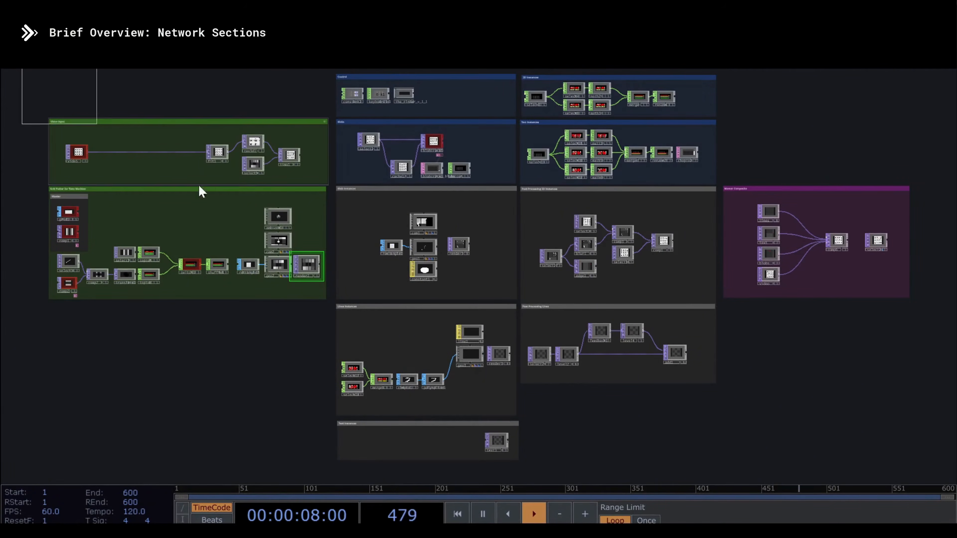
Examine the Video Input section, from the source video through the texture 3D and select operators to the time machine operator
drag(202, 192, 936, 481)
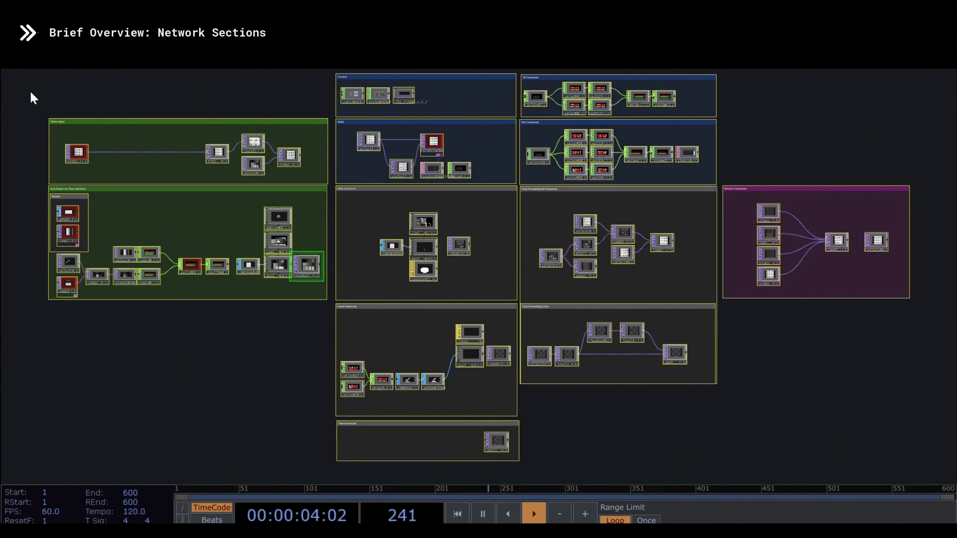
drag(162, 241, 331, 319)
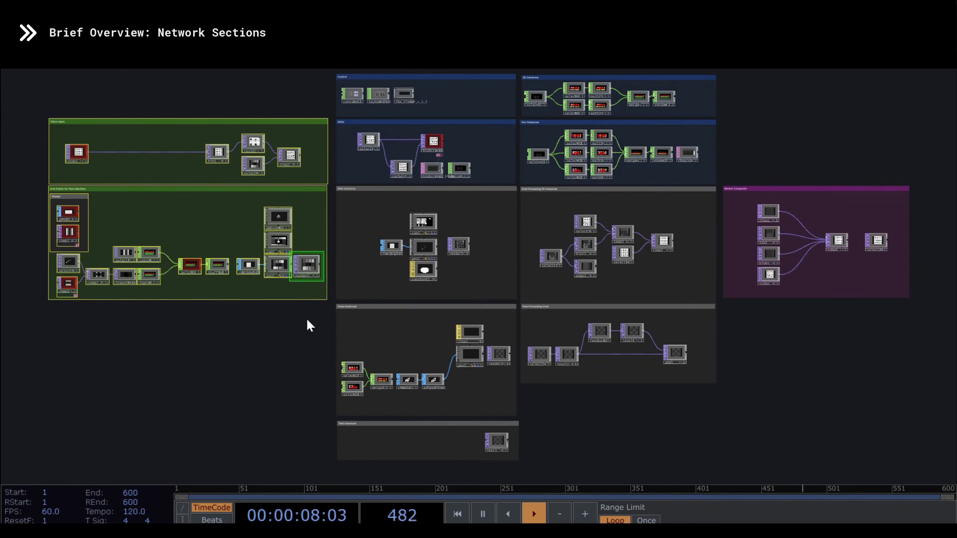
key(shift+h)
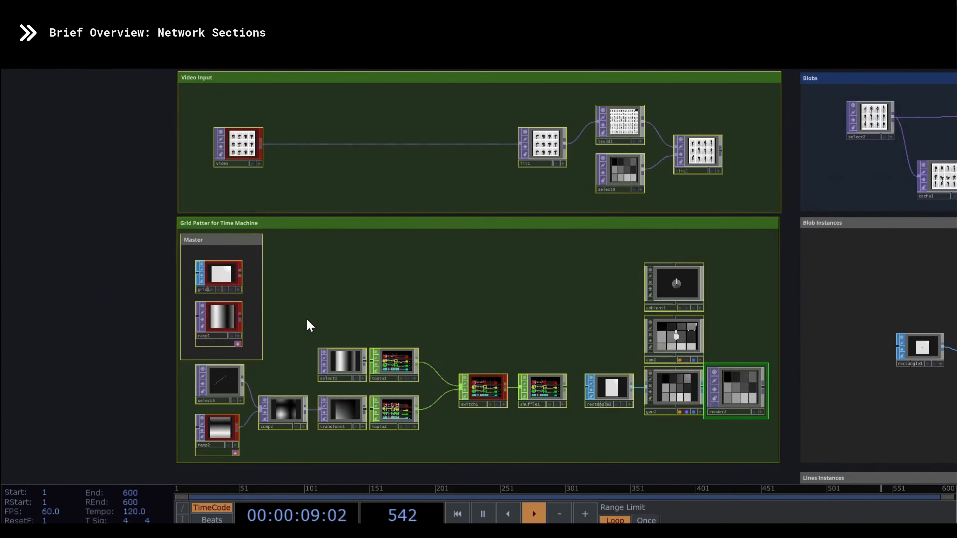
click(240, 146)
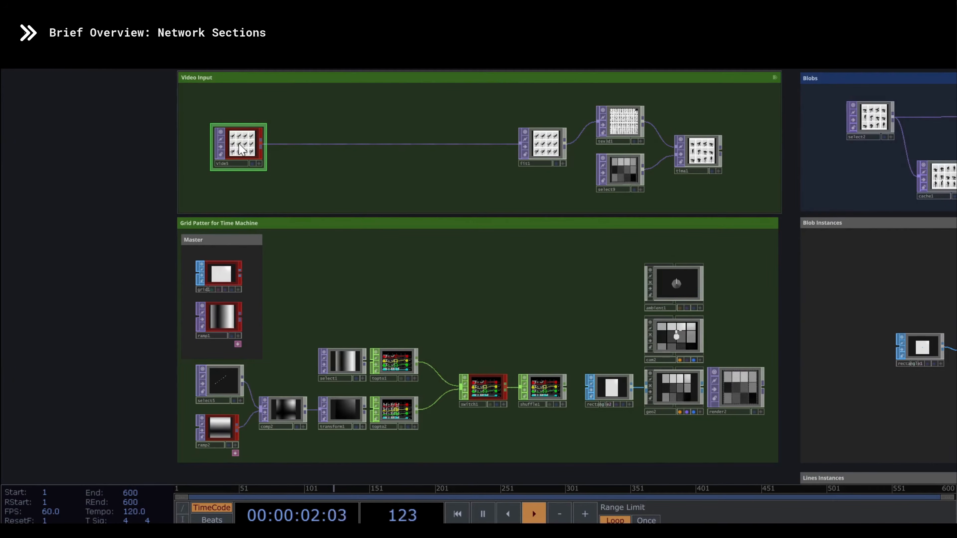
click(623, 177)
click(697, 154)
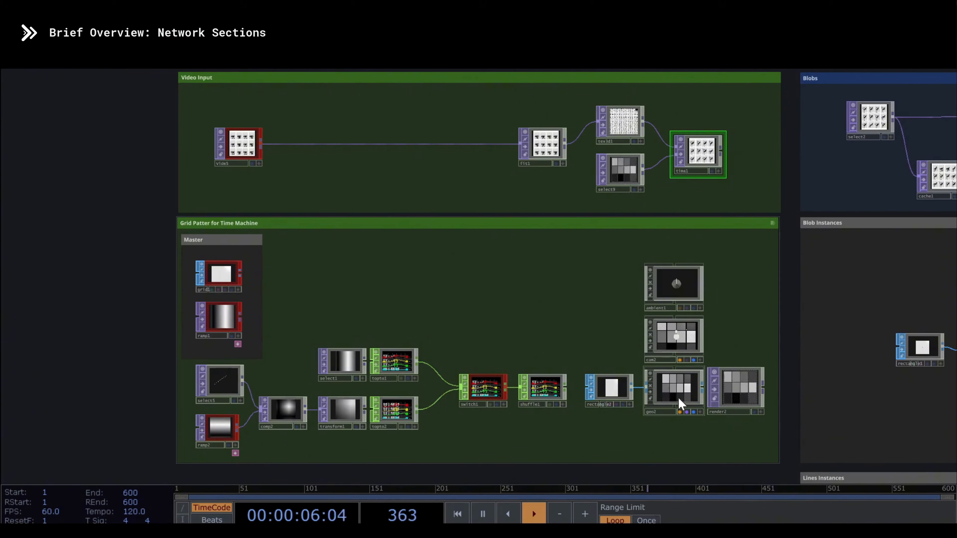
Inspect the rectangle, instancing and render operators of the time machine grid pattern, and the select operator for it in Video Input
drag(466, 256, 732, 429)
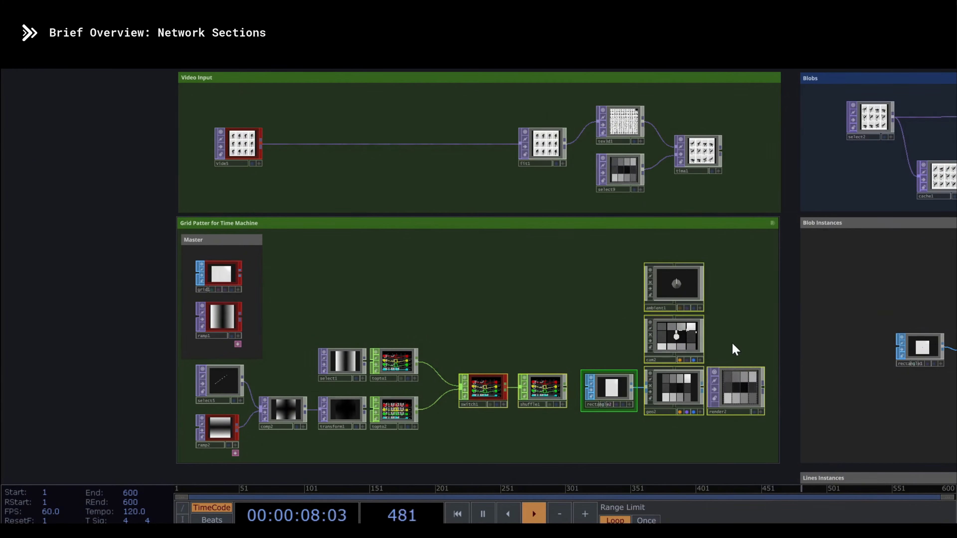
click(732, 344)
drag(734, 390, 626, 172)
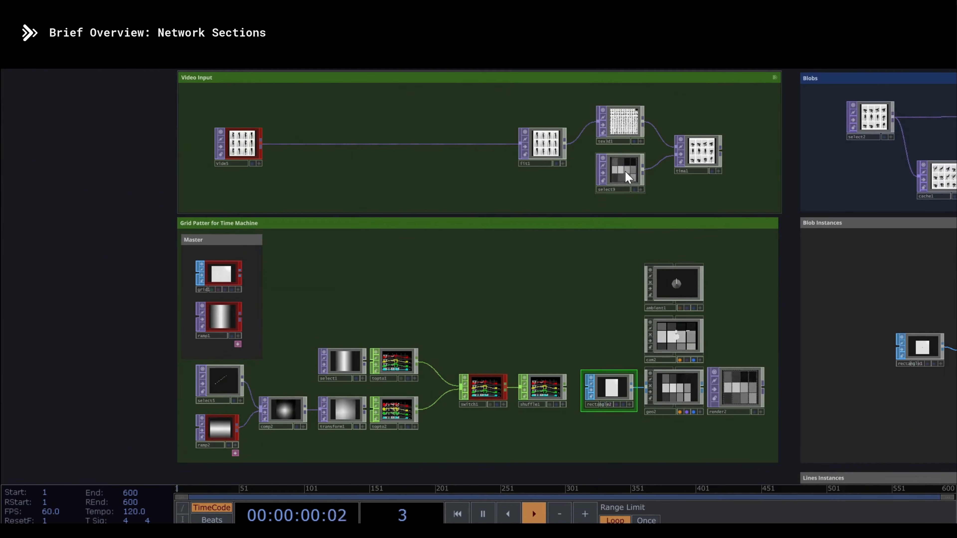
click(626, 177)
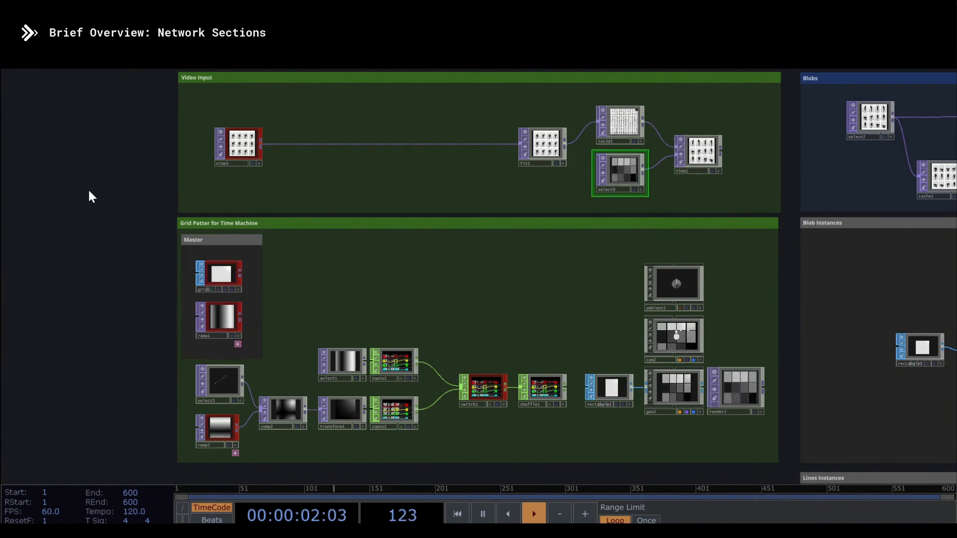
Frame the four blue sections and inspect the constant and keyboard operators in the Control section
scroll(91, 196, down, 6)
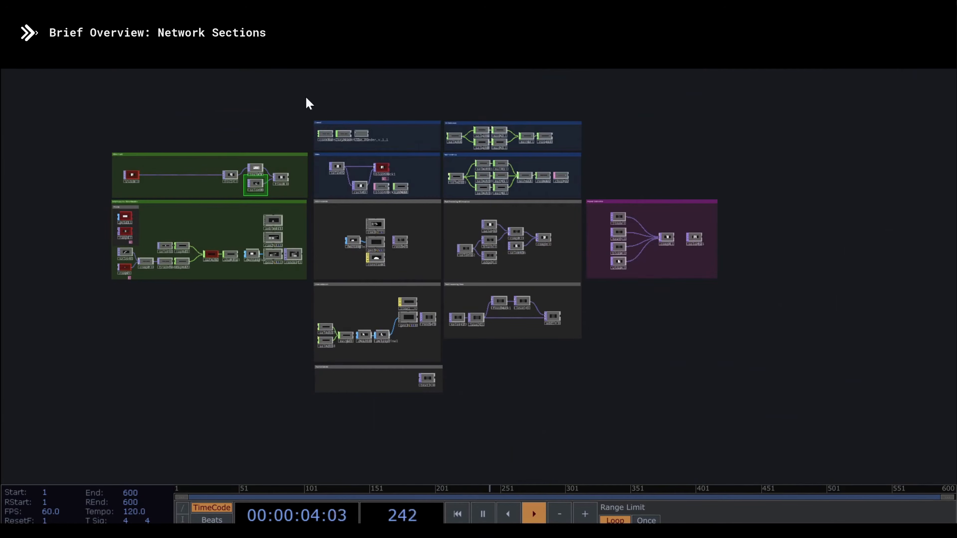
drag(592, 197, 593, 198)
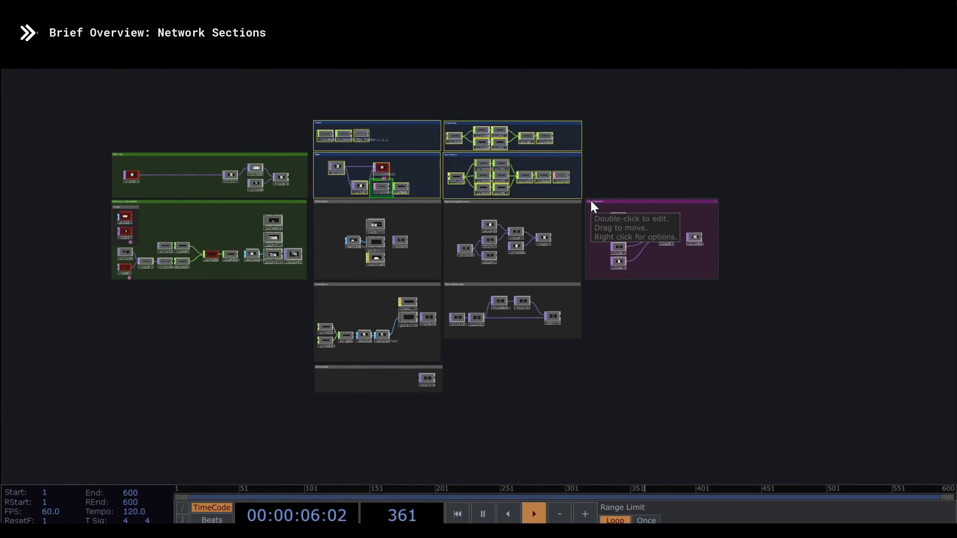
key(shift+h)
click(90, 185)
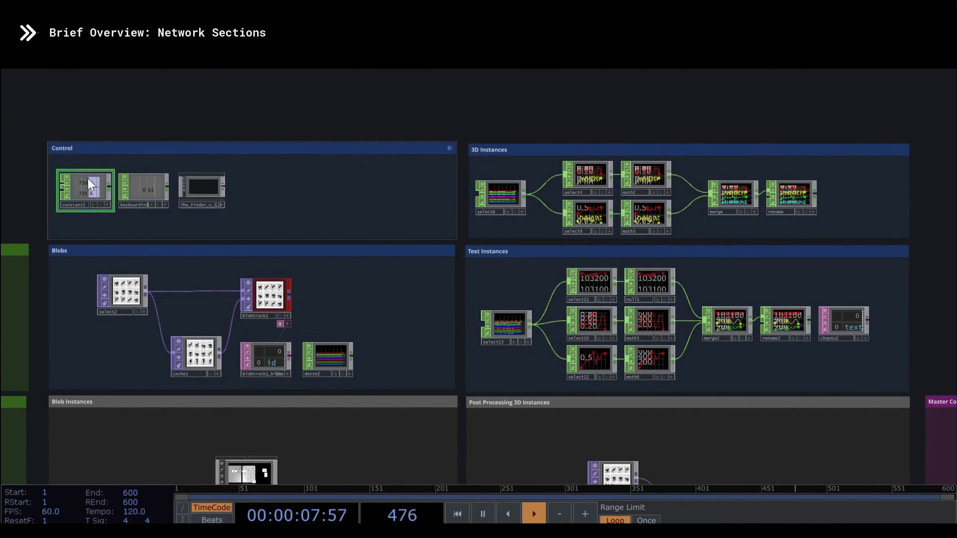
click(143, 198)
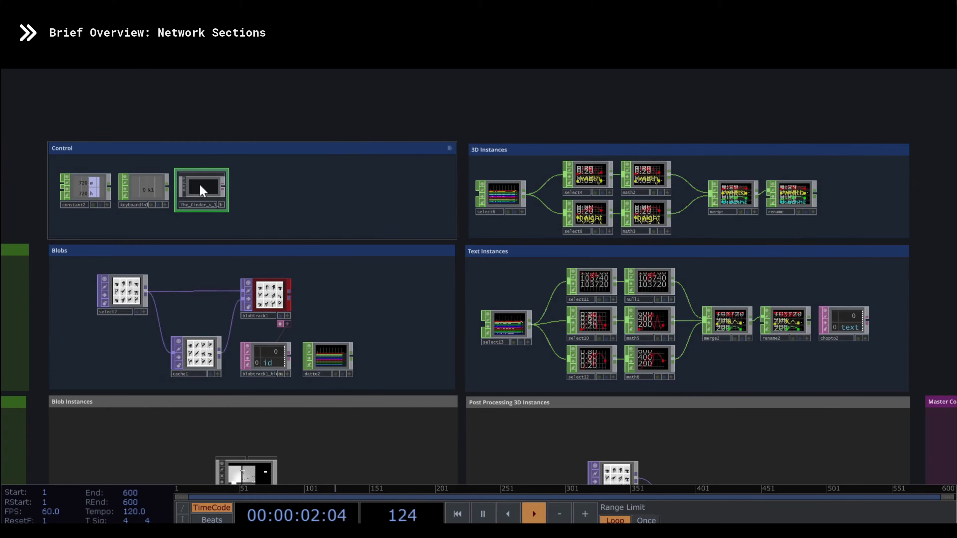
Inspect the finder component's parameters and the source operators offered under From Operator
key(p)
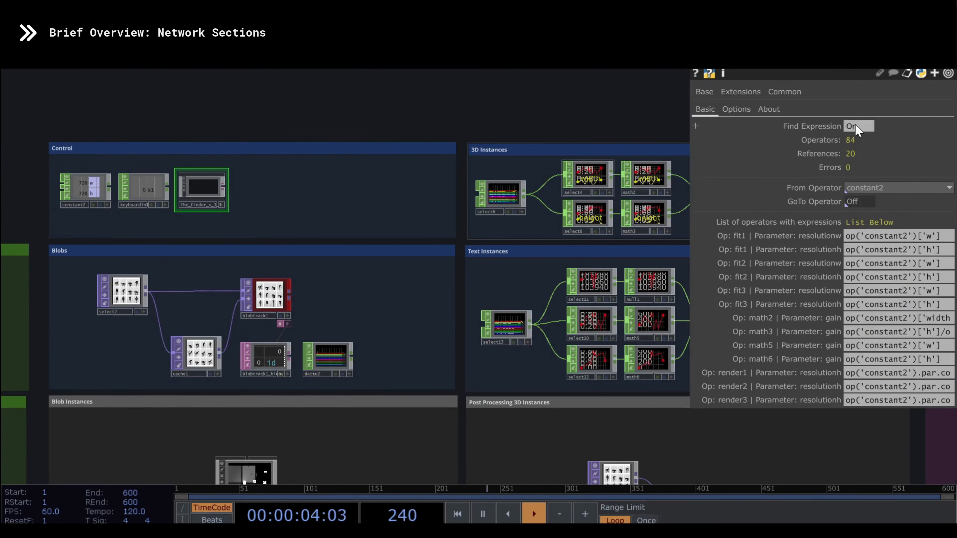
click(871, 192)
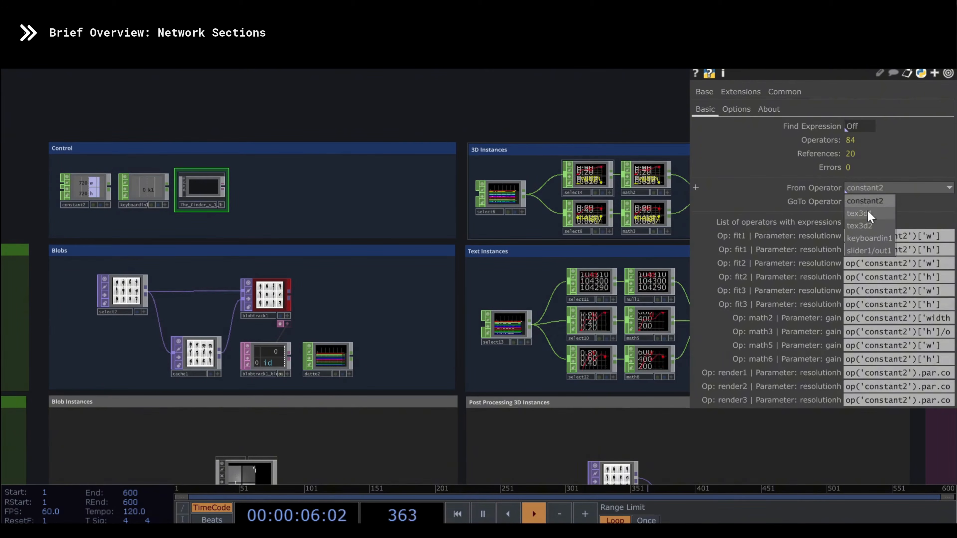
click(867, 234)
key(p)
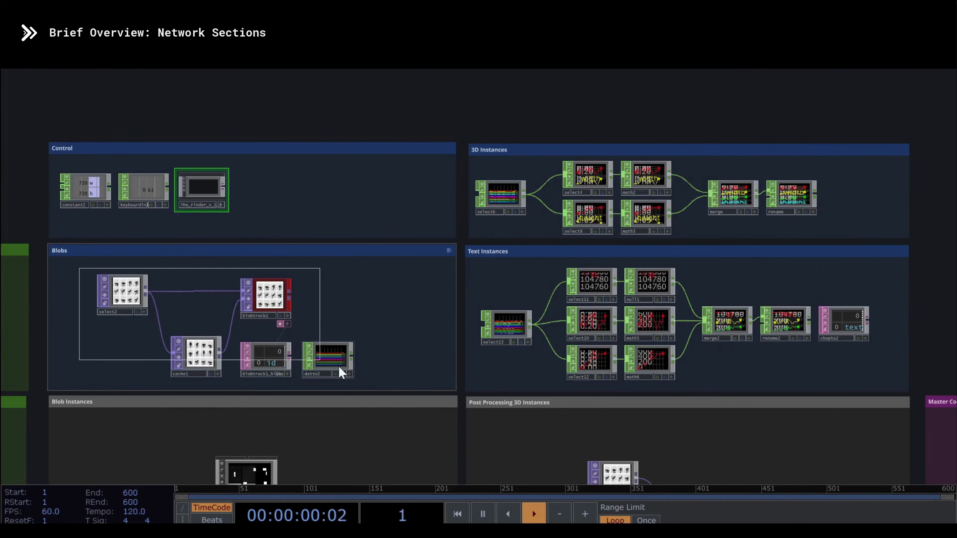
Highlight and review the operator chains in the Blobs, 3D Instances and Text Instances sections
drag(368, 378, 379, 368)
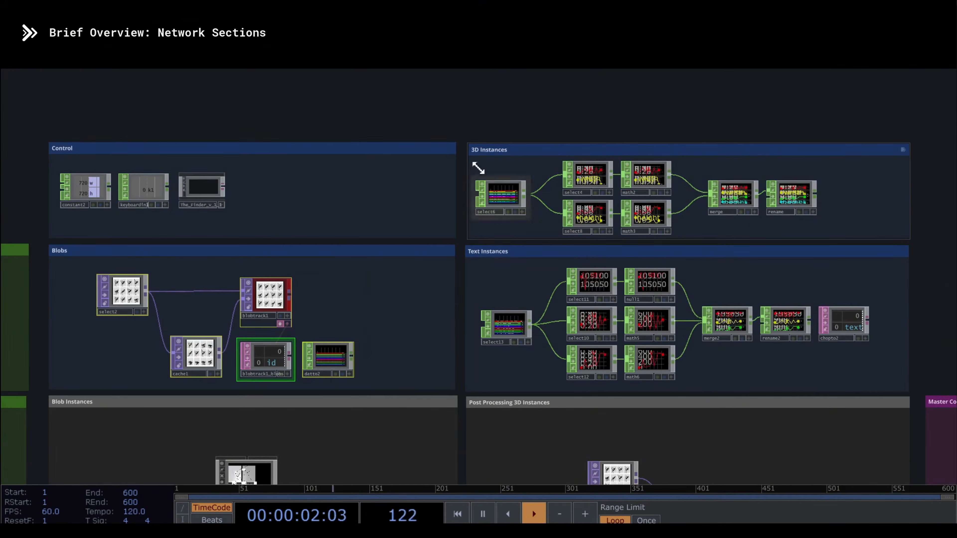
drag(807, 222, 816, 229)
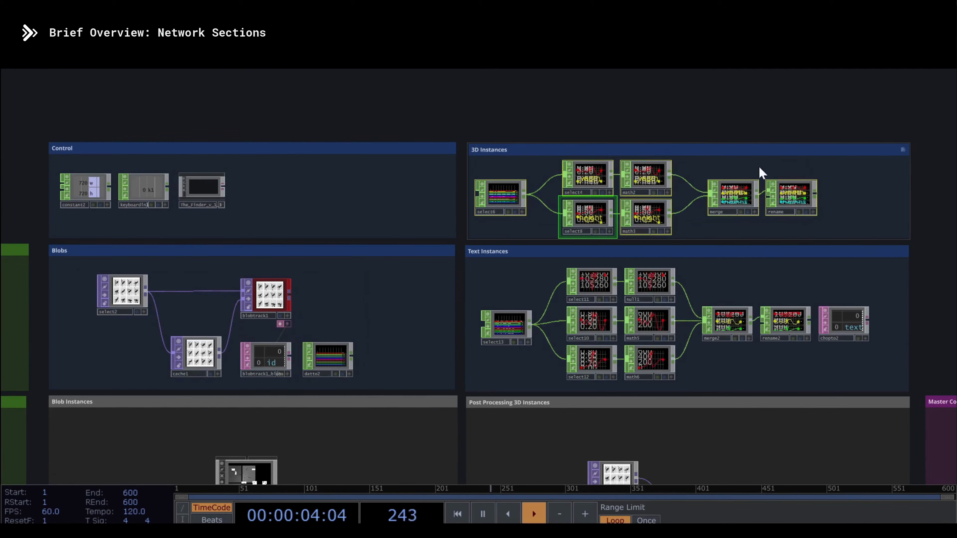
drag(604, 328, 867, 392)
drag(463, 115, 937, 389)
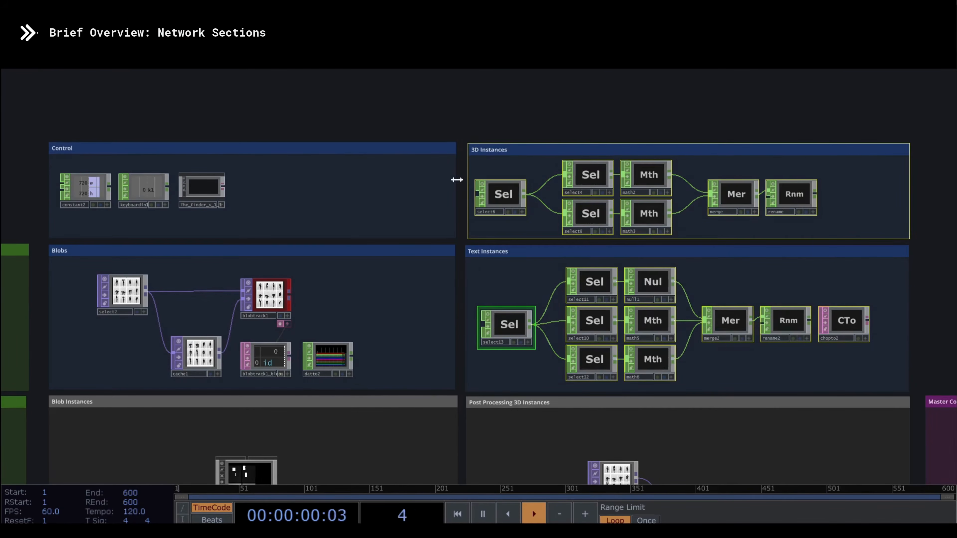
Examine the Blob Instances section and the neighbouring Post Processing 3D Instances section
scroll(405, 141, down, 8)
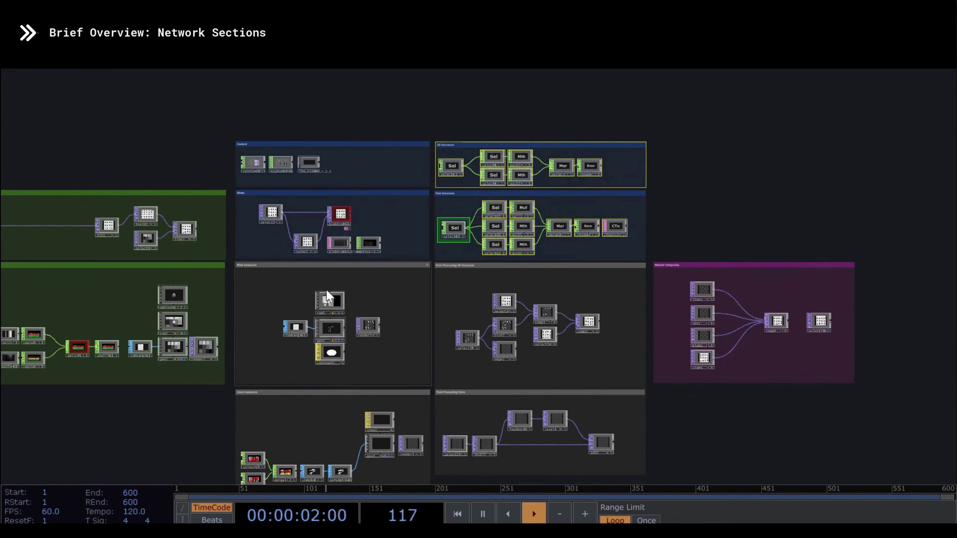
click(315, 265)
key(shift+h)
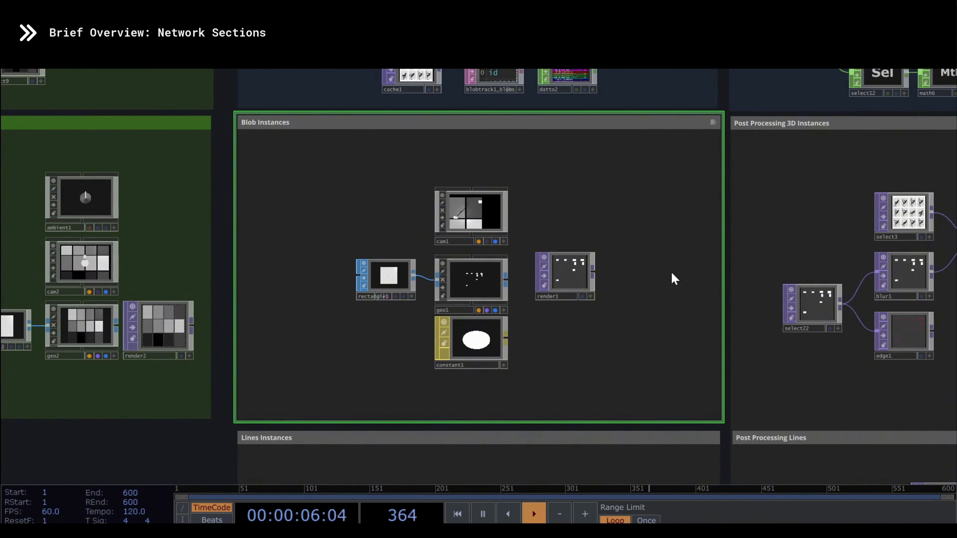
drag(689, 282, 252, 284)
click(345, 127)
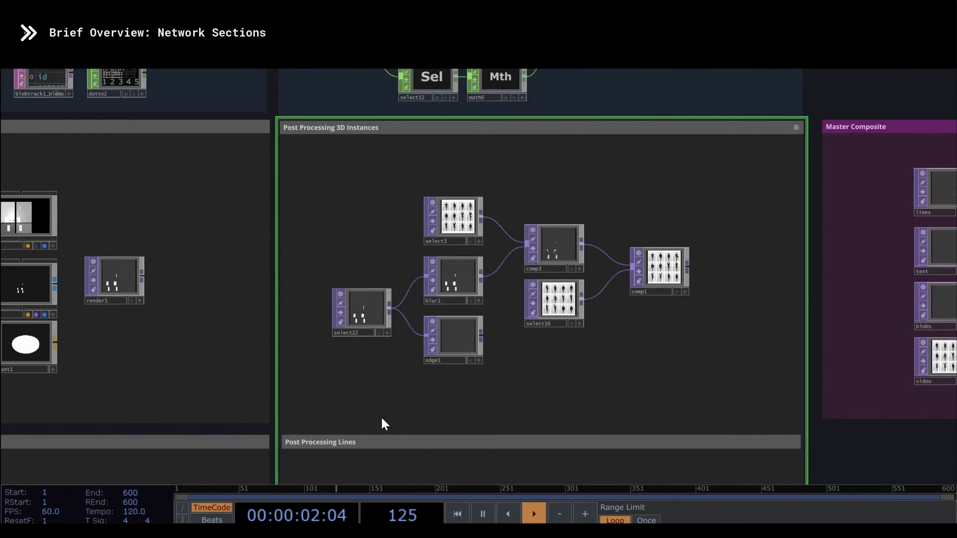
Examine the Lines Instances and Post Processing Lines sections, and the text operator in the lower Text Instances section
drag(317, 360, 666, 51)
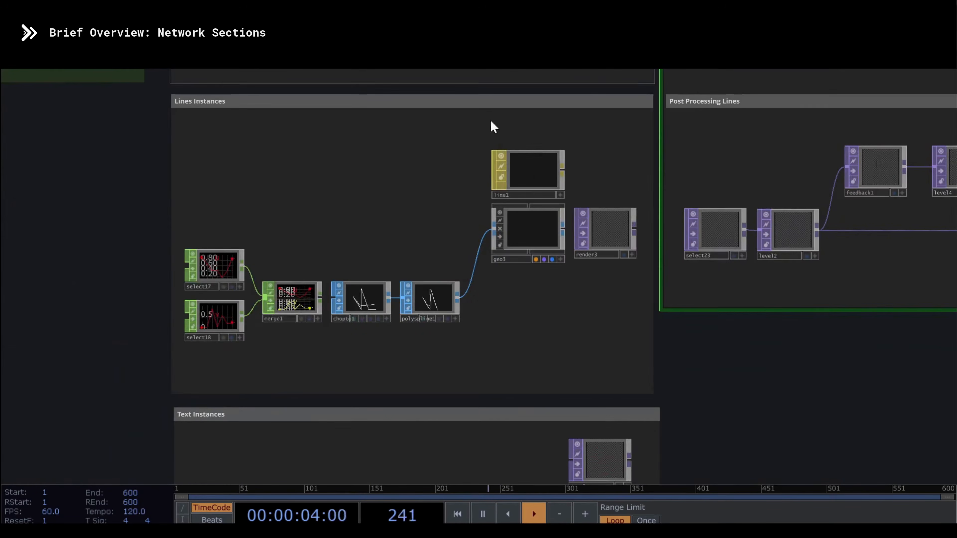
click(371, 99)
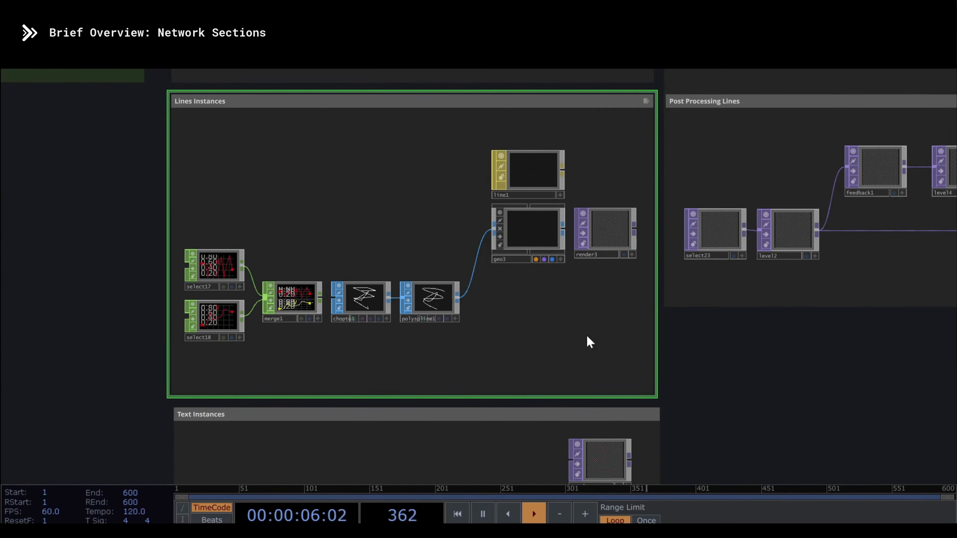
drag(876, 282, 641, 298)
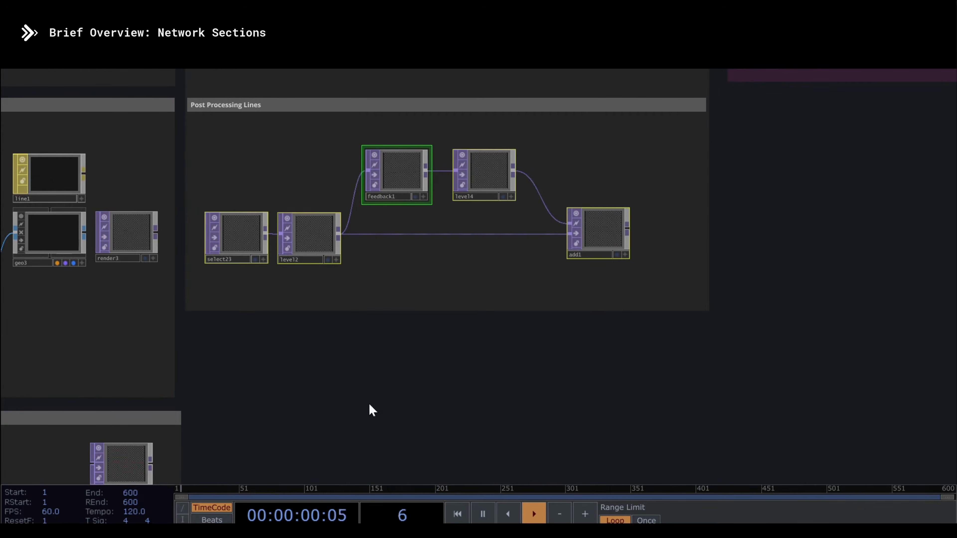
drag(296, 445, 677, 229)
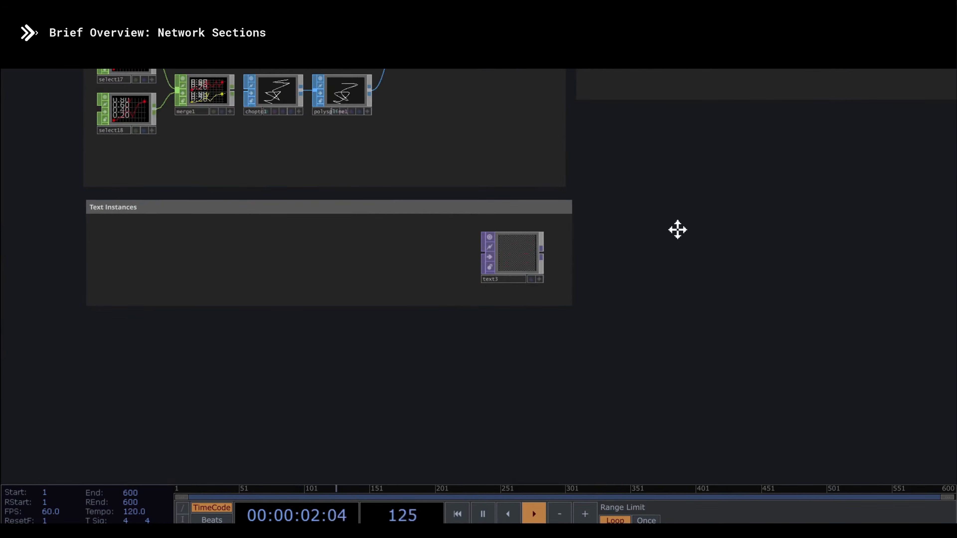
click(500, 258)
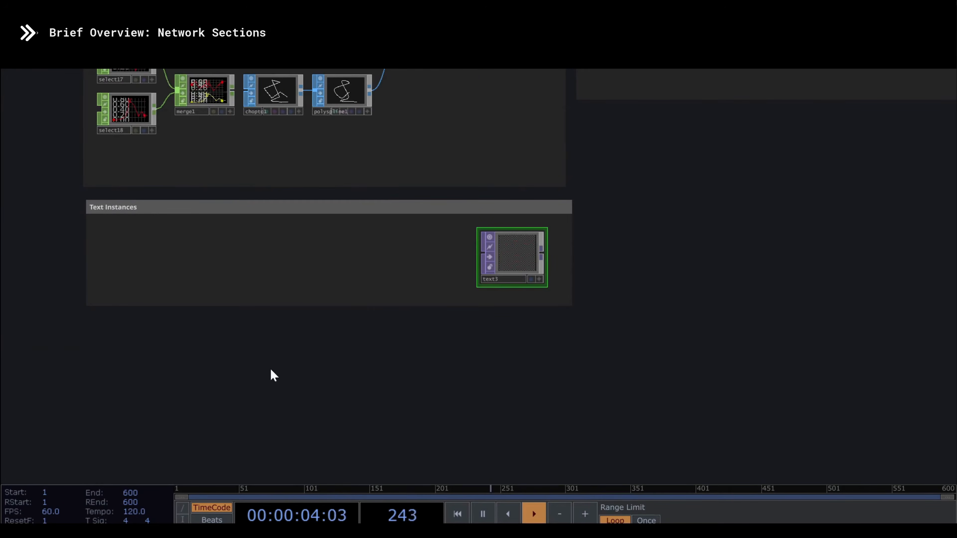
Examine how the lines, text, blobs and video operators feed the composite in Master Composite, finishing with the whole network in view
scroll(274, 376, down, 10)
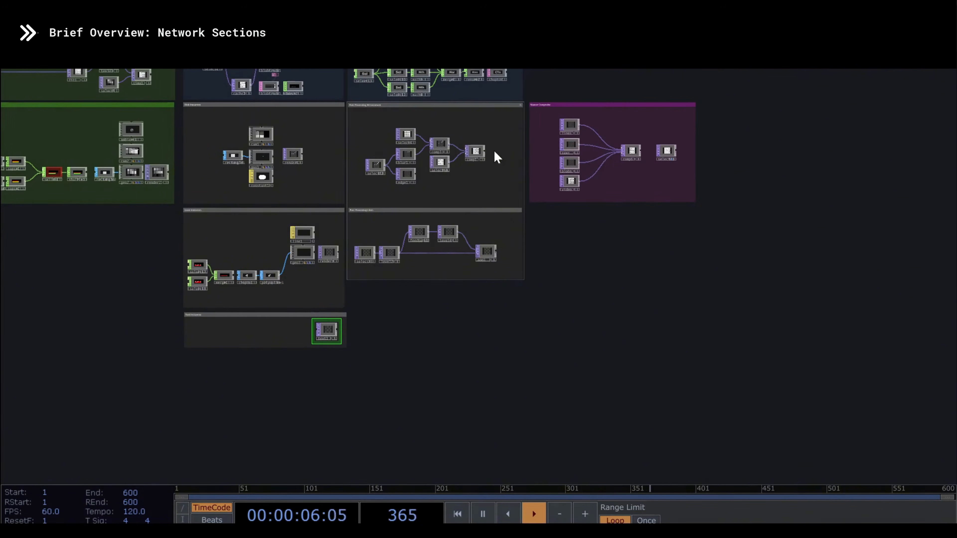
click(555, 102)
key(shift+h)
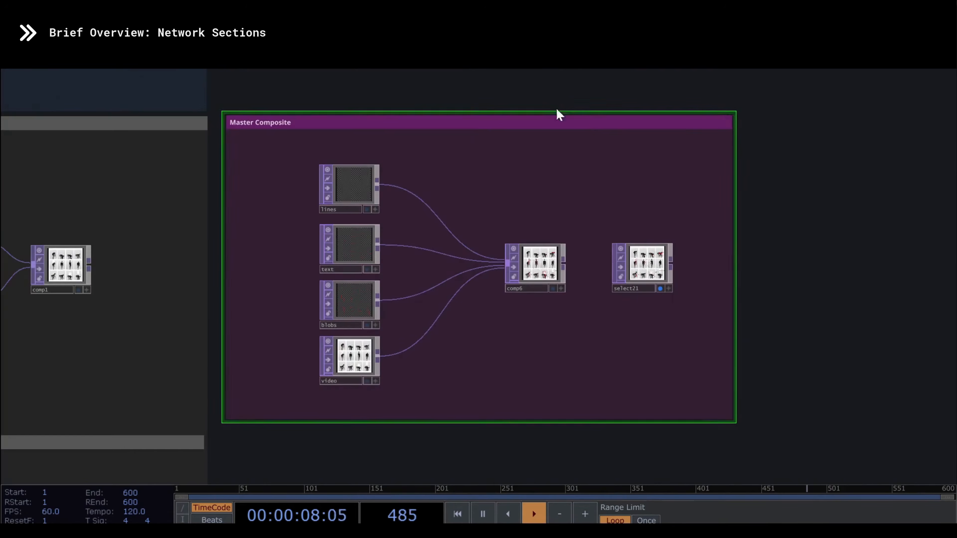
drag(379, 304, 381, 386)
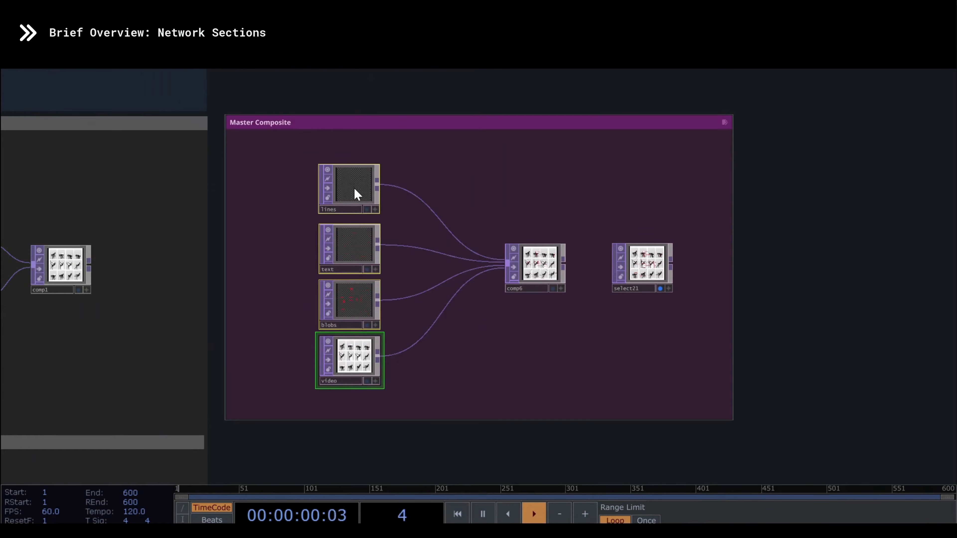
click(358, 194)
click(355, 252)
click(354, 299)
click(356, 356)
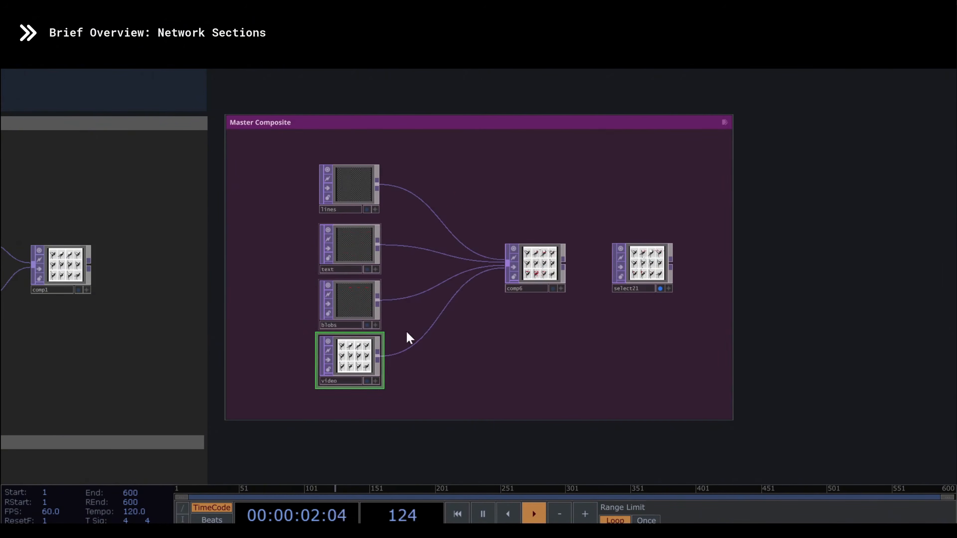
click(545, 274)
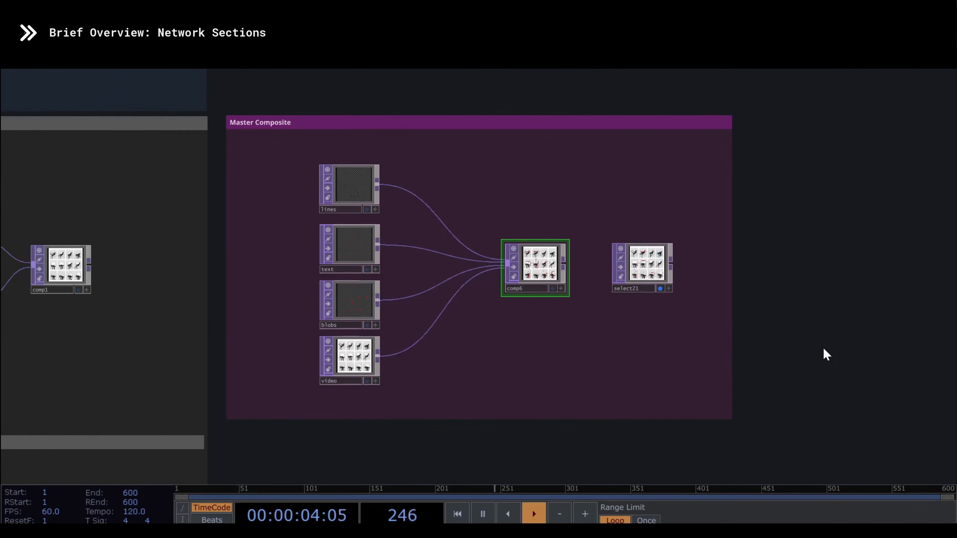
scroll(710, 353, down, 6)
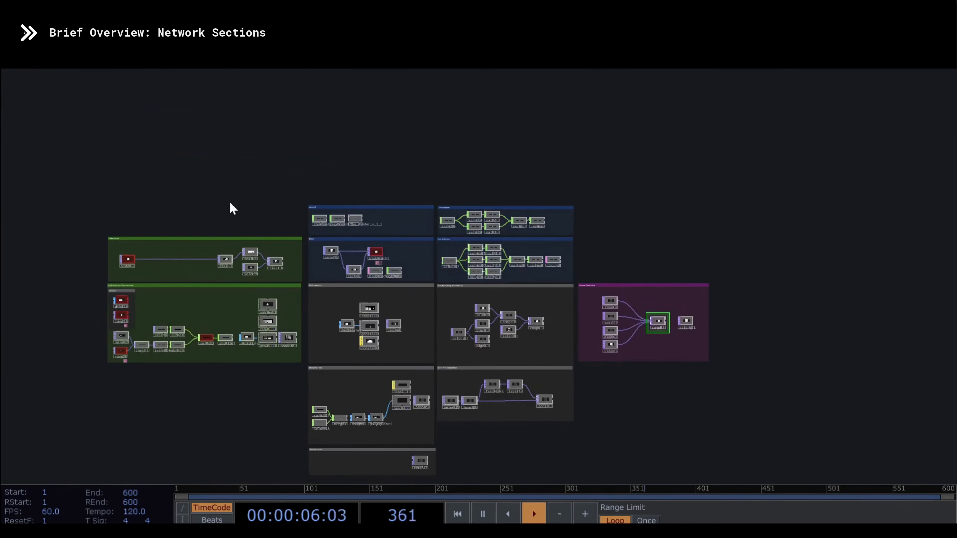
key(h)
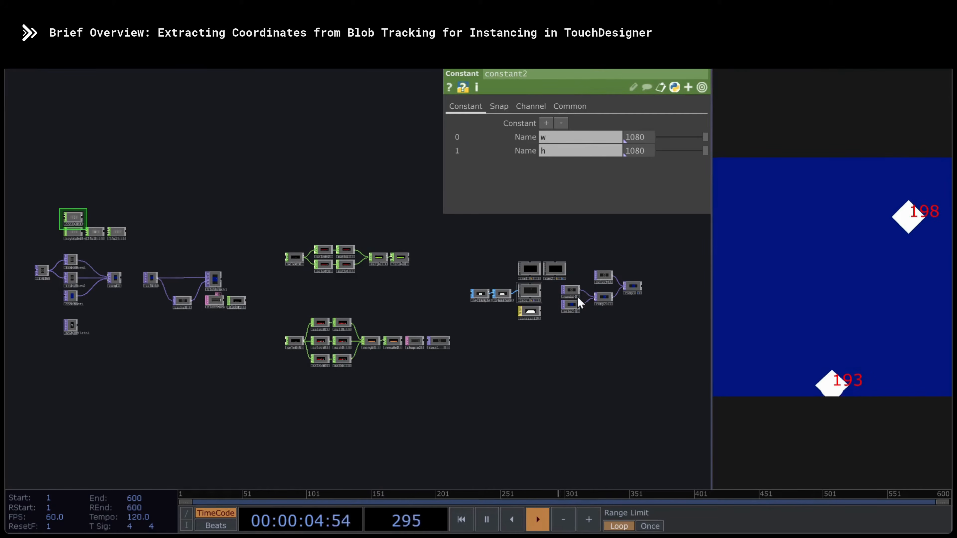
Inspect the comp1 composite of two moving circles on blue in the blob tracking example network, along with its Common parameters
middle_drag(70, 259, 102, 286)
click(379, 378)
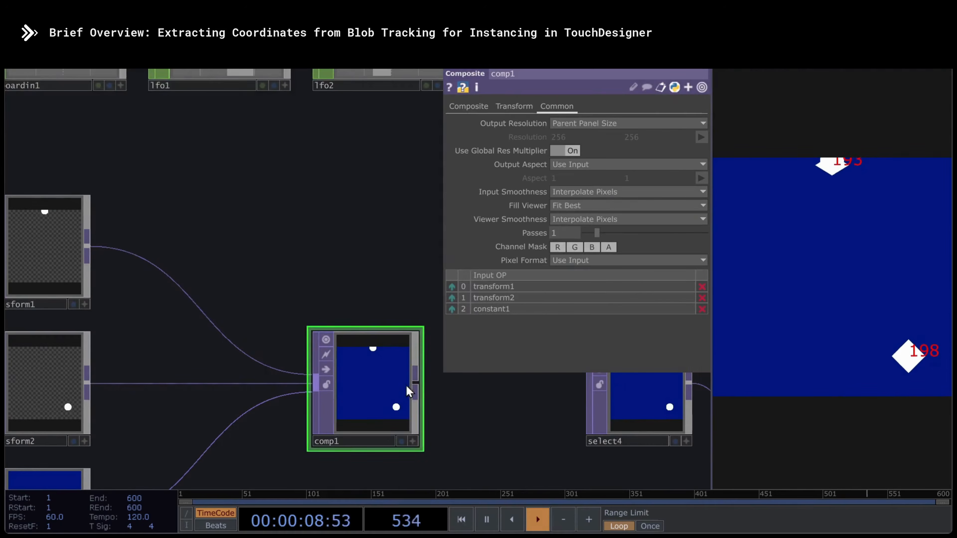
middle_drag(408, 392, 312, 261)
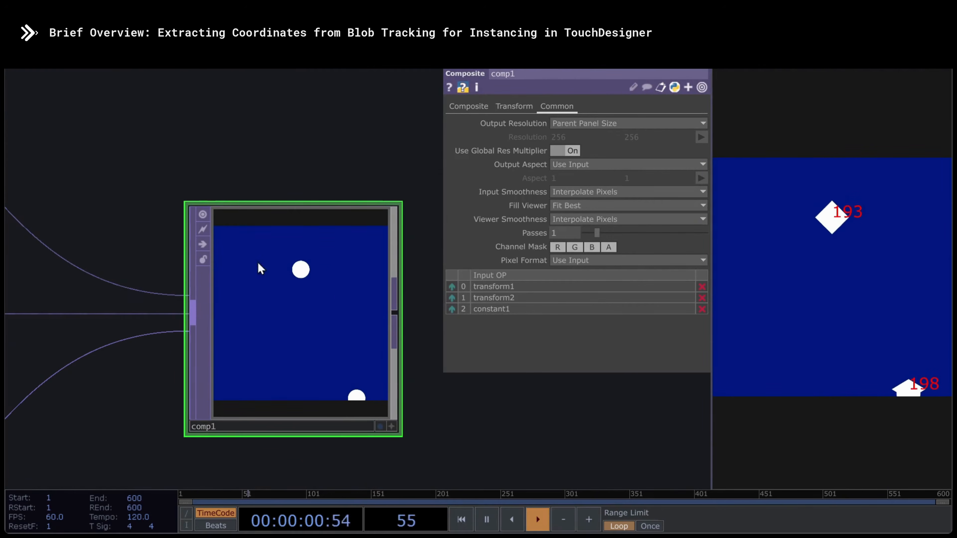
Inspect how select4 and cache1 feed blobtrack1, and review cache1's Cache parameters
key(p)
scroll(494, 336, down, 8)
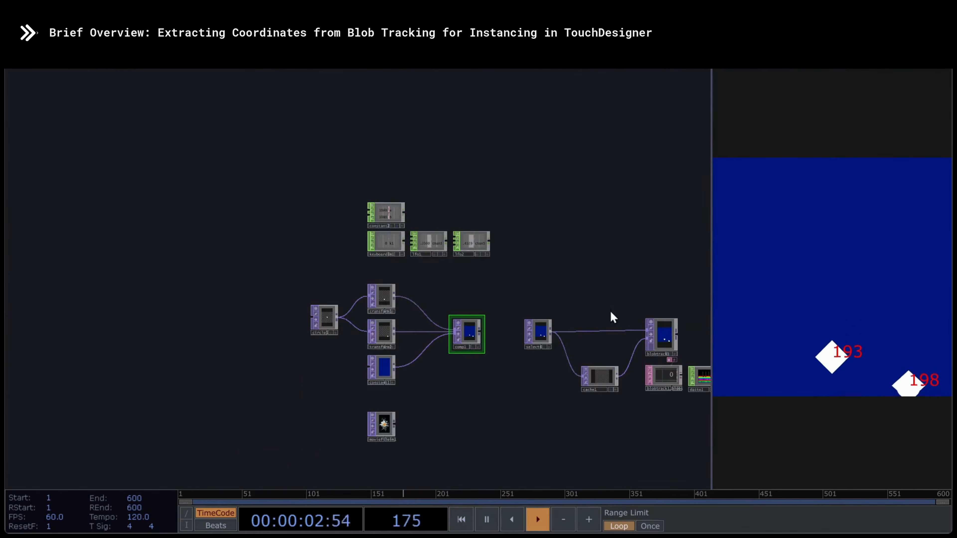
scroll(662, 343, up, 5)
drag(603, 269, 428, 210)
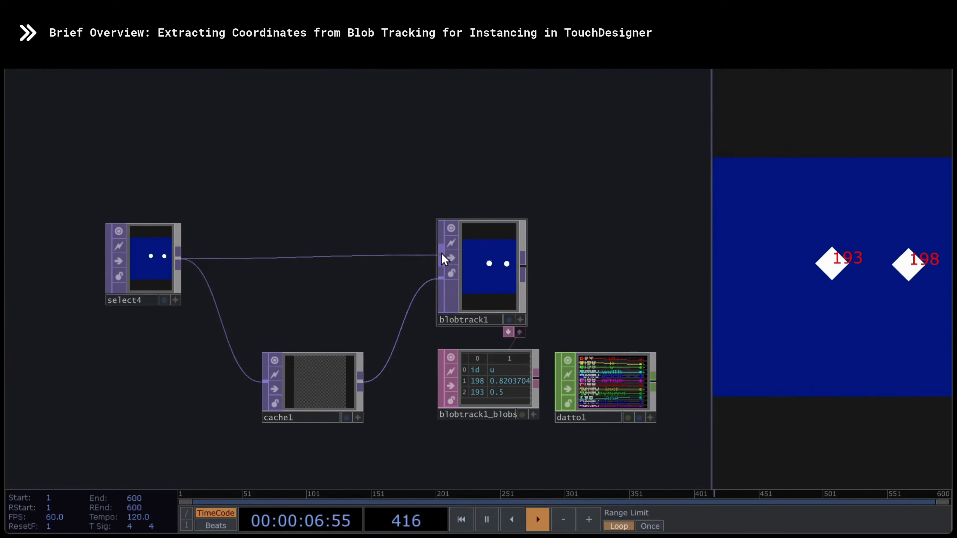
click(145, 256)
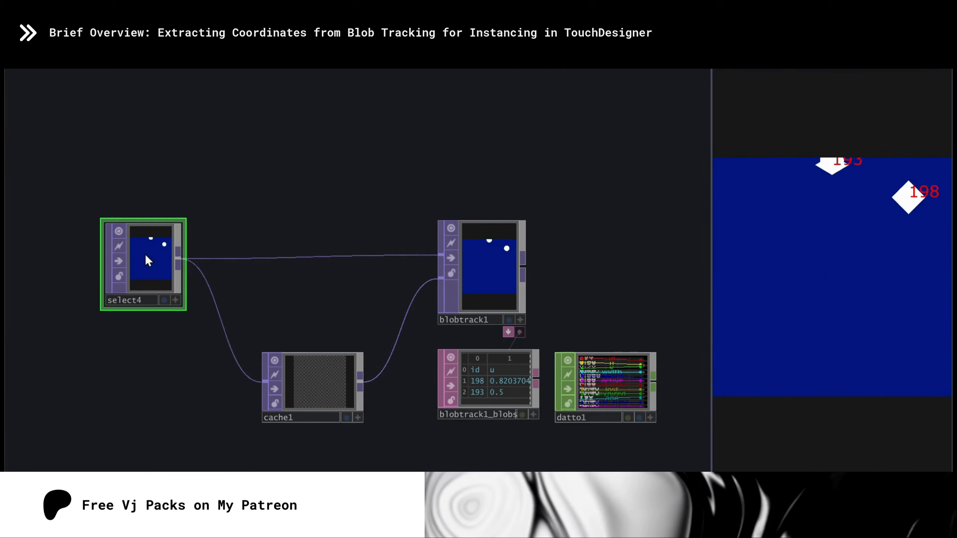
click(335, 395)
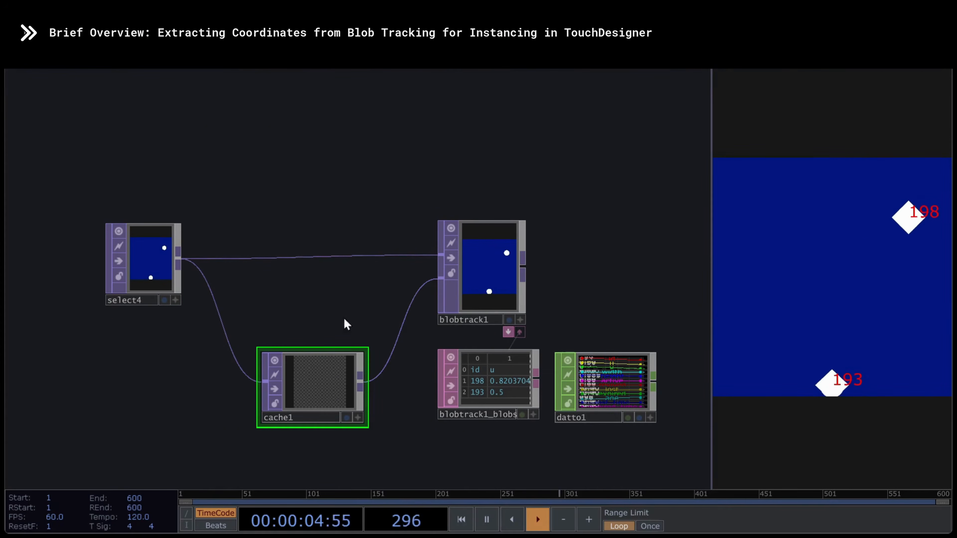
key(p)
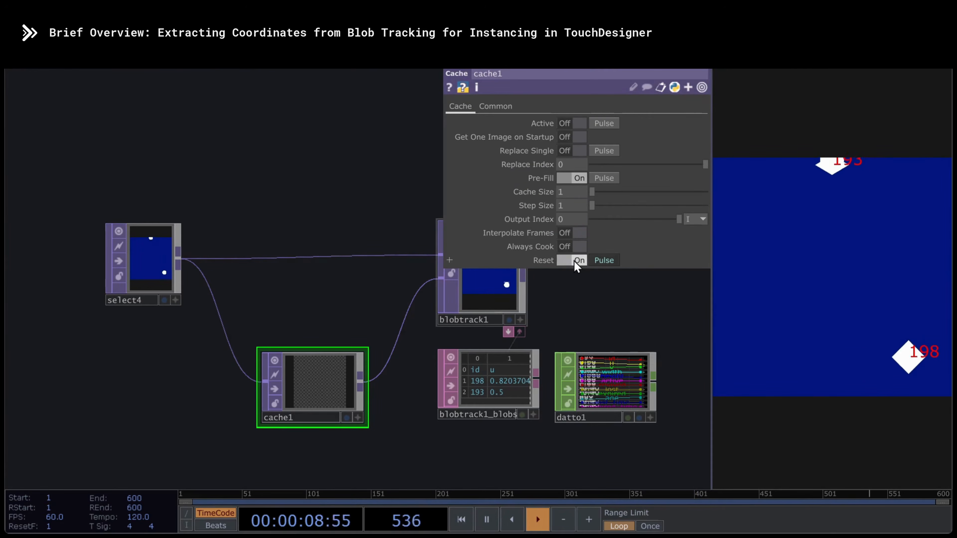
drag(578, 301, 400, 274)
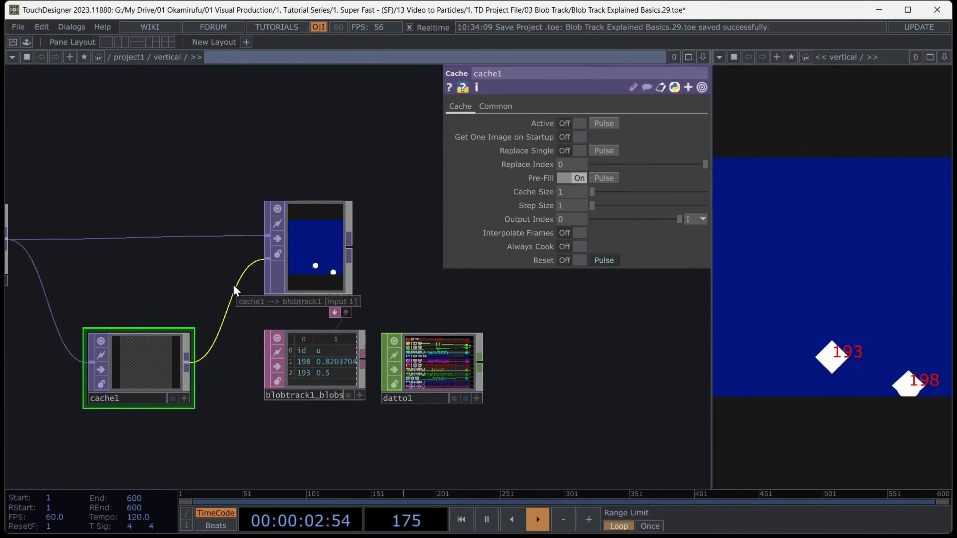
Disconnect cache1 from blobtrack1's second input and reconnect it
right_click(244, 266)
click(260, 316)
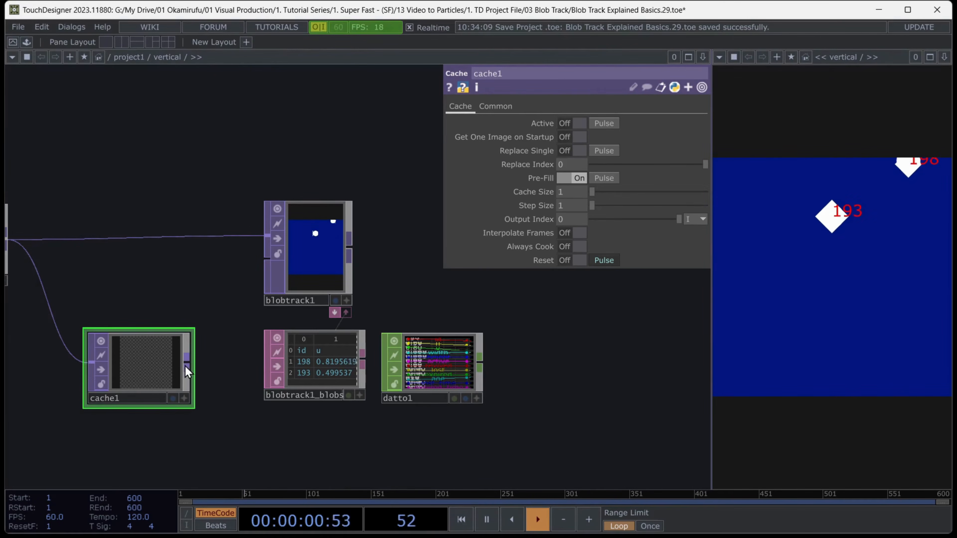
drag(186, 363, 251, 270)
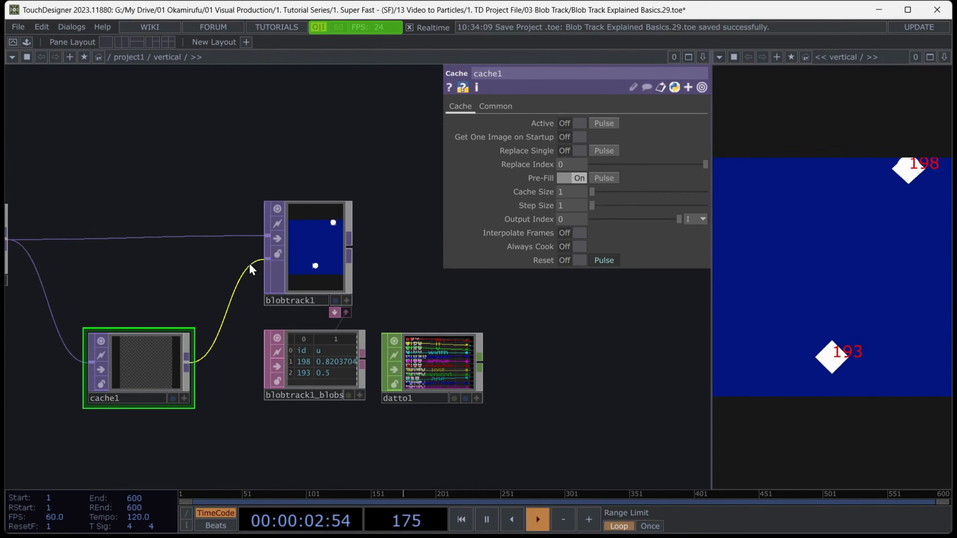
Examine the blob outlines around the moving circles in blobtrack1's viewer, pausing and resuming playback
click(315, 271)
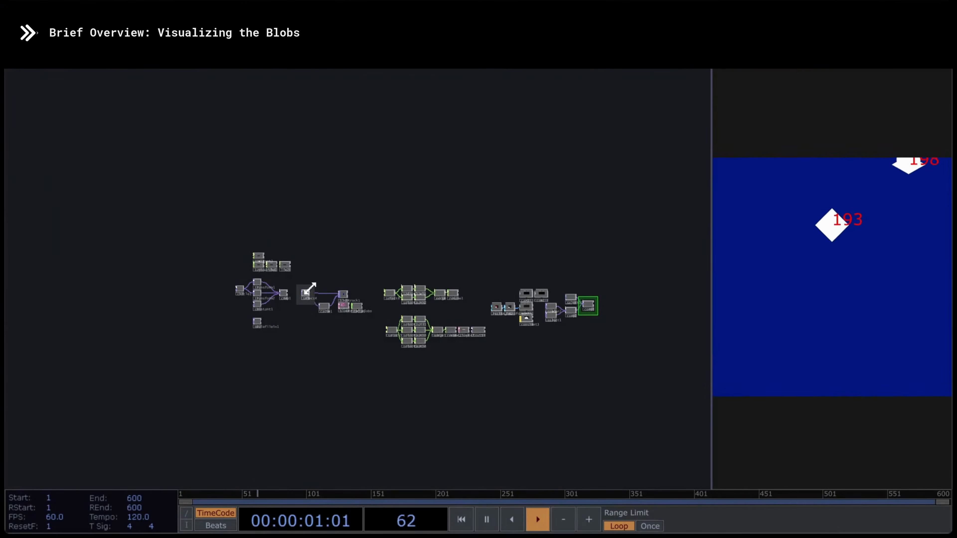
scroll(333, 288, up, 10)
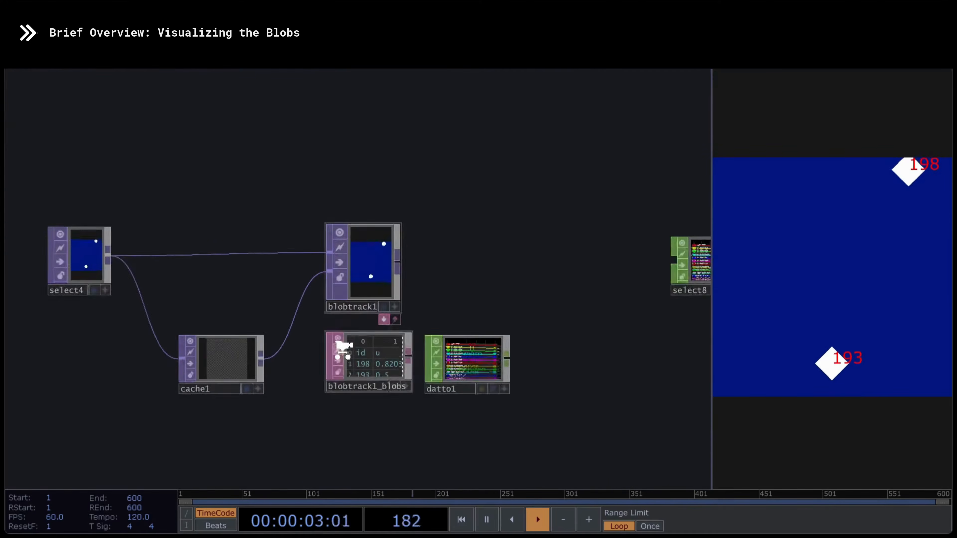
click(384, 267)
scroll(394, 217, up, 10)
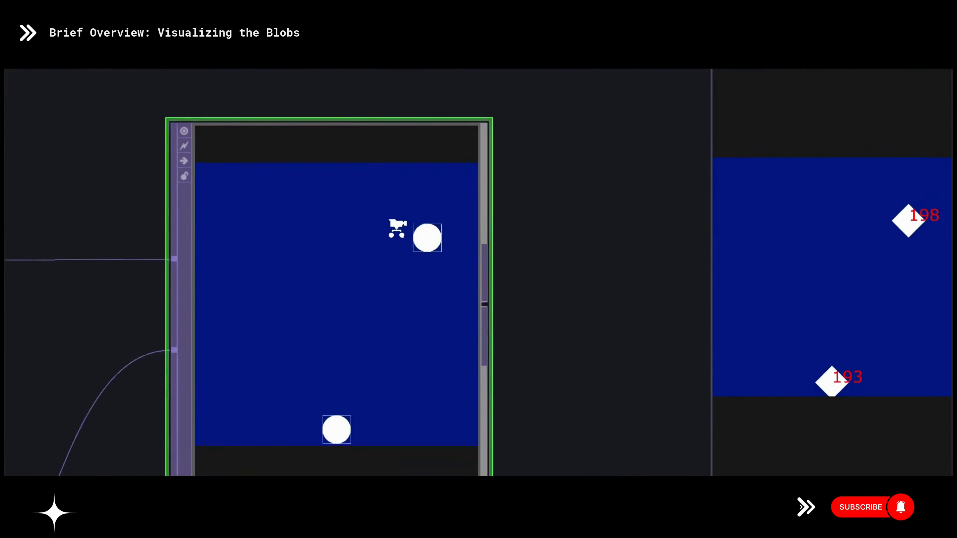
drag(603, 252, 607, 200)
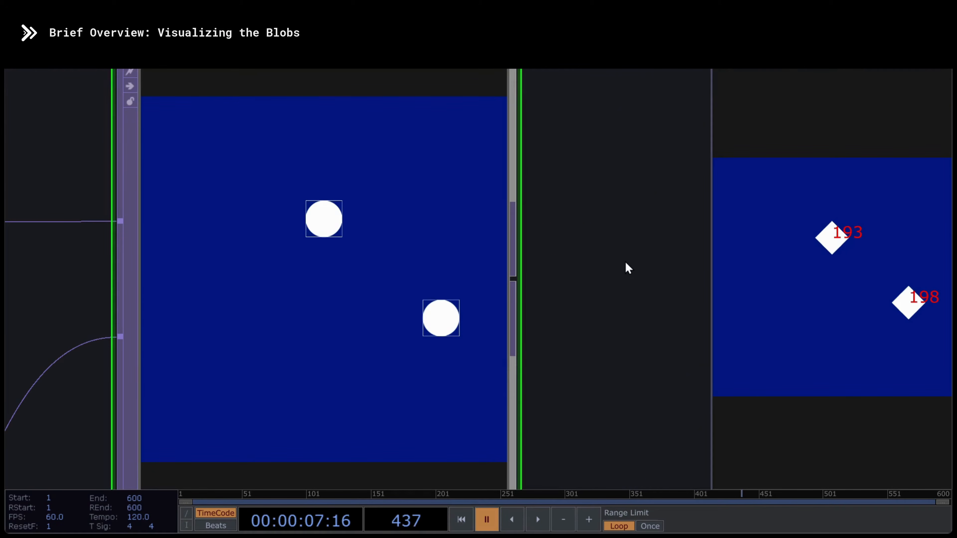
scroll(625, 262, up, 3)
key(space)
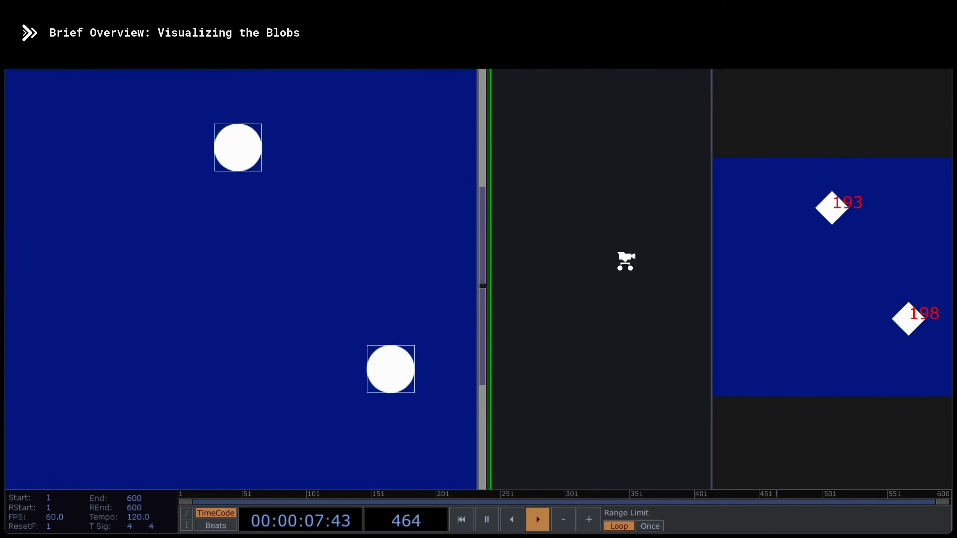
scroll(625, 262, down, 5)
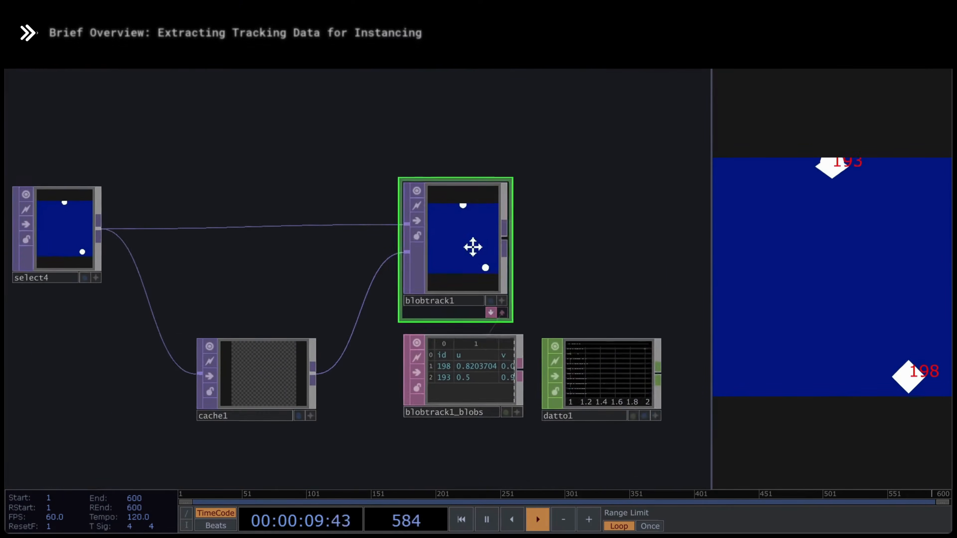
Hide blobtrack1's docked blobtrack1_blobs table and show it again
middle_drag(473, 247, 244, 124)
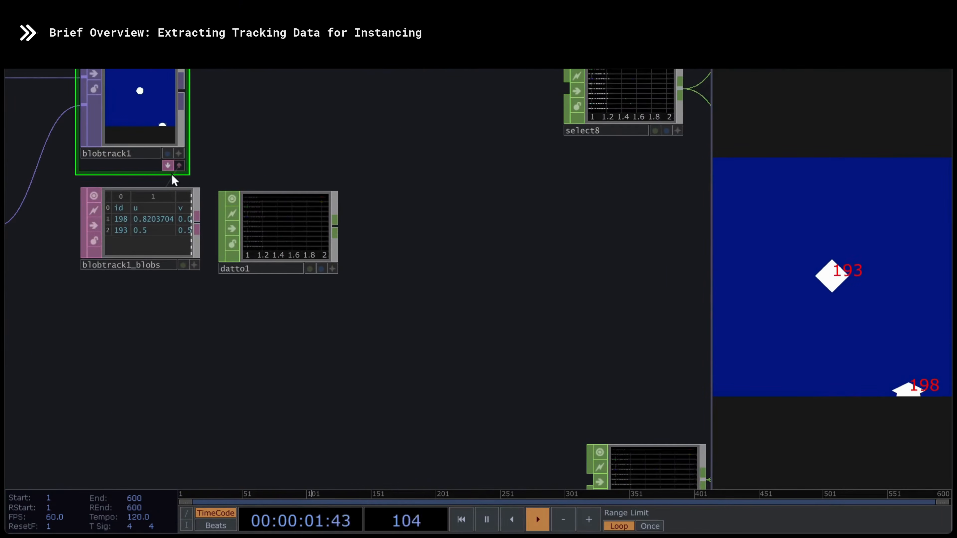
click(179, 166)
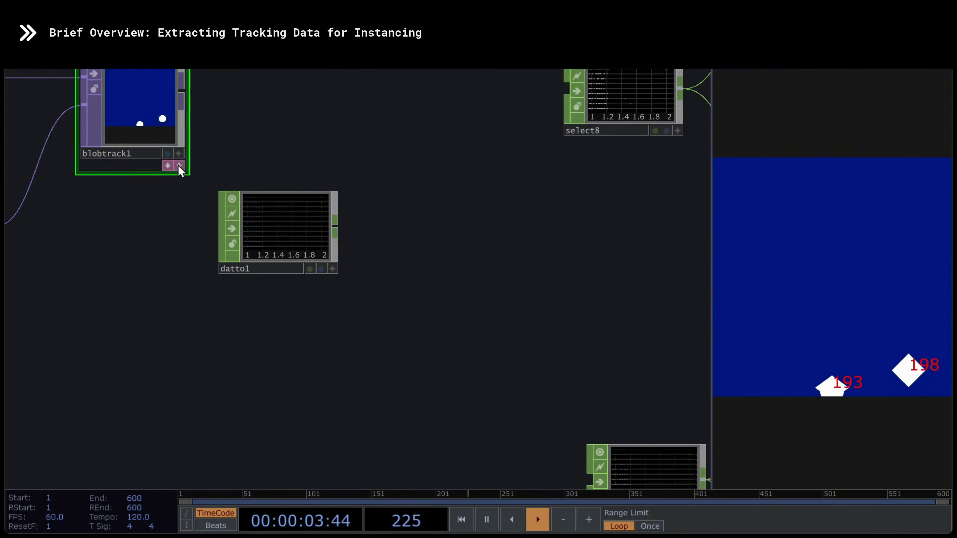
click(179, 166)
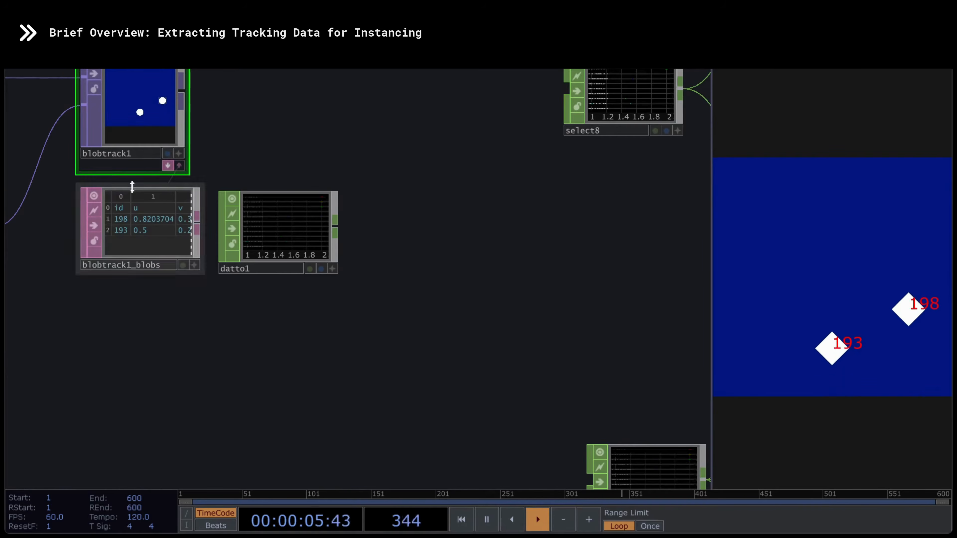
Examine the blobtrack1_blobs table, especially the u and v coordinate columns, pausing and resuming playback
scroll(94, 202, up, 10)
drag(331, 112, 341, 95)
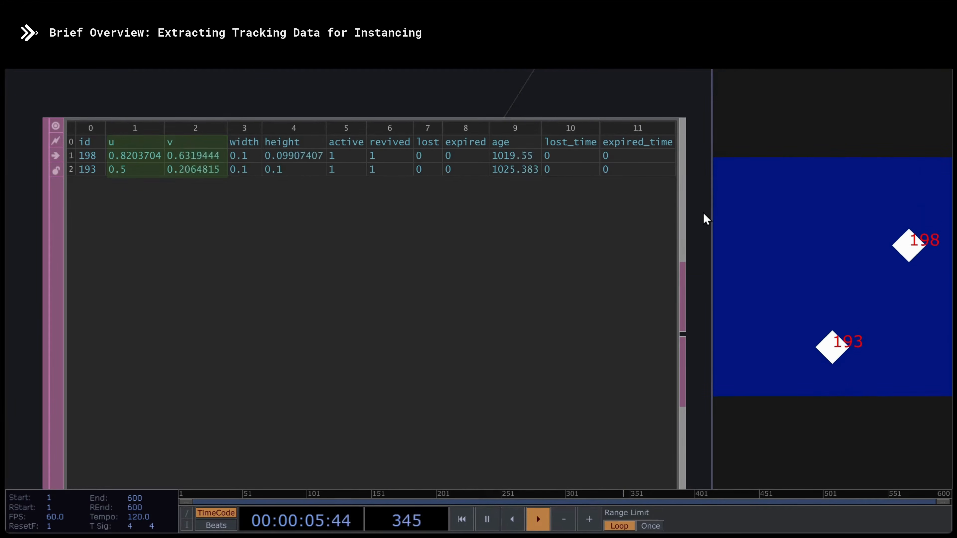
key(space)
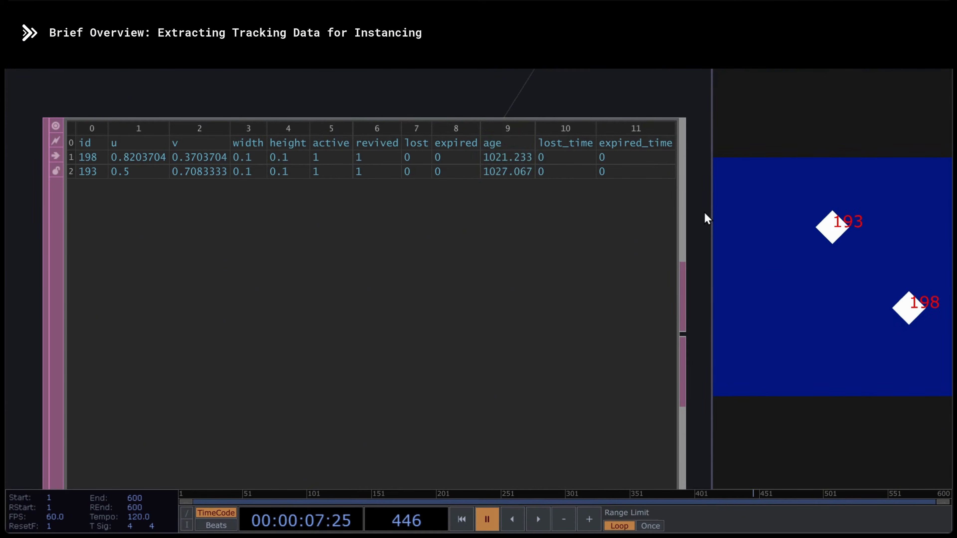
key(space)
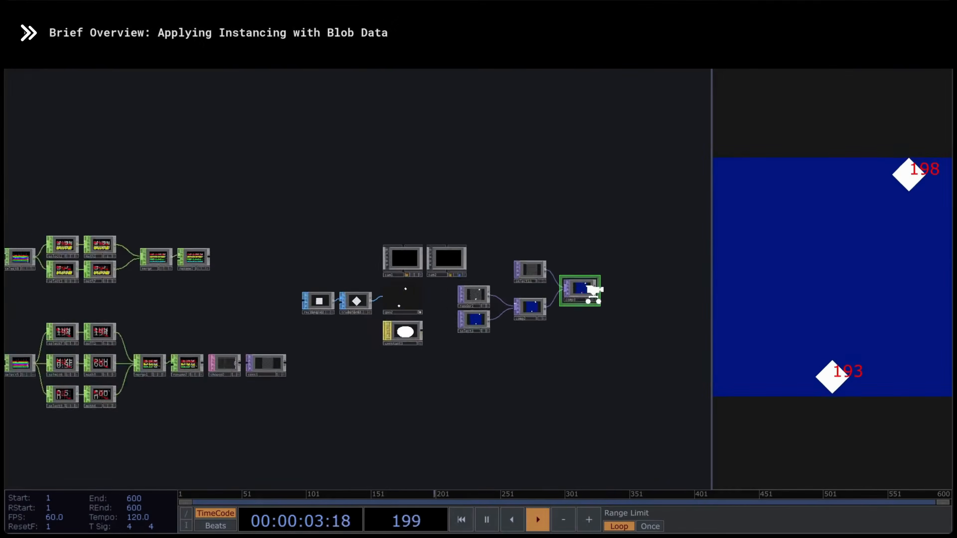
Examine the diamonds rendered in render2, the geo2 geometry behind them, and how render2 and select1 feed comp2
scroll(594, 290, up, 3)
drag(491, 180, 523, 151)
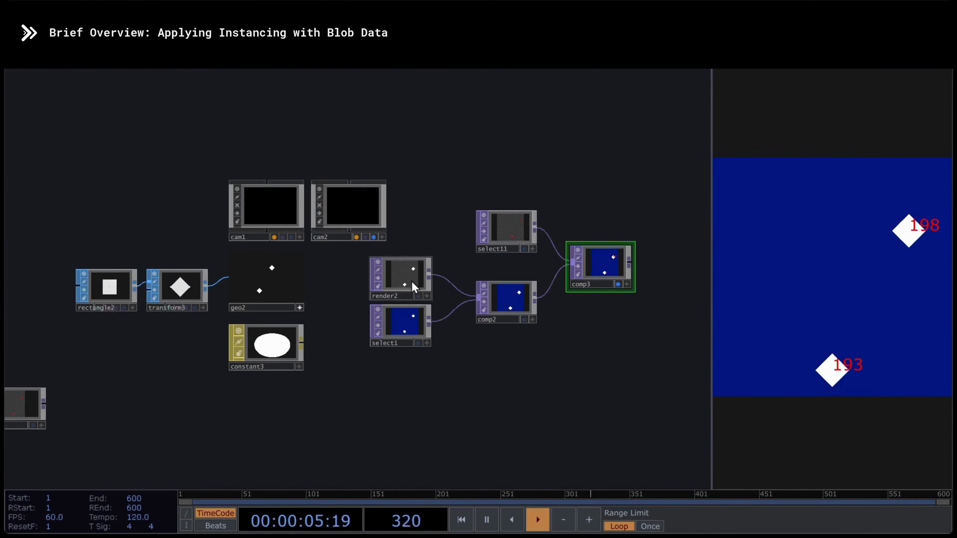
scroll(413, 287, up, 5)
click(427, 231)
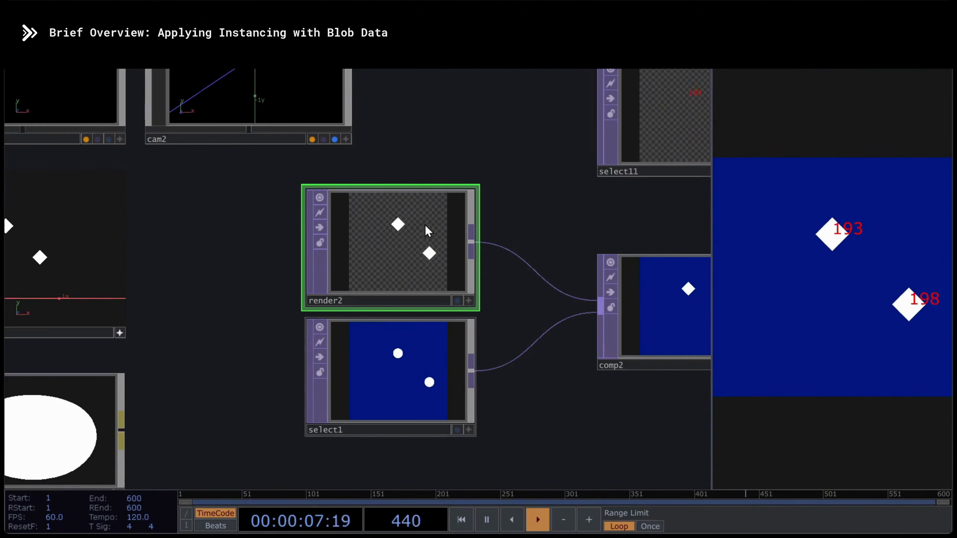
scroll(441, 259, down, 3)
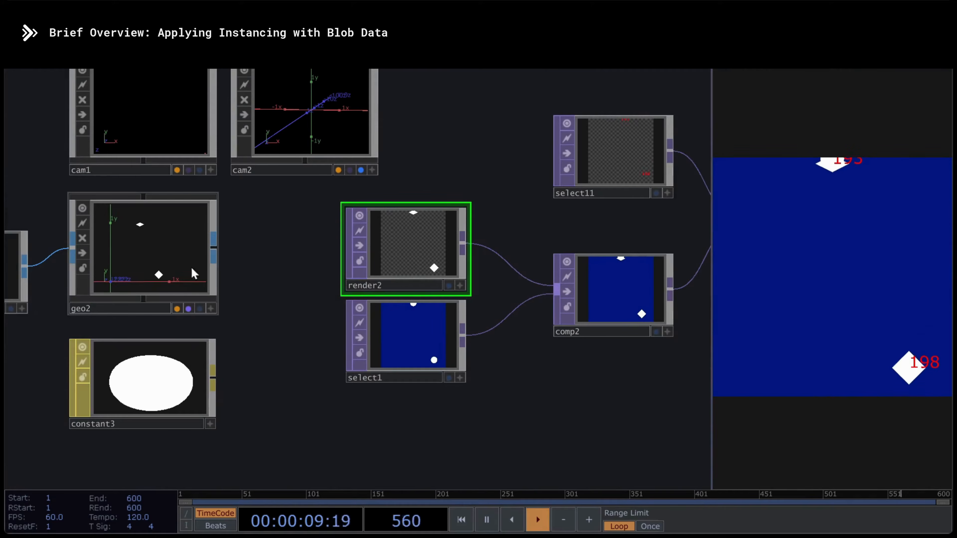
click(177, 261)
drag(370, 316, 551, 314)
click(164, 253)
drag(404, 297, 113, 364)
Inspect select11's blob ID text and how it combines with comp2 in comp3
click(537, 233)
scroll(531, 232, up, 5)
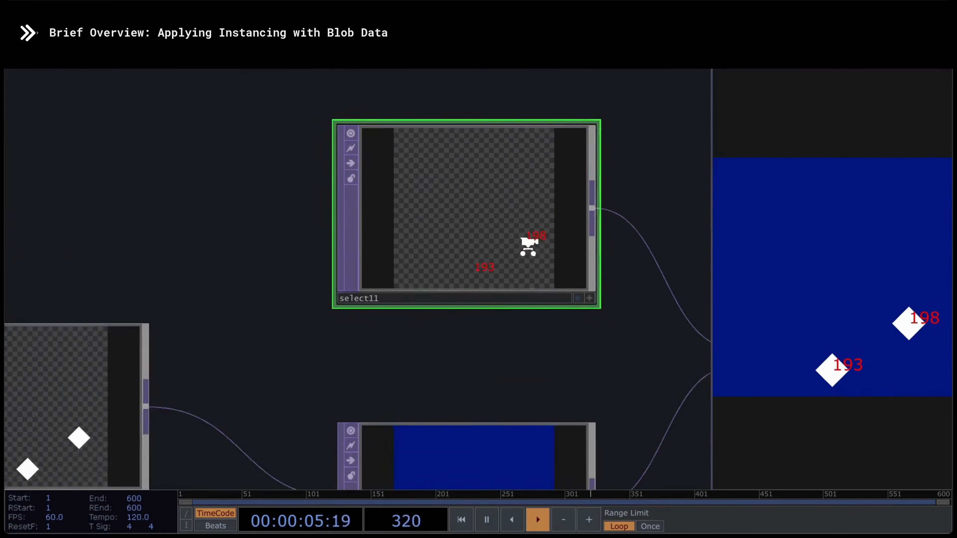
scroll(467, 282, down, 5)
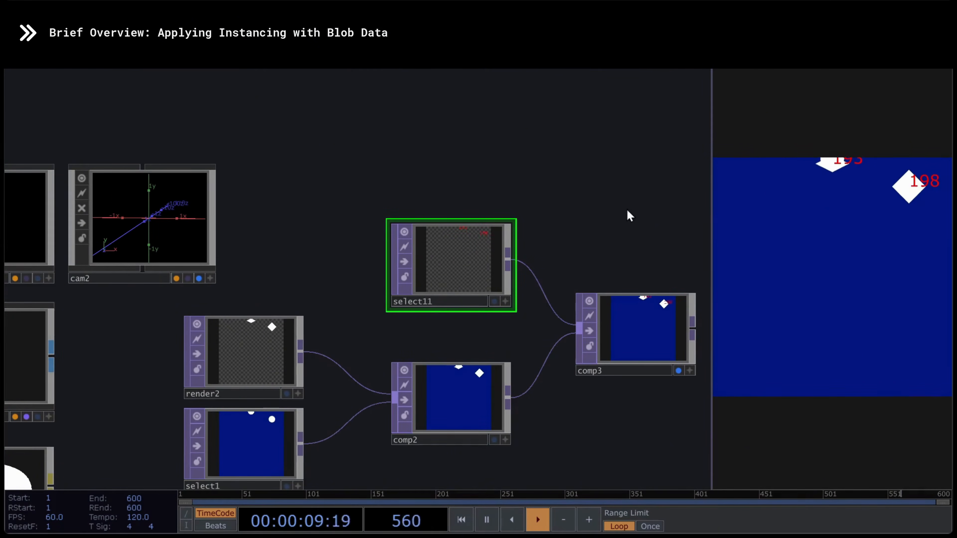
drag(591, 198, 599, 151)
Inspect the instances in geo2's interactive viewer, deactivate it, and review the rectangle2 and transform3 chain feeding geo2
drag(165, 321, 534, 307)
scroll(381, 323, up, 5)
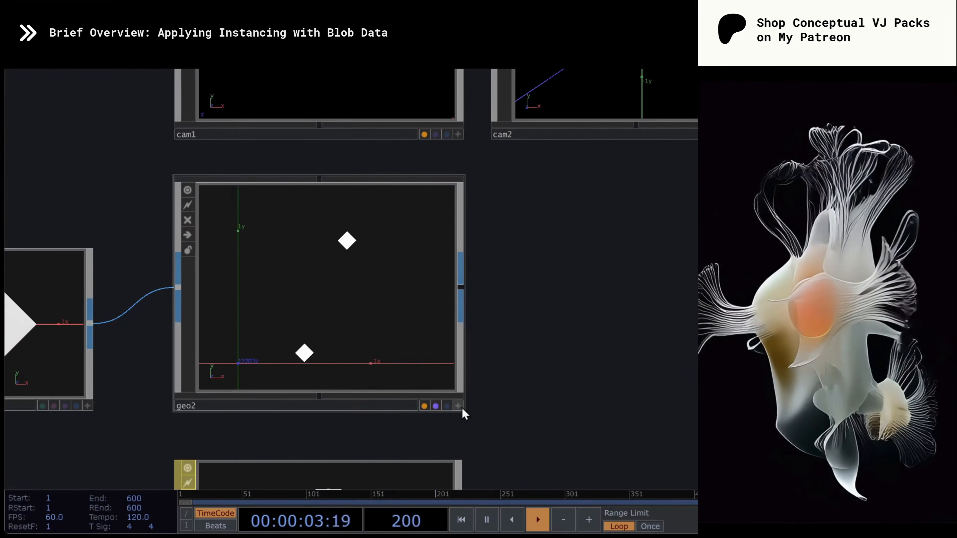
click(458, 405)
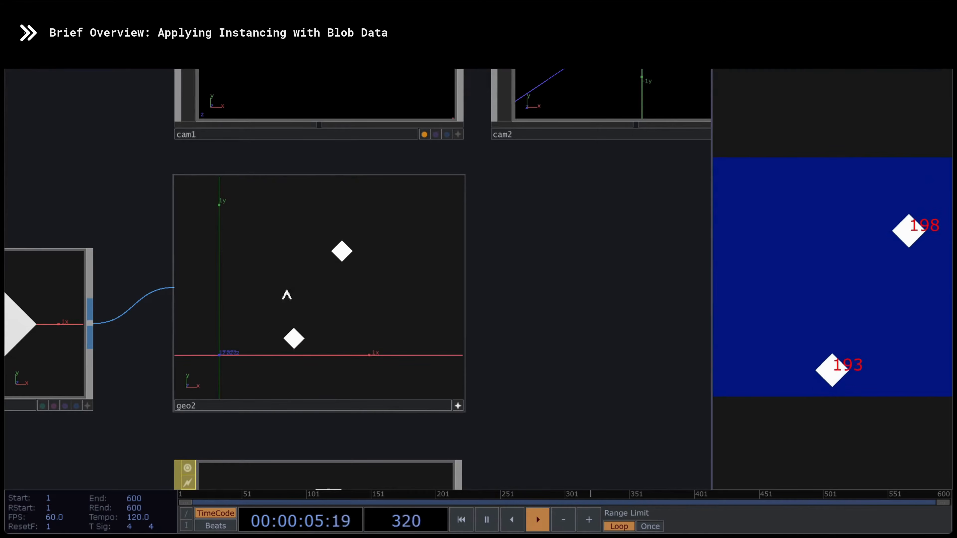
click(457, 406)
scroll(572, 349, down, 5)
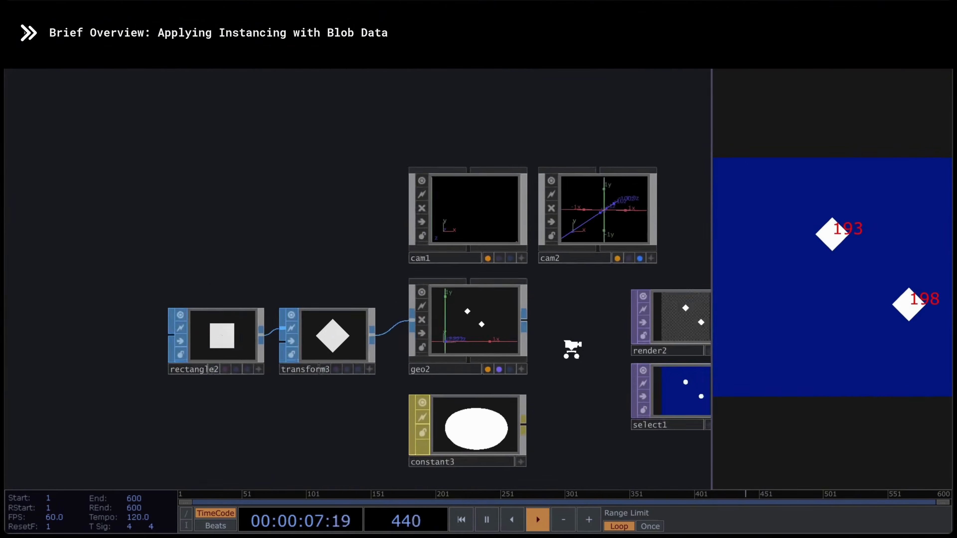
scroll(572, 348, down, 4)
scroll(601, 383, down, 6)
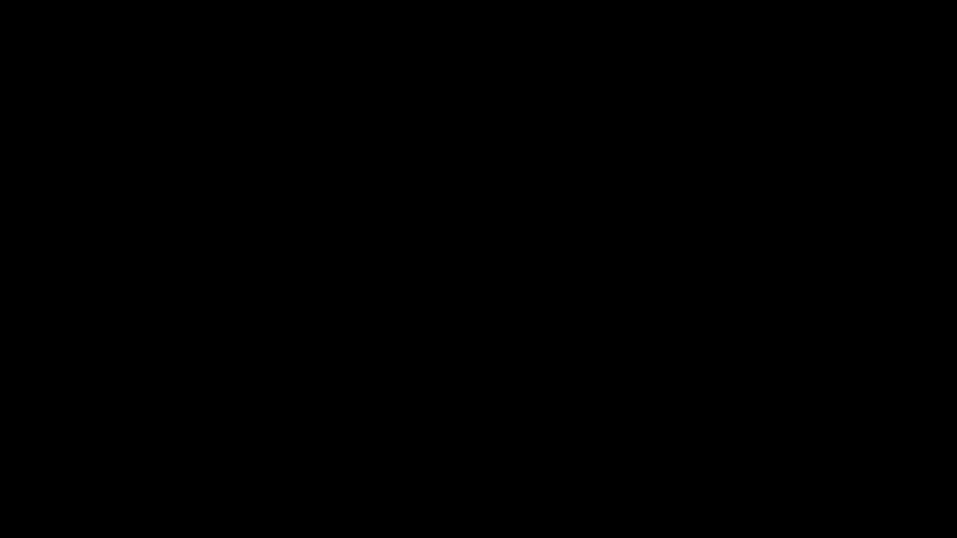
Collapse and expand the docked table below blobtrack1, and select blobtrack1_blobs
scroll(280, 321, up, 10)
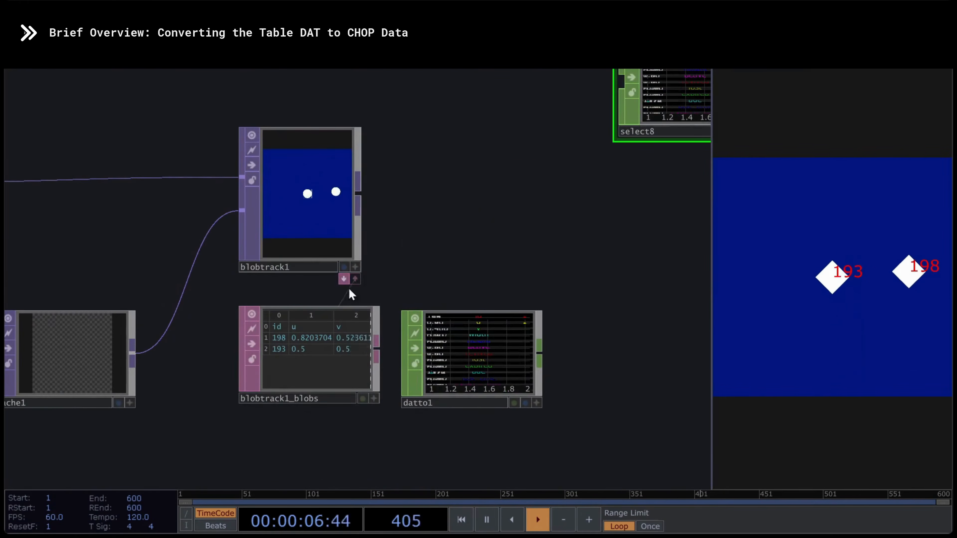
click(321, 346)
click(358, 281)
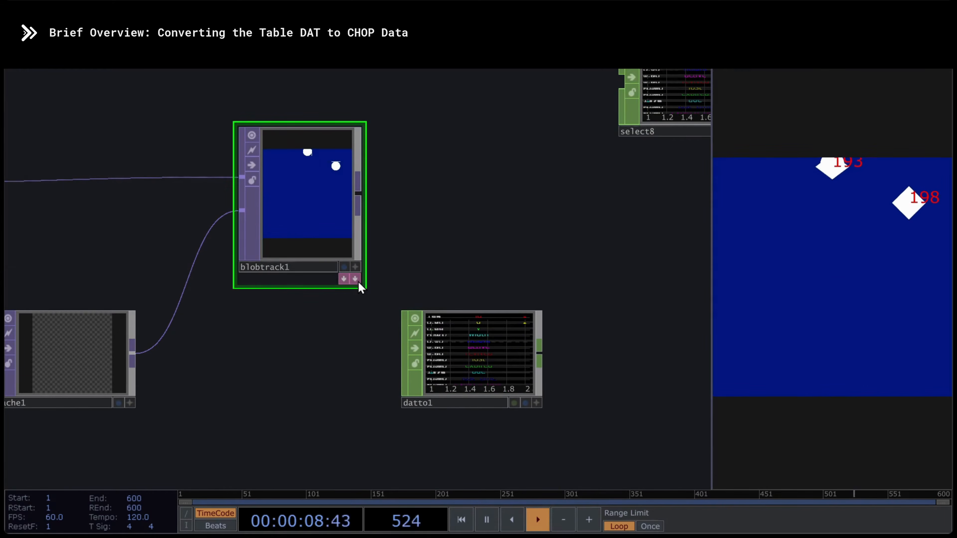
click(357, 280)
click(317, 353)
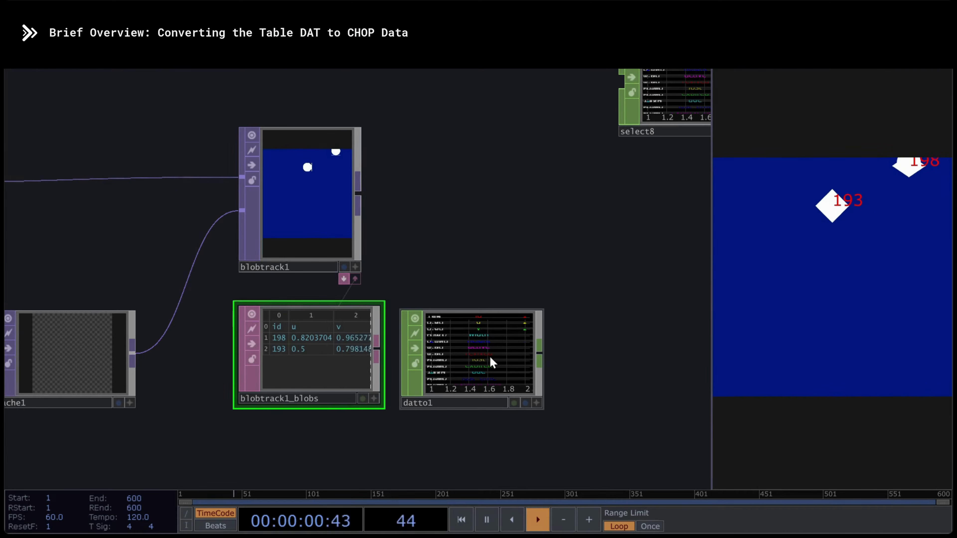
Review datto1's DAT to parameters for the source table, output, first row, first column and duplicate names
click(476, 358)
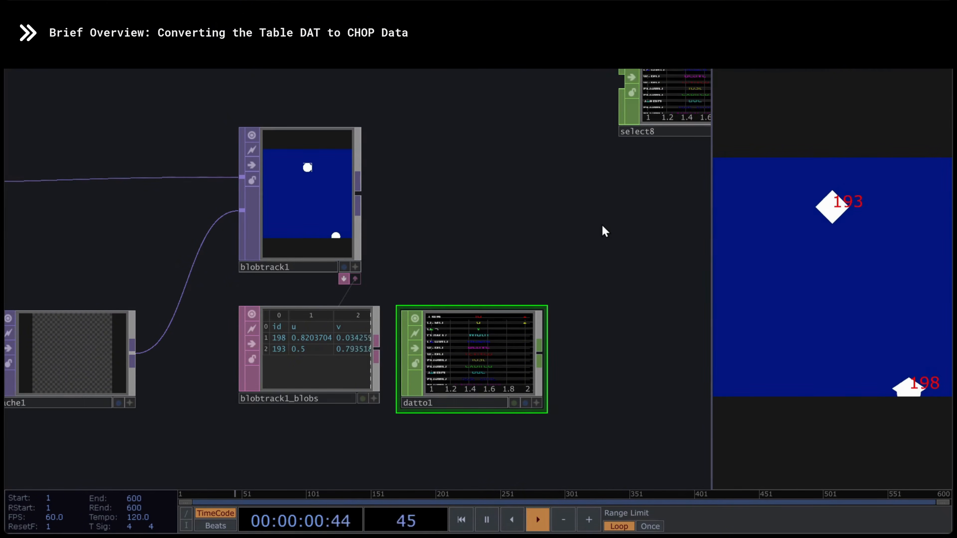
key(p)
drag(399, 272, 198, 267)
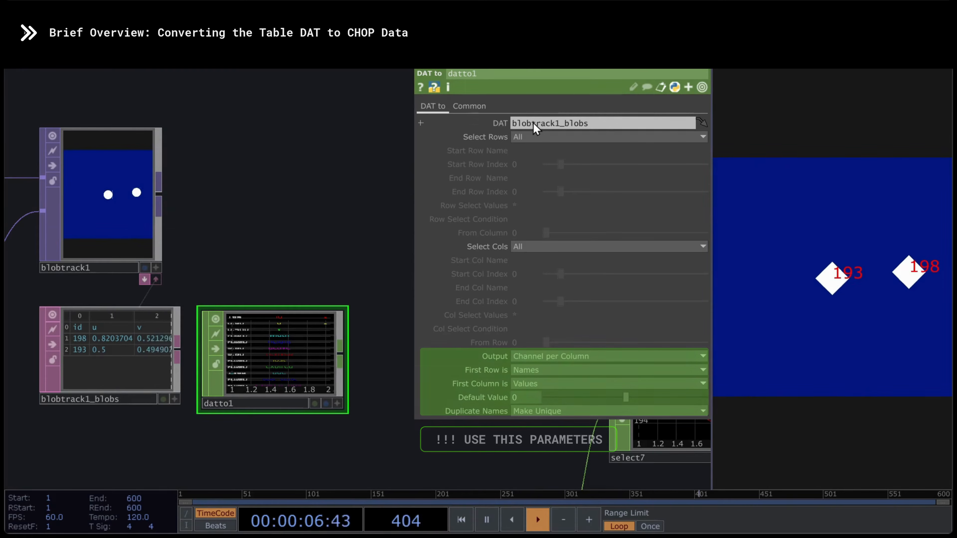
key(p)
scroll(288, 232, down, 2)
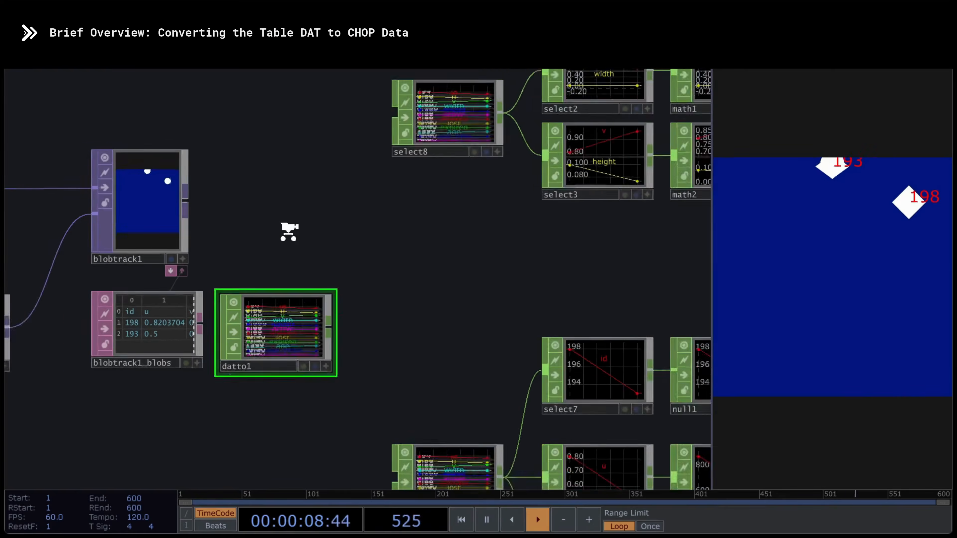
Trace the channels from datto1 into the upper CHOP chain and select select8
scroll(289, 232, down, 3)
drag(560, 237, 433, 274)
scroll(387, 234, up, 1)
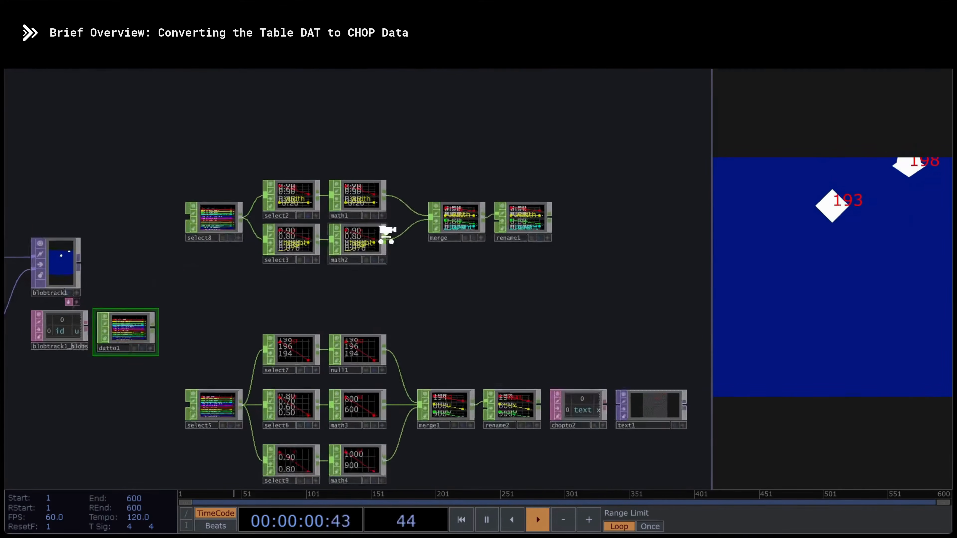
scroll(387, 235, up, 2)
right_drag(148, 130, 549, 274)
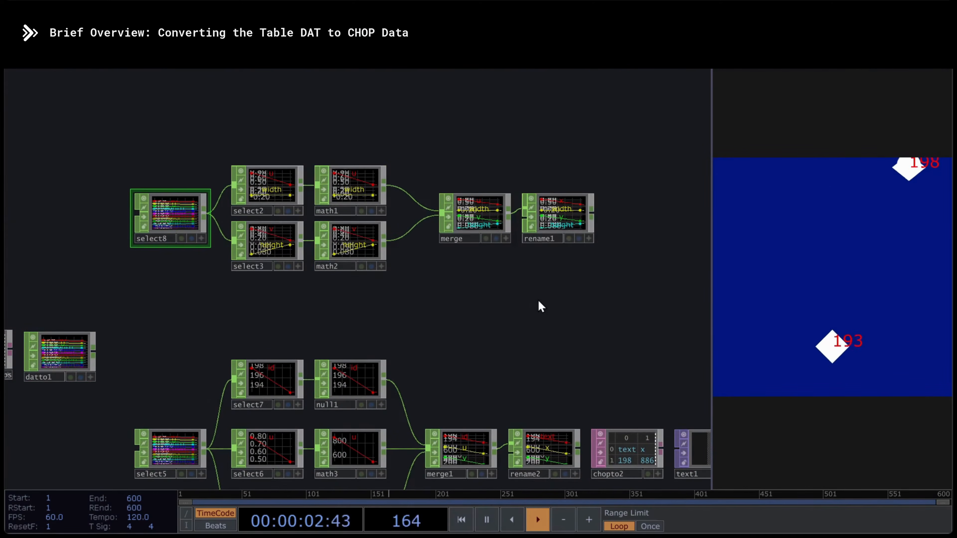
drag(86, 349, 169, 220)
click(178, 206)
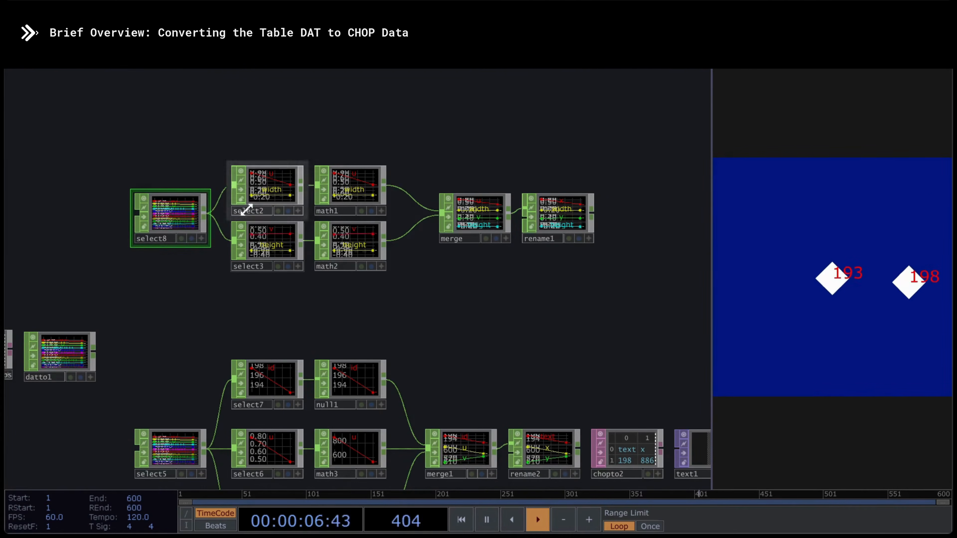
Review the channel names picked by select2 (u width) and select3 (v height)
scroll(249, 203, up, 5)
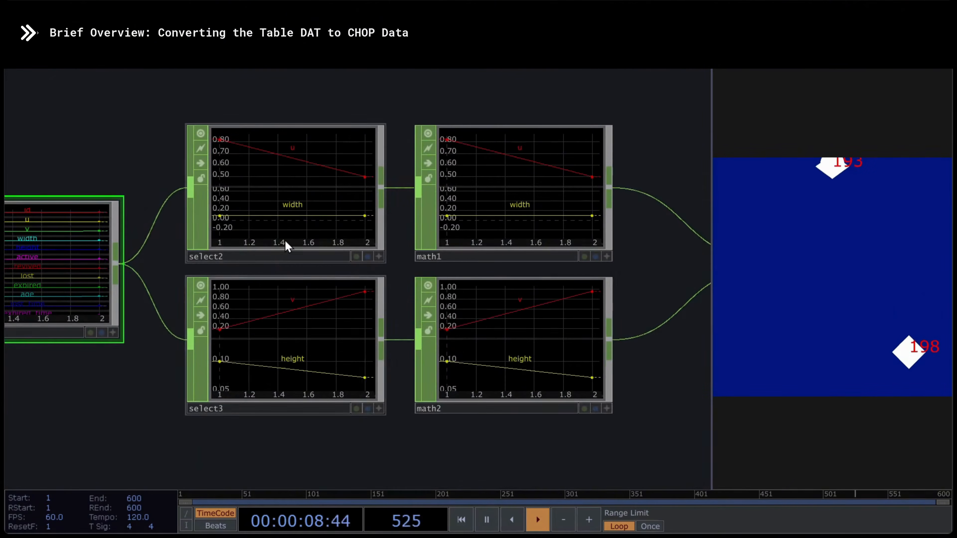
click(282, 164)
key(p)
click(557, 137)
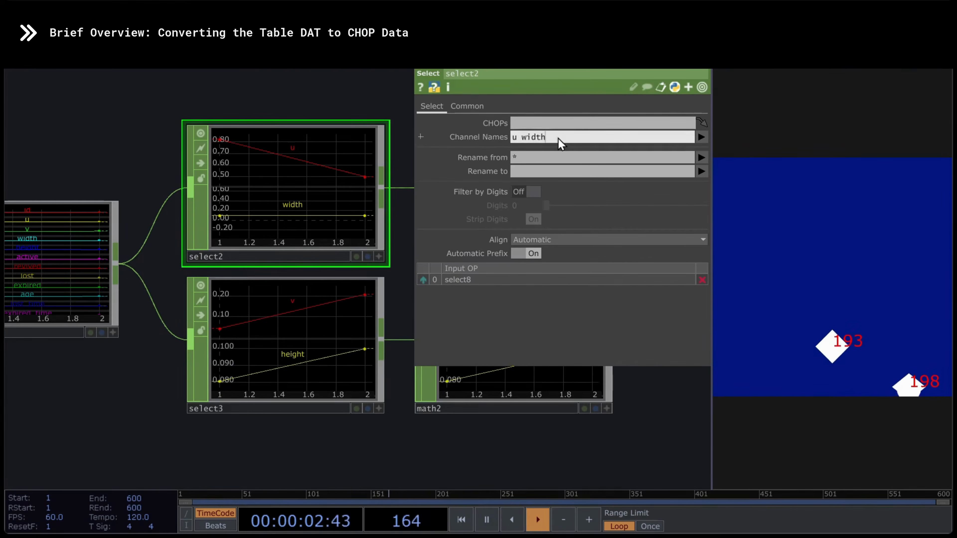
click(285, 326)
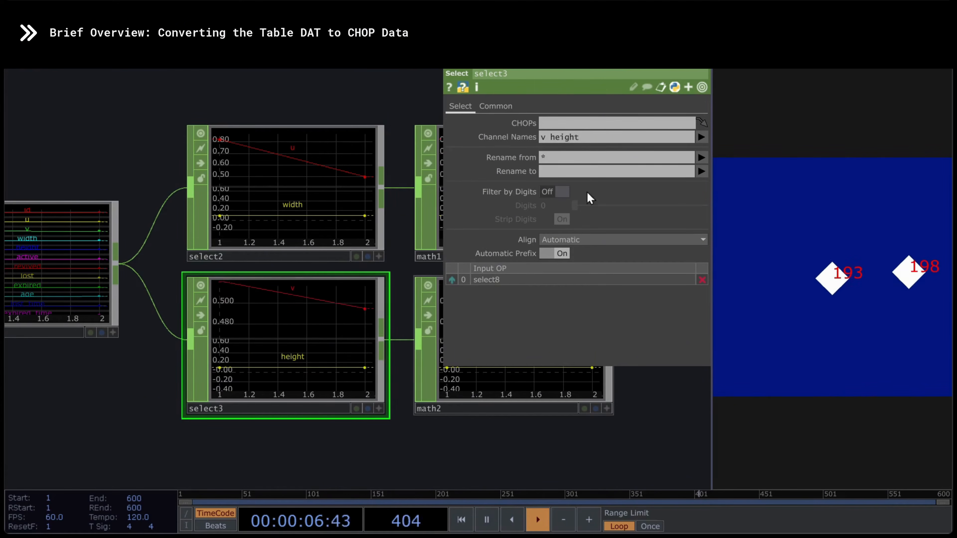
click(591, 137)
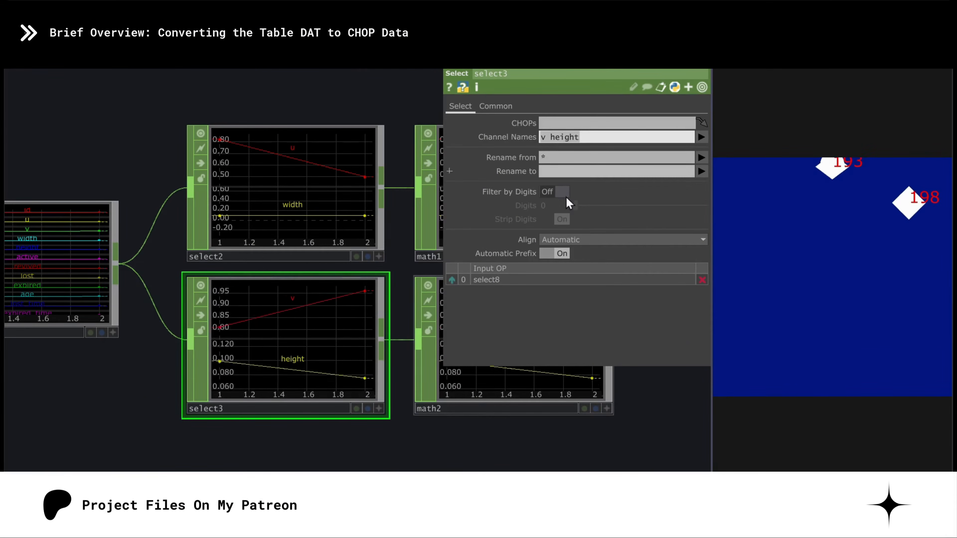
scroll(676, 409, down, 2)
scroll(678, 407, down, 1)
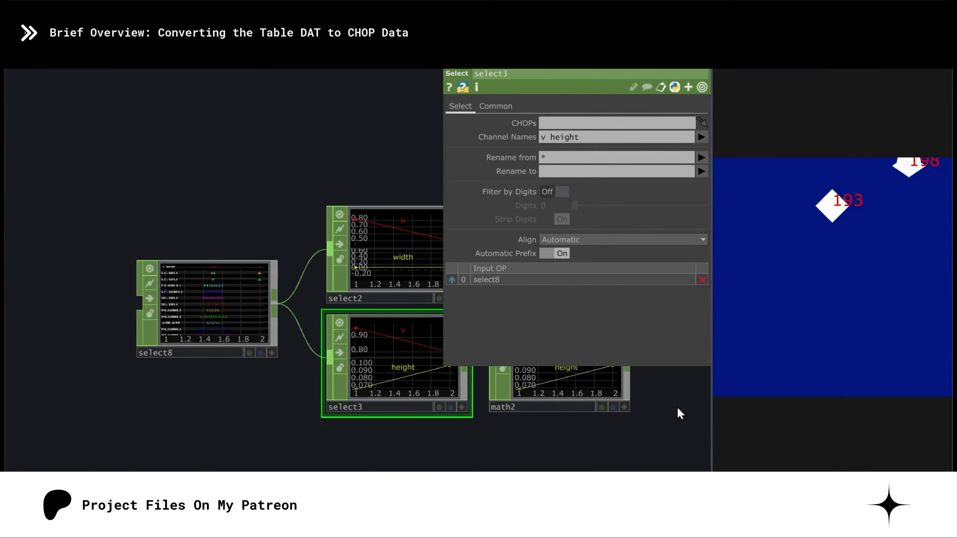
key(p)
Inspect the multiply and add parameters of math1 and math2, which process the two channel pairs
drag(676, 408, 376, 396)
drag(241, 130, 320, 396)
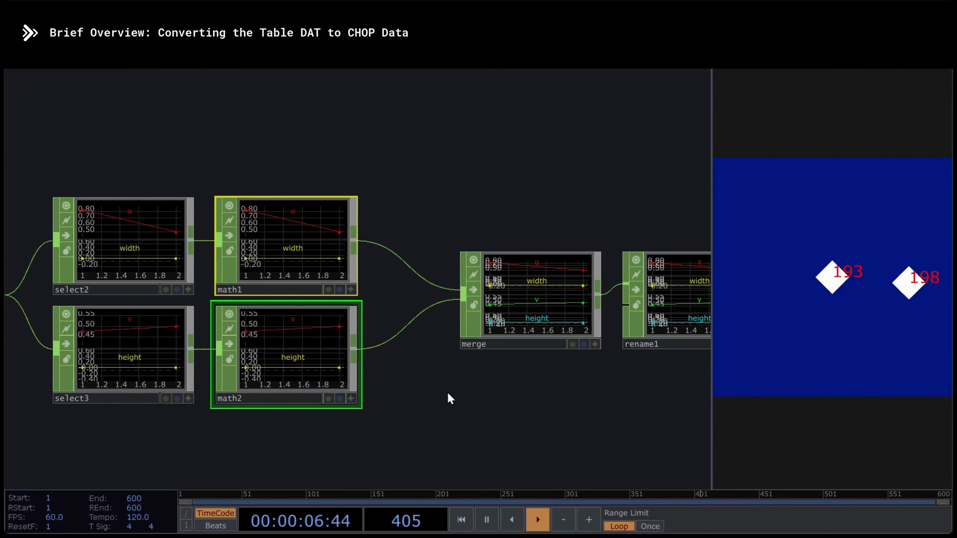
click(448, 393)
click(317, 246)
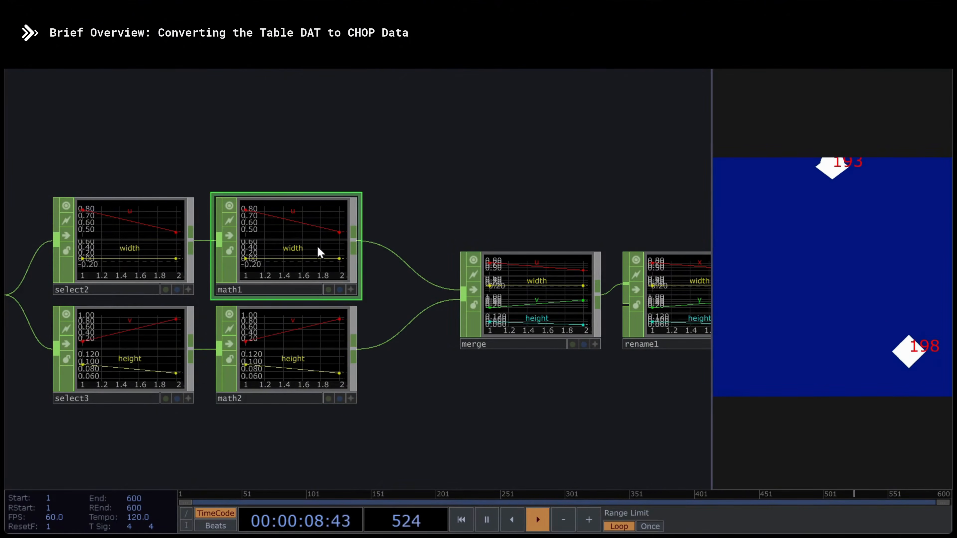
key(p)
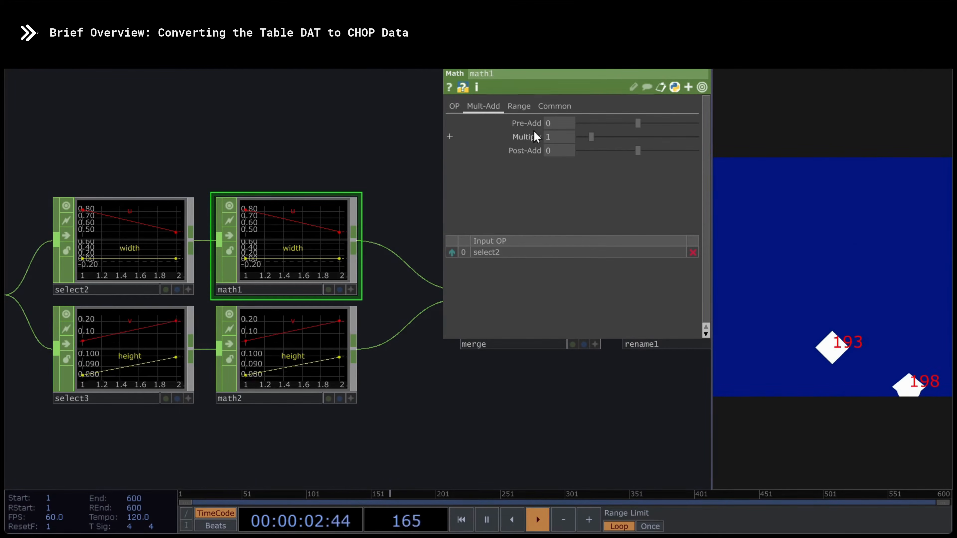
click(308, 340)
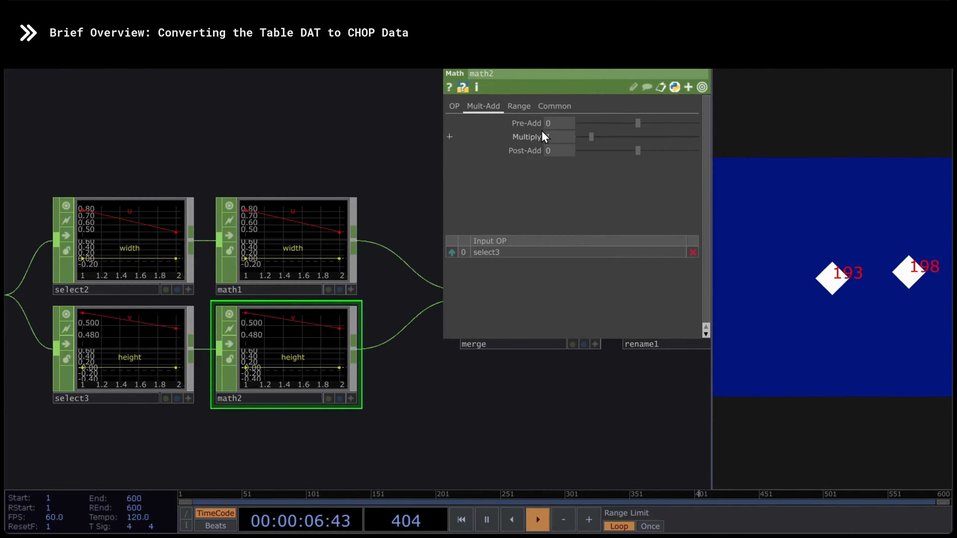
key(p)
Follow the combined channels through merge and review rename1's parameters
click(554, 345)
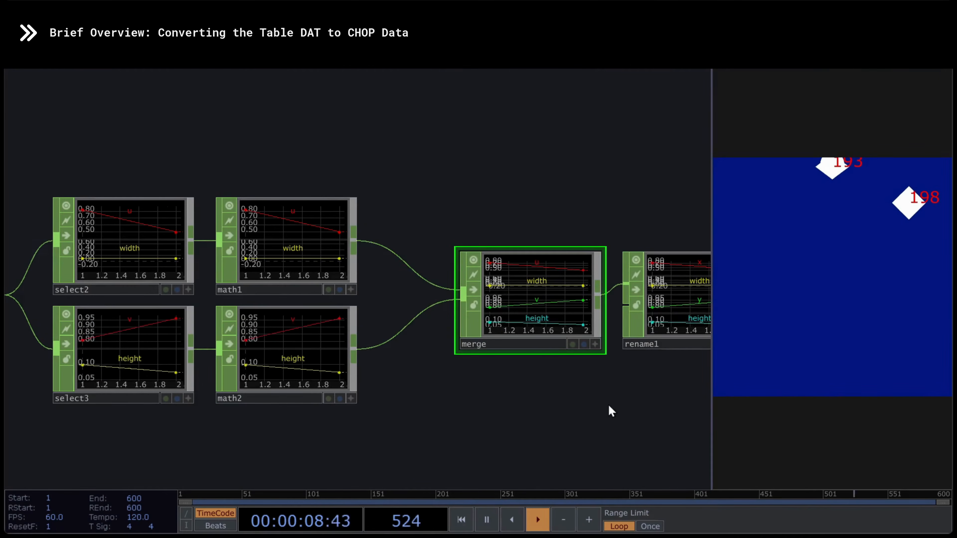
drag(505, 399, 264, 398)
click(404, 298)
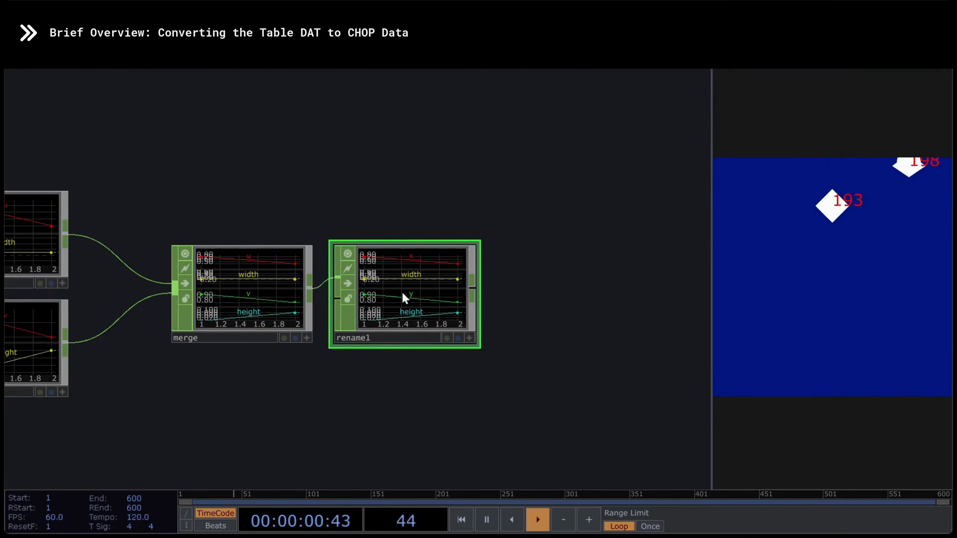
key(p)
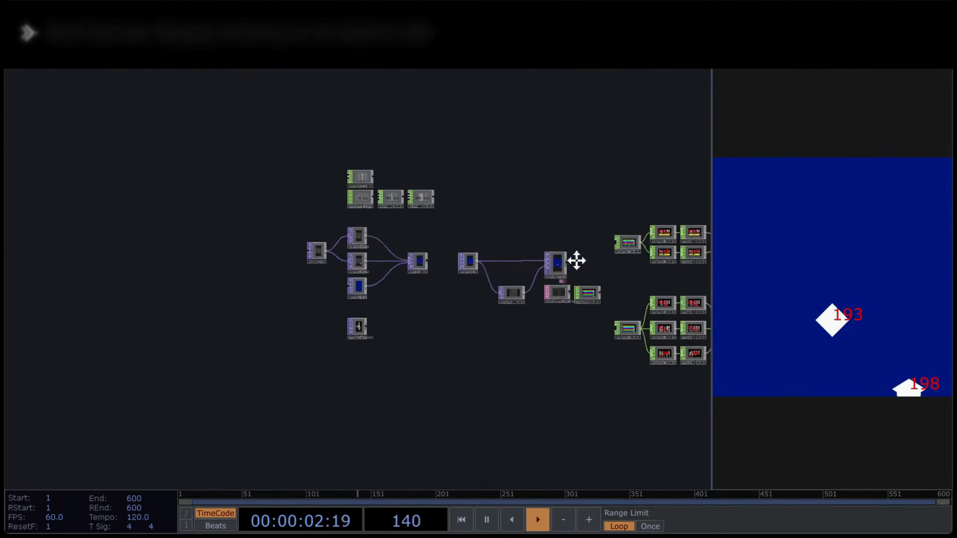
Assign rename1 as geo2's default instance OP while reviewing its instancing parameters for translate x, y and scale width, height
drag(572, 261, 124, 231)
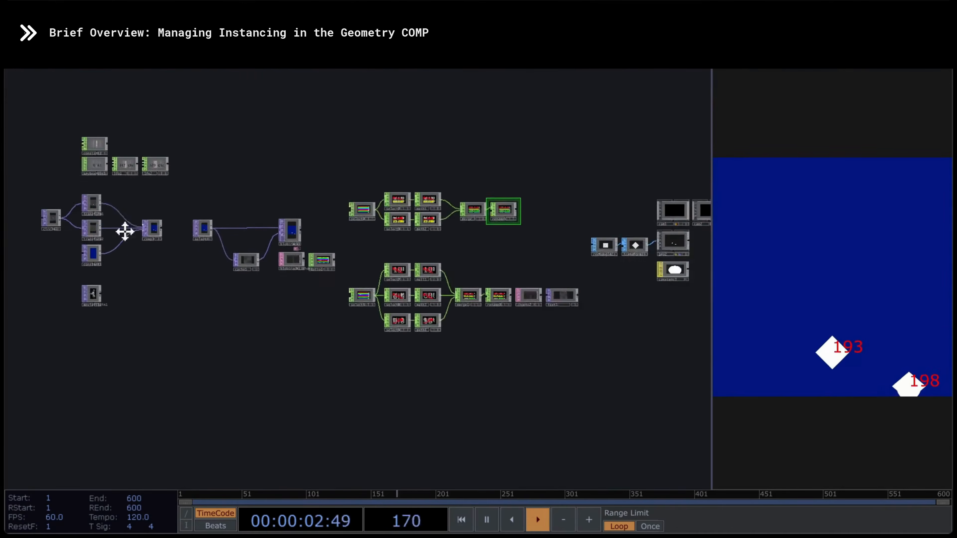
scroll(452, 236, up, 5)
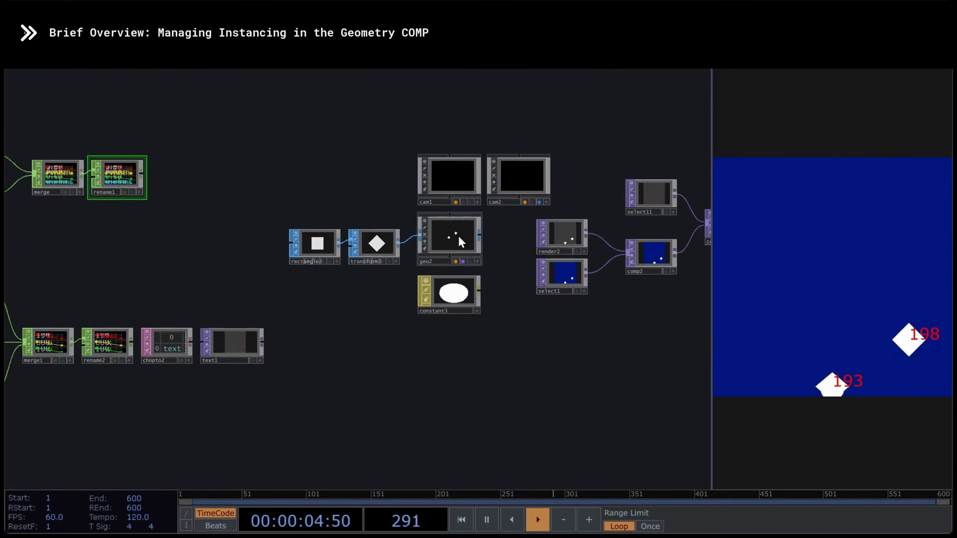
click(453, 237)
key(p)
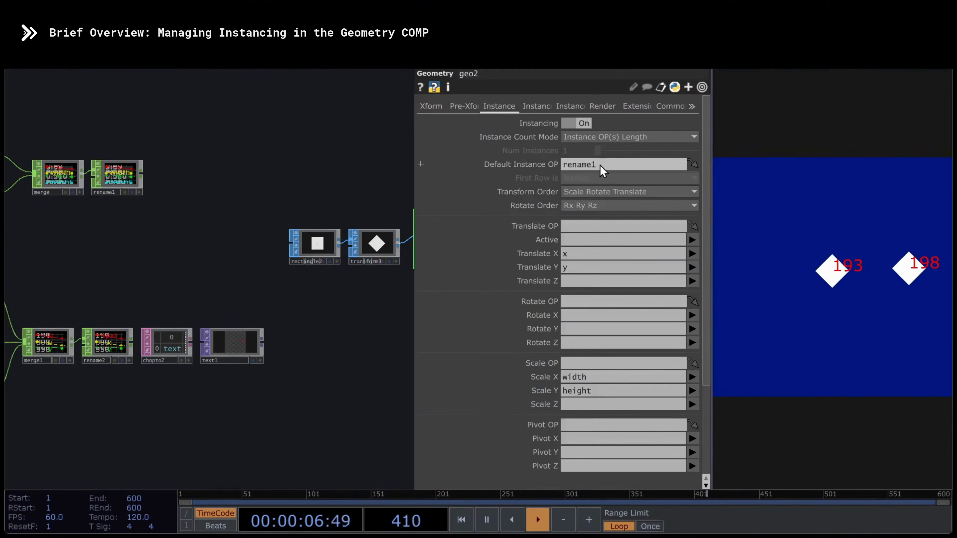
drag(133, 174, 301, 164)
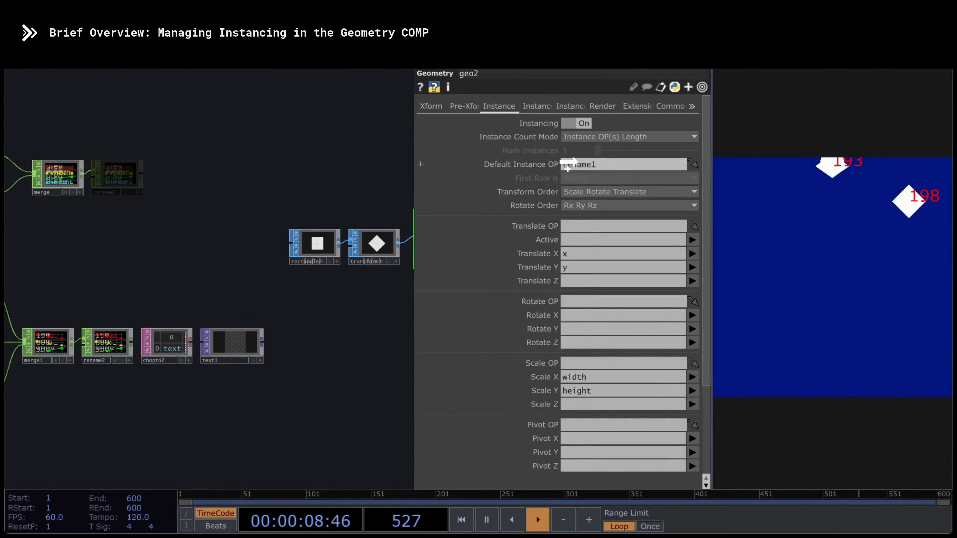
drag(568, 165, 569, 165)
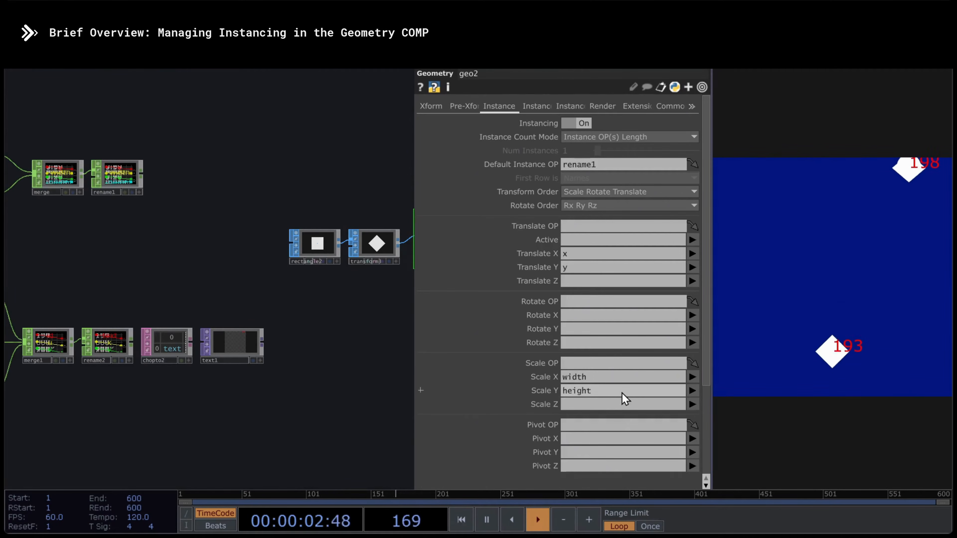
Try cam2 as render2's camera to compare the result, and restore cam1
drag(356, 319, 118, 384)
scroll(245, 261, up, 5)
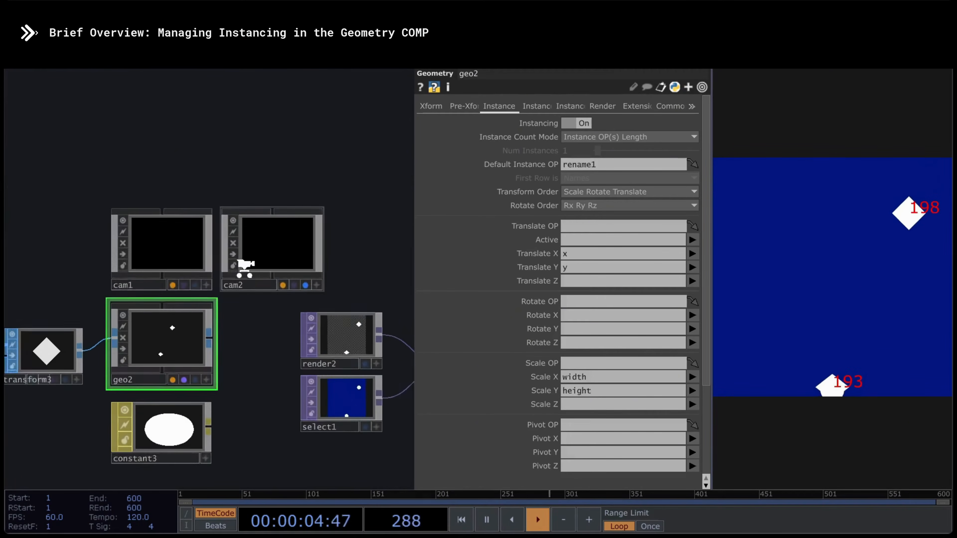
click(282, 260)
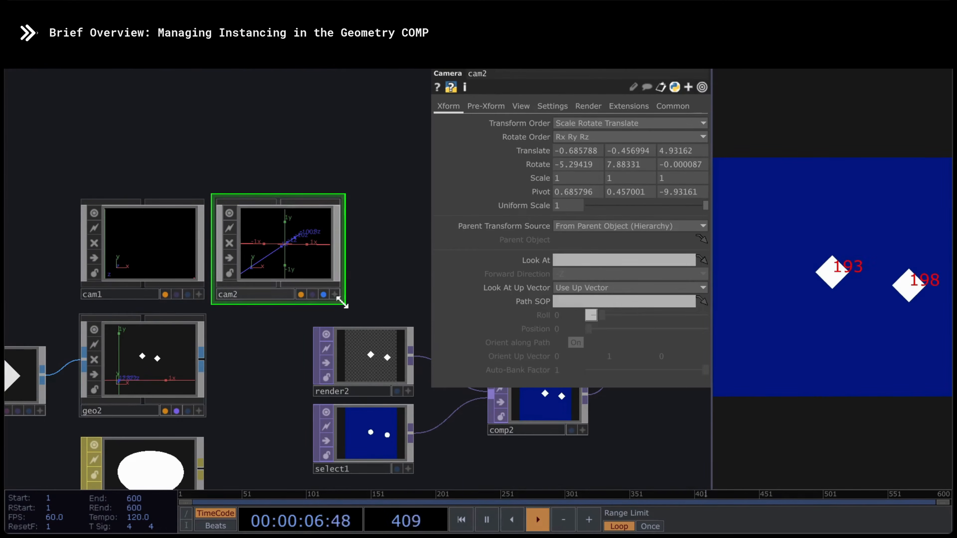
click(354, 357)
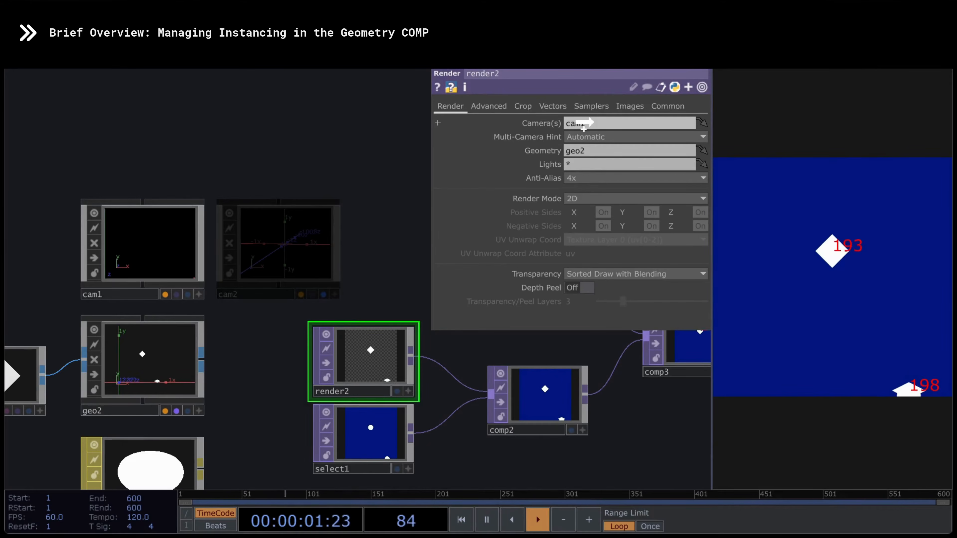
drag(584, 124, 594, 123)
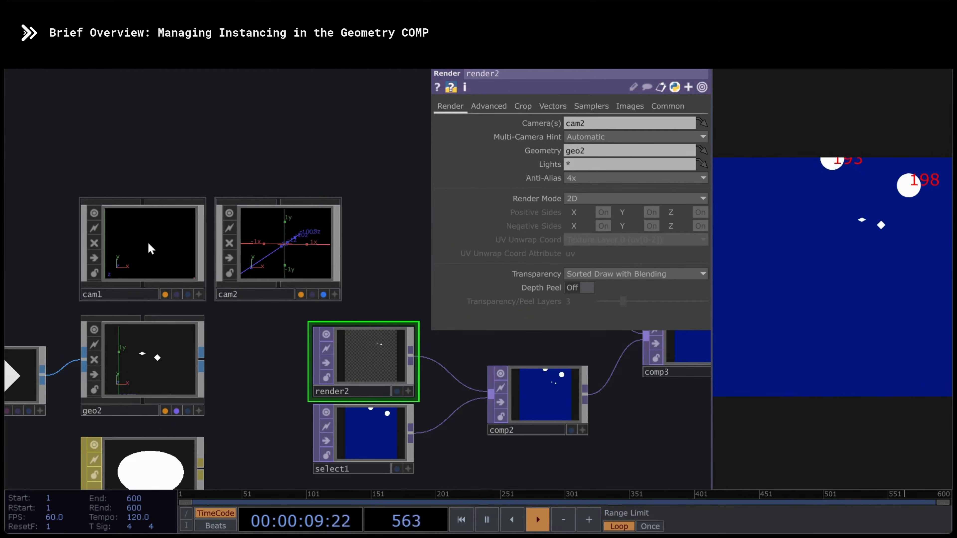
drag(150, 249, 590, 122)
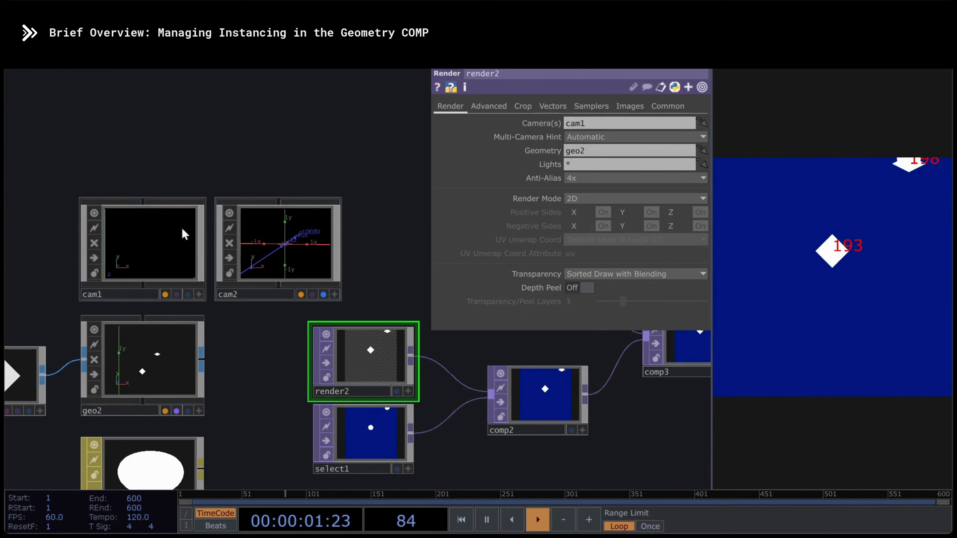
Review cam1's view settings for the Orthographic projection and Bottom-Left ortho origin
click(168, 238)
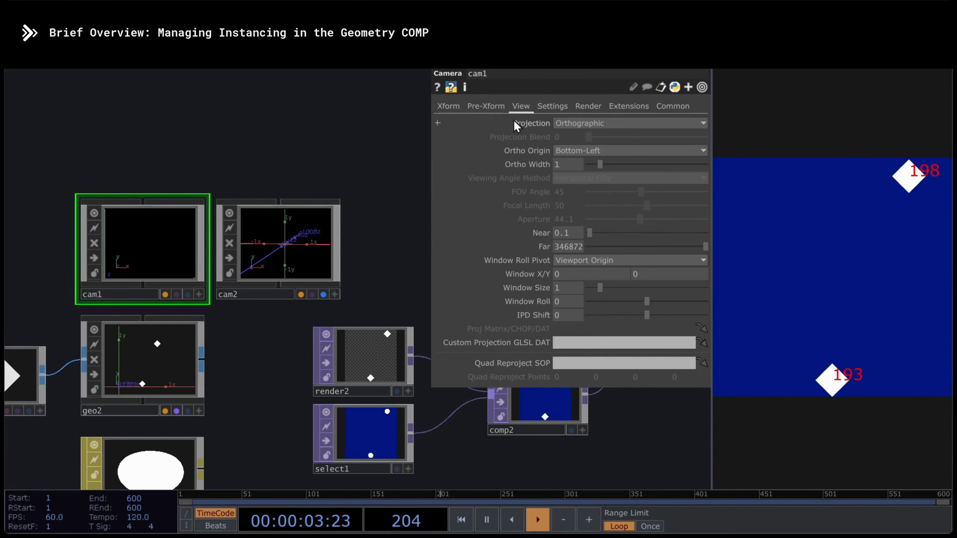
click(583, 125)
click(579, 148)
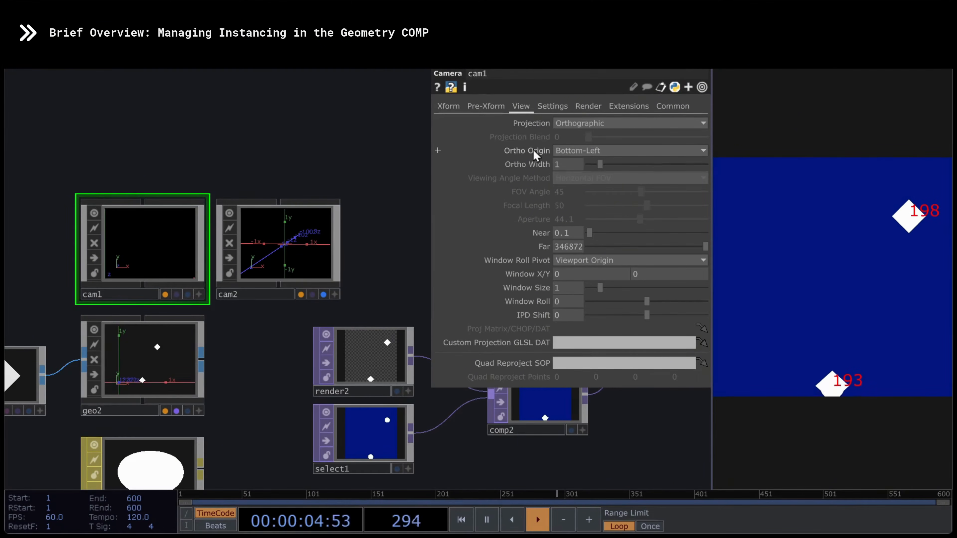
click(577, 153)
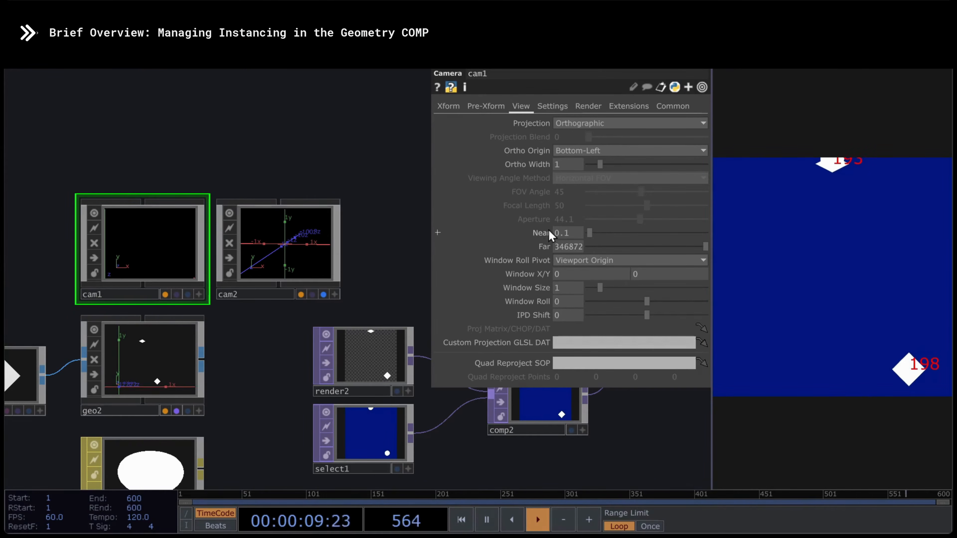
Experiment with cam1's window size and ortho width, resetting both to 1
drag(600, 288, 523, 294)
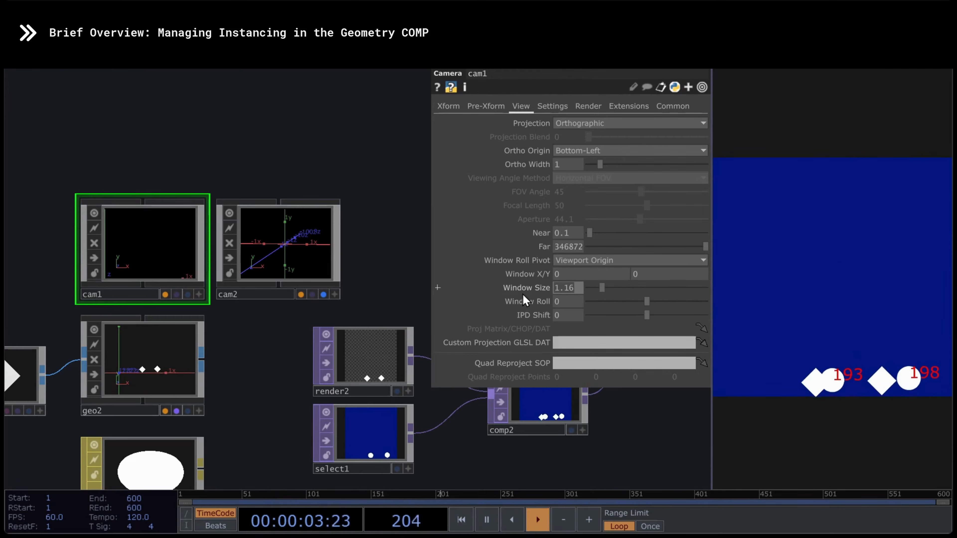
text(1)
key(Return)
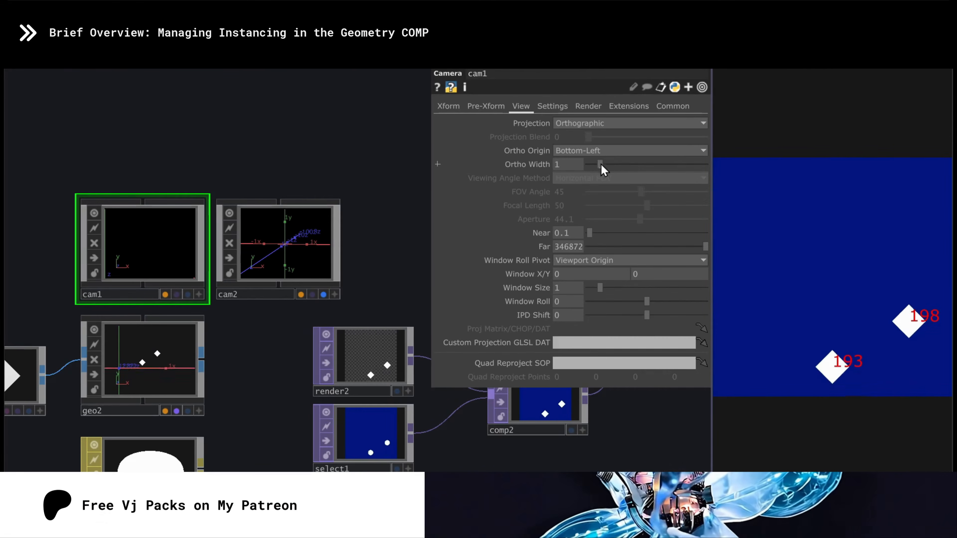
drag(600, 164, 543, 166)
text(1)
key(Return)
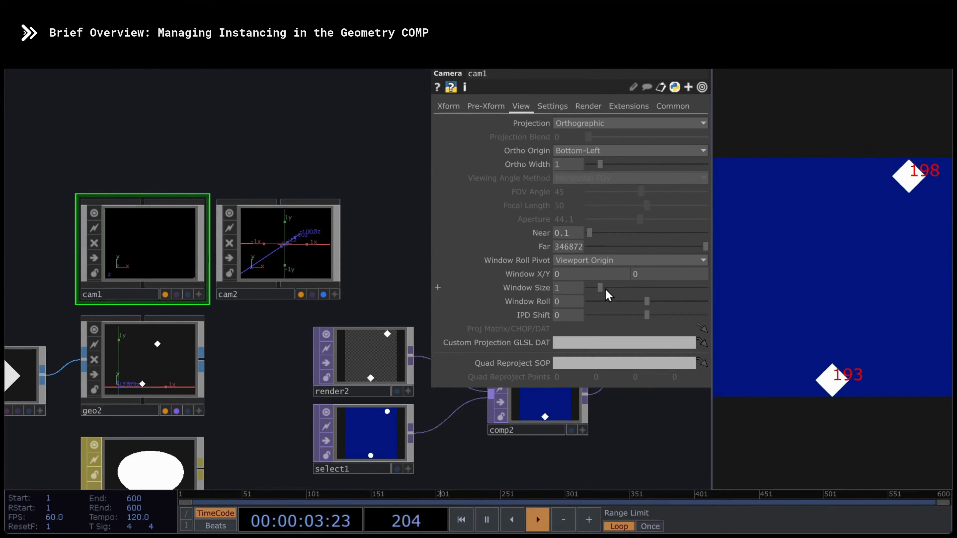
drag(603, 289, 529, 290)
text(1)
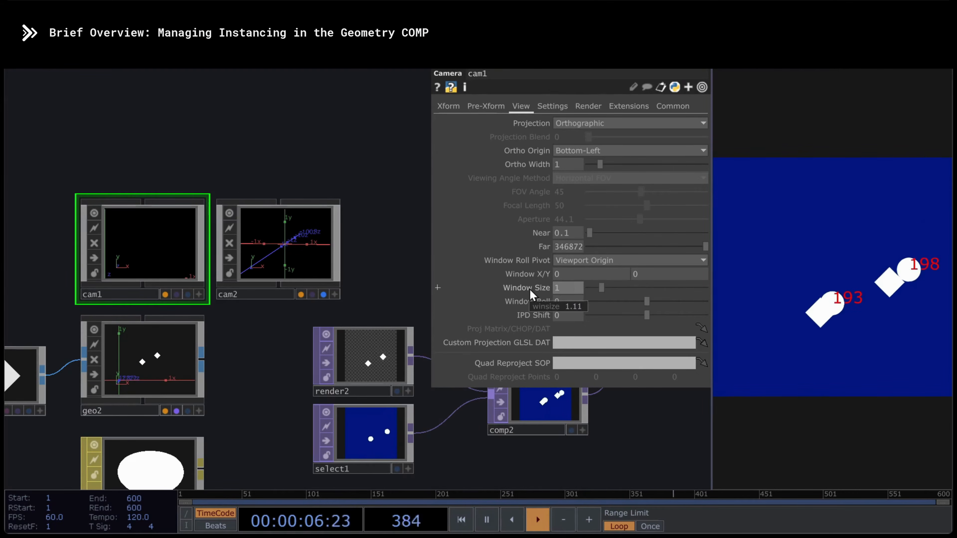
Try Center as cam1's ortho origin, and restore Bottom-Left
click(599, 151)
click(592, 165)
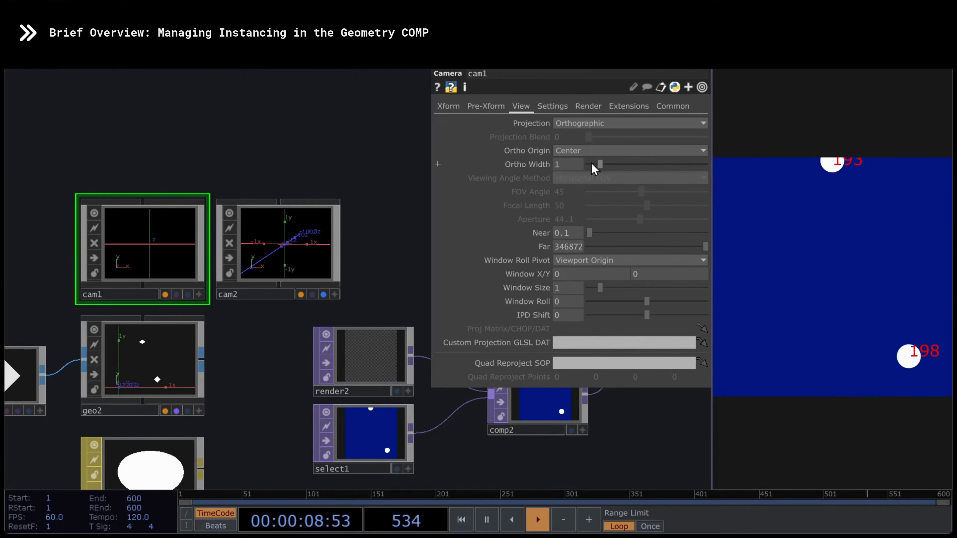
click(610, 154)
click(584, 174)
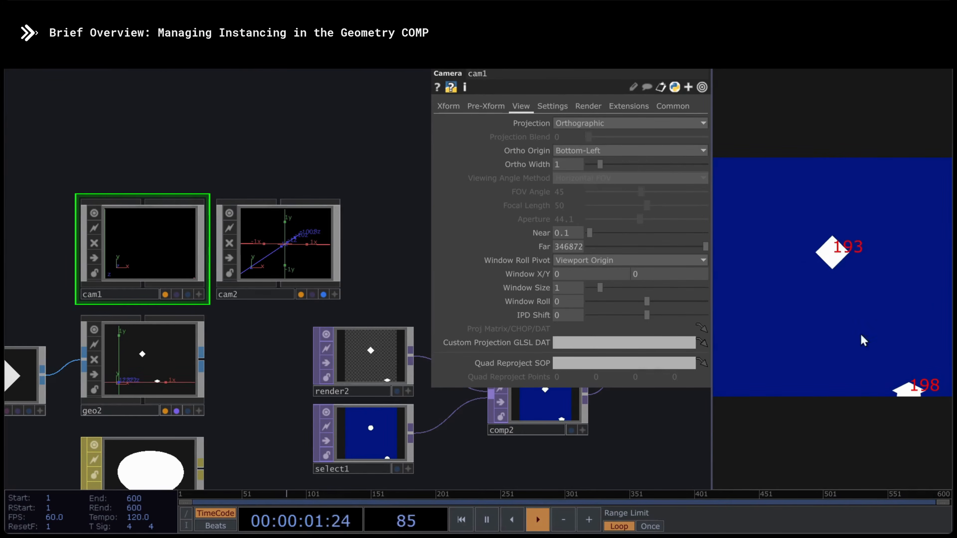
Try the Perspective projection on cam1 and restore Orthographic
click(580, 123)
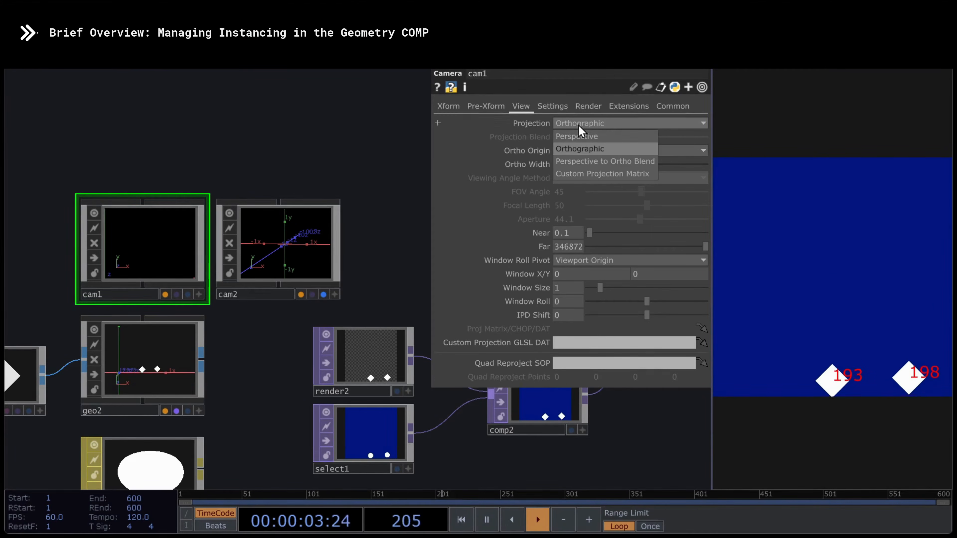
click(561, 126)
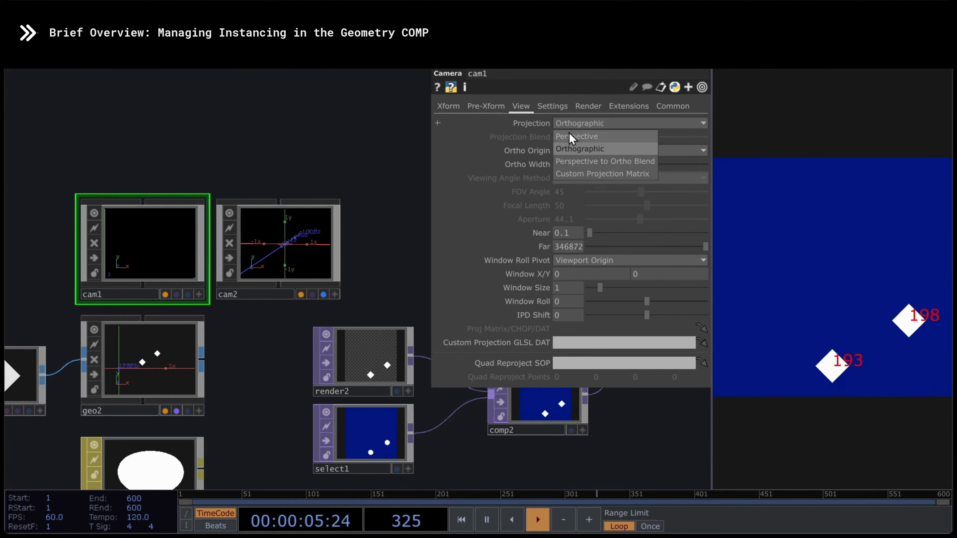
click(570, 137)
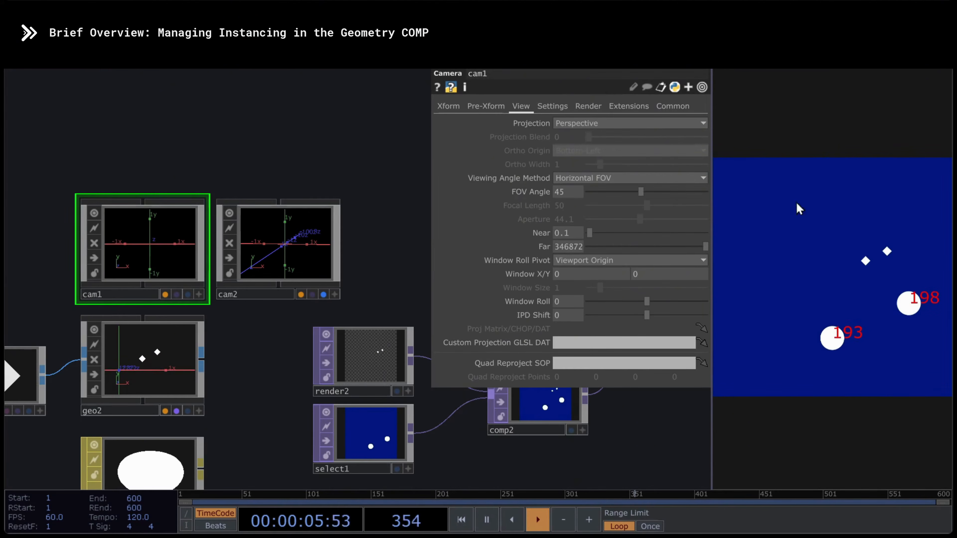
click(597, 122)
click(586, 147)
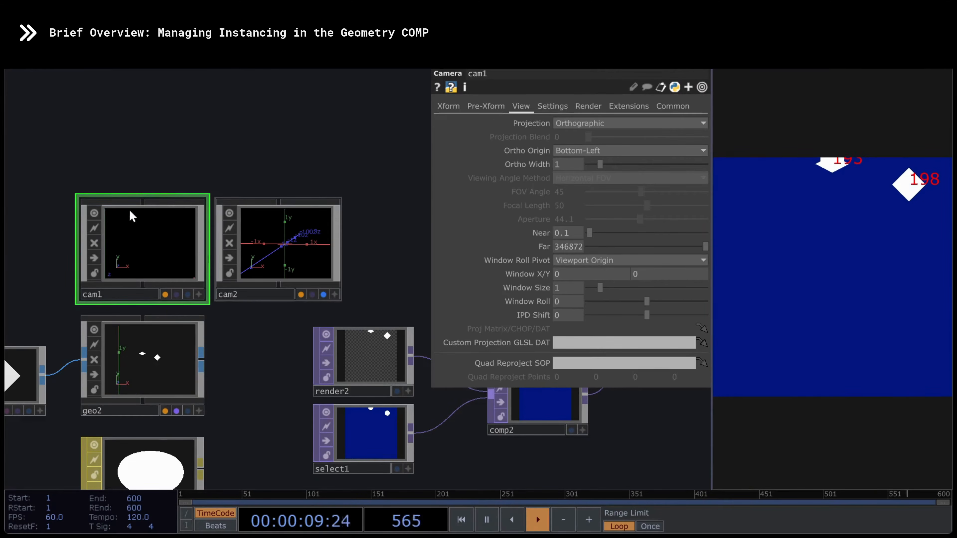
Set the w channel of constant2 to 1920 to test a widescreen resolution
scroll(131, 215, down, 5)
drag(326, 317, 334, 362)
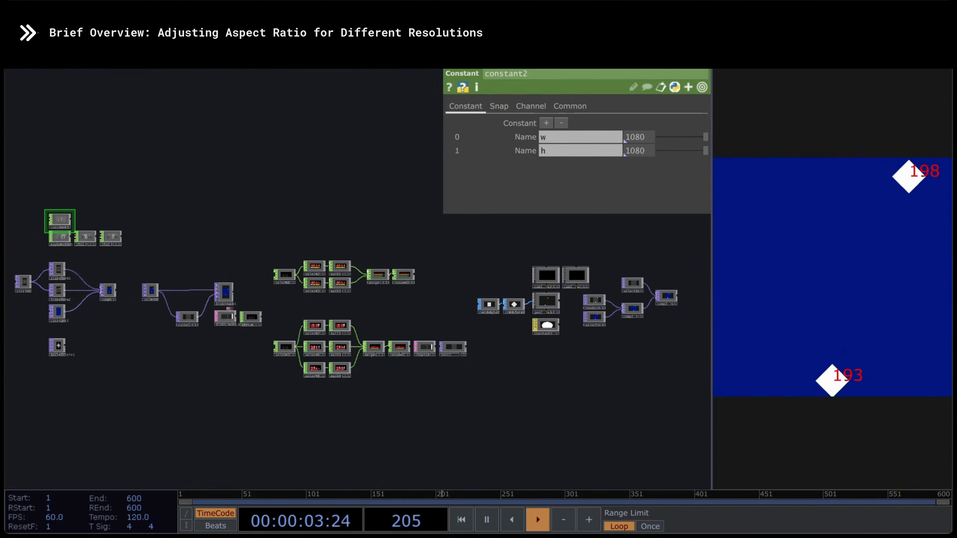
click(648, 135)
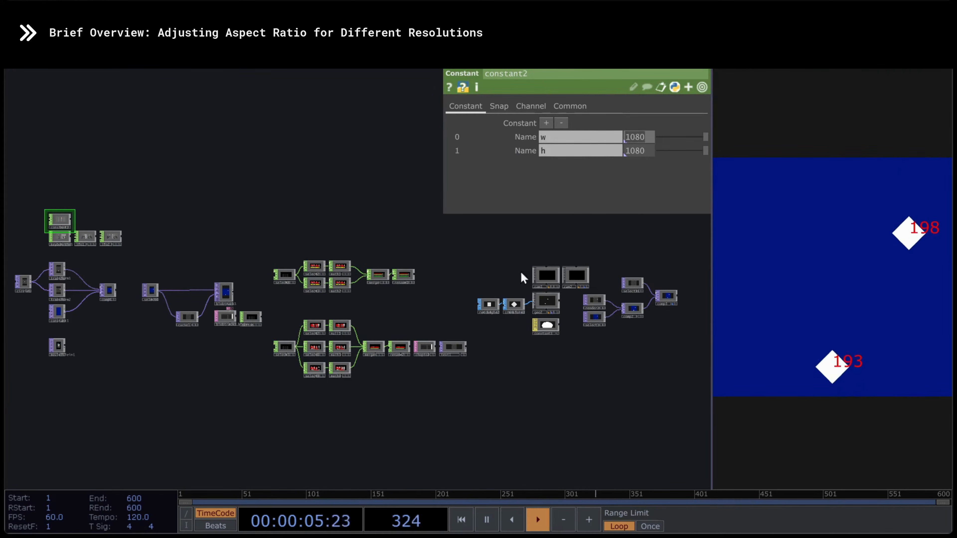
text(1920)
key(Tab)
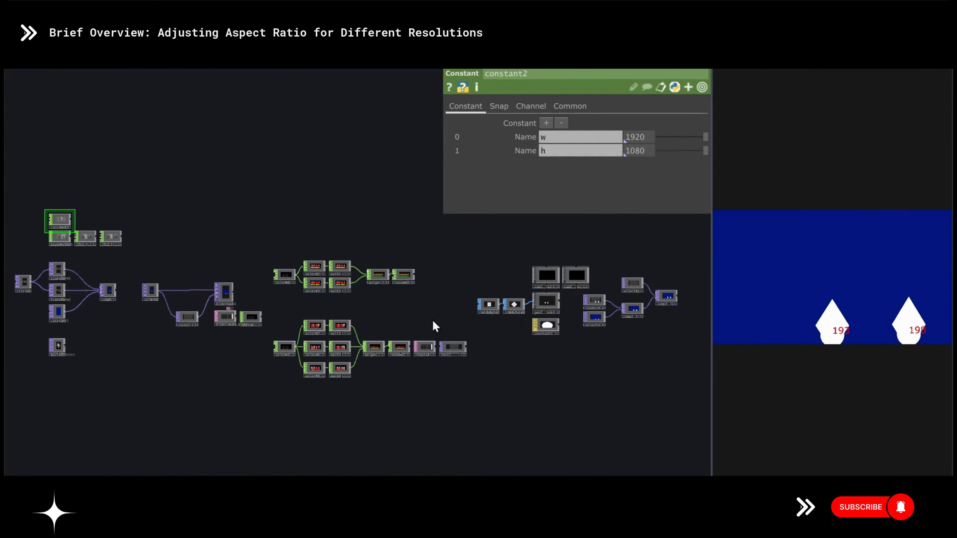
Set math2's Multiply value to 0.5625 to scale the v coordinates by height over width
scroll(342, 267, up, 10)
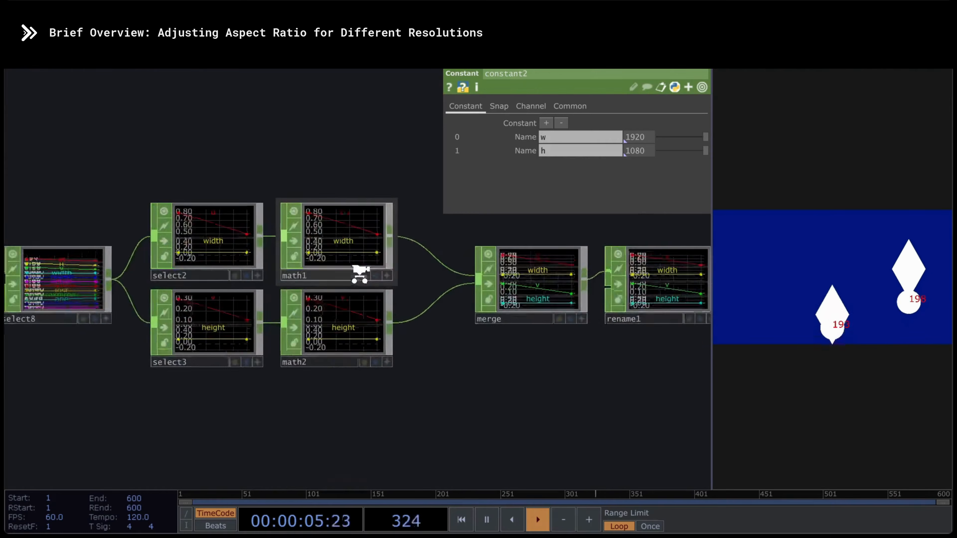
click(318, 337)
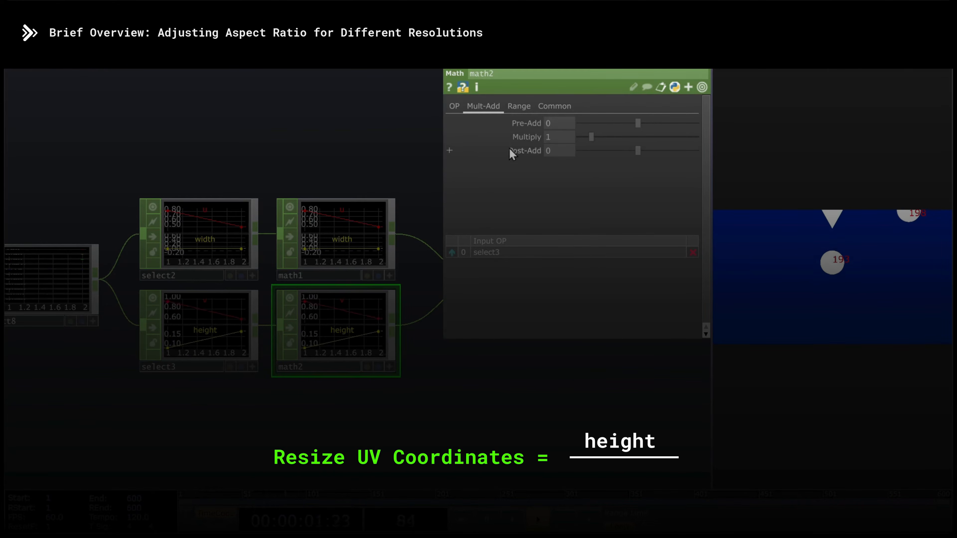
text(5)
key(Return)
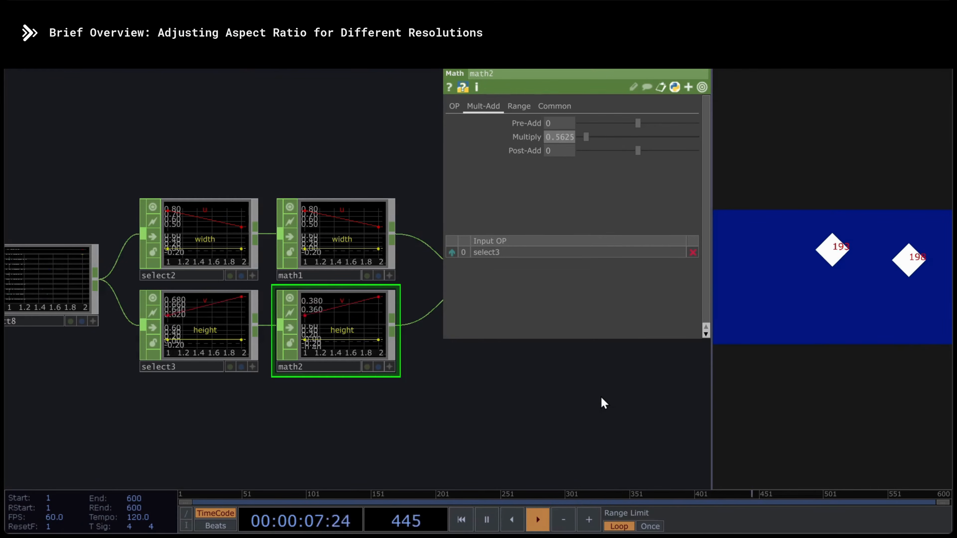
Switch constant2 to a portrait resolution with w at 1080 and h at 1920
scroll(601, 396, down, 5)
scroll(600, 397, down, 3)
scroll(273, 319, up, 6)
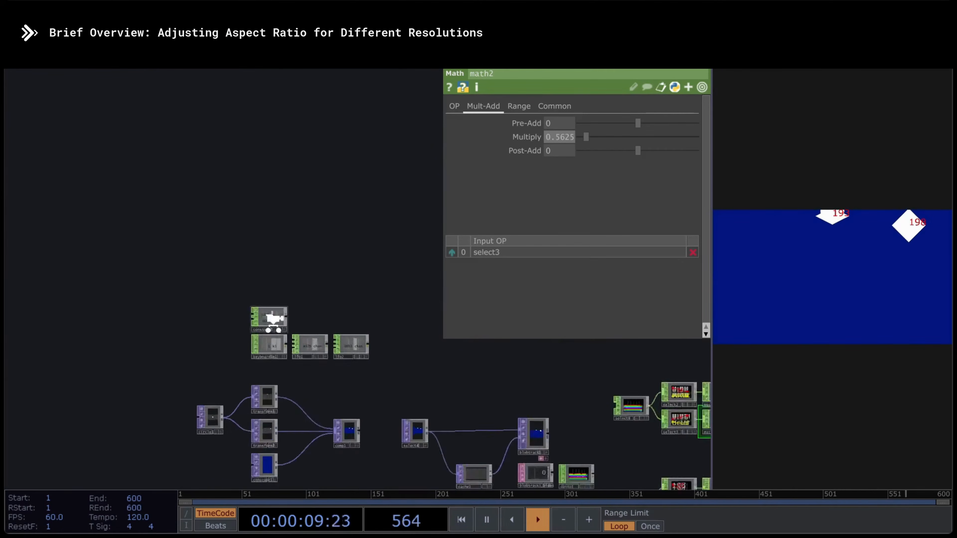
click(273, 315)
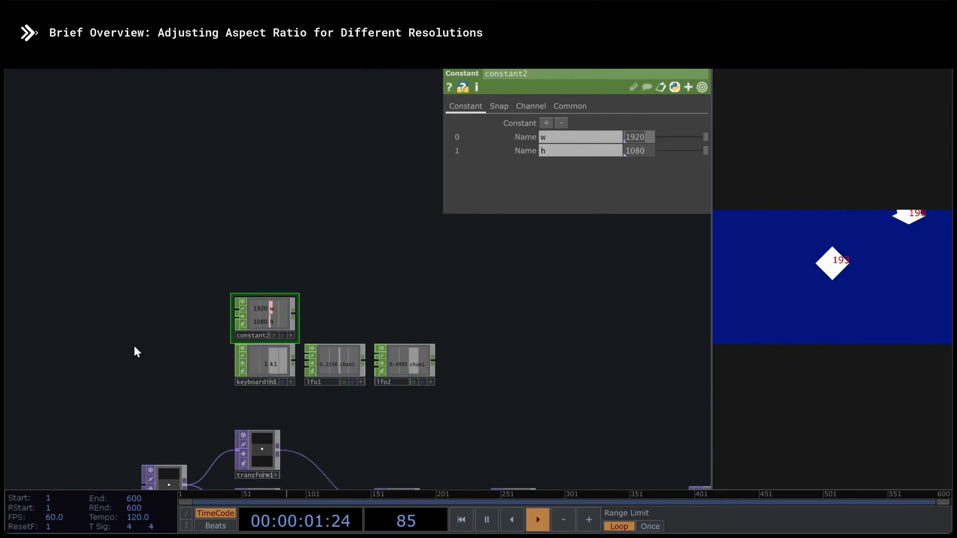
text(1080)
key(Tab)
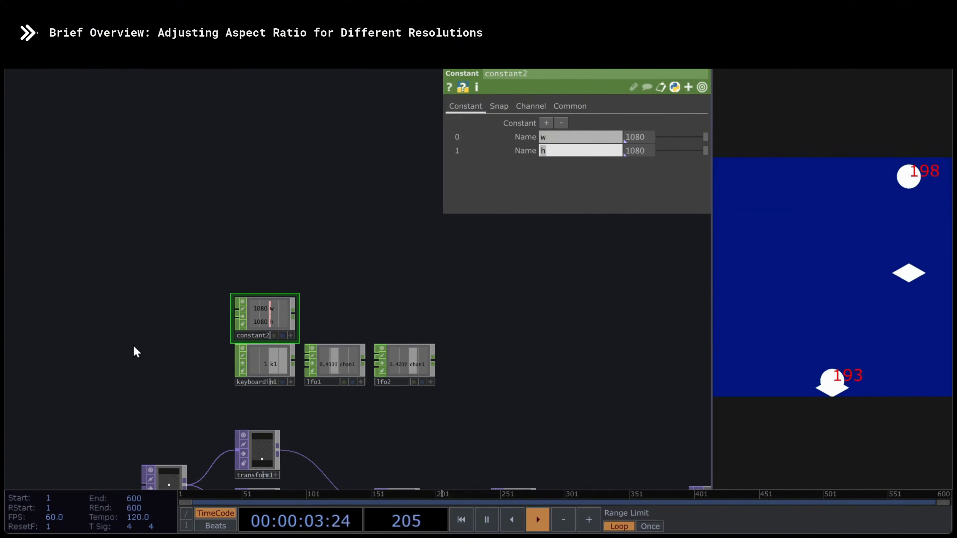
text(1920)
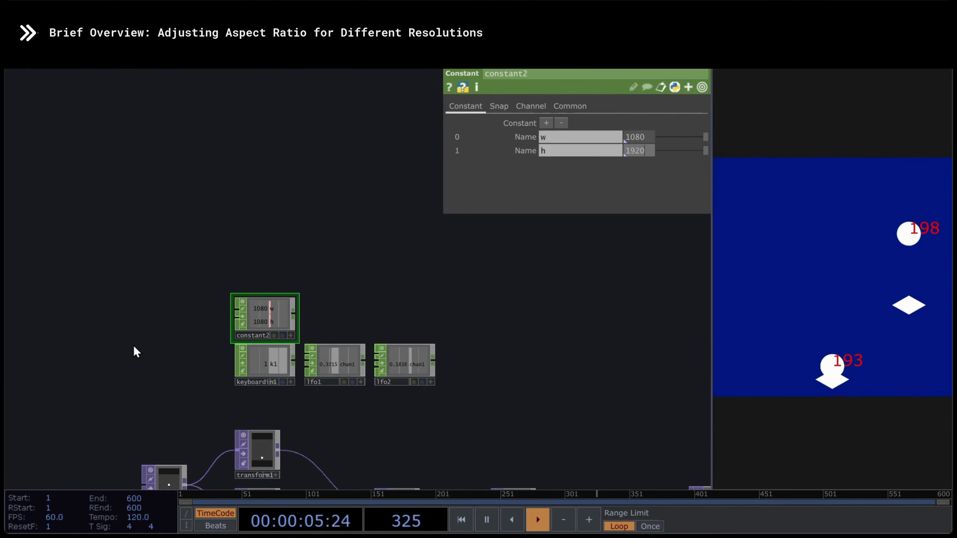
key(Return)
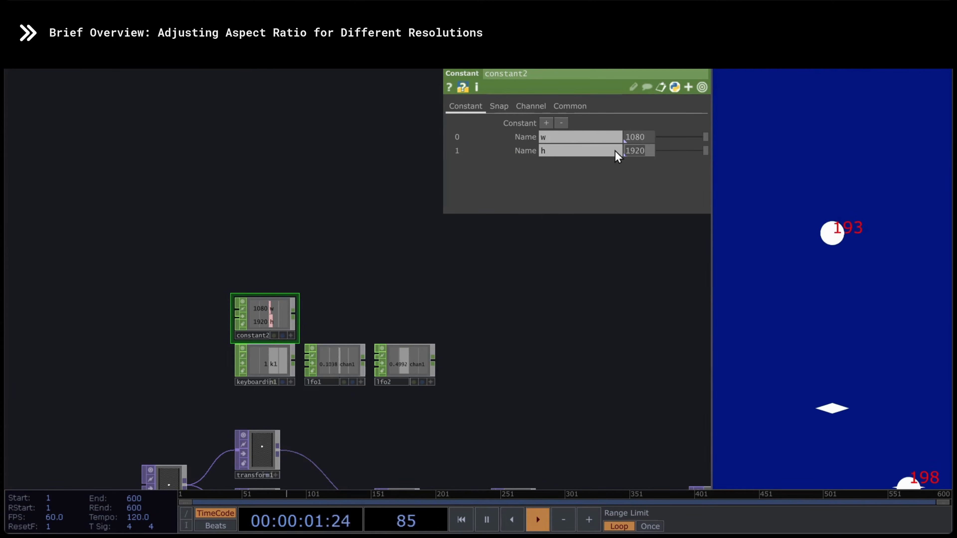
Set math2's Multiply value to 1.777 to match the portrait aspect ratio
drag(471, 283, 222, 281)
scroll(222, 281, down, 2)
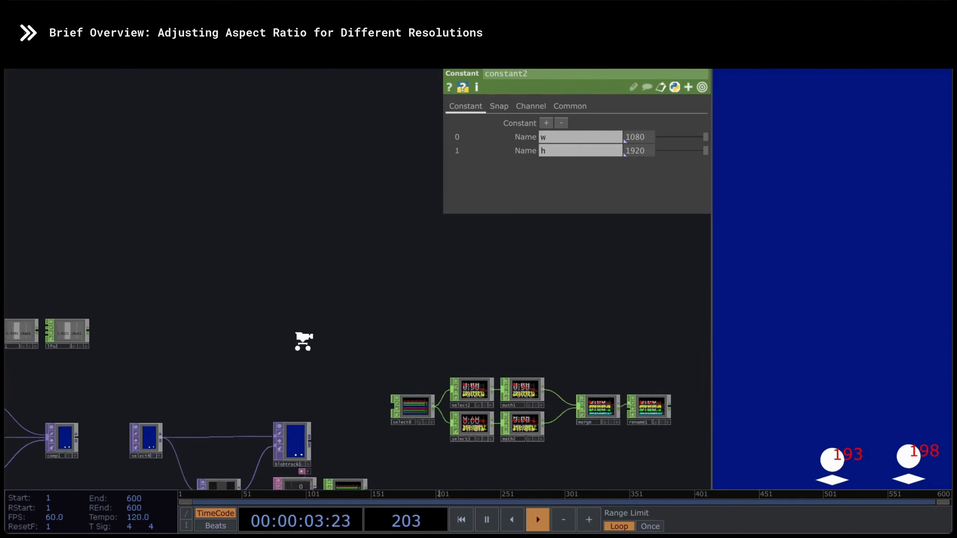
scroll(528, 455, up, 5)
click(499, 381)
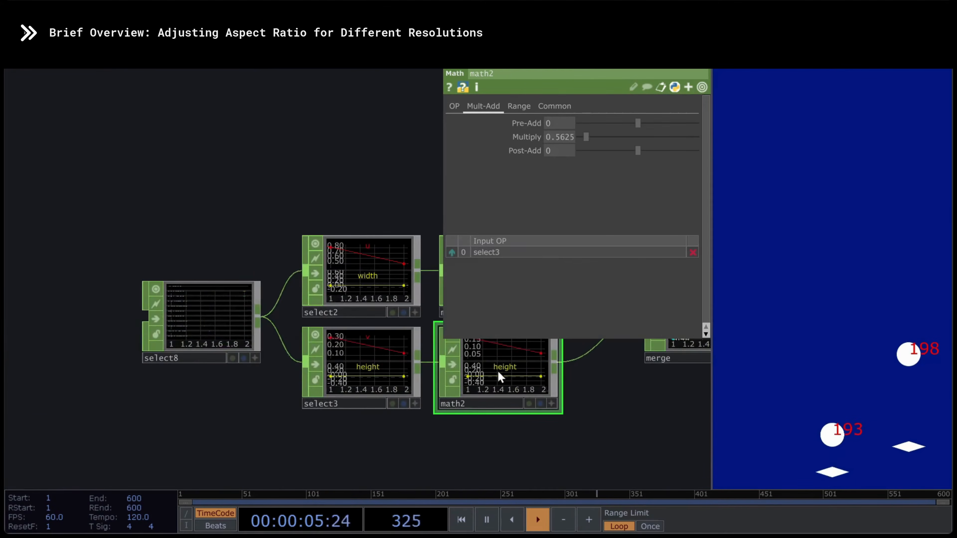
text(1.777)
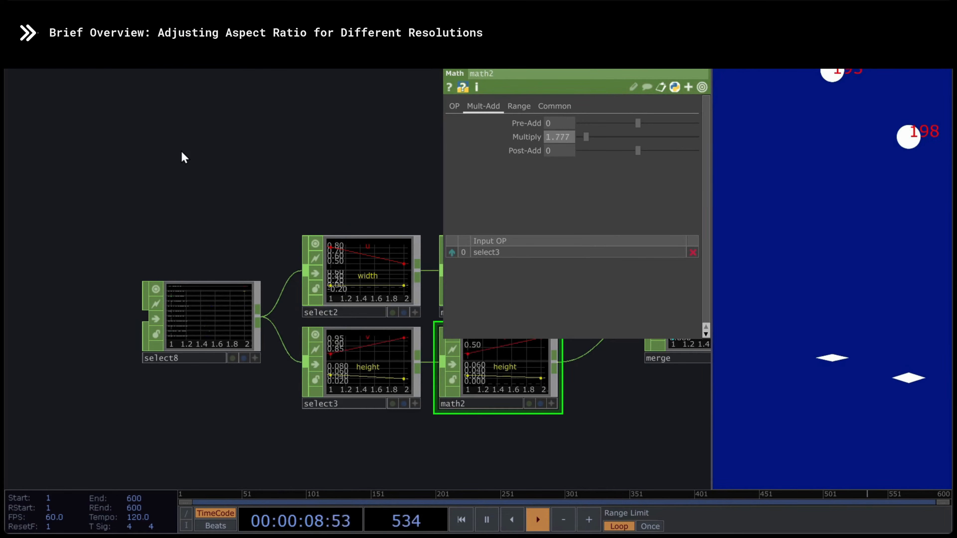
key(Return)
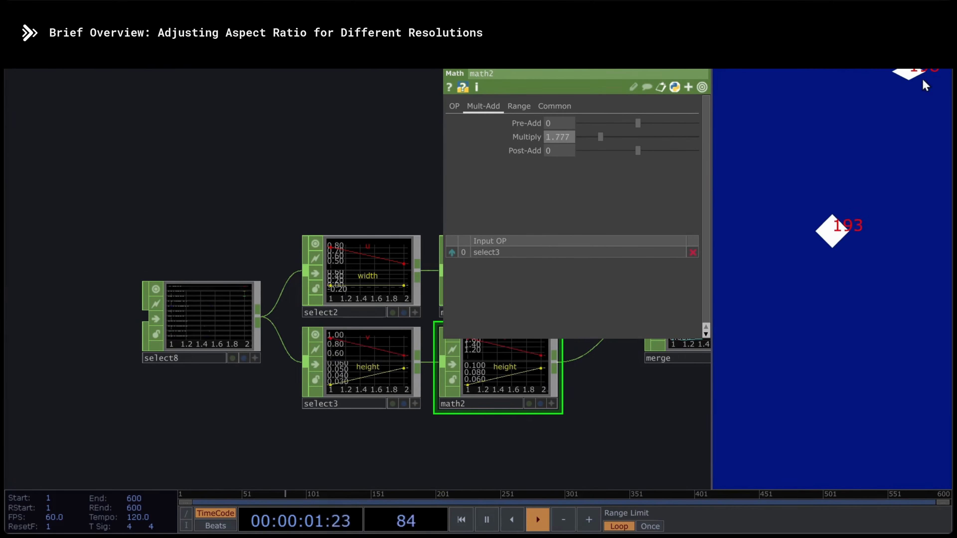
Switch math2's Multiply parameter to its expression dividing constant2's h by its w, and widen the parameter window to review the expression
drag(588, 431, 327, 415)
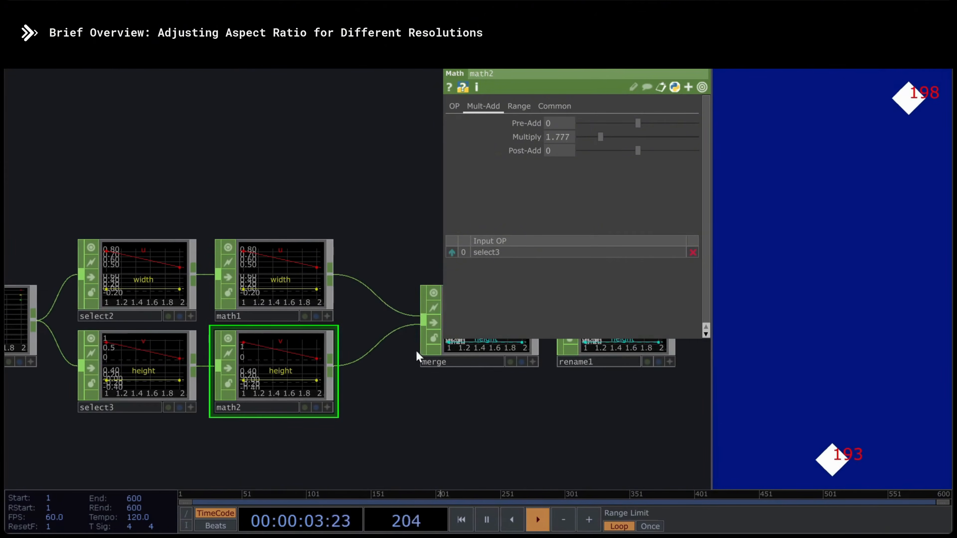
click(526, 136)
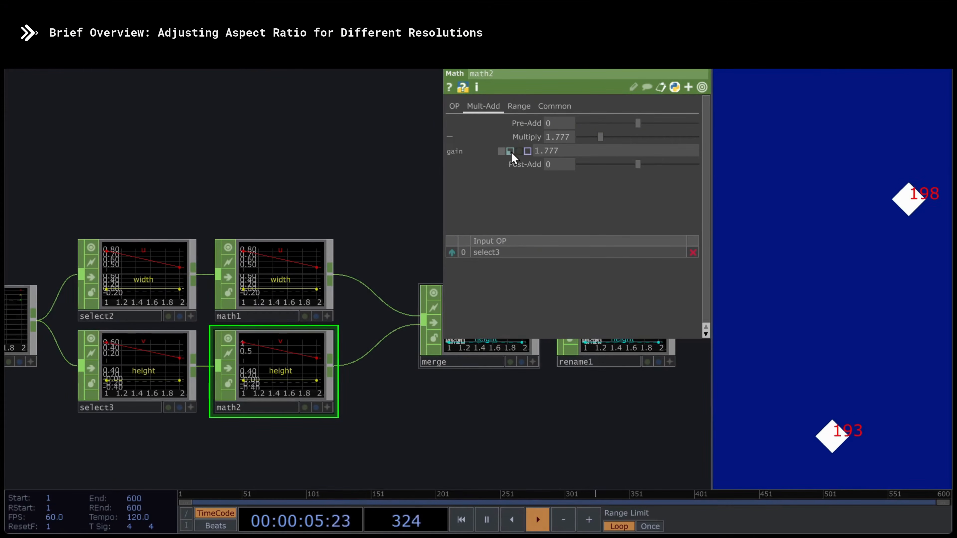
click(510, 151)
drag(443, 185, 293, 187)
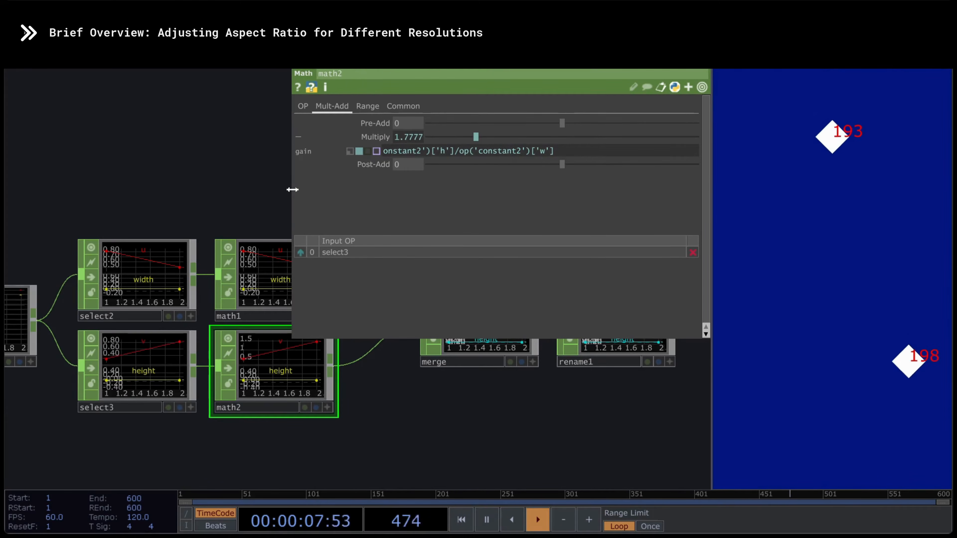
click(442, 151)
double_click(541, 151)
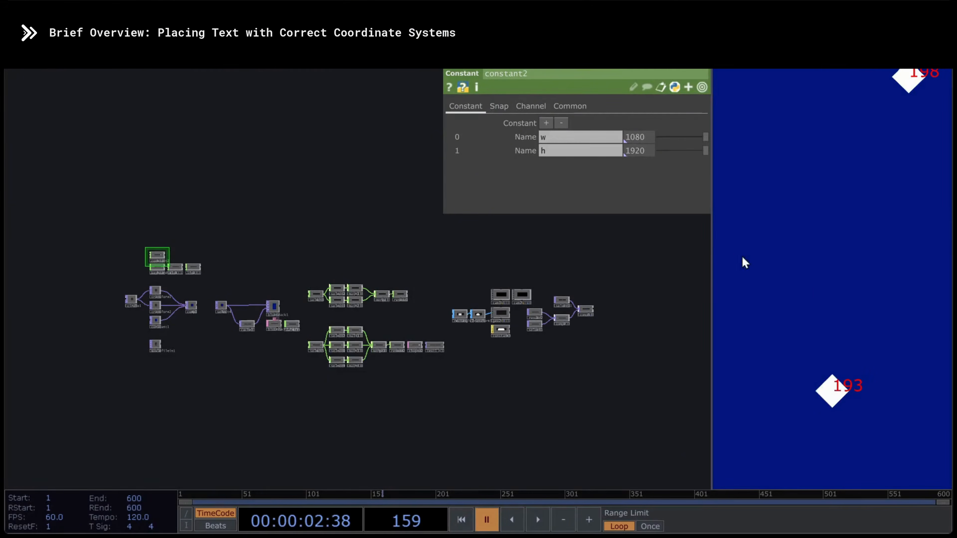
Resume playback and set constant2's w to 1920 and h to 1080
key(space)
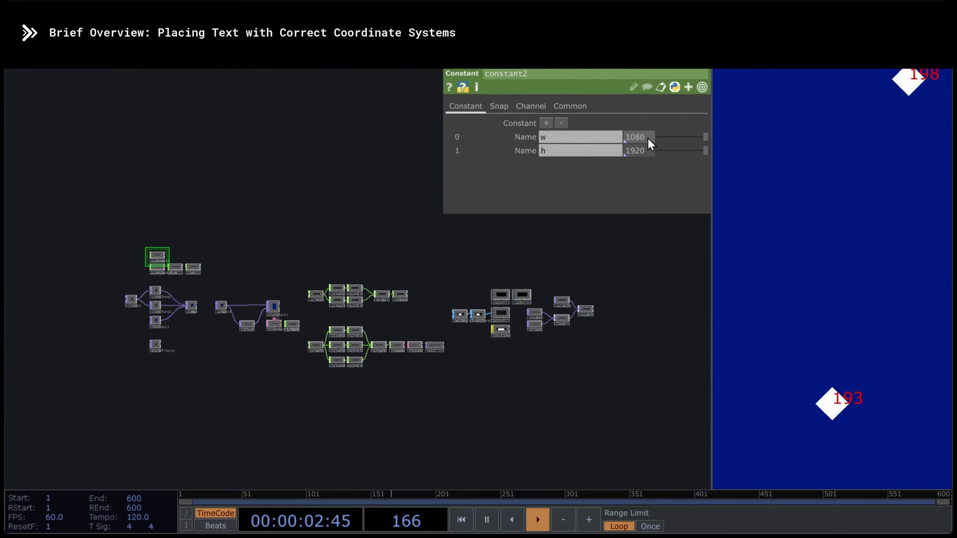
key(Tab)
key(Tab)
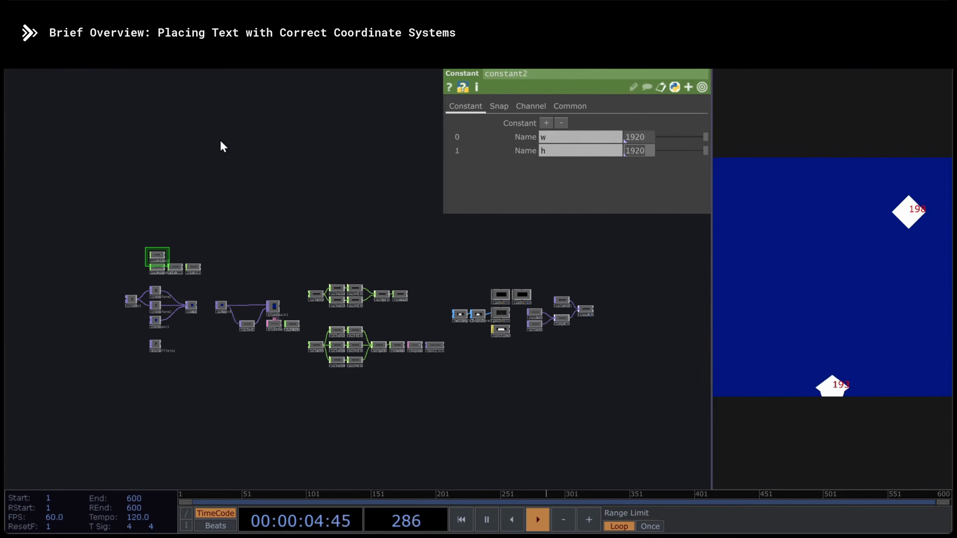
key(Return)
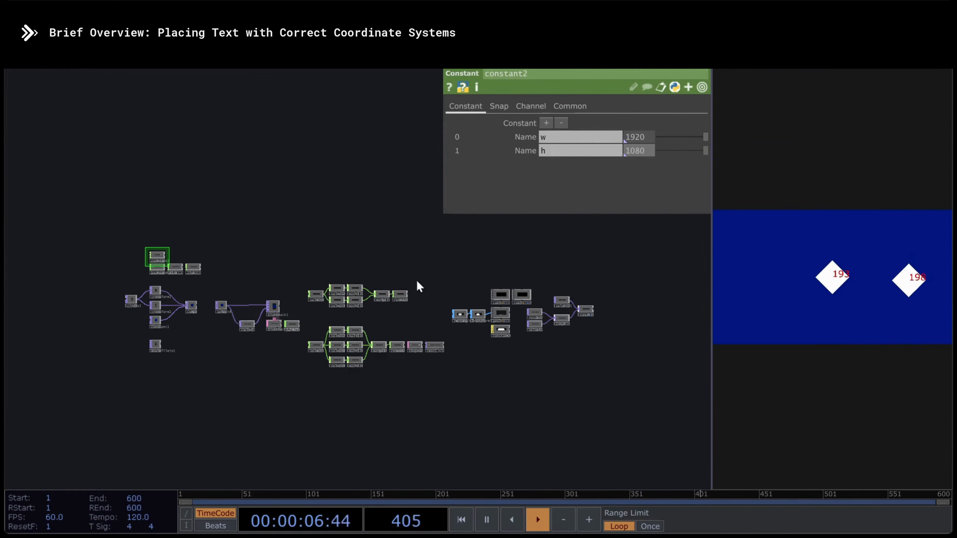
Examine the text1 output and the table and conversion settings of chopto2 that feed it
scroll(427, 358, up, 15)
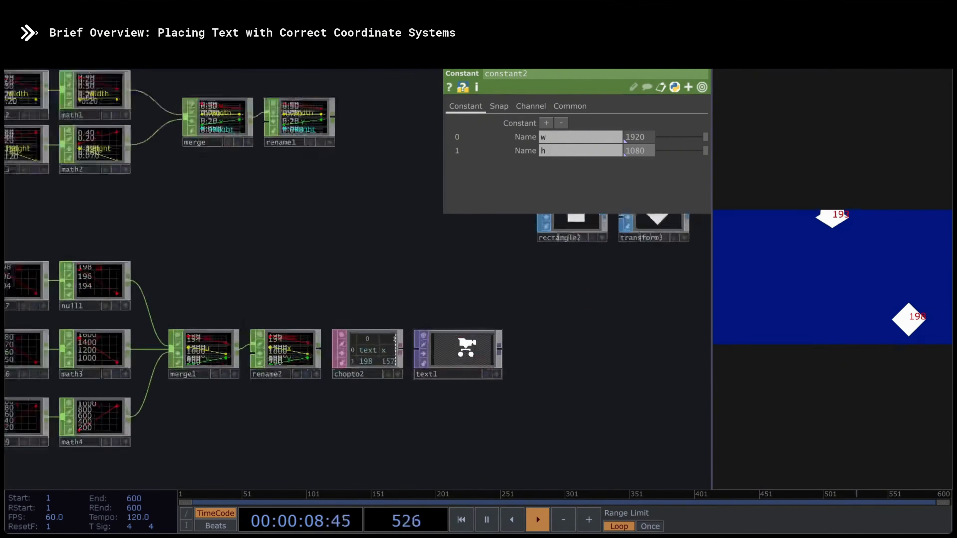
scroll(483, 353, up, 4)
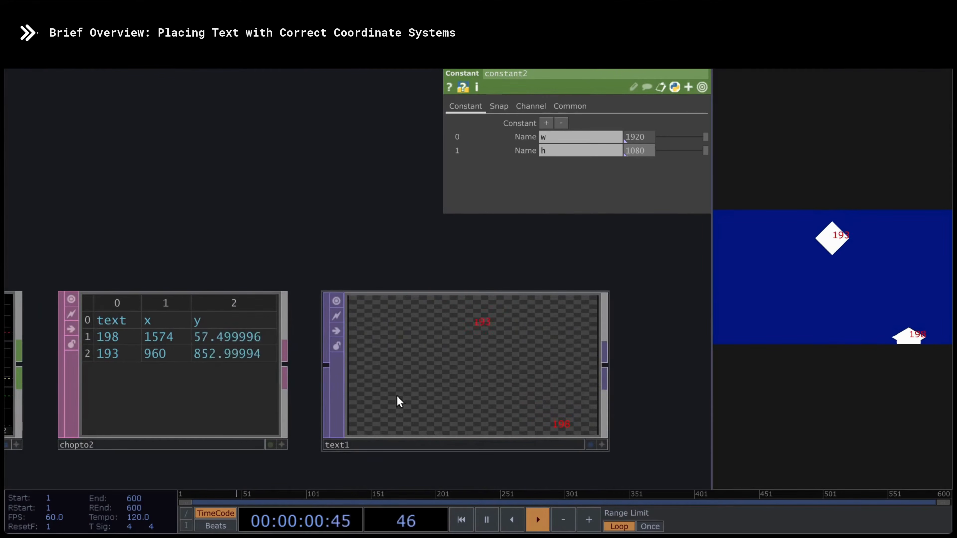
click(155, 342)
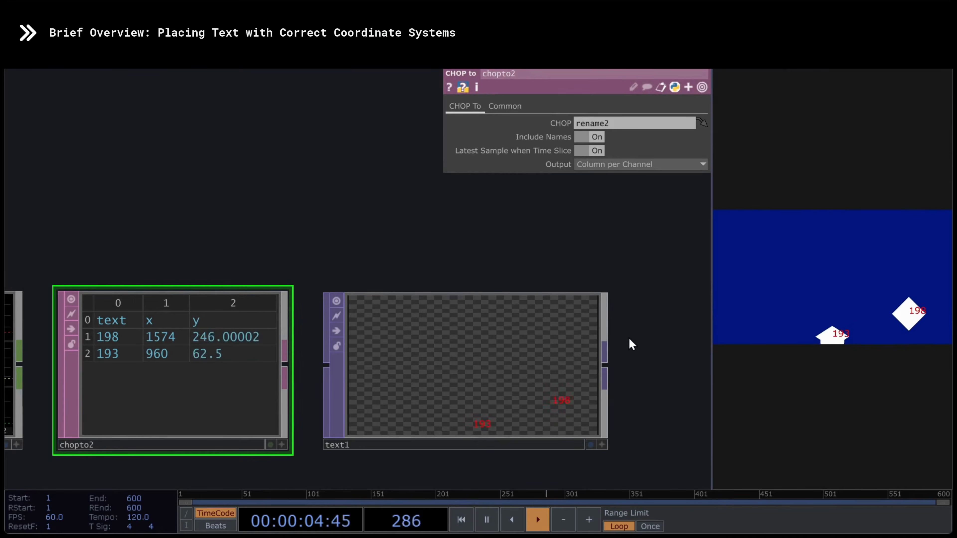
Review the text-positioning CHOP chain, checking the settings of select5 and the channel selections of select9 and select7
scroll(636, 335, down, 8)
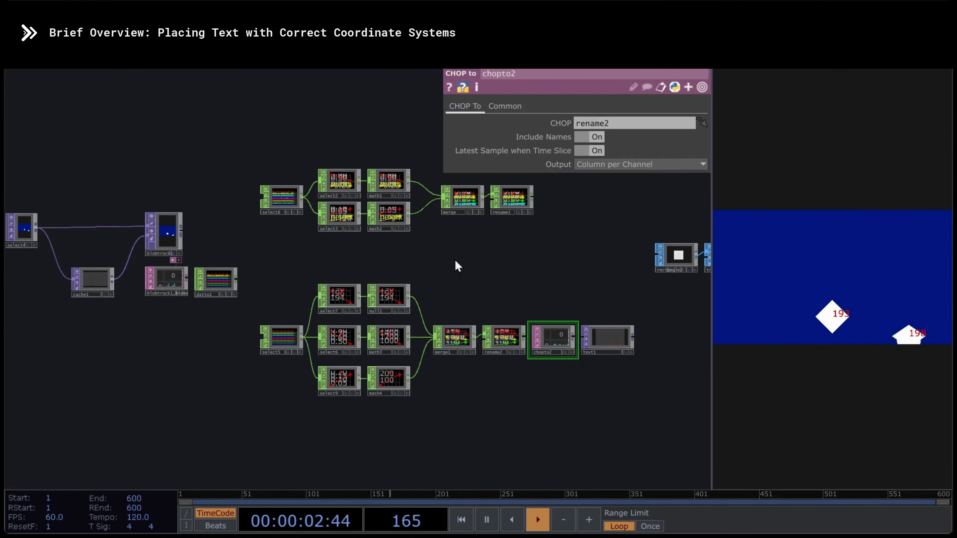
scroll(349, 331, up, 6)
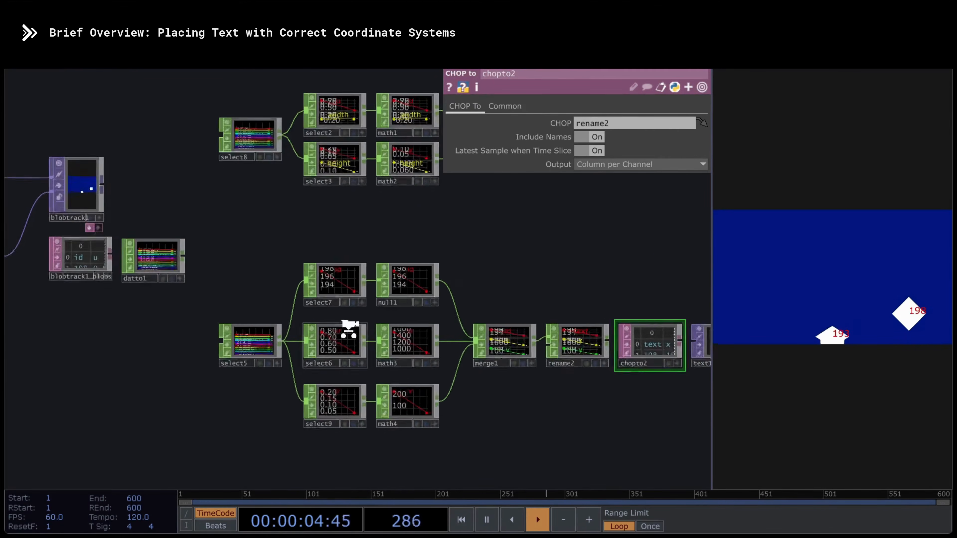
drag(587, 272, 536, 226)
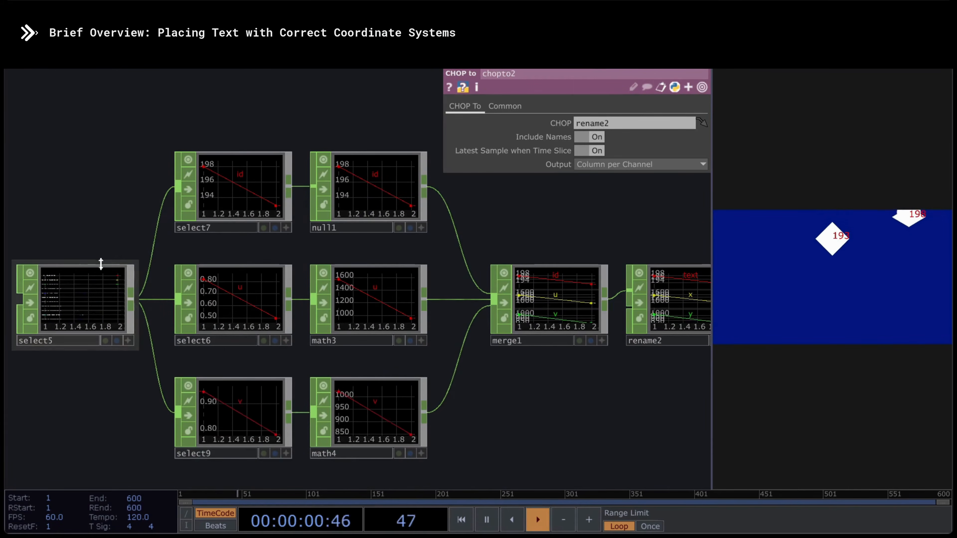
click(94, 288)
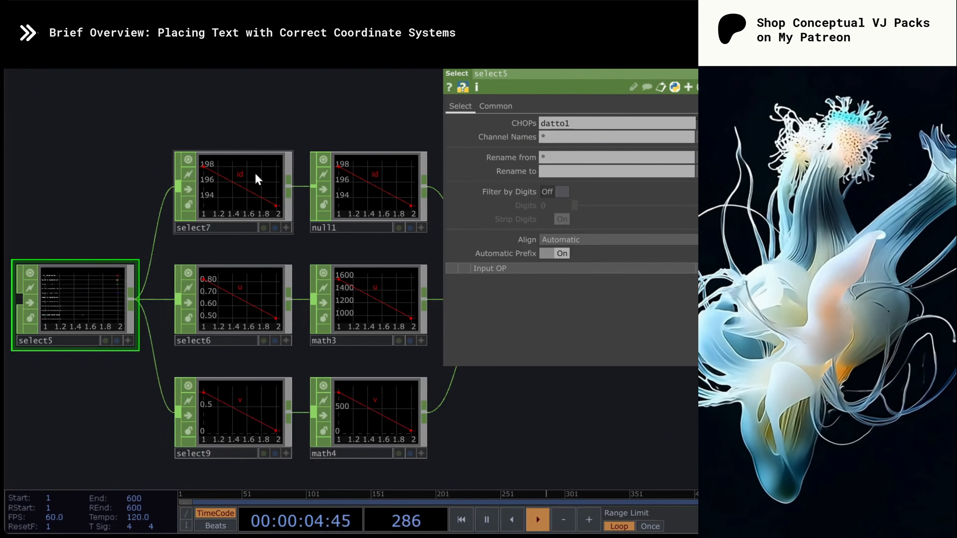
drag(226, 124, 259, 443)
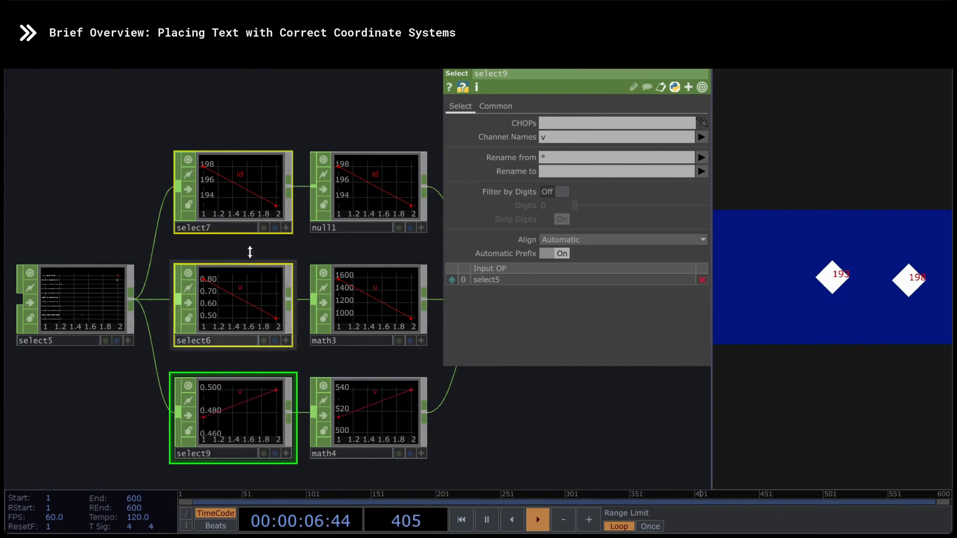
click(248, 187)
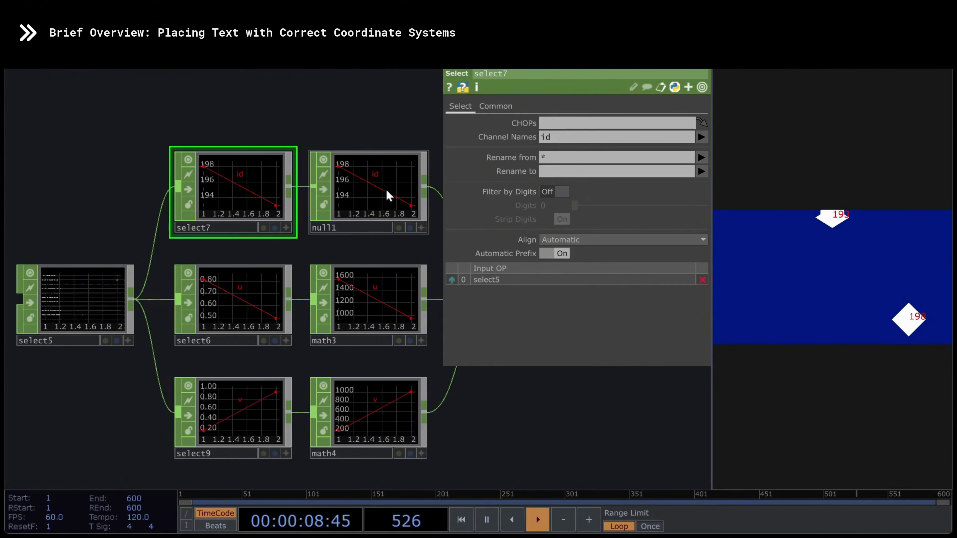
Check the channel selections of select6 and select9 and the null1 settings in the text-positioning chain
click(254, 292)
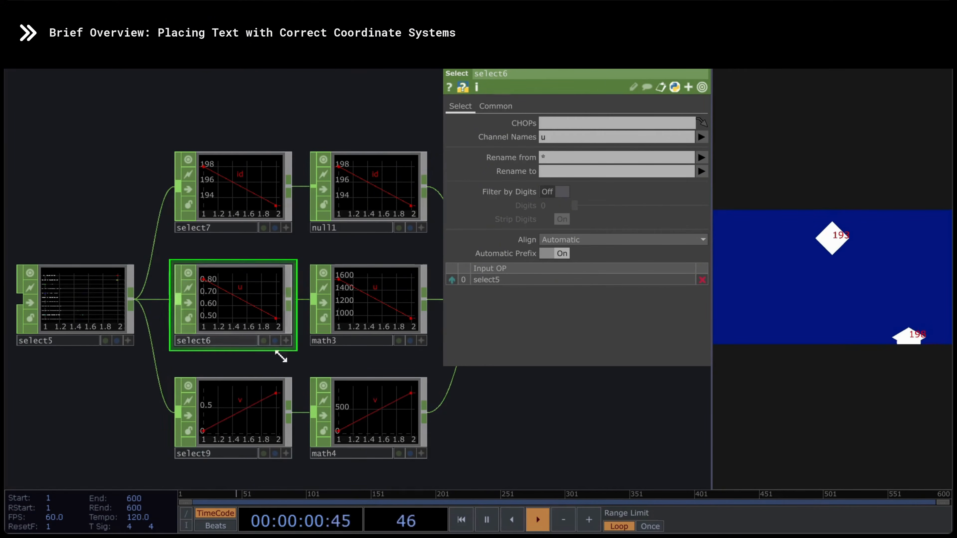
click(252, 401)
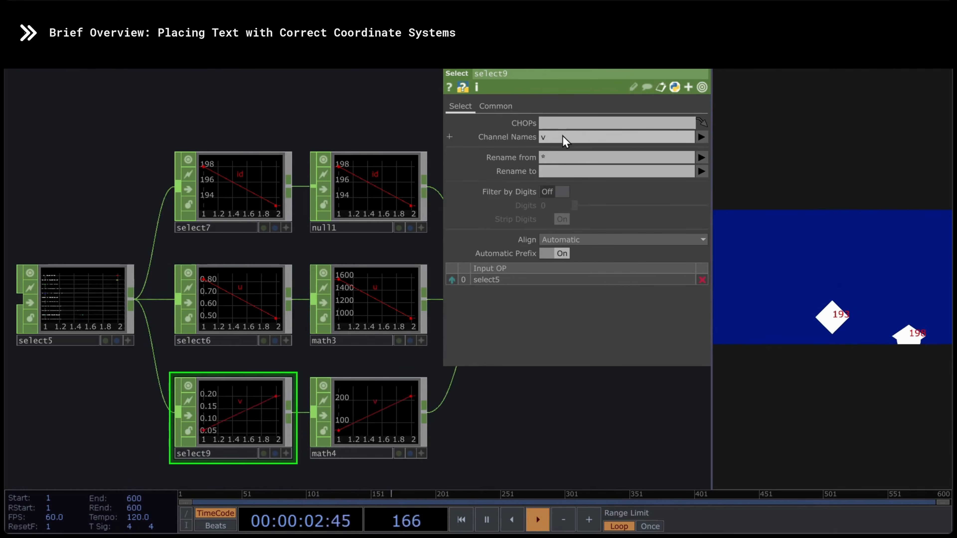
scroll(443, 453, down, 4)
drag(553, 434, 412, 433)
click(295, 318)
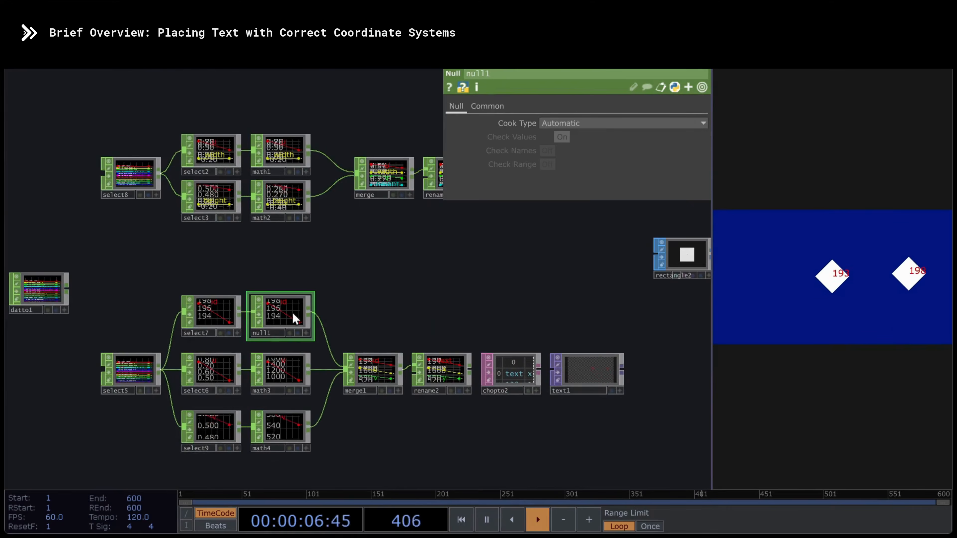
scroll(341, 434, up, 5)
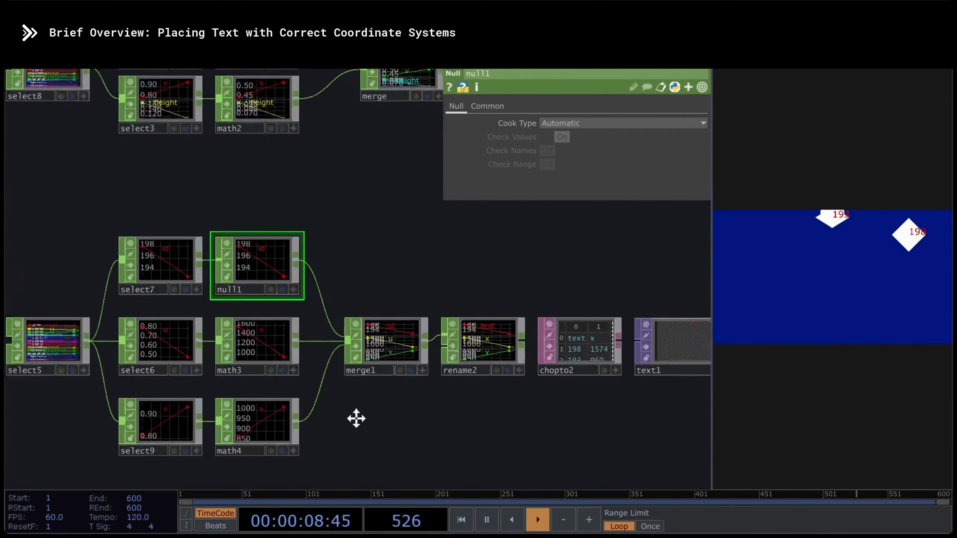
Review the Multiply expressions of math3 and math4 that scale the u and v channels to pixel coordinates
click(270, 321)
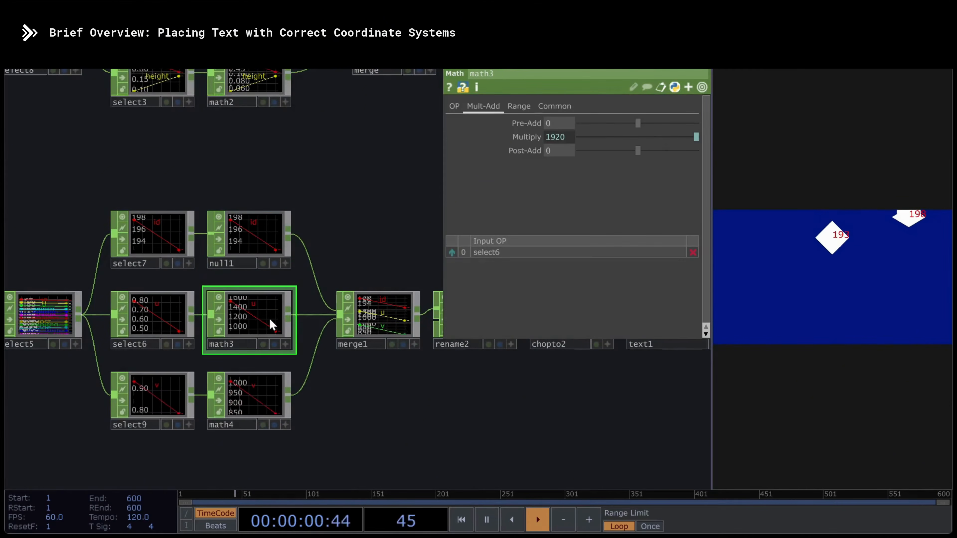
click(537, 135)
drag(633, 151, 514, 158)
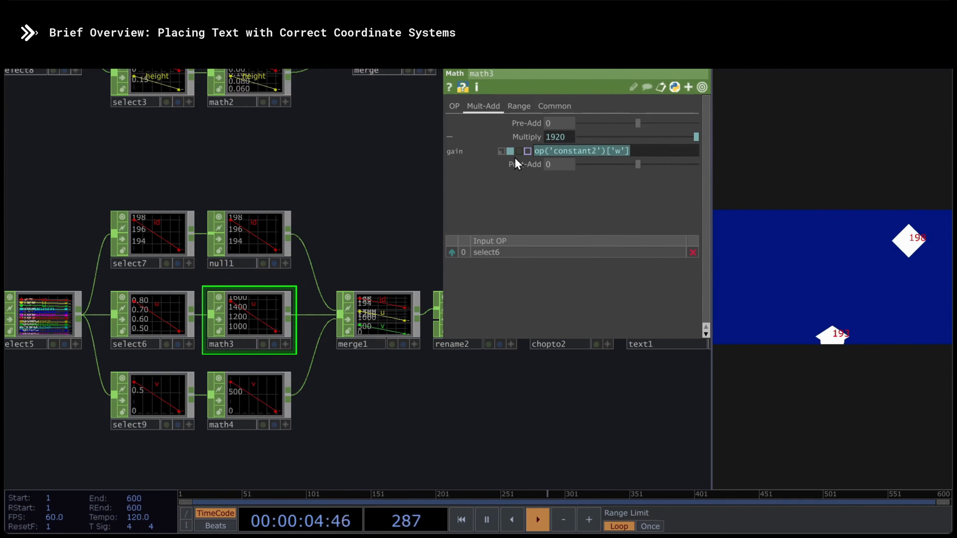
click(529, 139)
click(252, 395)
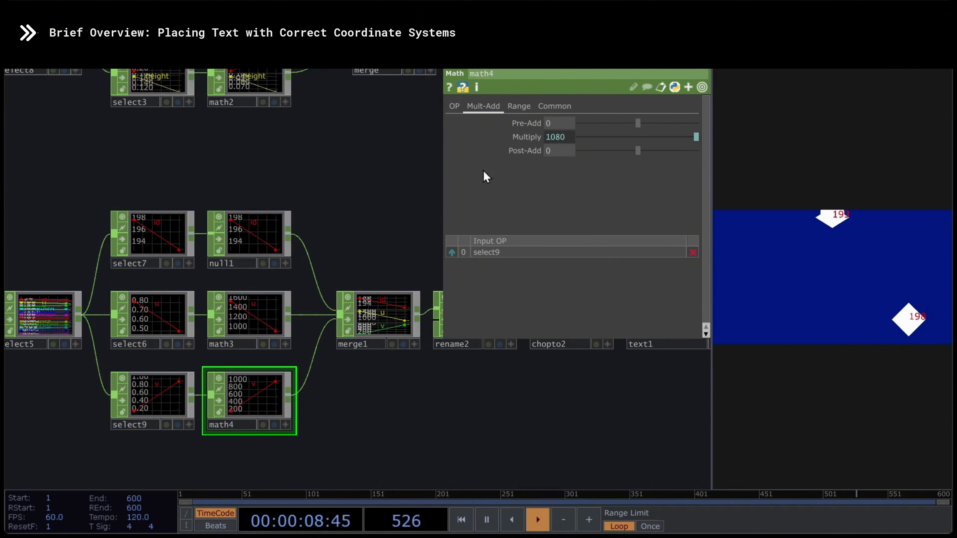
click(529, 138)
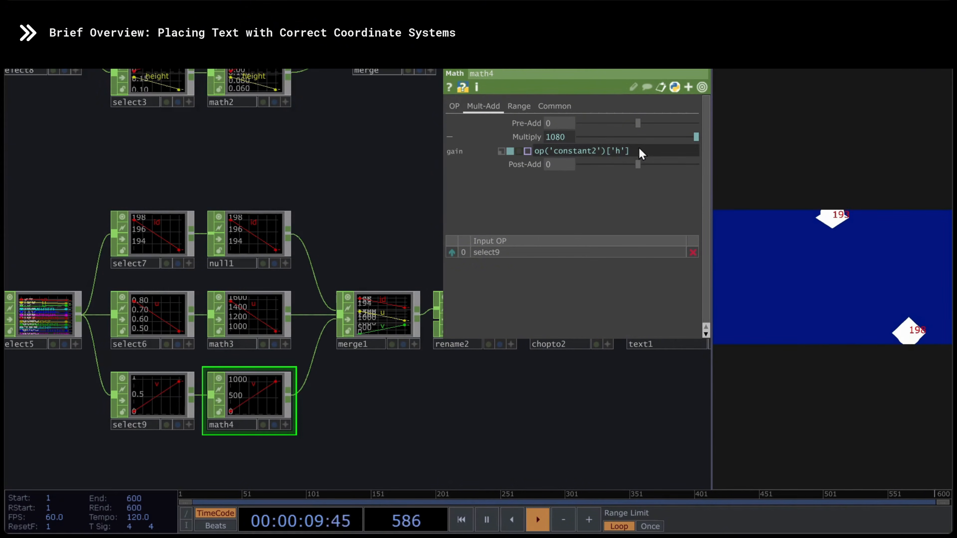
click(526, 138)
click(268, 321)
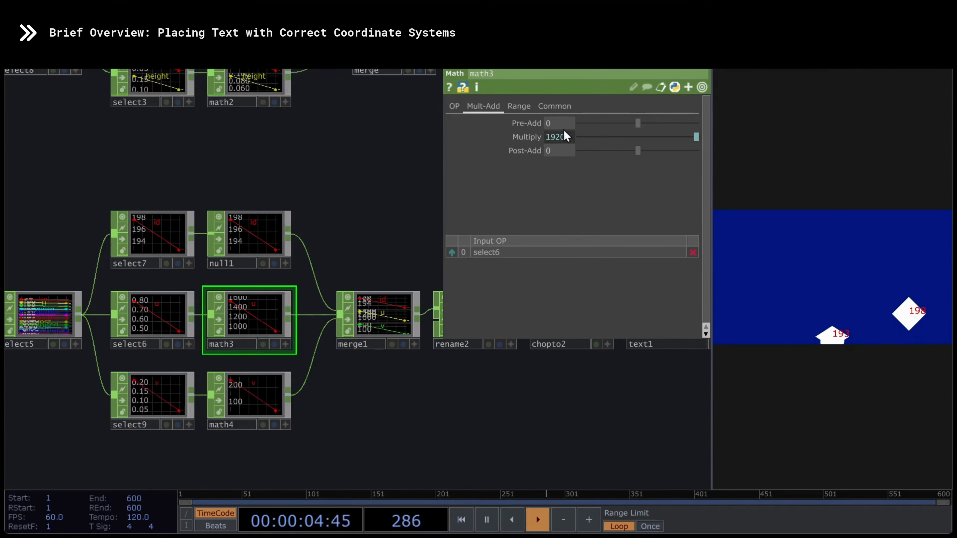
click(263, 392)
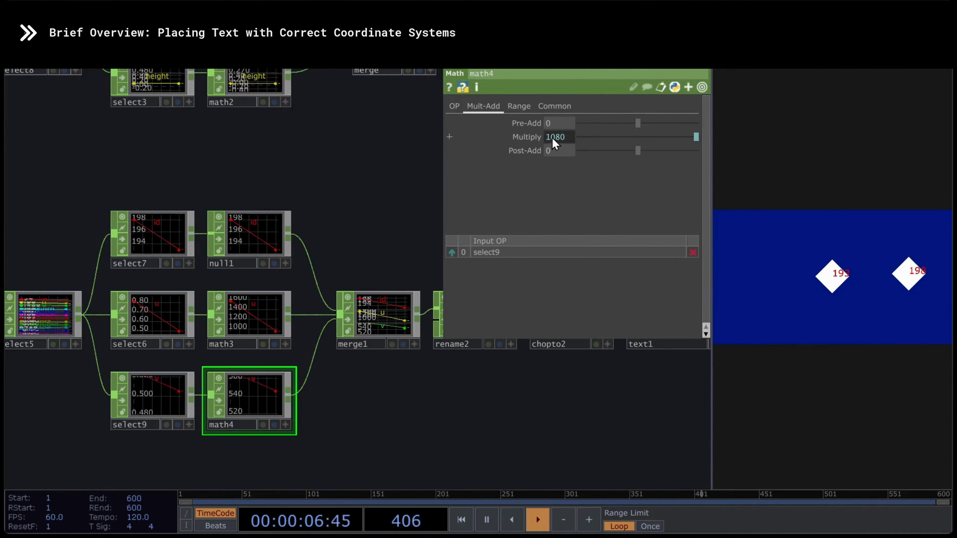
Examine merge1's channels and the inputs it combines
drag(495, 408, 281, 415)
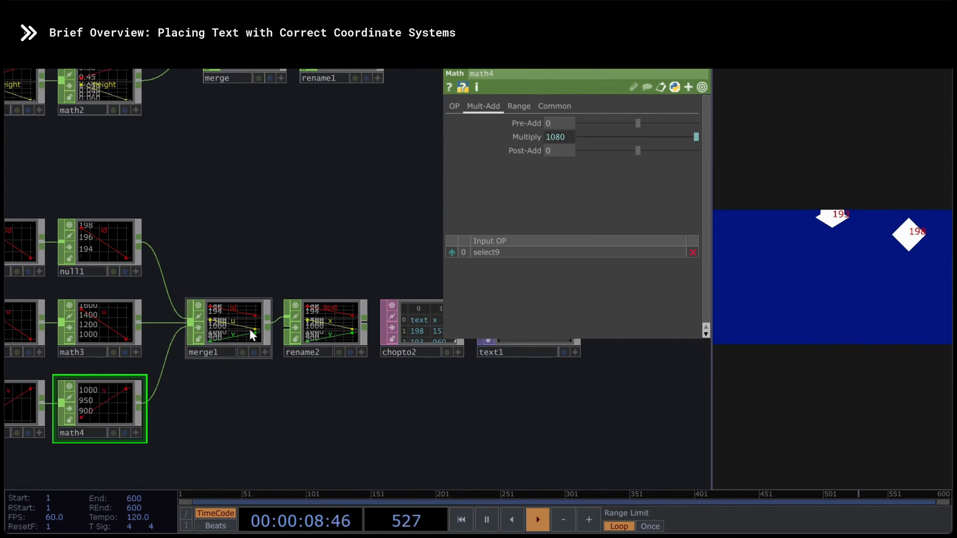
click(242, 326)
scroll(245, 321, up, 5)
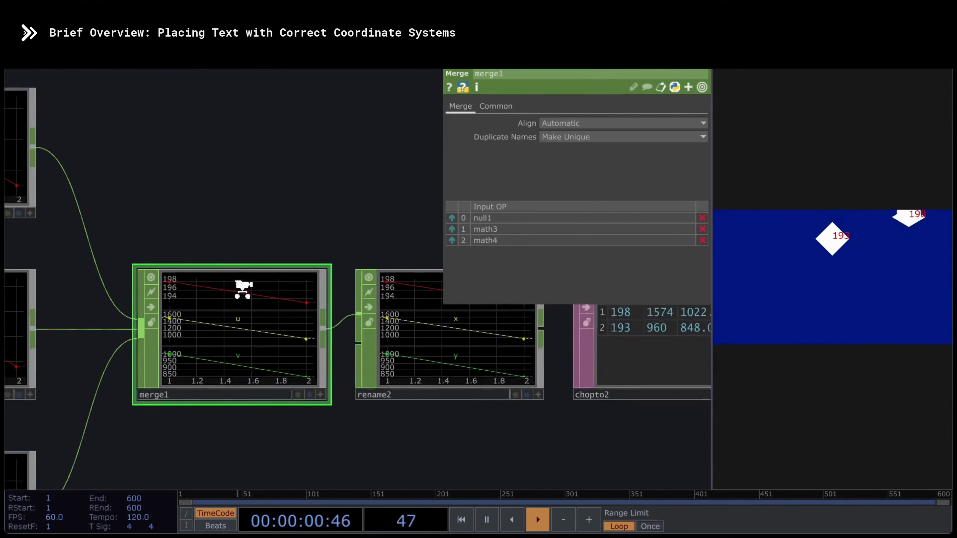
scroll(147, 364, down, 3)
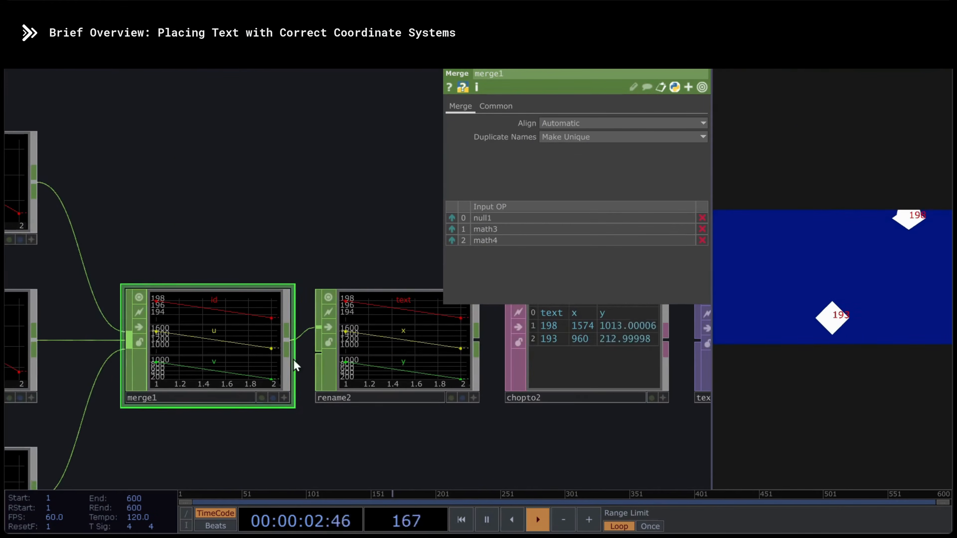
Examine rename2's target channel names for the text label and its x and y coordinates
click(403, 349)
drag(521, 436, 428, 379)
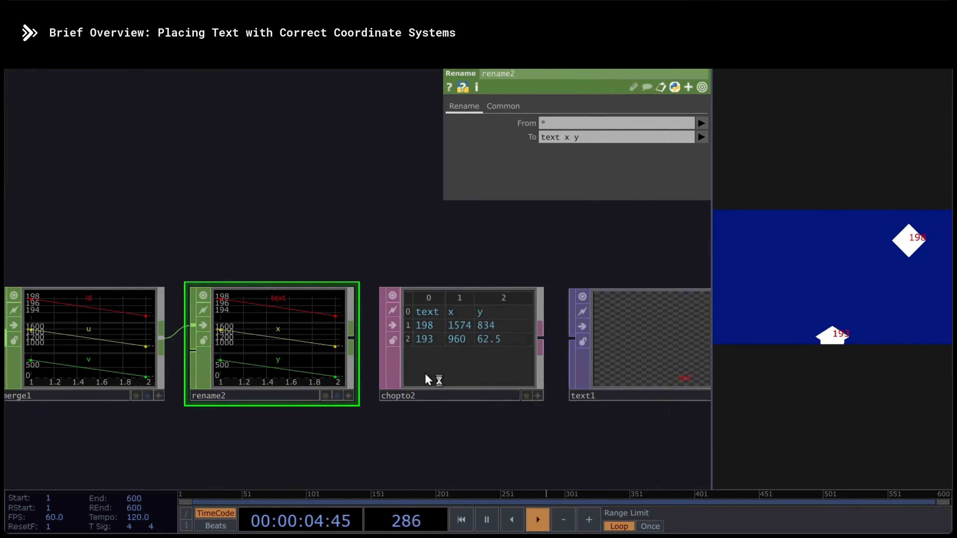
double_click(554, 136)
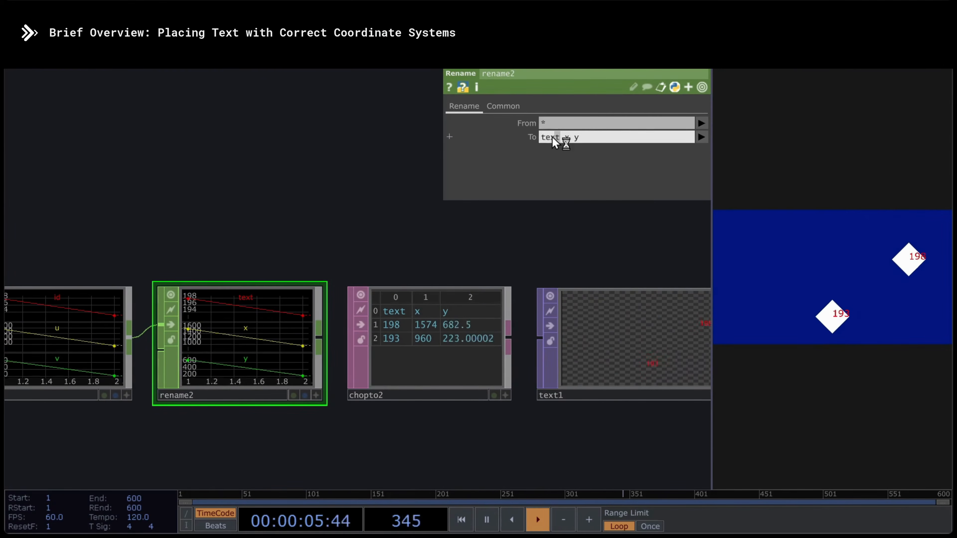
double_click(567, 138)
double_click(575, 139)
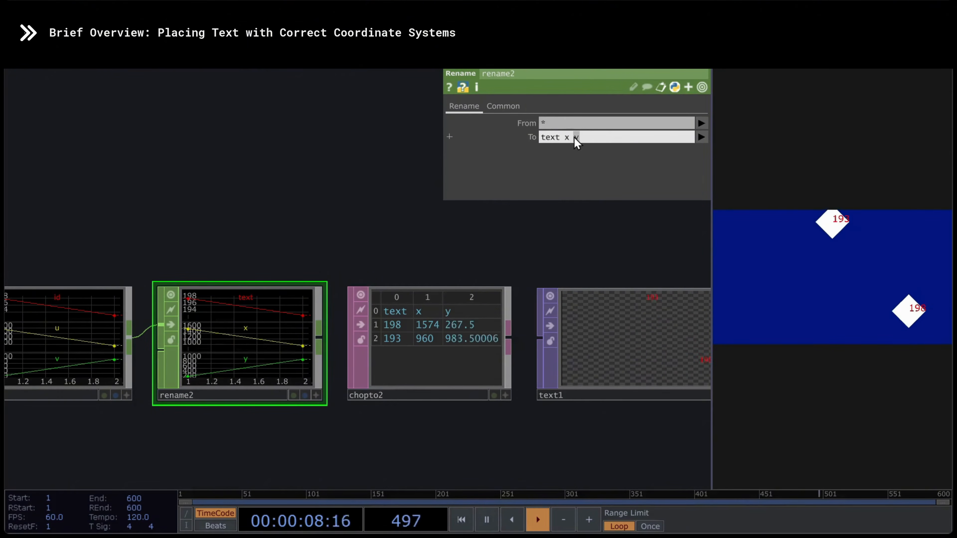
Review chopto2's CHOP source and output settings for converting the rename2 channels into a table
click(452, 347)
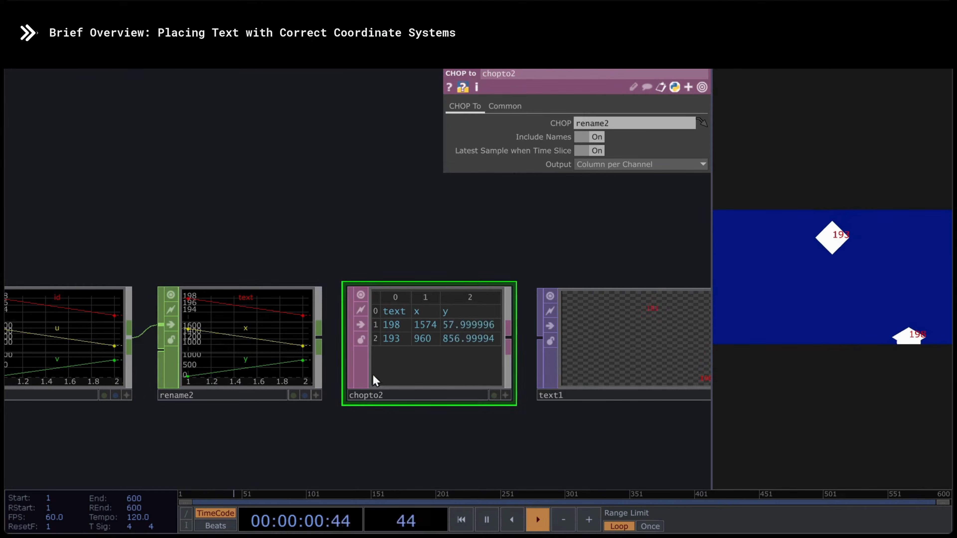
drag(287, 314, 607, 126)
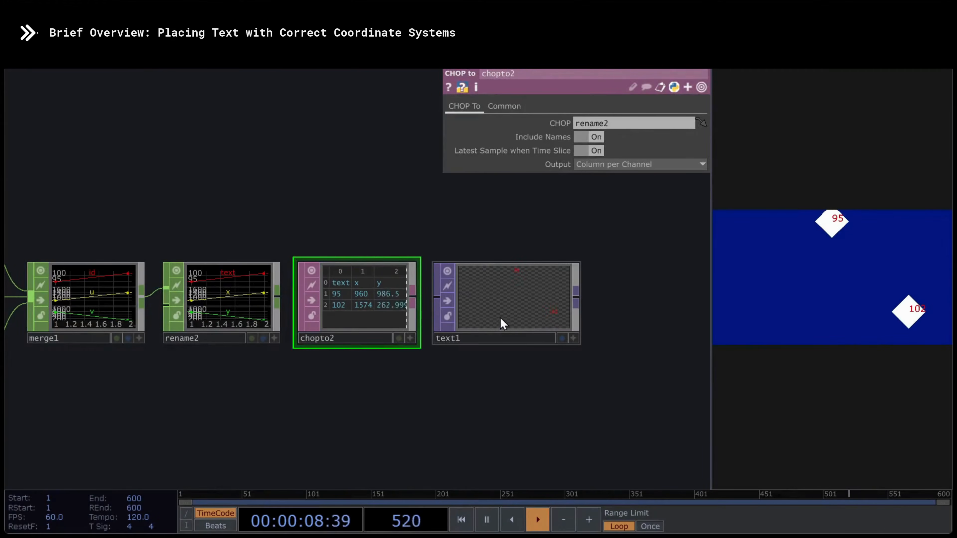
click(494, 321)
click(384, 328)
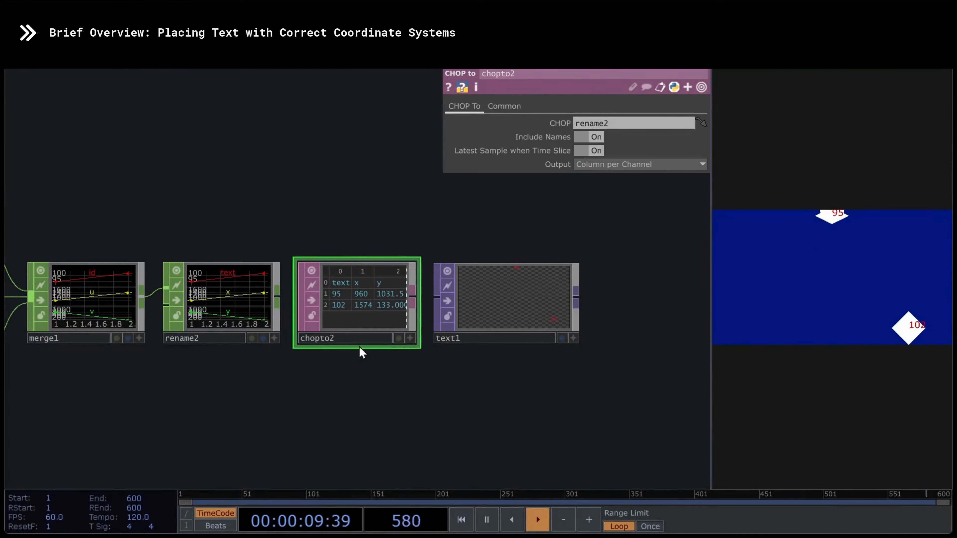
Inspect text1's text settings, checking that its Specification DAT references chopto2
drag(364, 398, 114, 389)
click(235, 302)
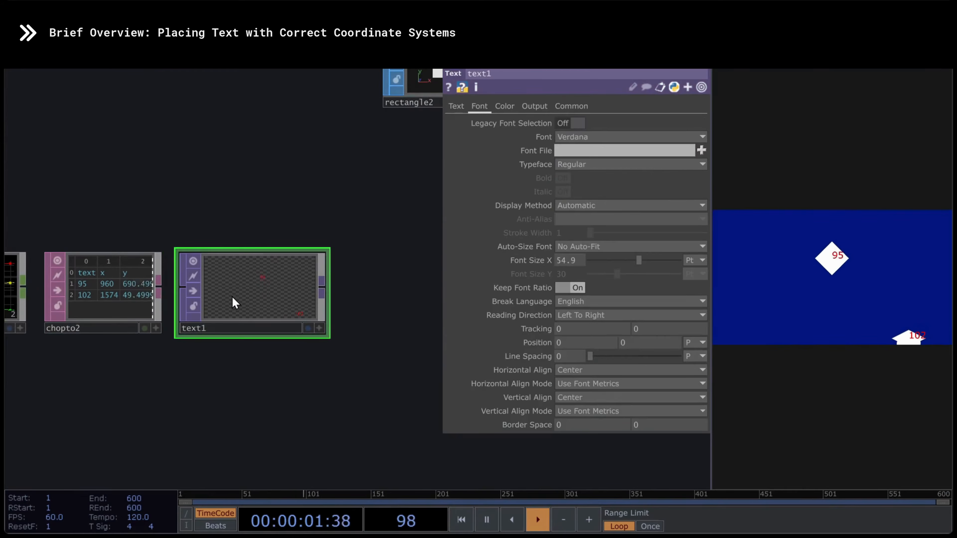
click(457, 107)
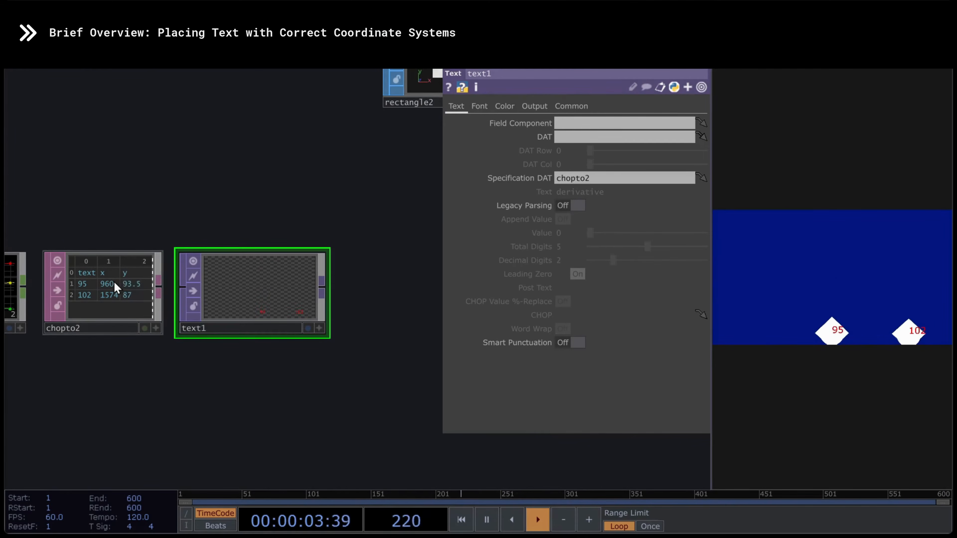
drag(115, 289, 582, 180)
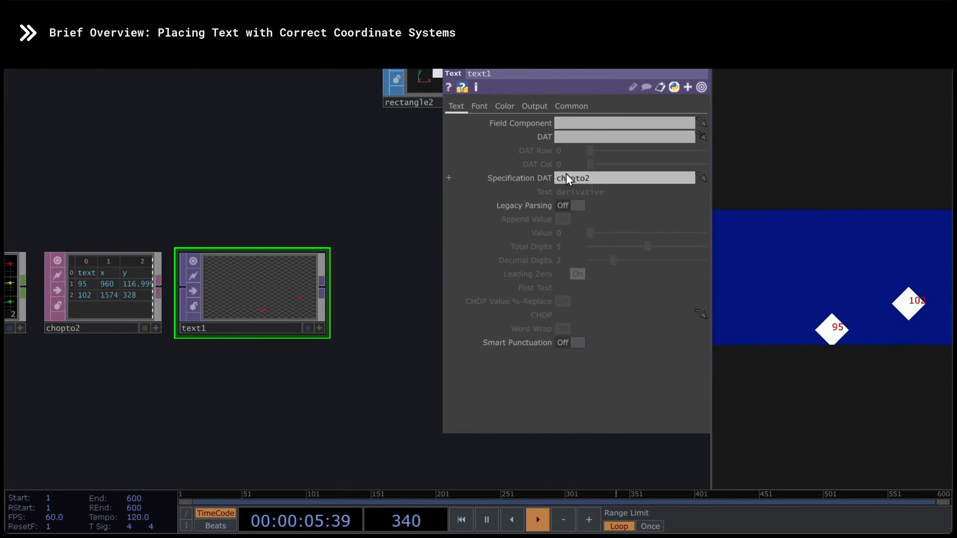
scroll(214, 278, up, 5)
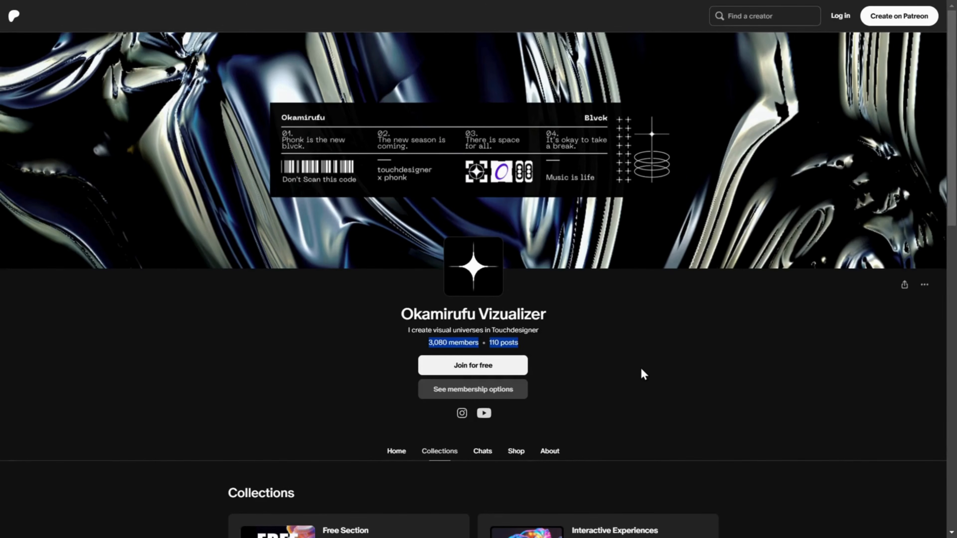
Browse the collections on the Okamirufu Vizualizer Patreon page
scroll(641, 367, down, 8)
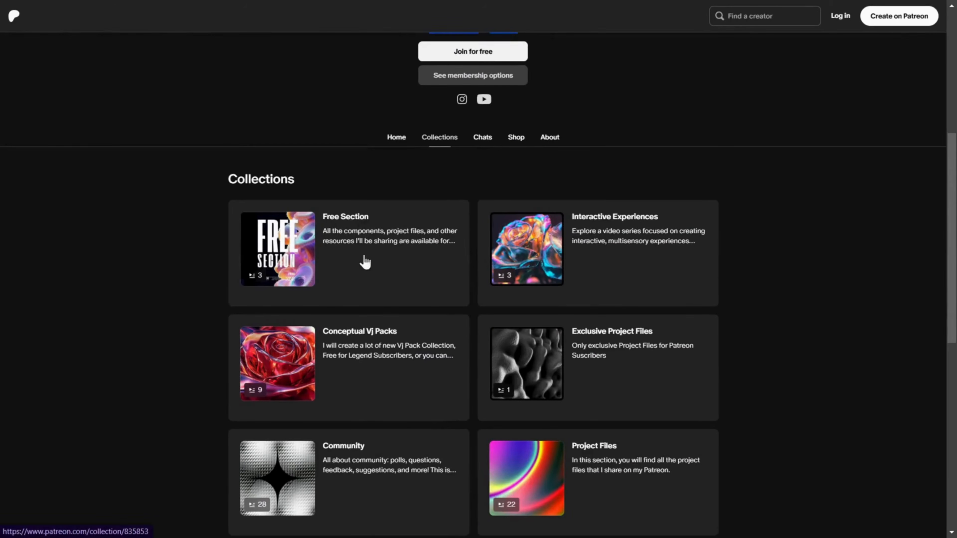
scroll(430, 300, down, 6)
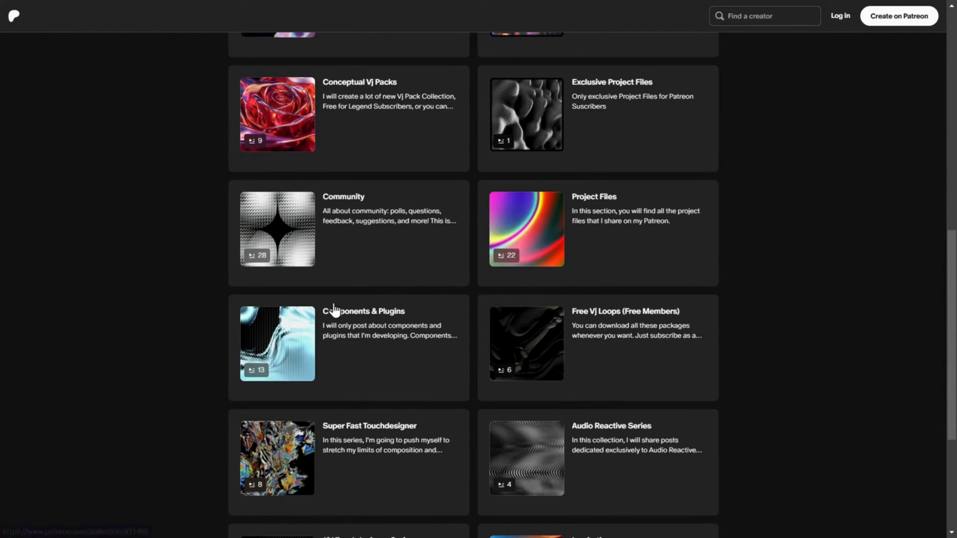
scroll(337, 340, down, 5)
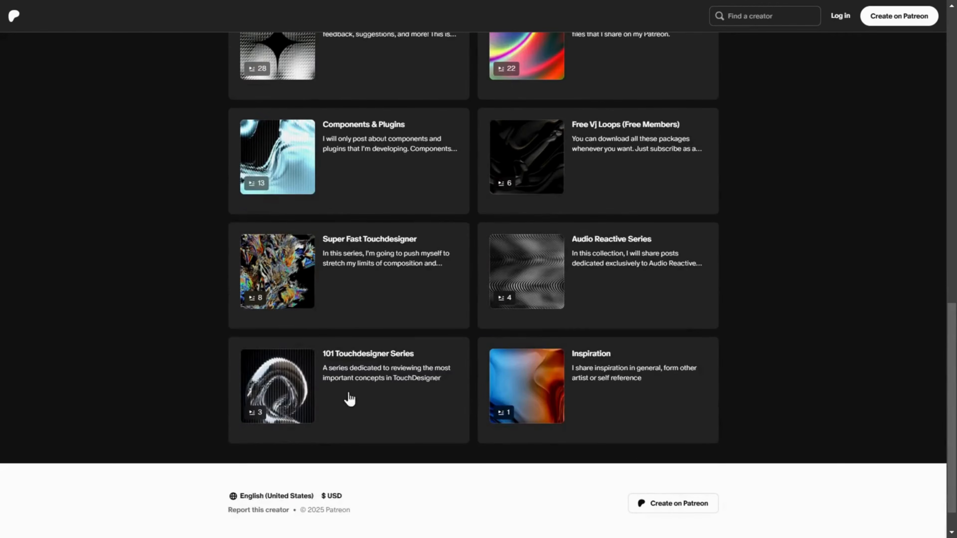
scroll(613, 396, up, 12)
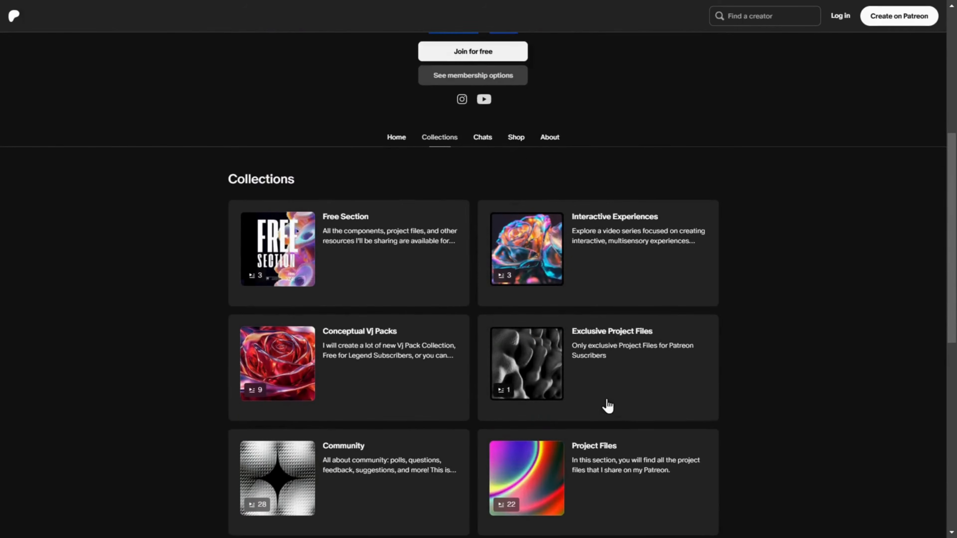
Browse the Patreon shop's project files and VJ packs, and open the membership options
click(517, 138)
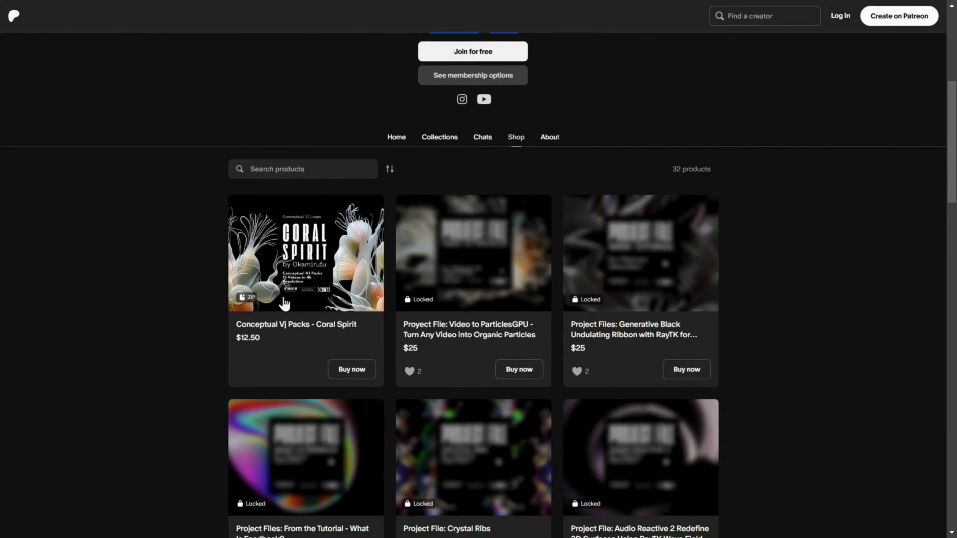
scroll(453, 343, down, 20)
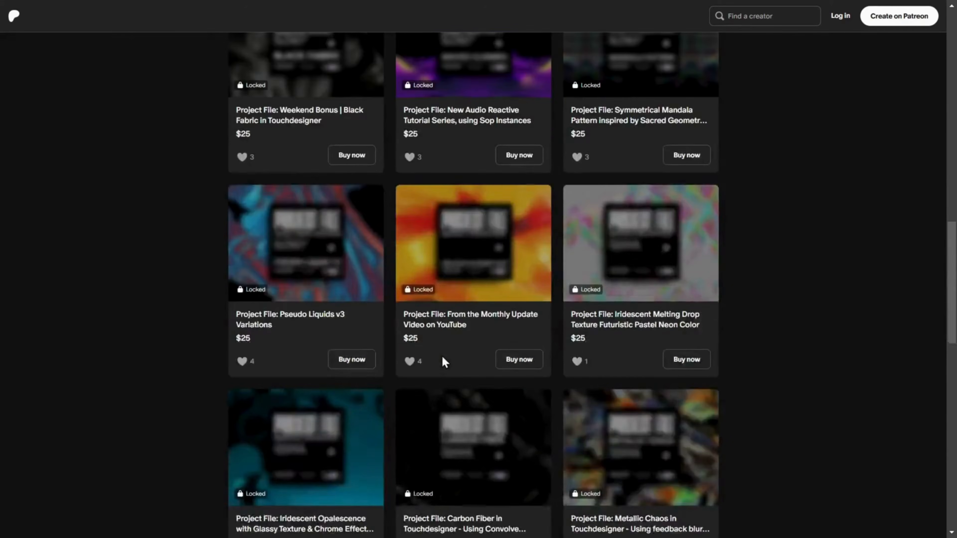
scroll(458, 415, down, 7)
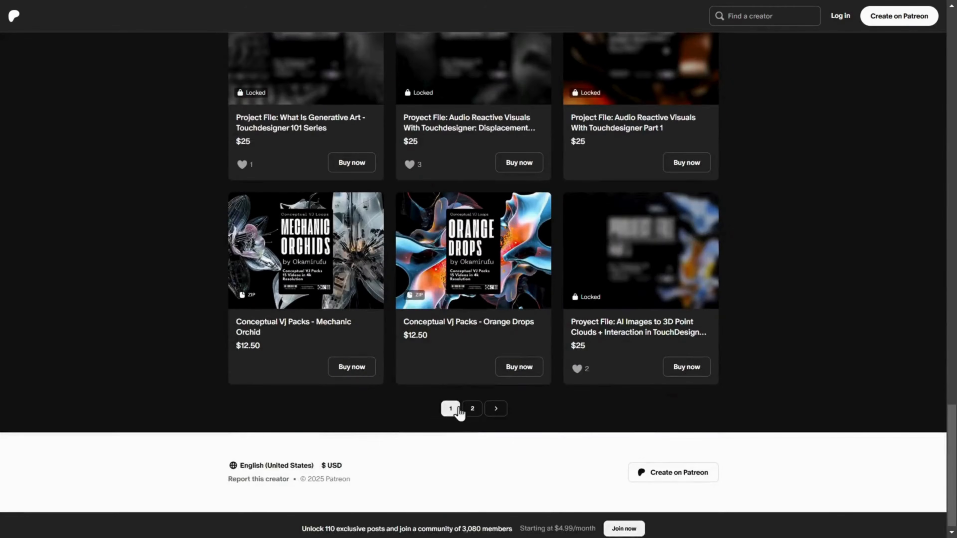
scroll(438, 387, up, 9)
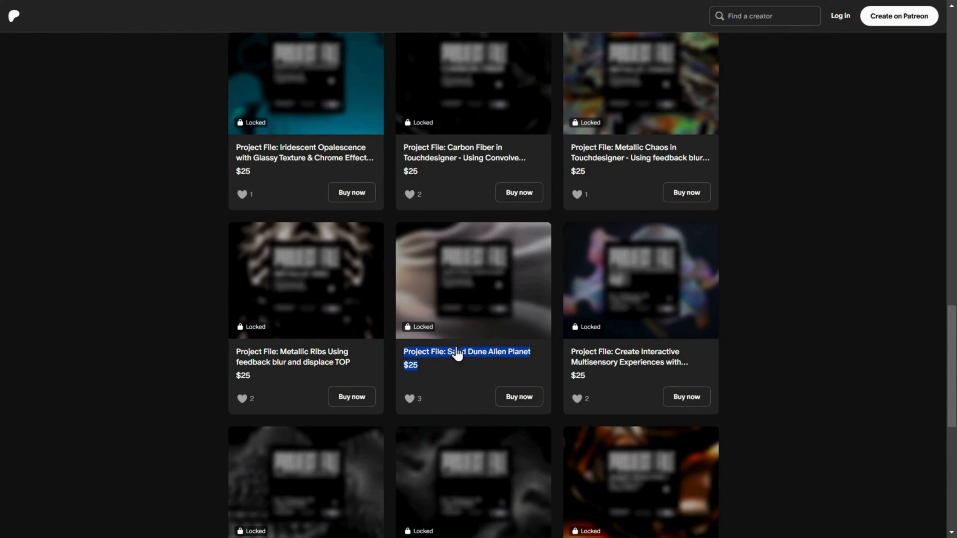
scroll(456, 356, up, 15)
scroll(454, 359, up, 10)
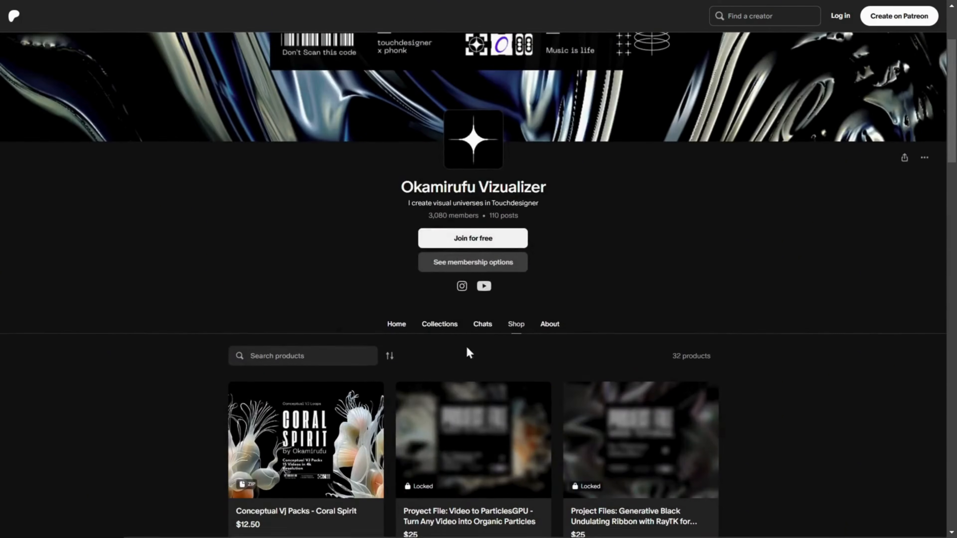
click(473, 272)
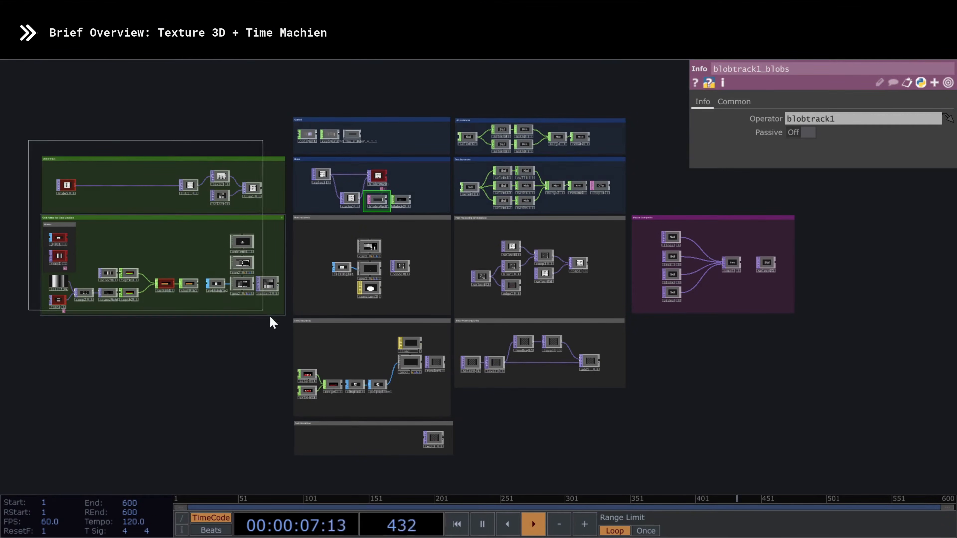
Return to the TouchDesigner network, frame the Video Input group and inspect tex3d1's cache settings
right_drag(288, 329, 292, 335)
key(shift+h)
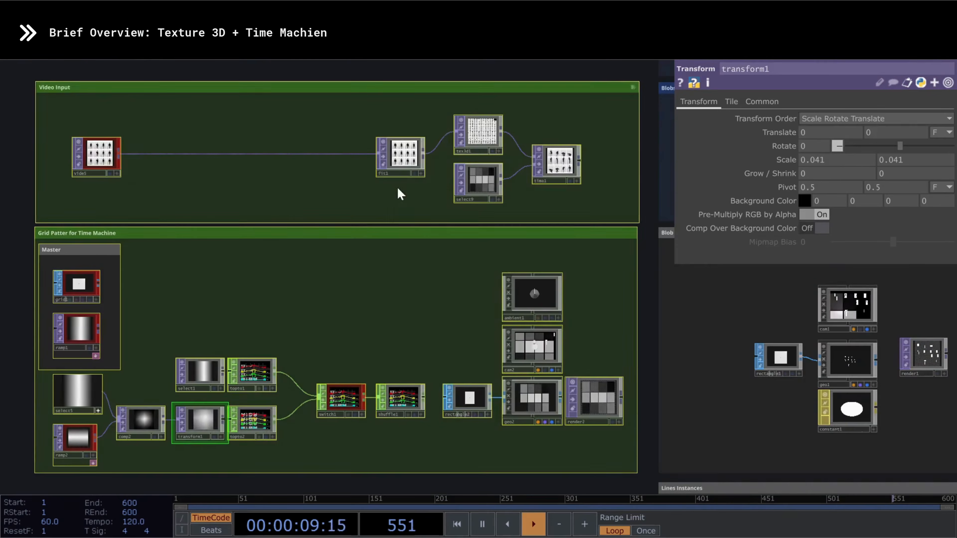
click(398, 192)
scroll(481, 131, up, 5)
click(436, 129)
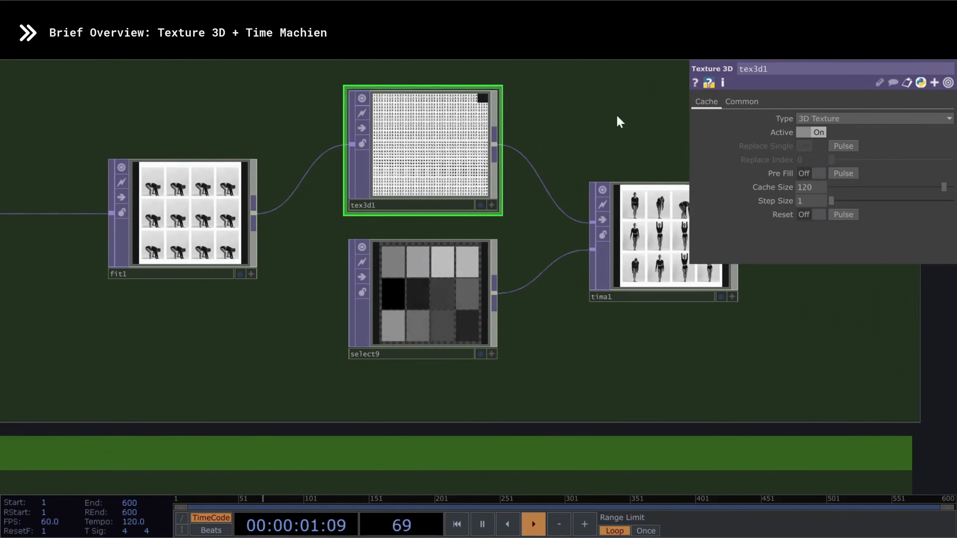
Inspect tima1's Black Offset and White Offset settings in the Video Input group
drag(638, 111, 514, 222)
click(552, 295)
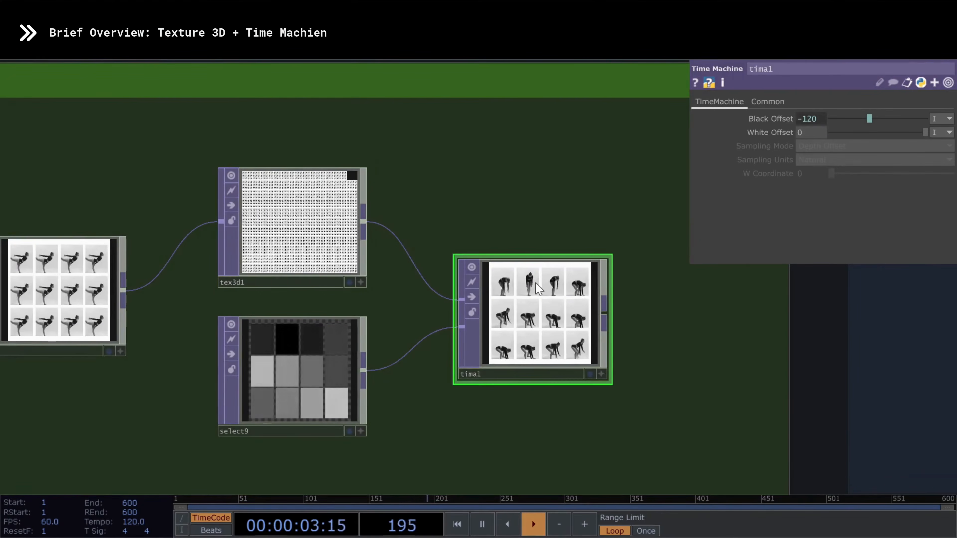
scroll(623, 252, down, 4)
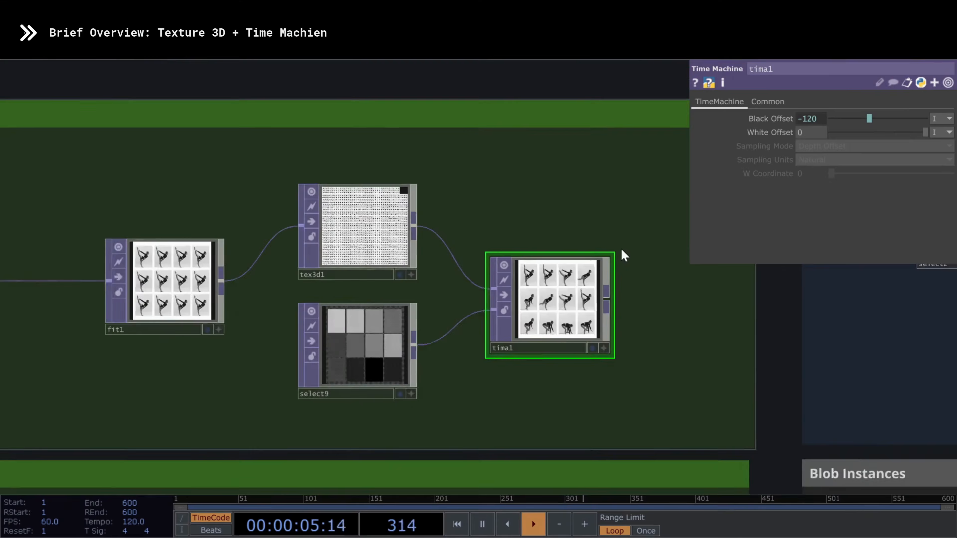
Select the upper eye video example outside the Video Input group and frame its nodes in the network
scroll(626, 248, down, 6)
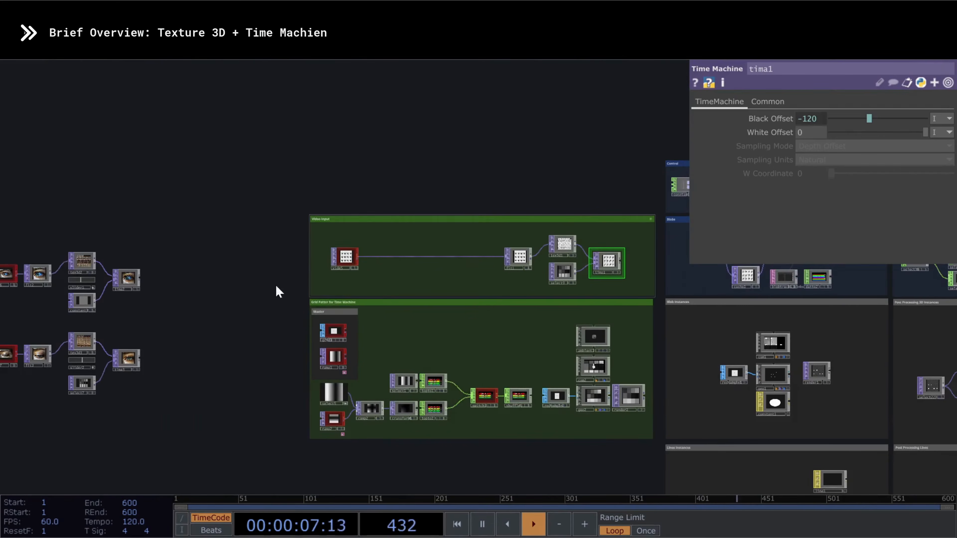
drag(278, 291, 549, 270)
right_drag(198, 228, 378, 301)
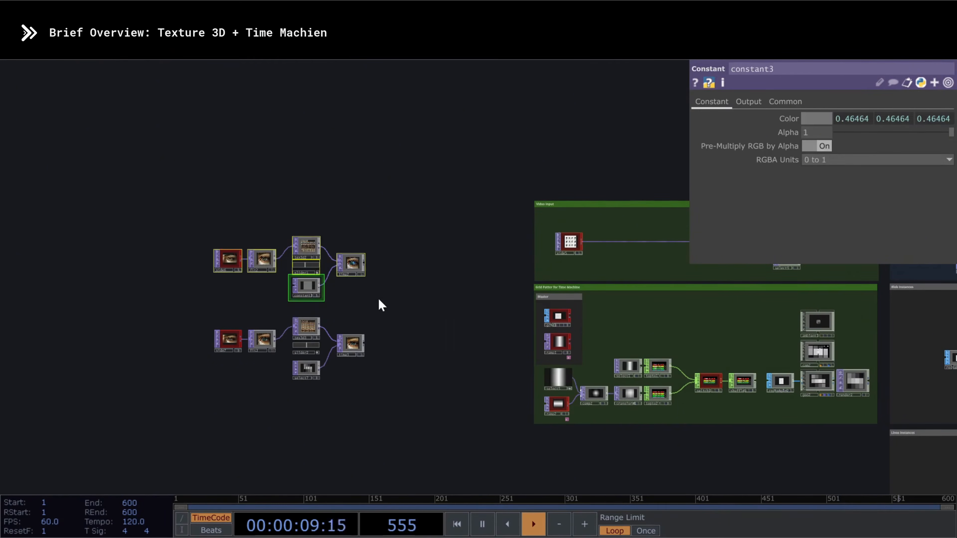
key(shift+h)
click(310, 137)
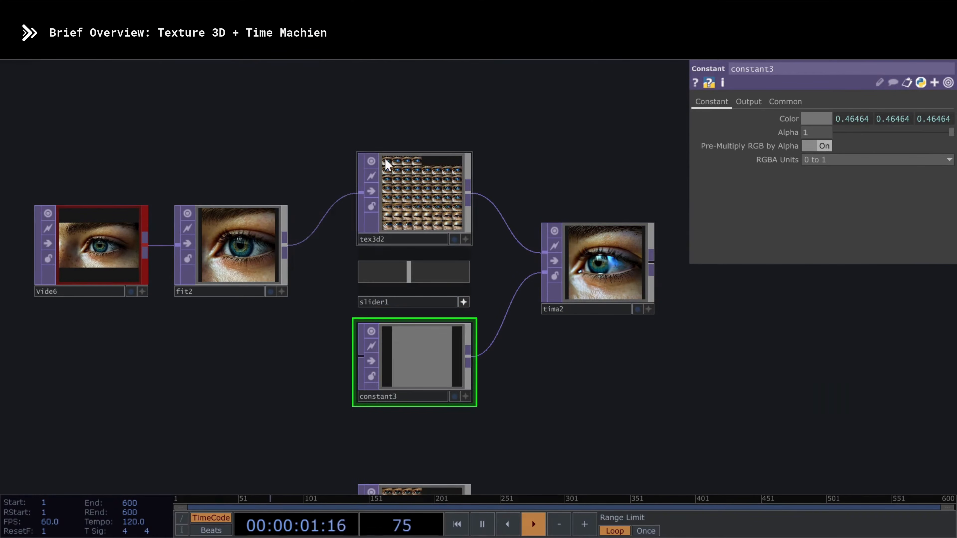
Examine the cached eye frames in tex3d2 and inspect its cache settings
scroll(387, 164, up, 5)
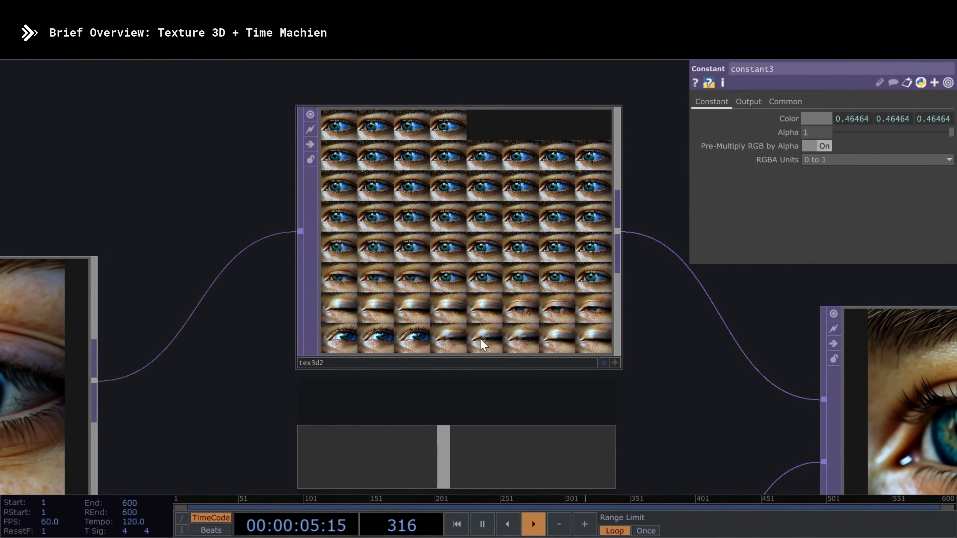
click(519, 345)
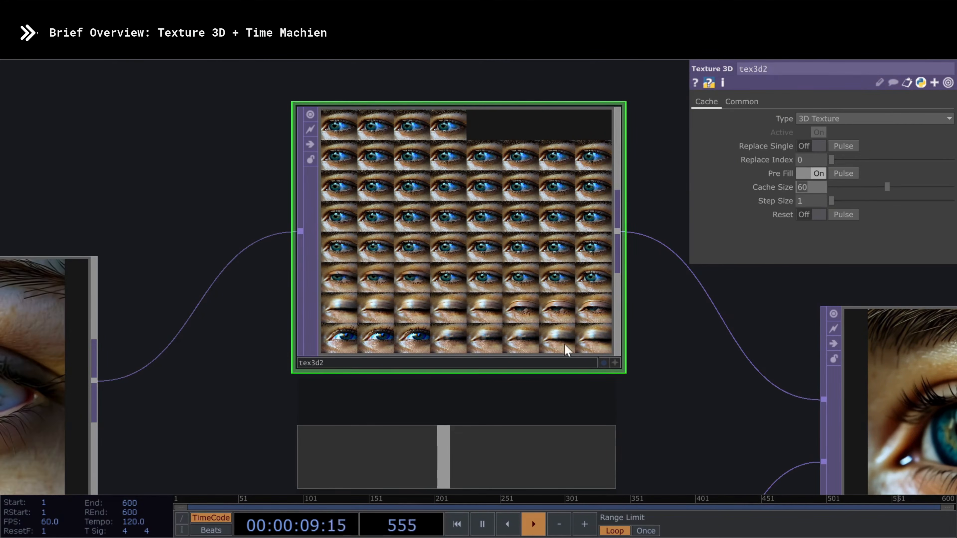
scroll(293, 274, down, 4)
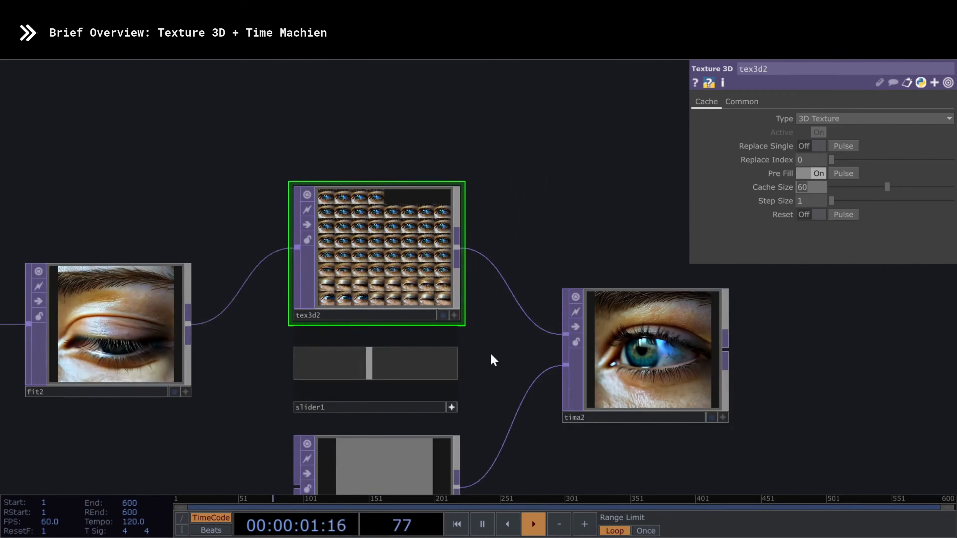
Inspect tima2's offset settings, and return to tex3d2's parameters
drag(491, 359, 527, 265)
drag(607, 374, 528, 363)
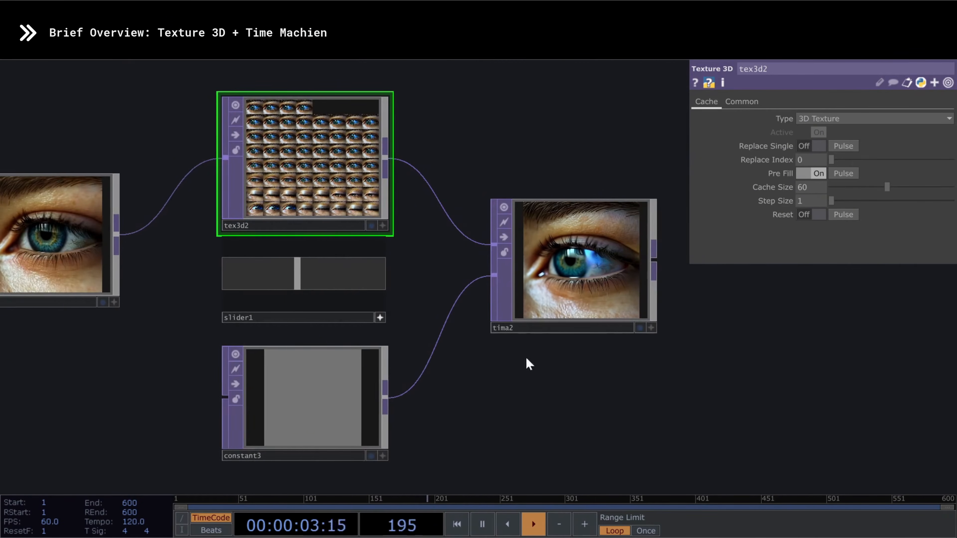
click(589, 280)
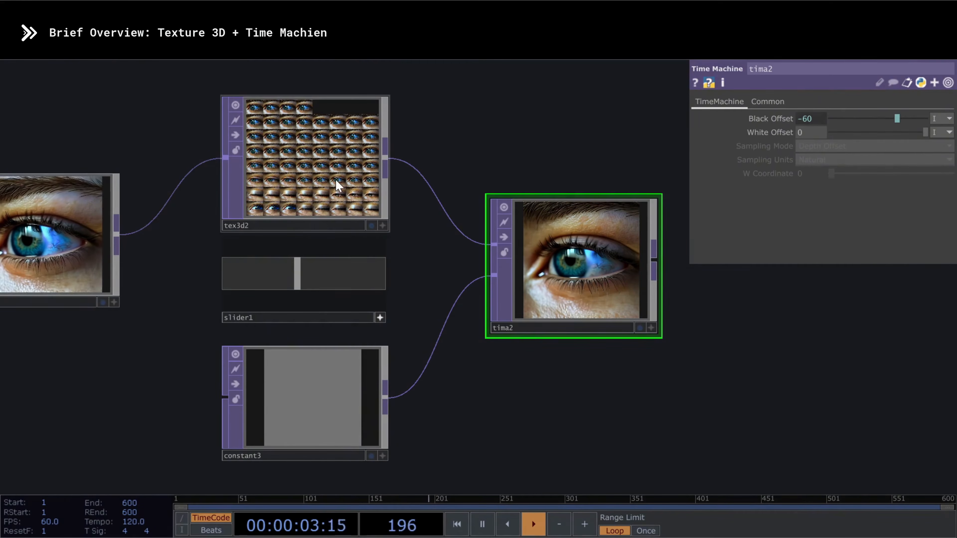
click(338, 185)
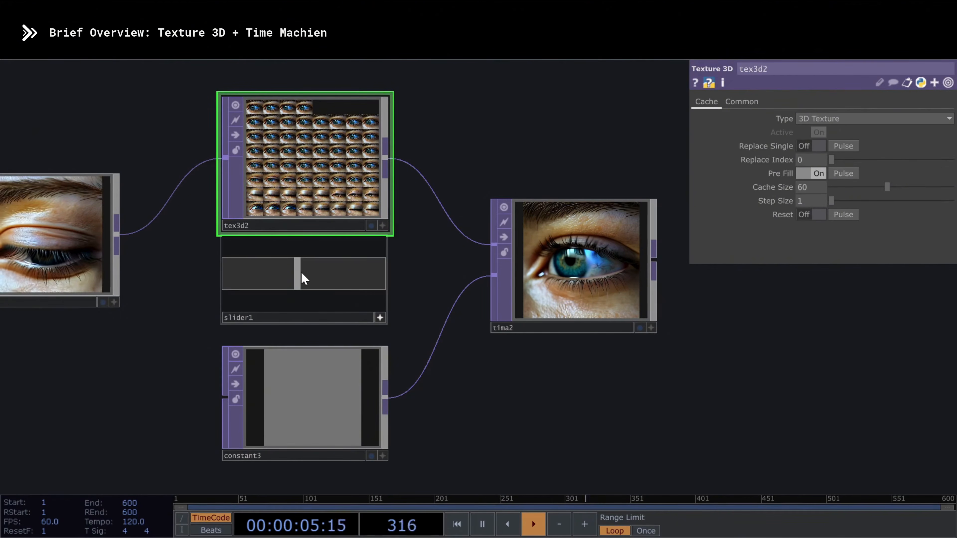
Set slider1 to its minimum to drive constant3's color to black, and view the whole eye example
drag(304, 279, 219, 274)
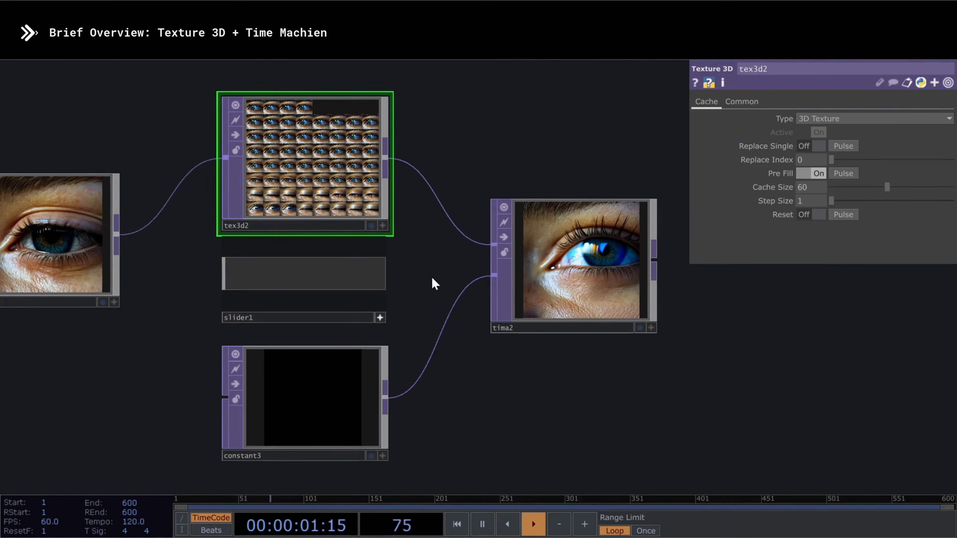
scroll(480, 168, down, 1)
scroll(481, 167, down, 3)
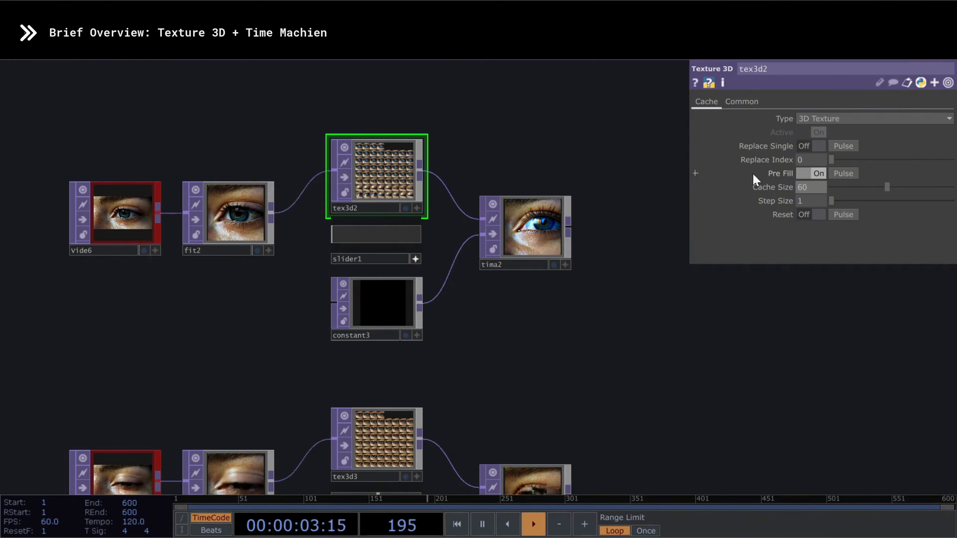
Compare tex3d2's Cache Size with tima2's Black Offset, checking the Pre Fill setting as well
scroll(384, 153, up, 5)
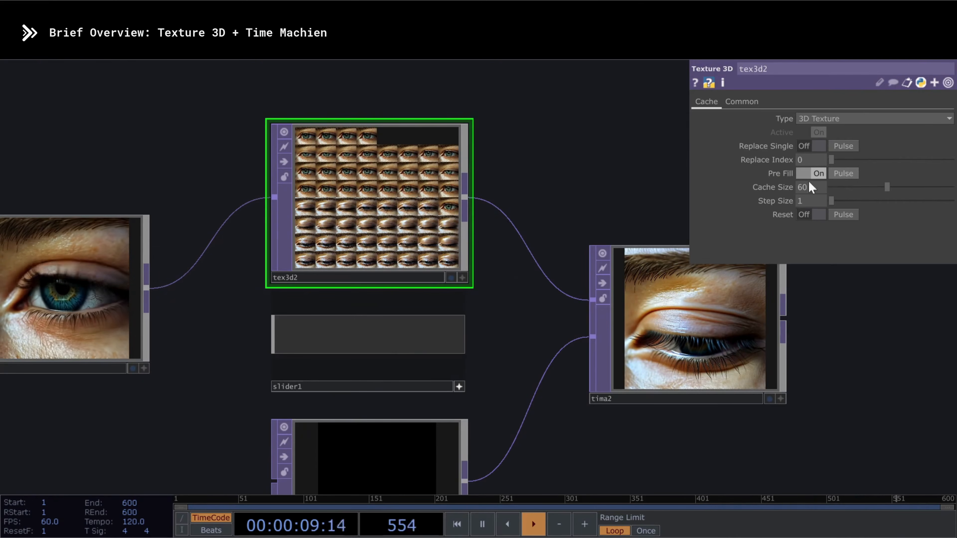
scroll(397, 225, down, 3)
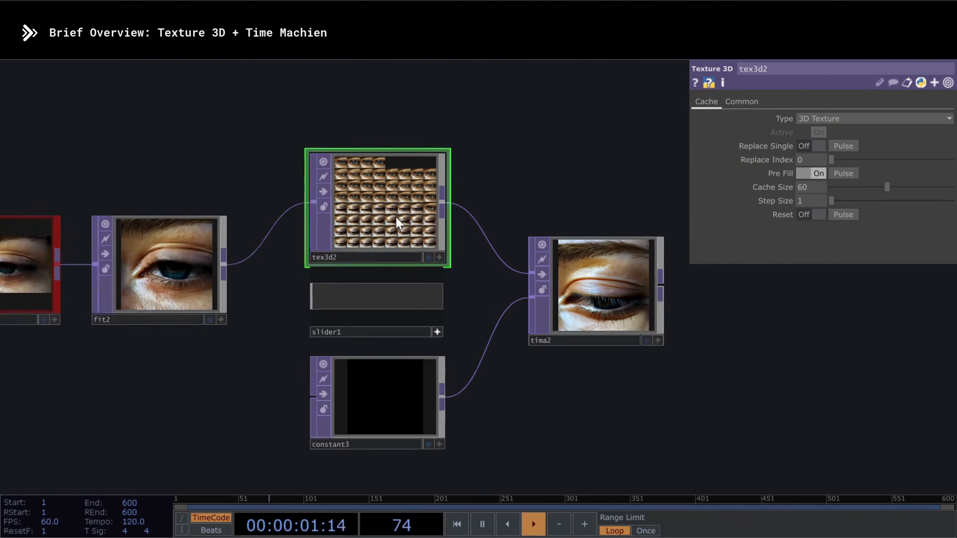
click(610, 285)
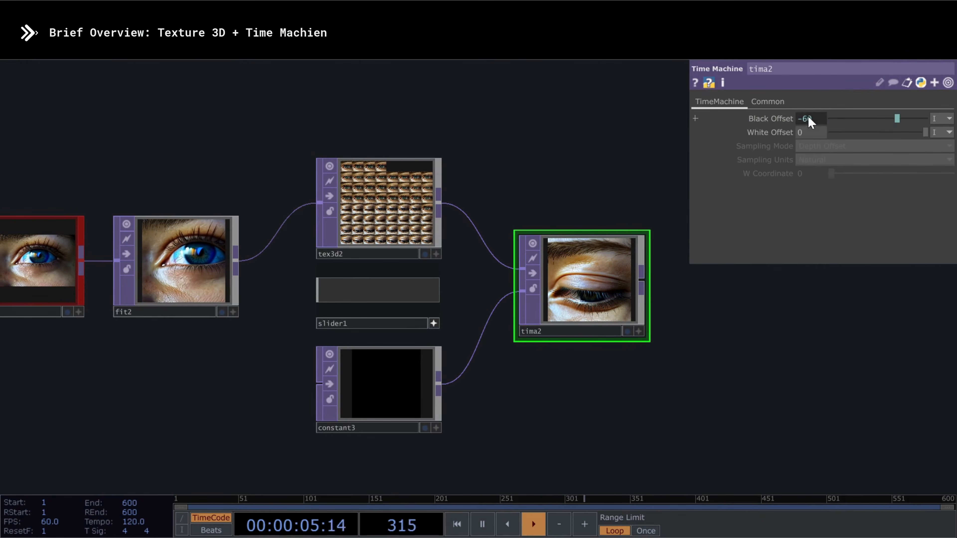
click(386, 228)
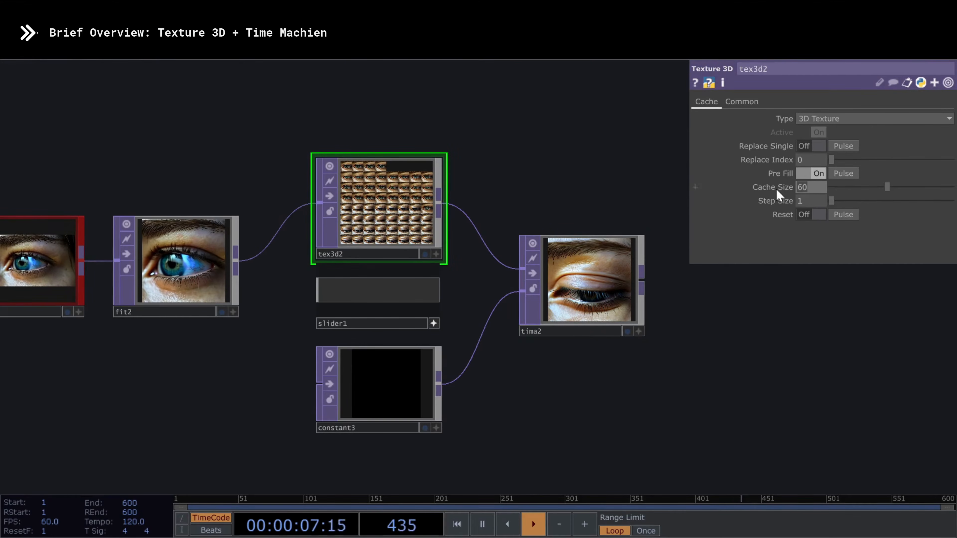
click(578, 290)
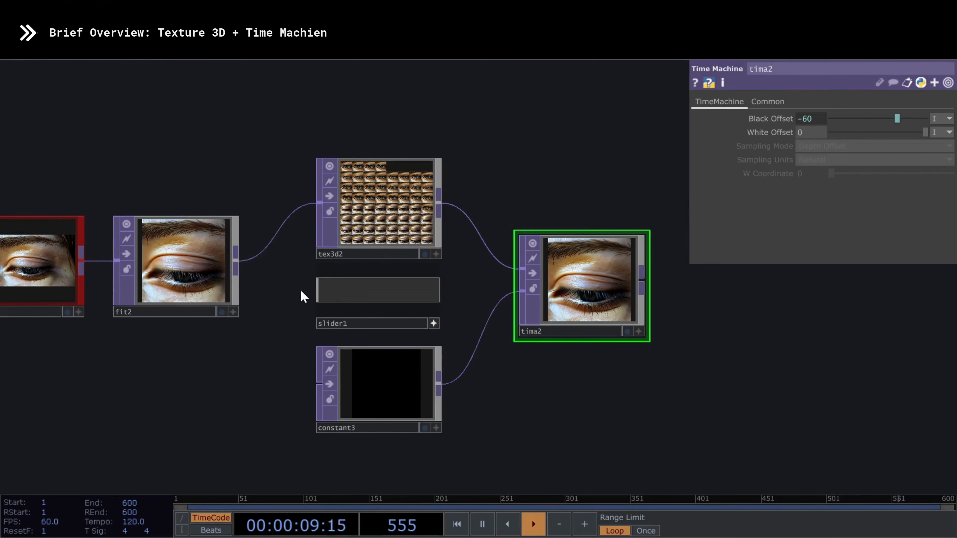
Sweep slider1 between its maximum and minimum while inspecting constant3's color and tima2's output, ending at the minimum
drag(358, 294, 487, 310)
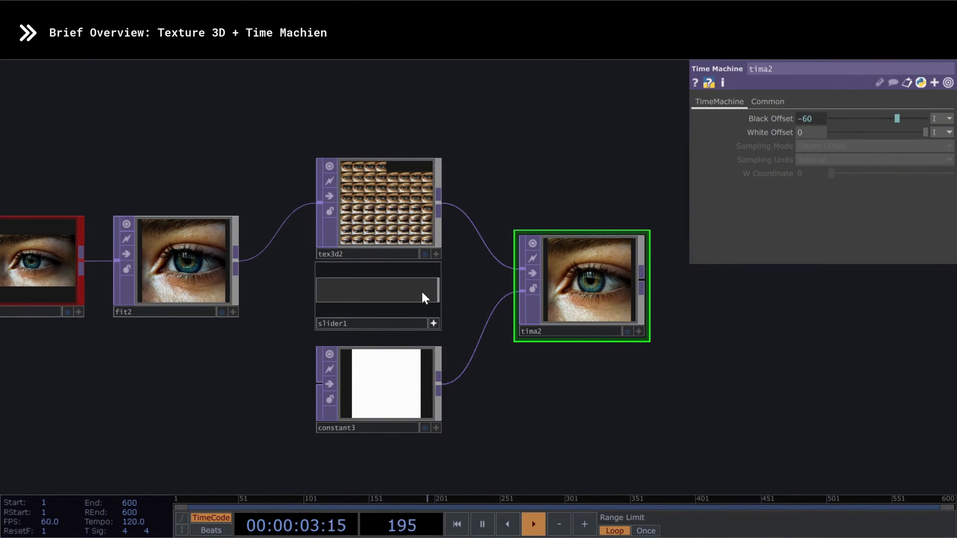
drag(421, 291, 315, 291)
click(389, 372)
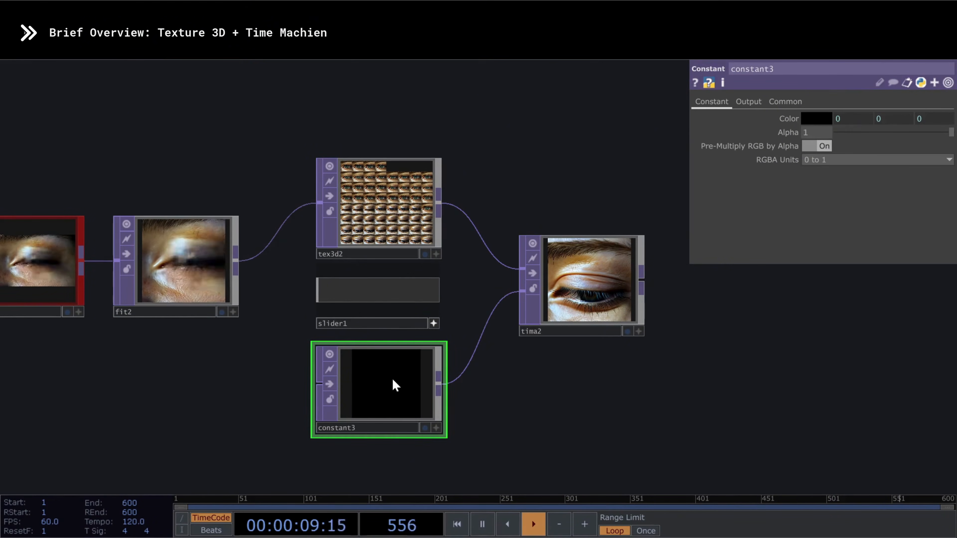
drag(439, 383, 484, 325)
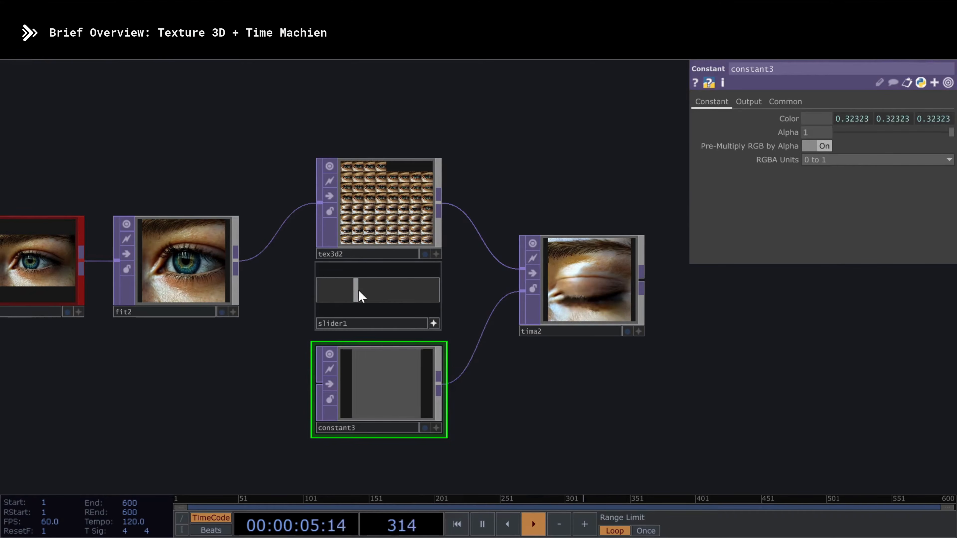
drag(358, 292, 315, 296)
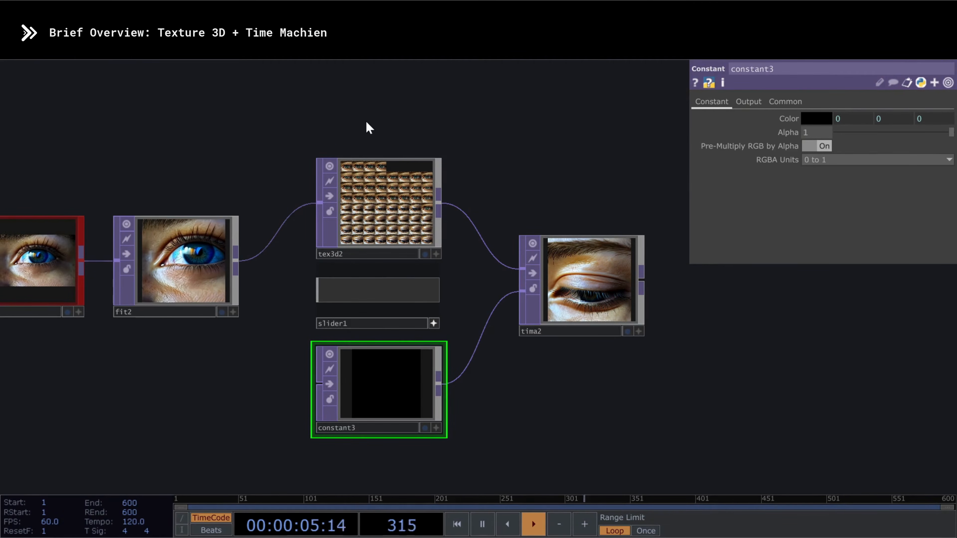
Activate tex3d2's viewer and turn on Display Pixel Values for it
scroll(373, 130, up, 6)
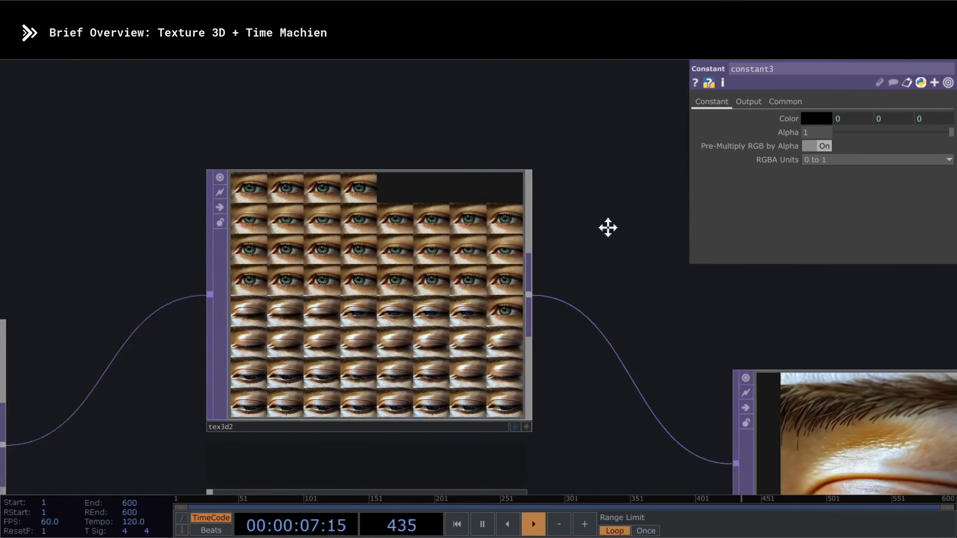
drag(607, 227, 625, 197)
scroll(423, 268, up, 3)
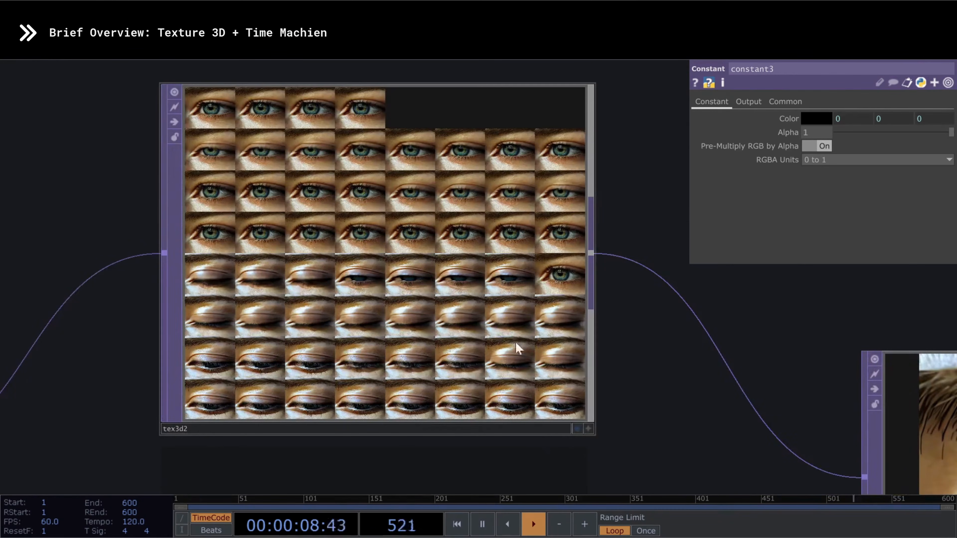
click(588, 429)
drag(647, 380, 662, 406)
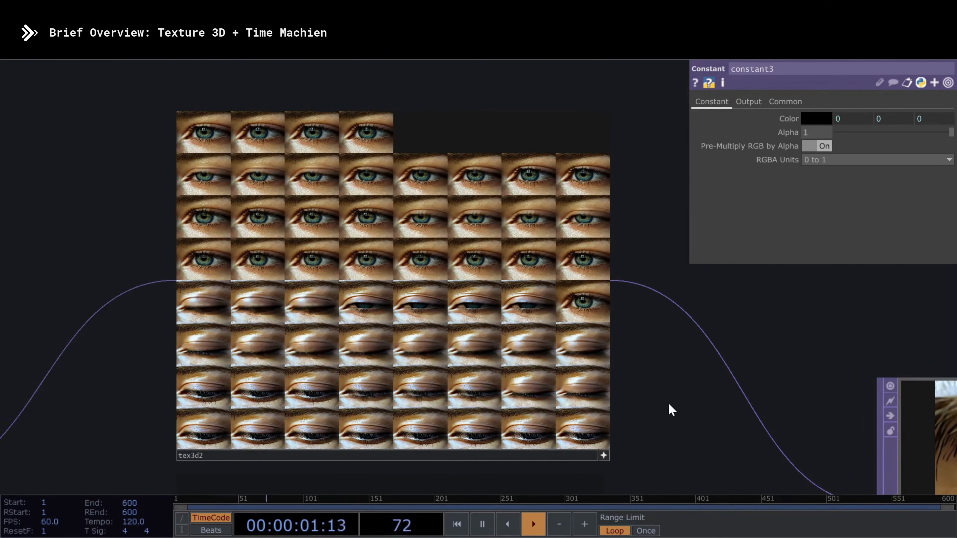
right_click(510, 344)
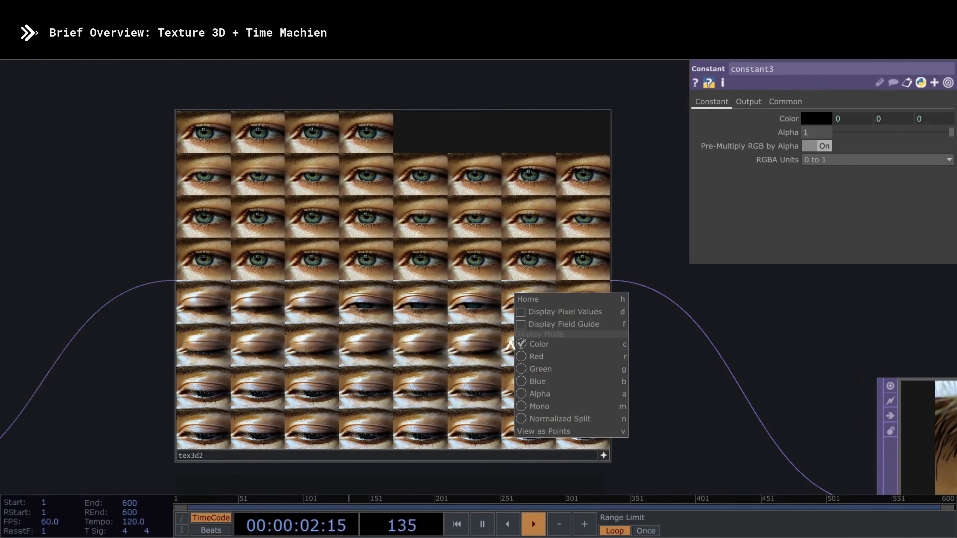
click(524, 315)
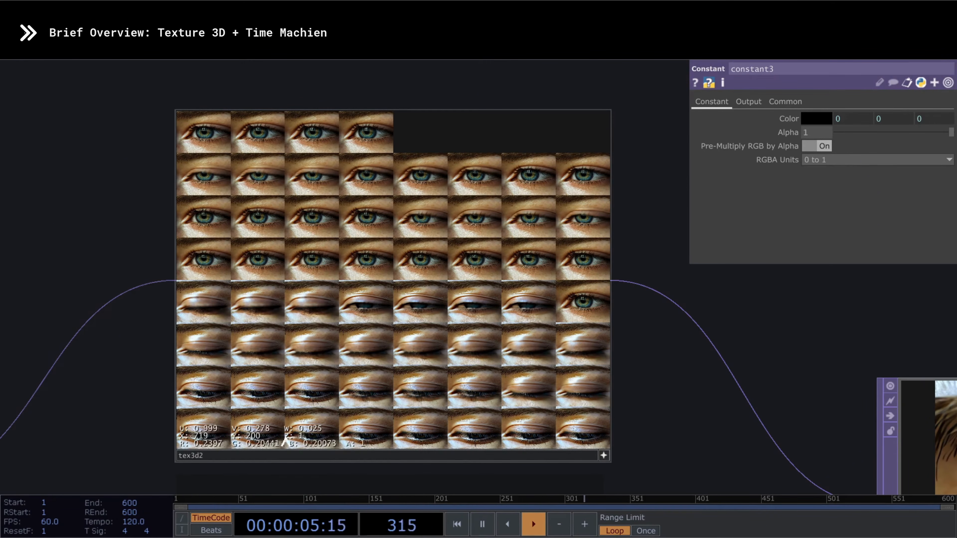
Examine the pixel value read-out across tex3d2's cached frames, from the first frame to the last
scroll(292, 447, up, 5)
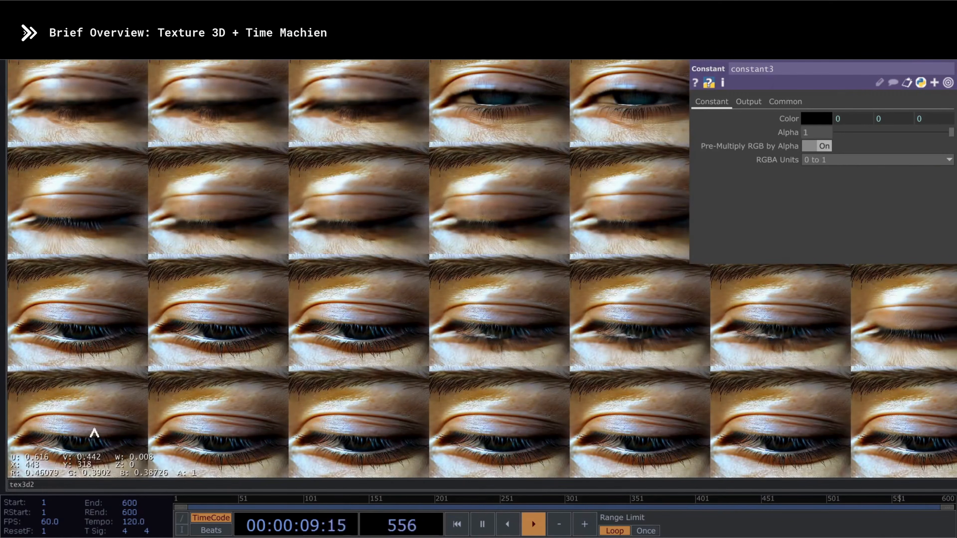
scroll(98, 431, down, 5)
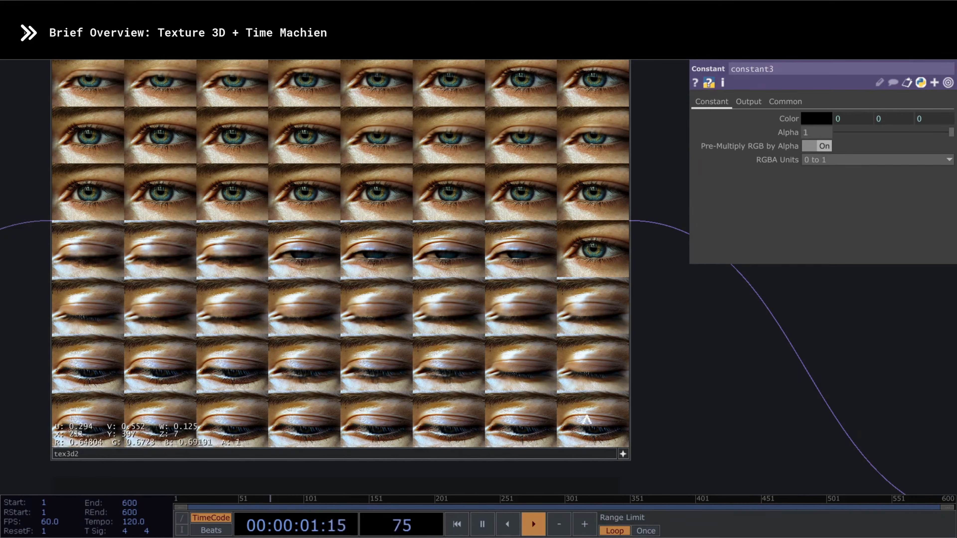
scroll(647, 414, down, 3)
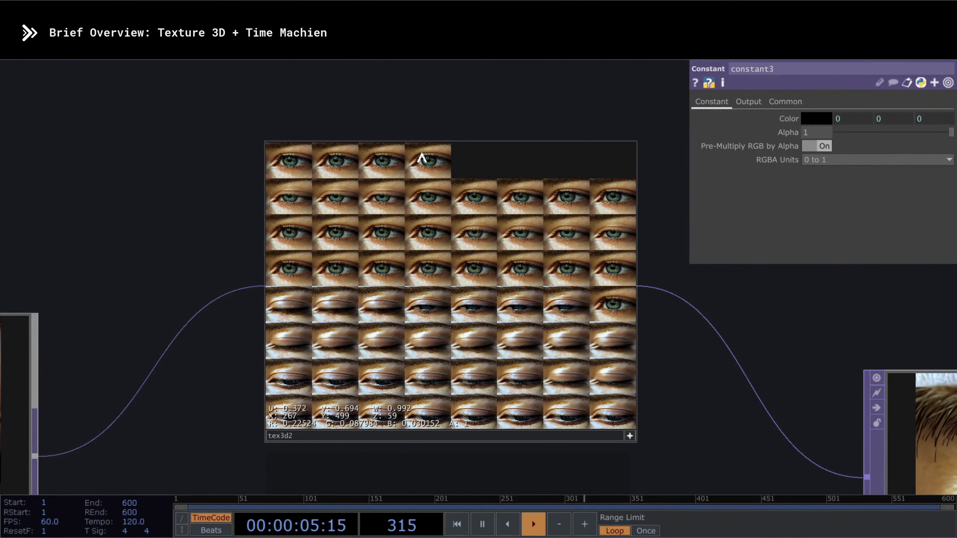
scroll(412, 210, down, 5)
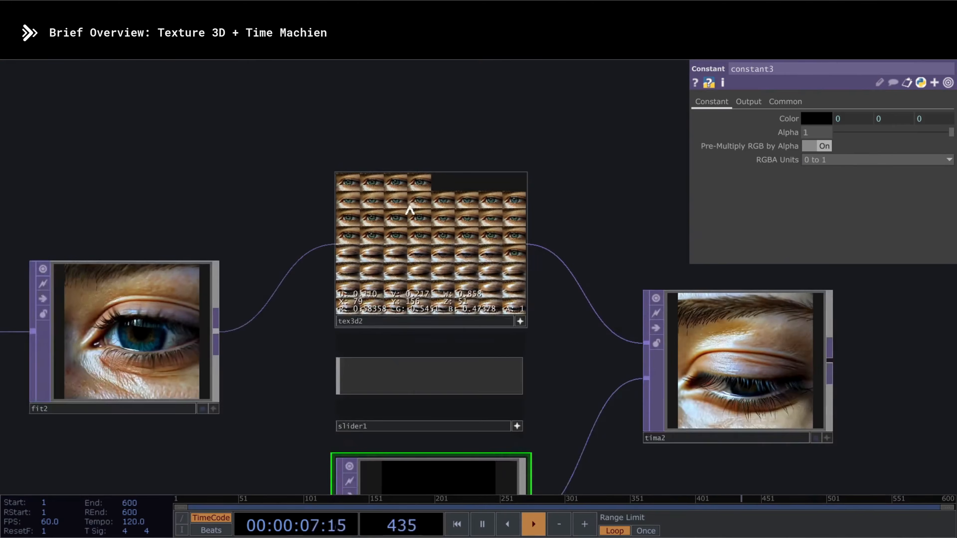
Move slider1 to its maximum and back near the middle, setting constant3's color to 0.47474
drag(568, 406, 536, 382)
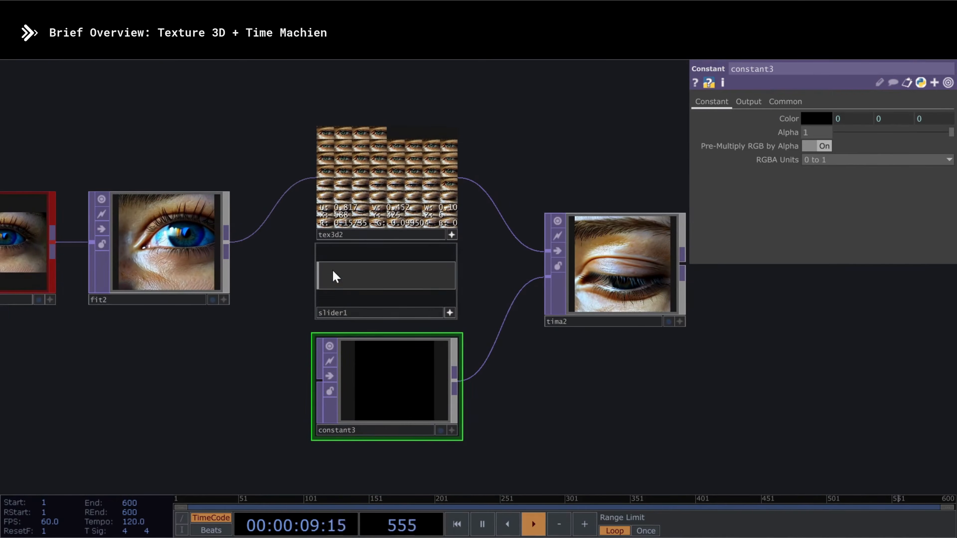
scroll(315, 225, up, 3)
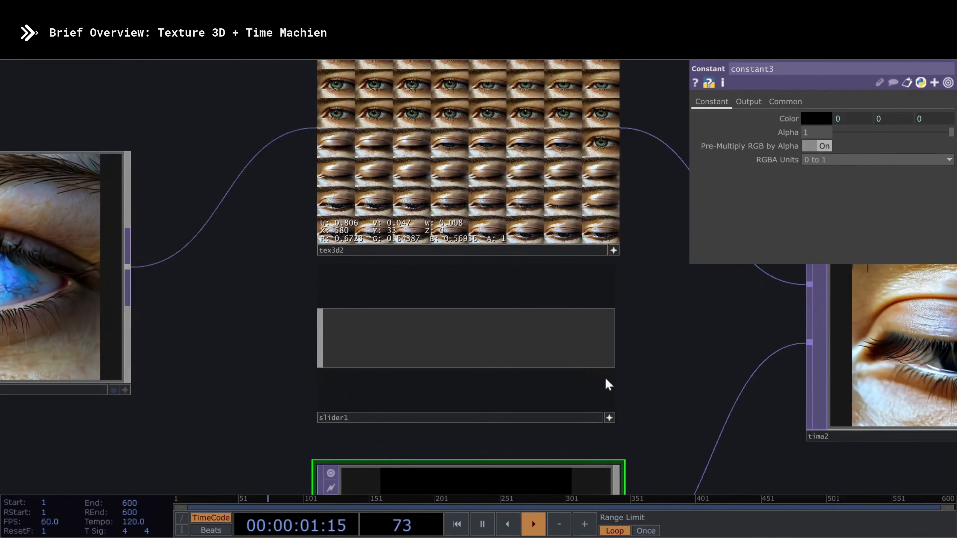
scroll(607, 386, down, 3)
drag(551, 350, 603, 361)
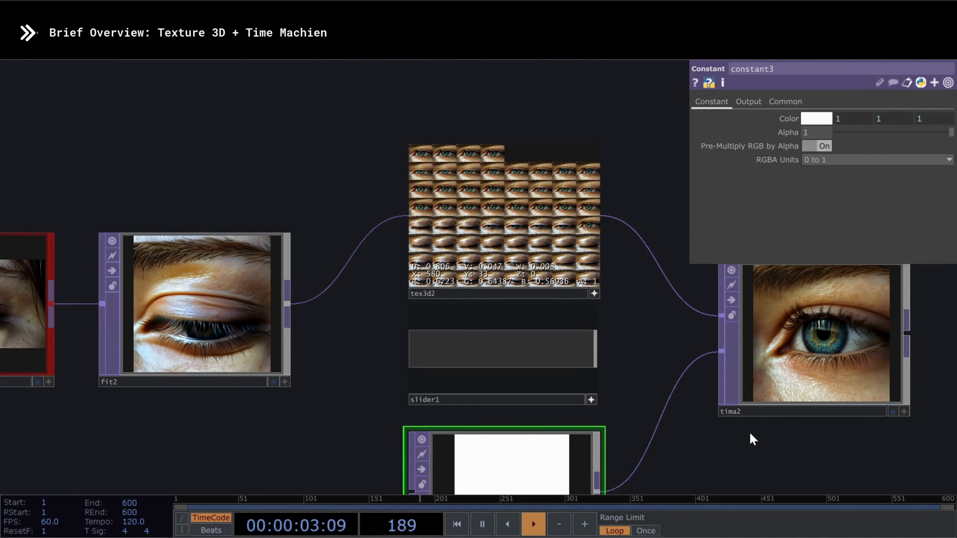
drag(726, 453, 689, 457)
click(460, 349)
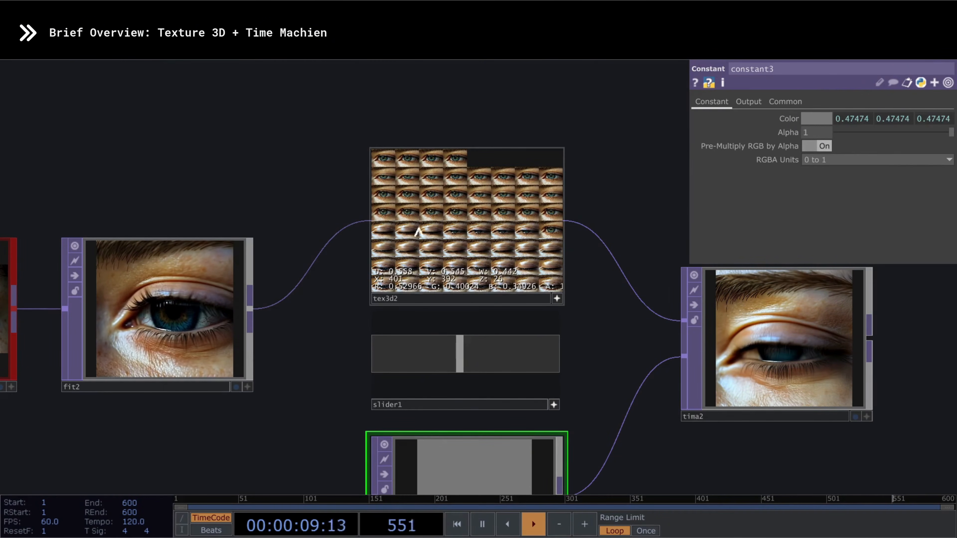
Select select7 in the second eye video network and examine its grid of grayscale tiles
scroll(346, 309, down, 5)
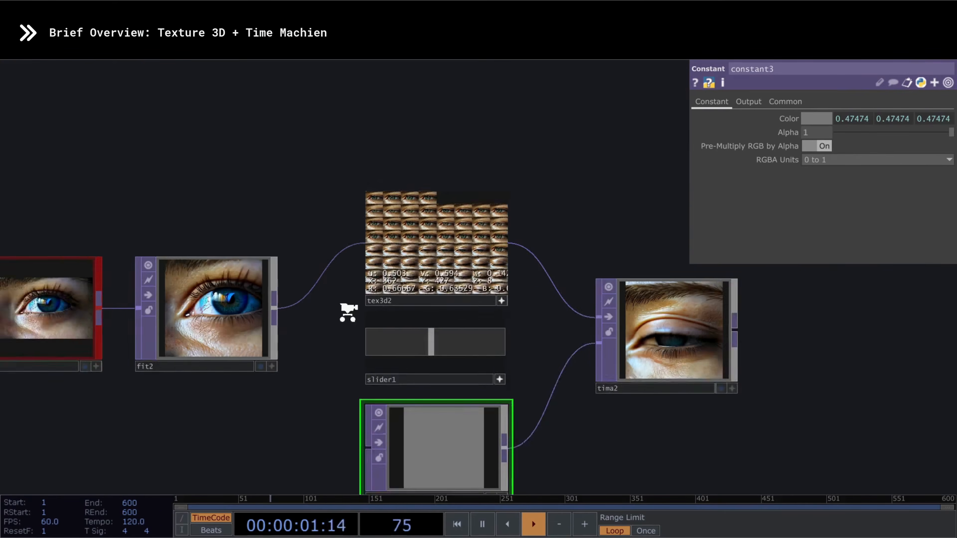
scroll(459, 370, up, 3)
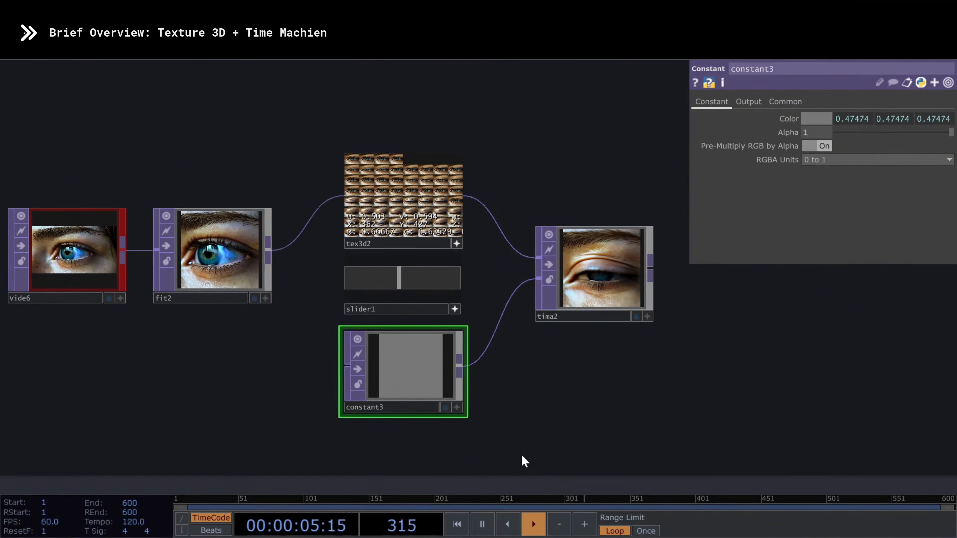
drag(519, 458, 522, 99)
click(419, 382)
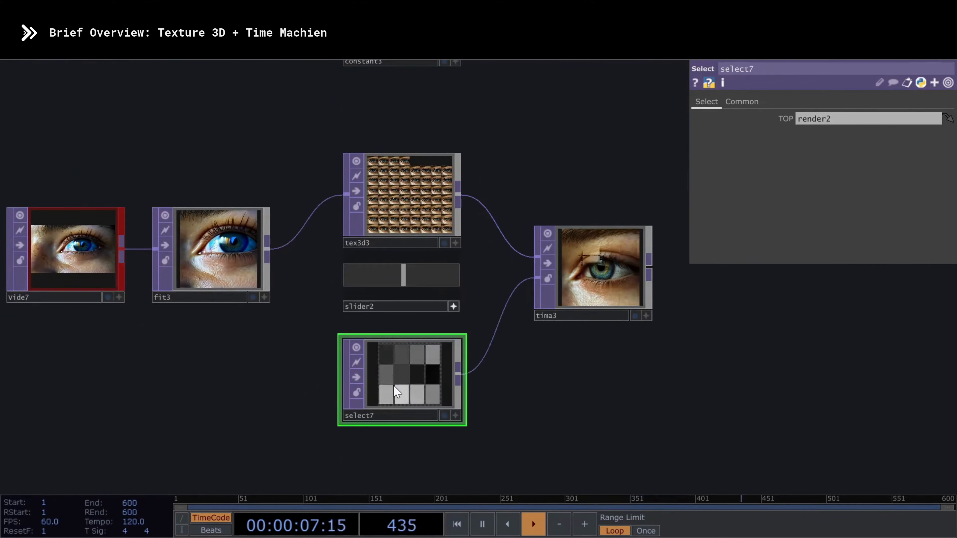
scroll(399, 388, up, 4)
scroll(305, 382, down, 4)
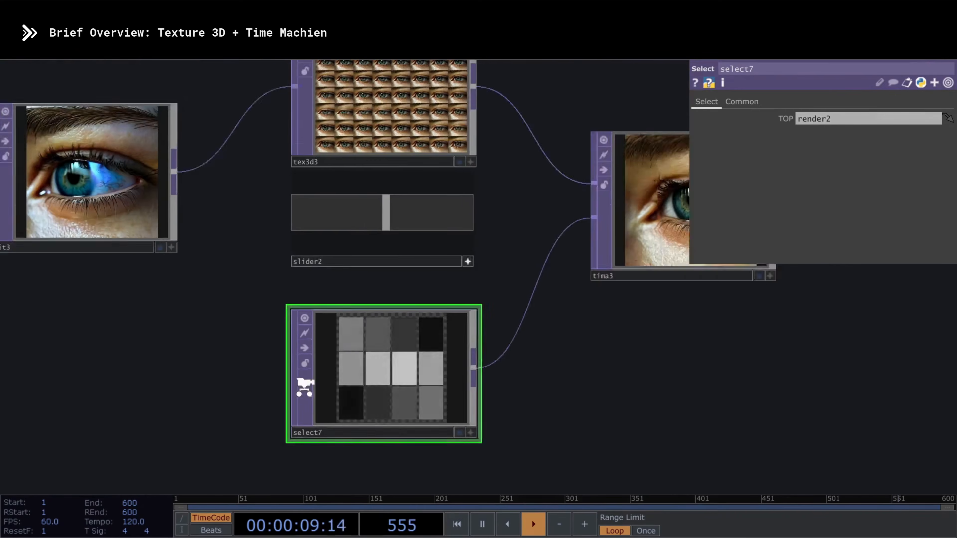
Select tima3 and examine its tiled eye output and offset parameters alongside its tex3d3 and select7 inputs
scroll(504, 377, down, 2)
drag(503, 377, 447, 388)
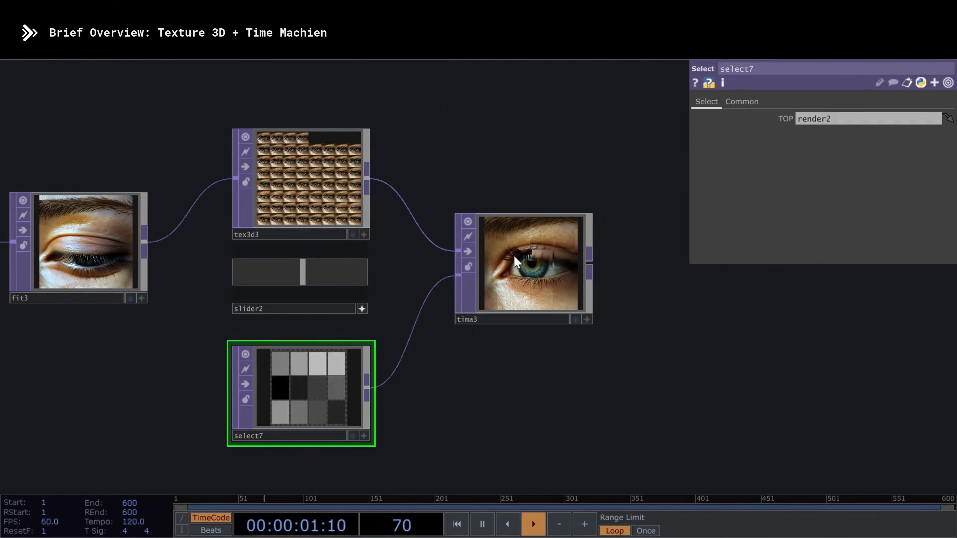
scroll(513, 260, up, 3)
click(481, 205)
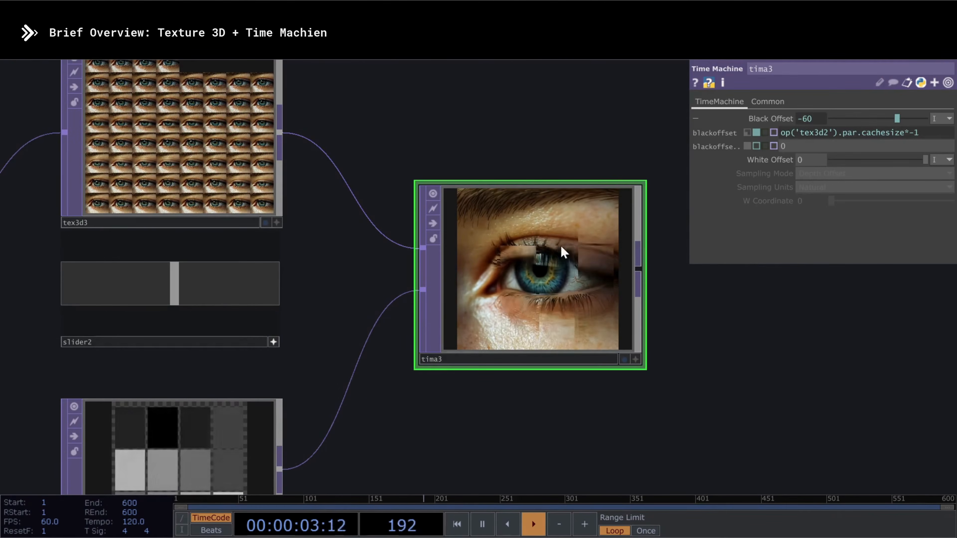
drag(457, 414, 467, 314)
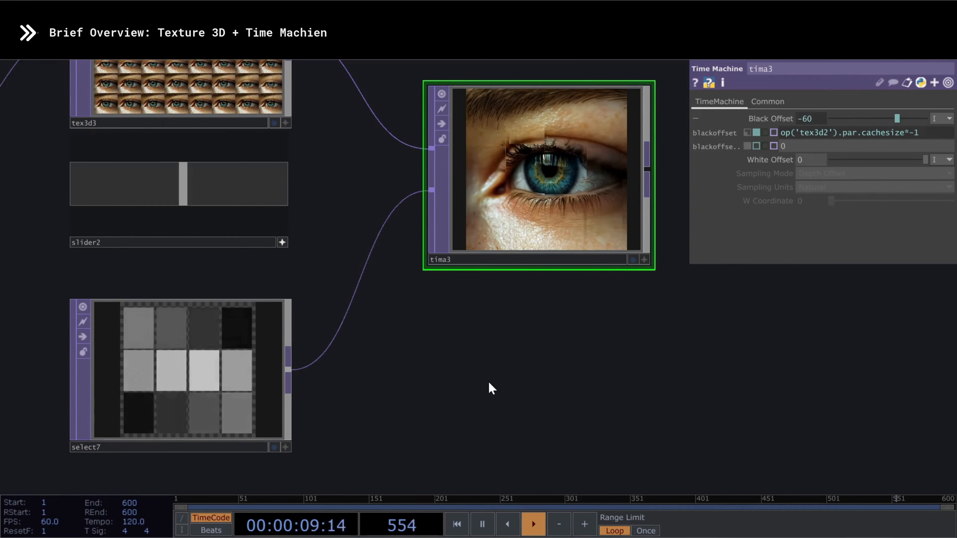
scroll(488, 380, down, 5)
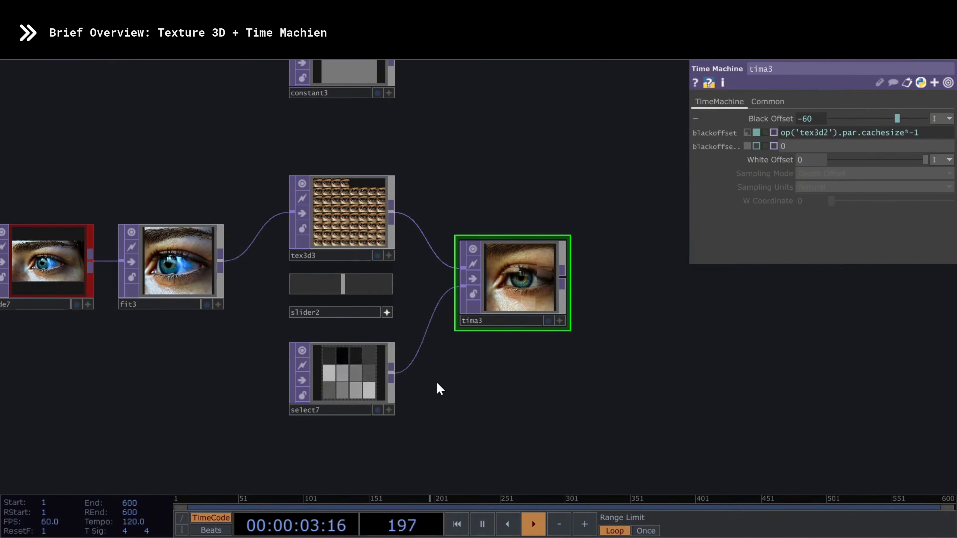
scroll(437, 387, down, 1)
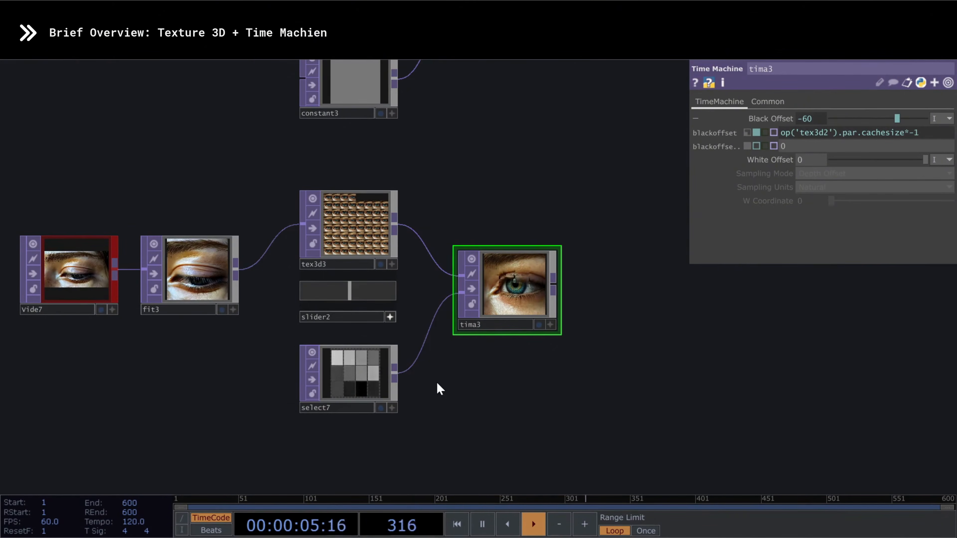
Examine the grid1 and ramp1 parameters in the Master group of the Time Machine grid pattern network
scroll(437, 387, down, 3)
drag(525, 425, 525, 424)
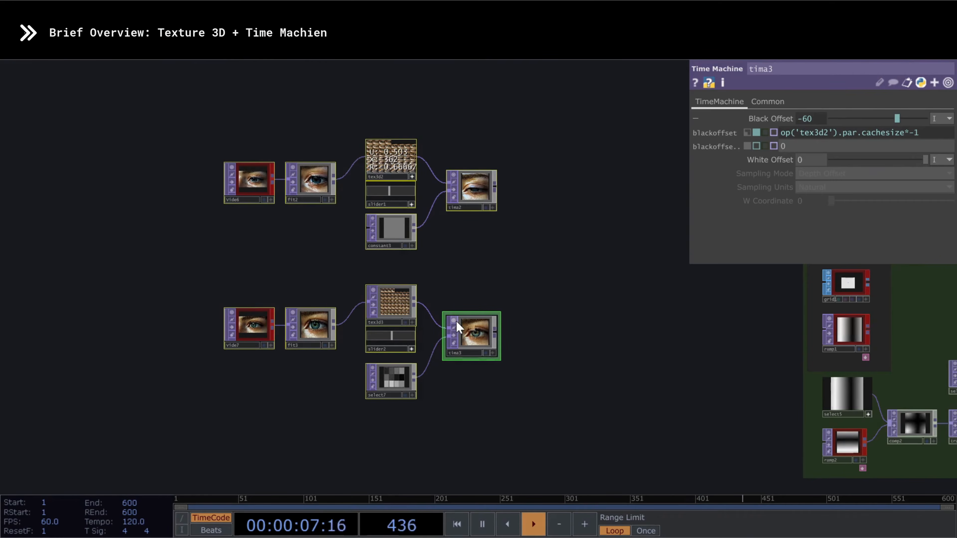
drag(605, 312, 62, 285)
drag(475, 282, 349, 280)
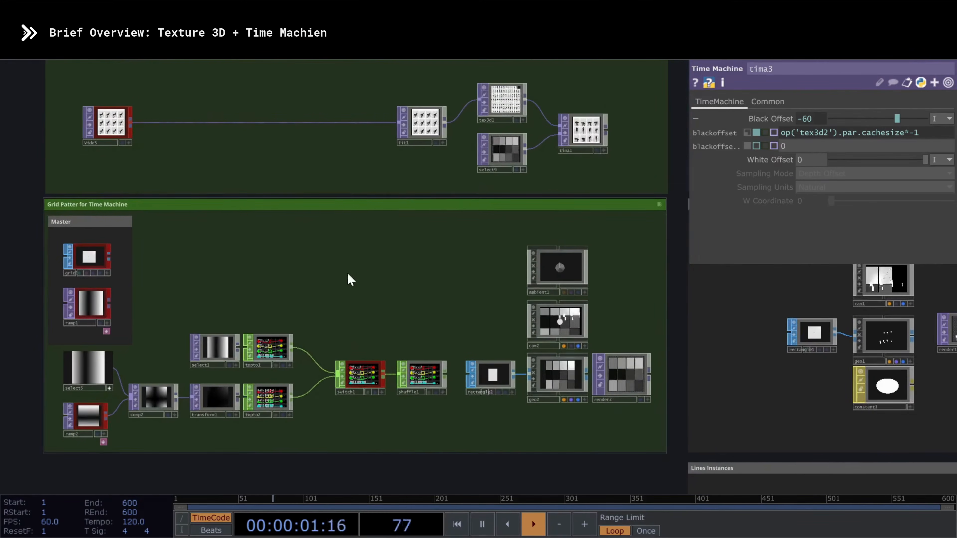
scroll(44, 286, up, 5)
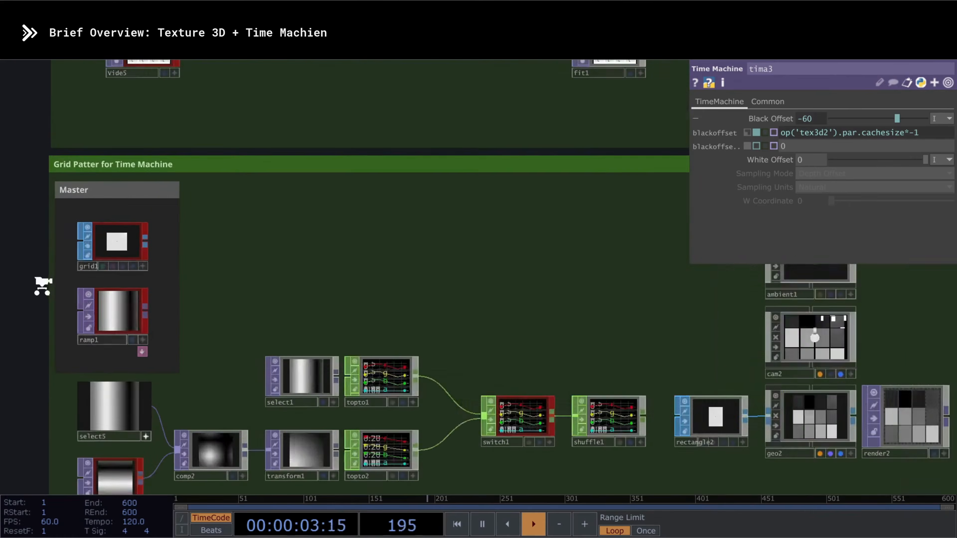
click(152, 234)
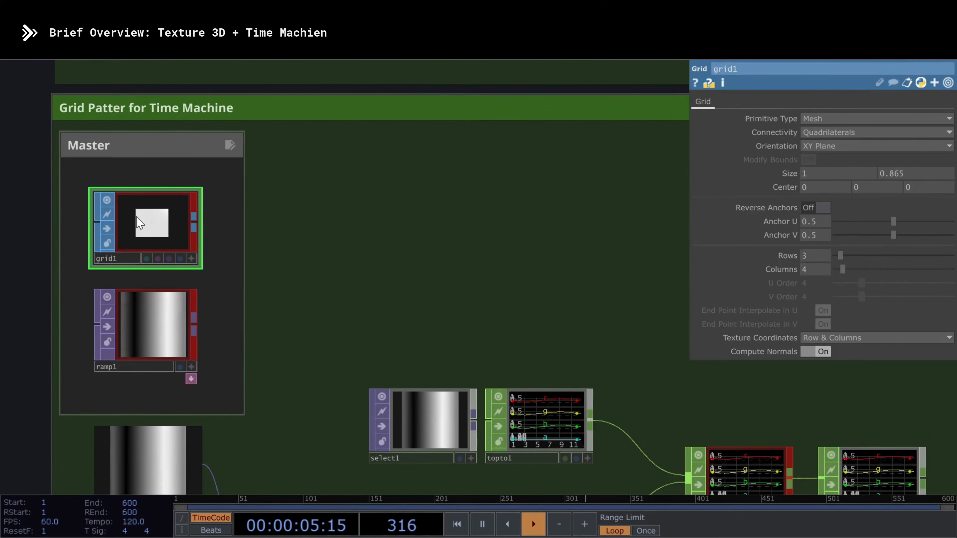
click(144, 321)
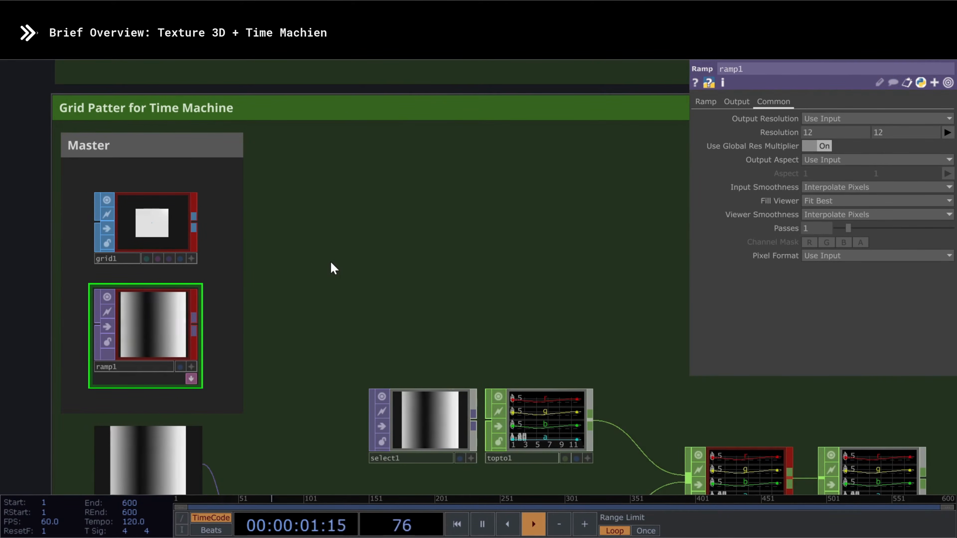
Compare geo2's instancing settings with the grid1 rows and columns and the ramp1 resolution
scroll(331, 263, down, 3)
drag(541, 322, 442, 290)
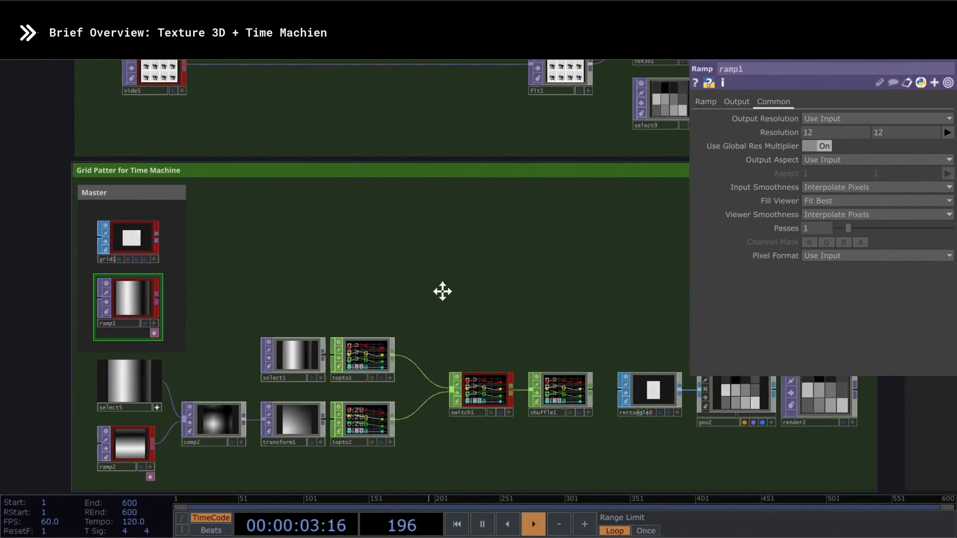
click(737, 400)
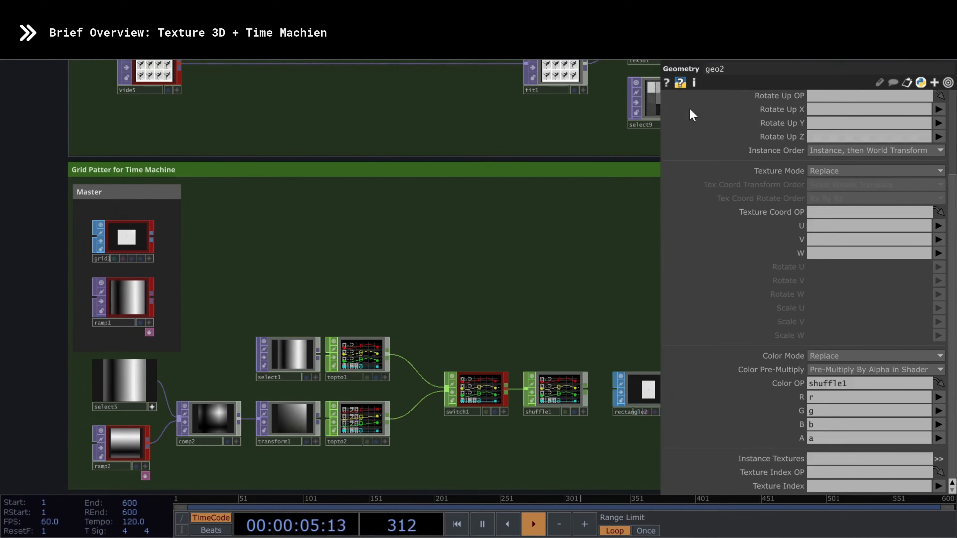
click(126, 240)
scroll(275, 268, down, 2)
drag(406, 270, 357, 291)
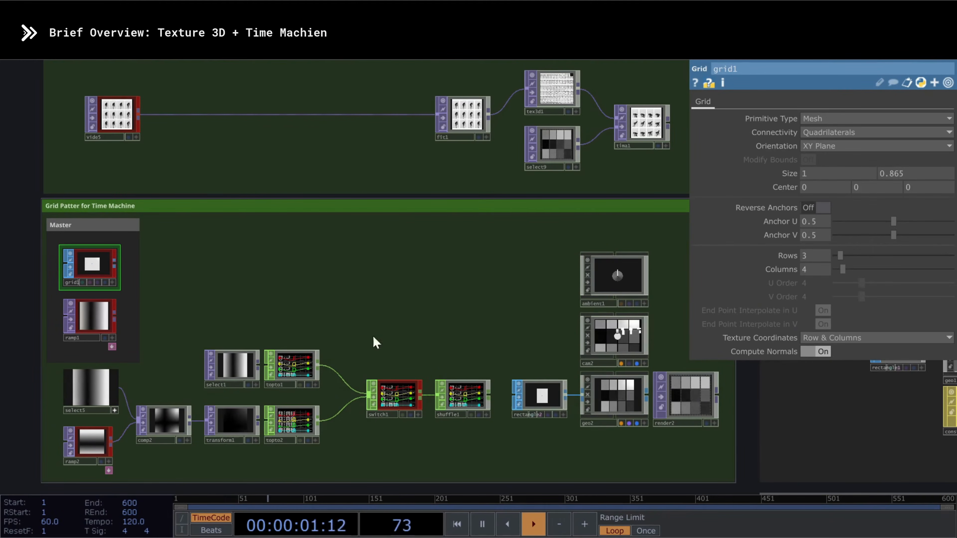
click(618, 396)
click(94, 267)
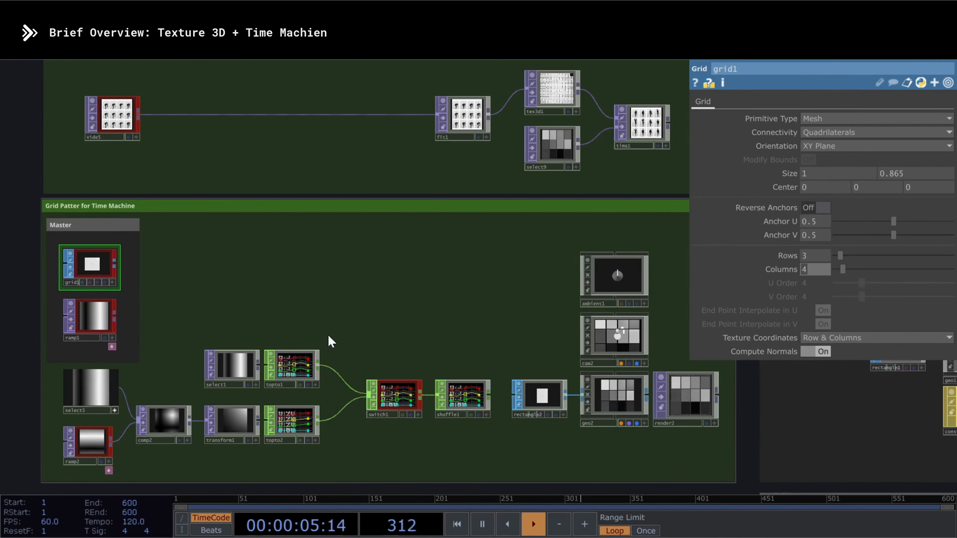
click(103, 319)
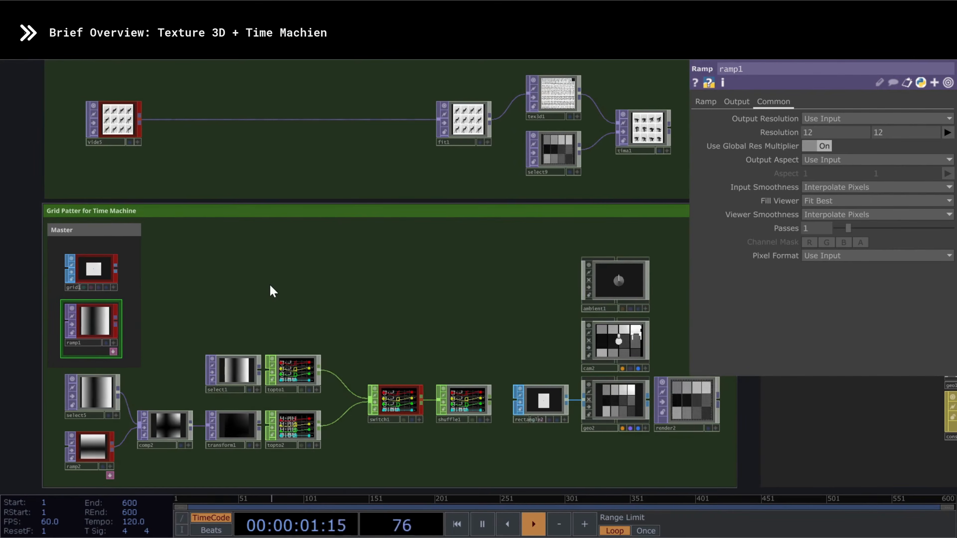
Set geo2's instance Translate X to P(0) and Translate Y to P(1), using grid1 as the Translate OP
click(620, 412)
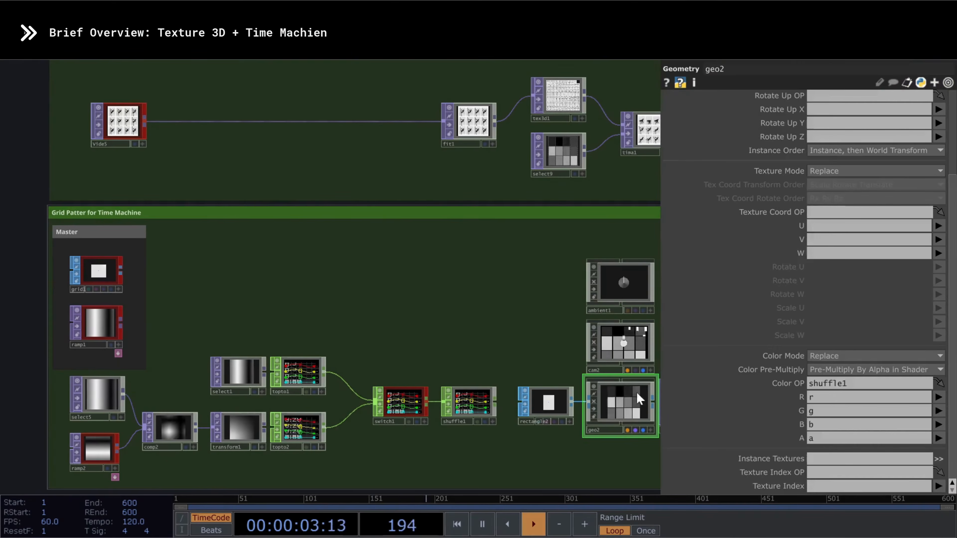
scroll(806, 264, up, 5)
click(745, 102)
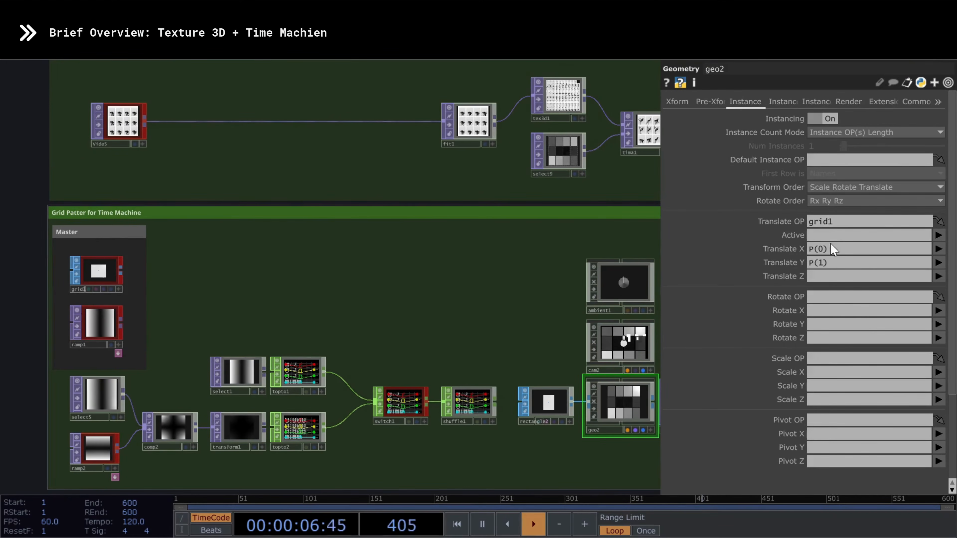
click(938, 249)
click(942, 263)
click(941, 263)
click(942, 287)
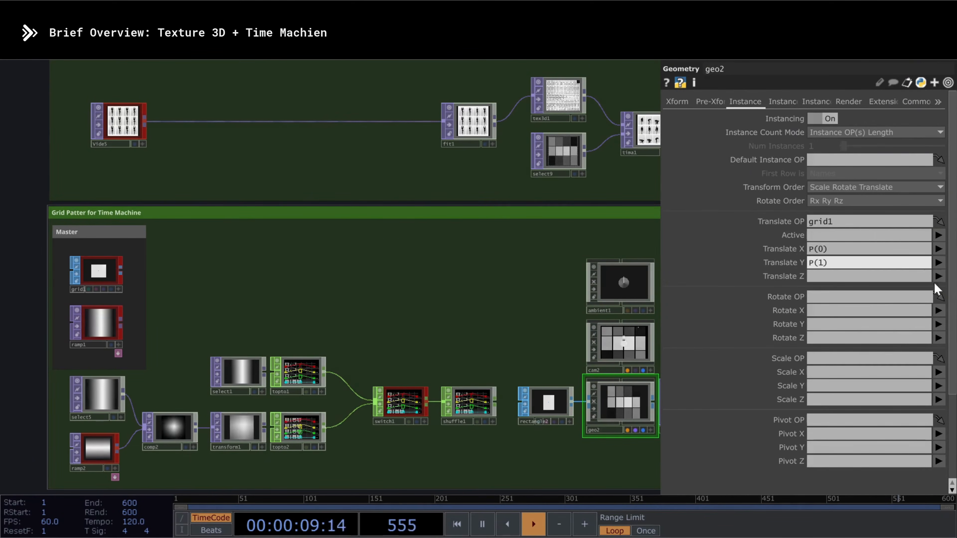
Examine select5 and ramp1, along with the Color OP and colour channels in geo2's second instancing page
click(782, 101)
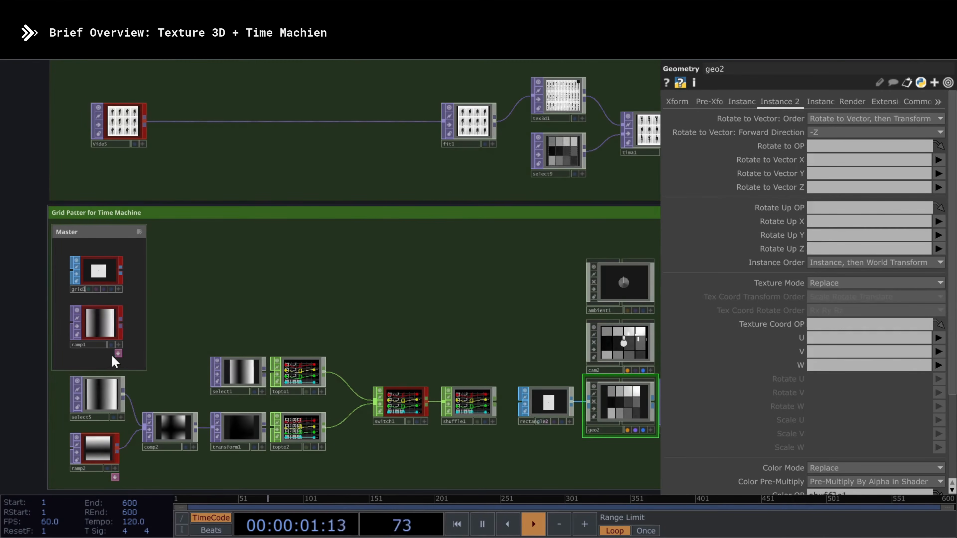
click(99, 395)
click(99, 332)
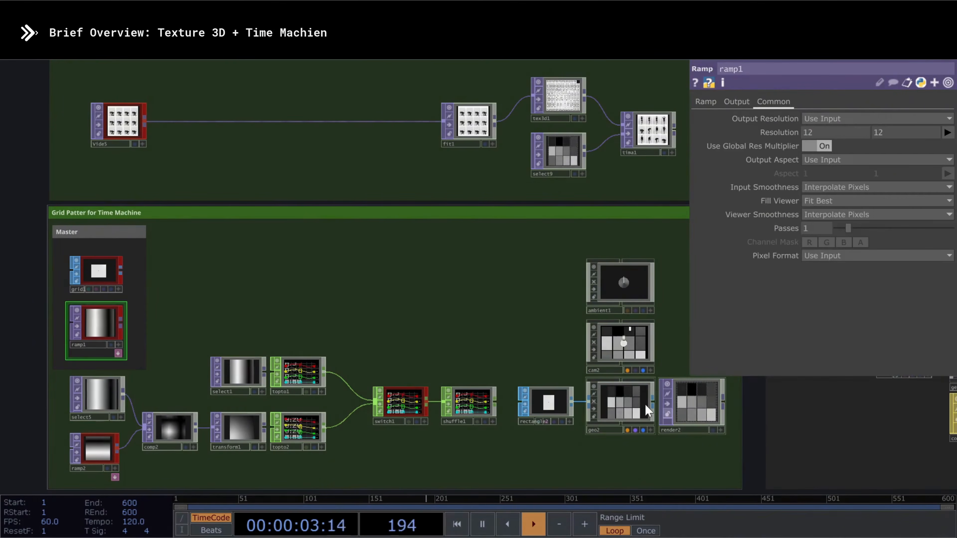
click(620, 401)
scroll(859, 353, down, 5)
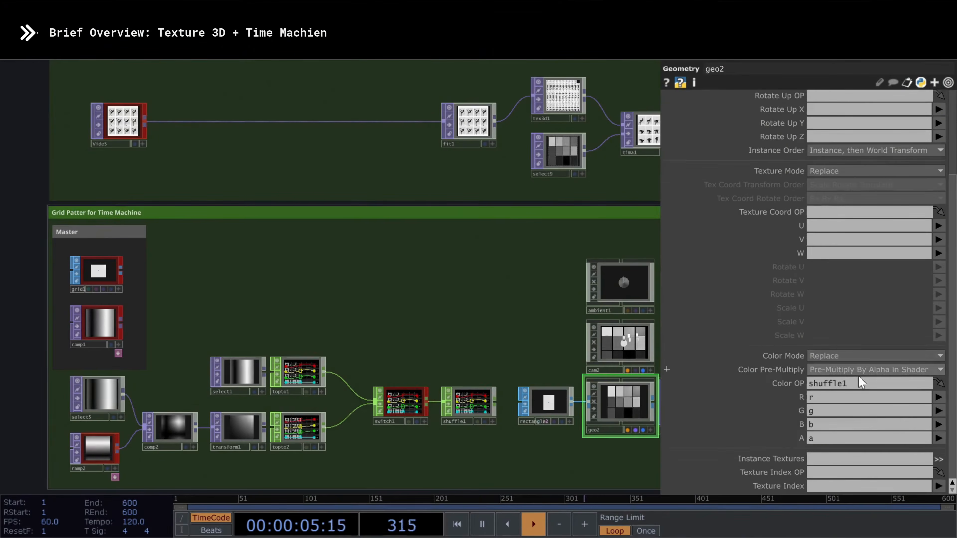
Assign select1 as the source TOP of topto1
drag(382, 442, 319, 377)
drag(37, 258, 166, 305)
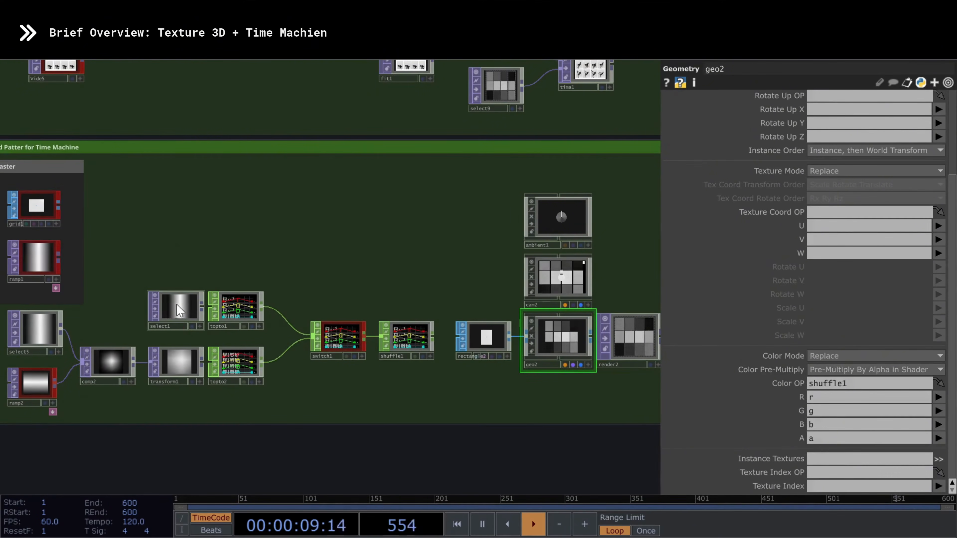
click(174, 307)
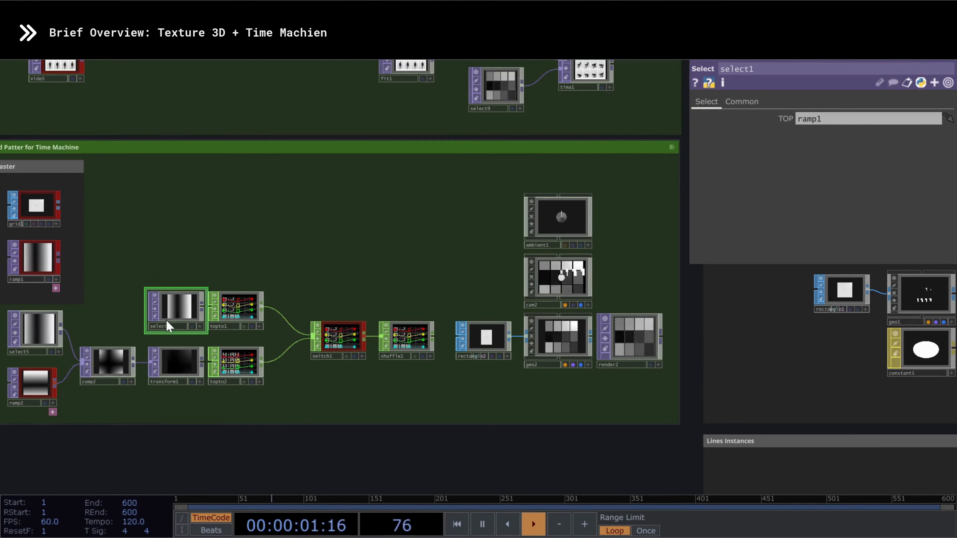
scroll(188, 311, up, 5)
click(310, 298)
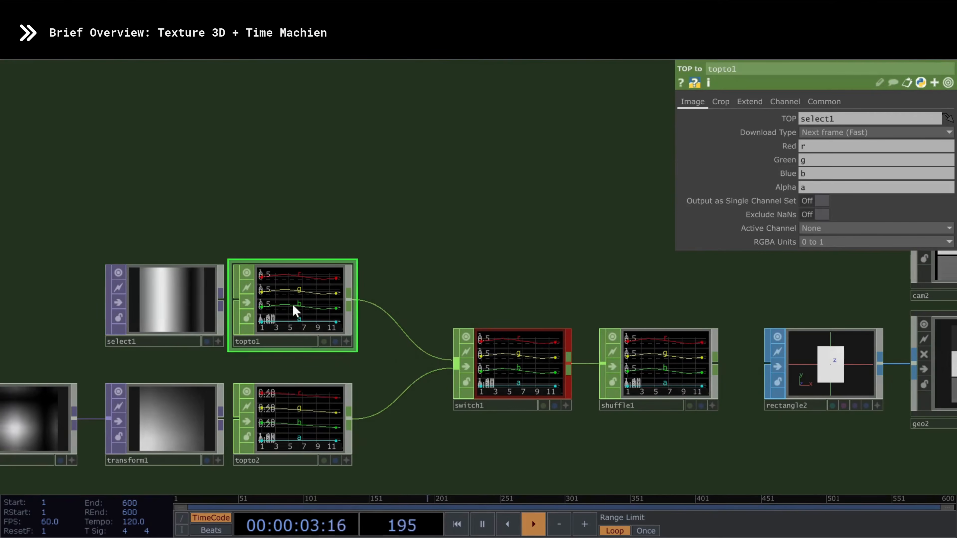
drag(172, 301, 824, 117)
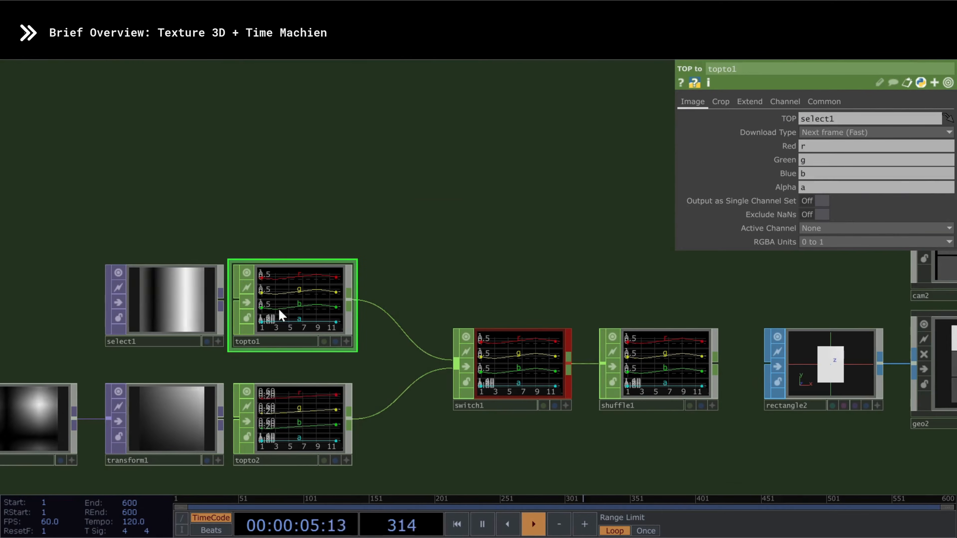
Check the Method options of shuffle1 and keep Sequence Channels by Name
drag(527, 424, 431, 387)
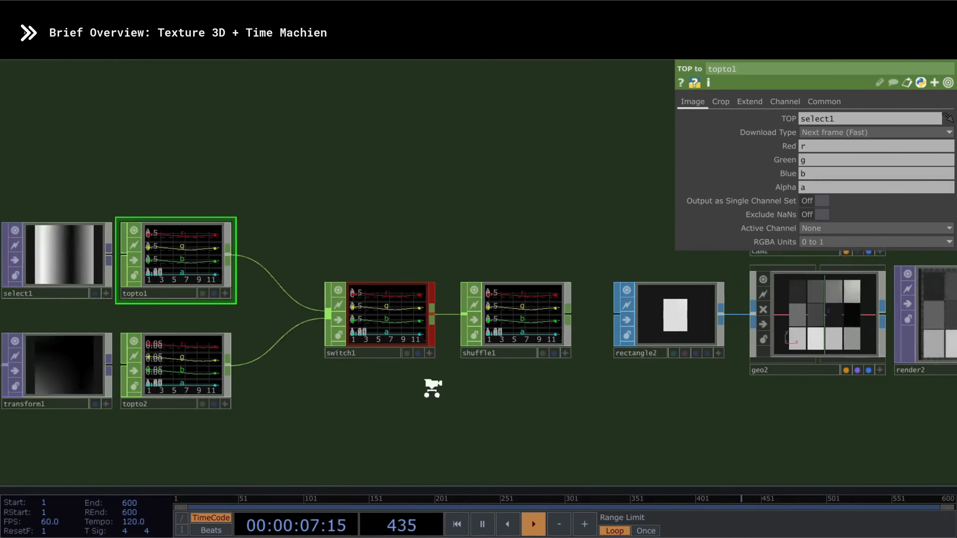
scroll(508, 325, down, 1)
click(508, 306)
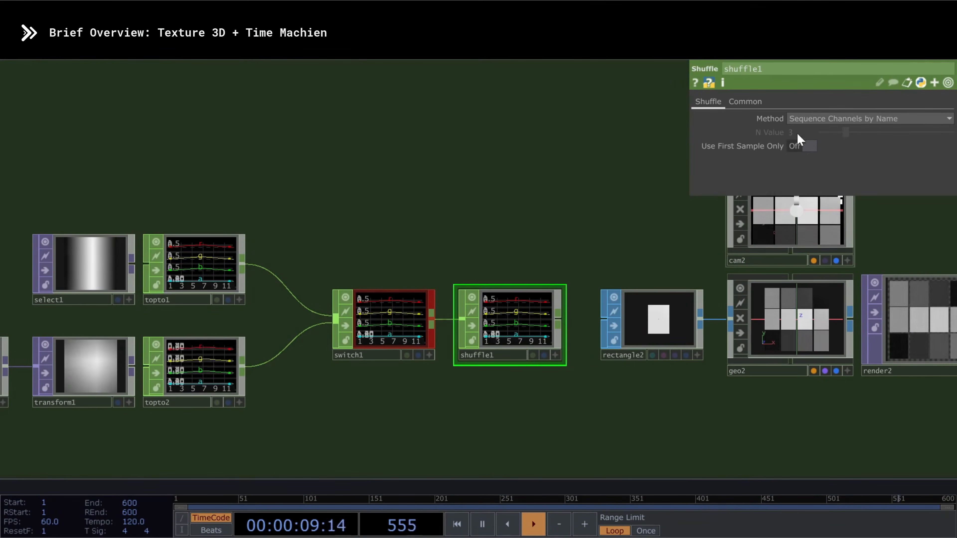
click(812, 119)
click(795, 155)
Assign shuffle1 as geo2's instance Color OP and map R, G and B to channels r, g and b
scroll(177, 356, down, 5)
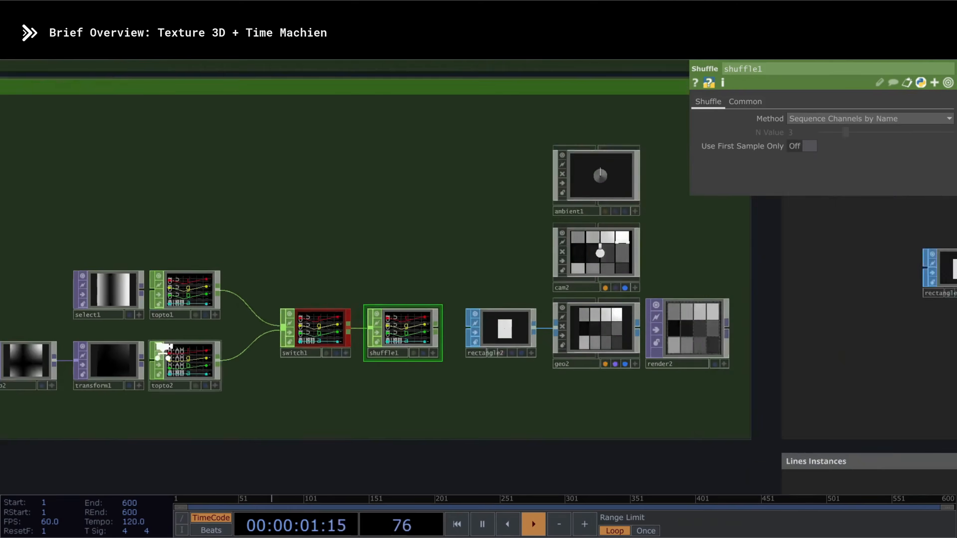
click(483, 338)
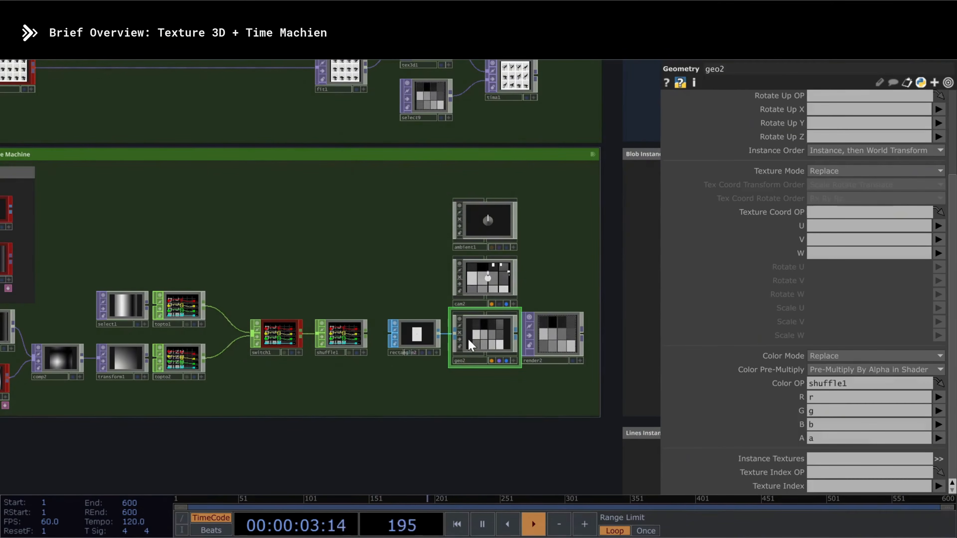
drag(403, 380, 400, 395)
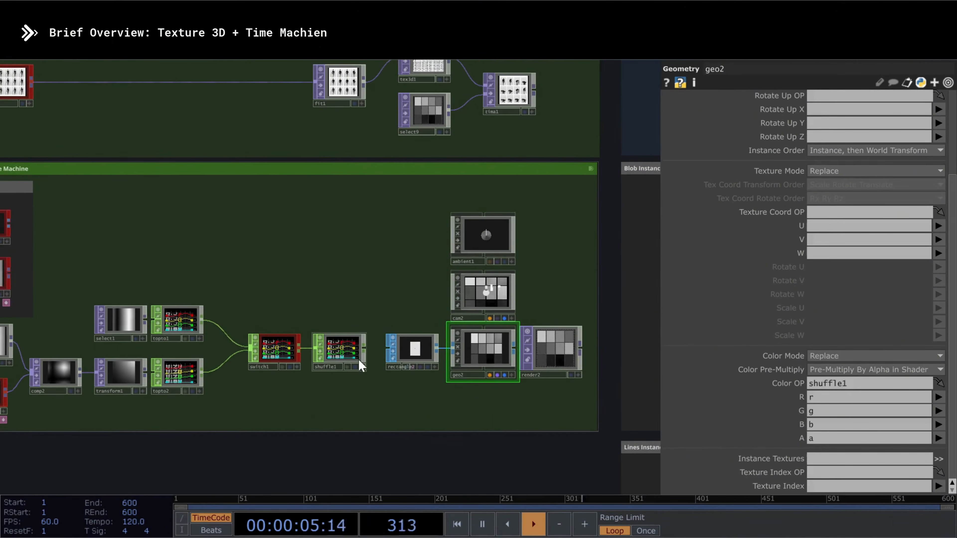
drag(344, 353, 821, 379)
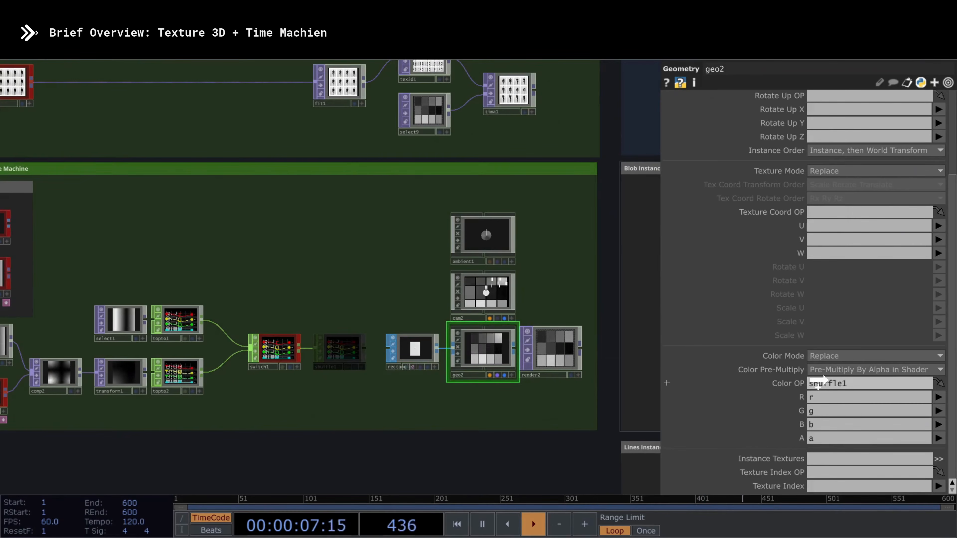
click(937, 398)
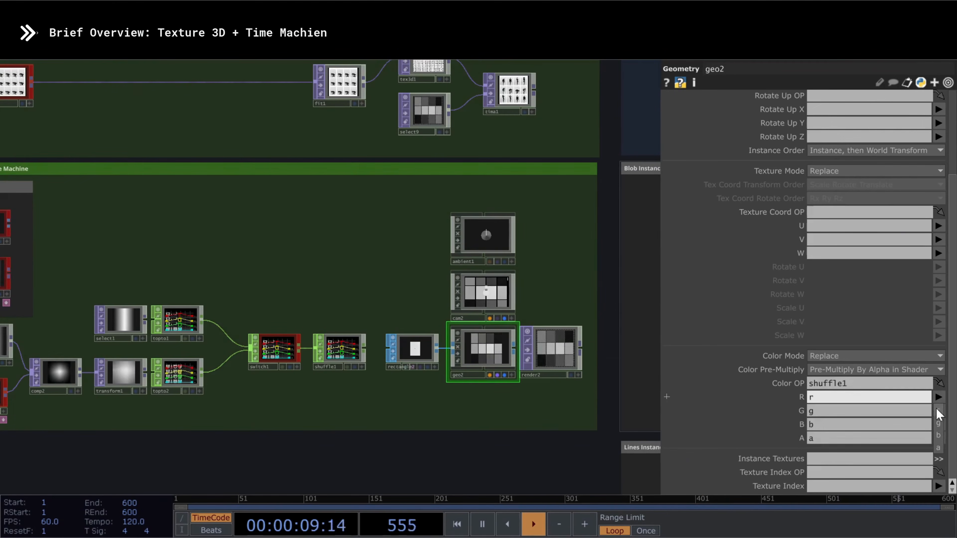
click(938, 410)
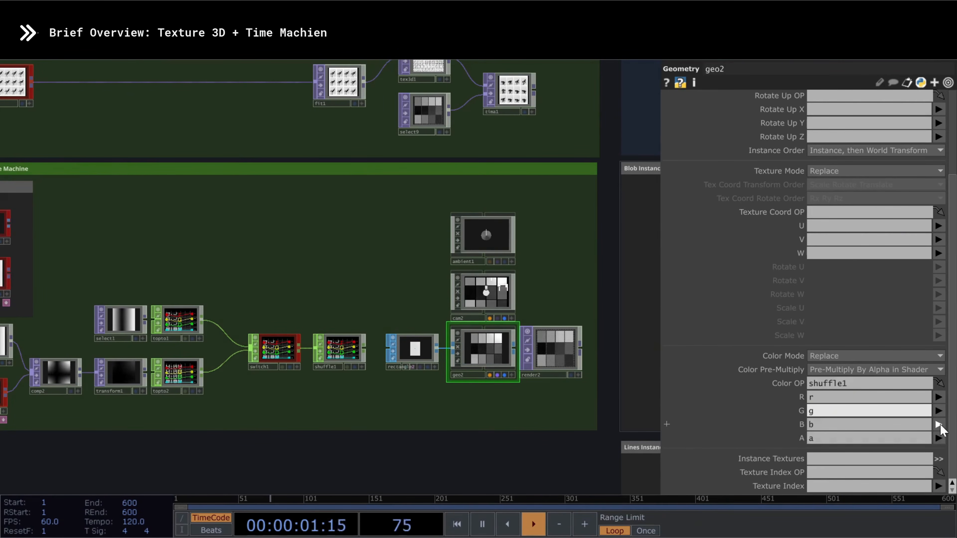
click(939, 424)
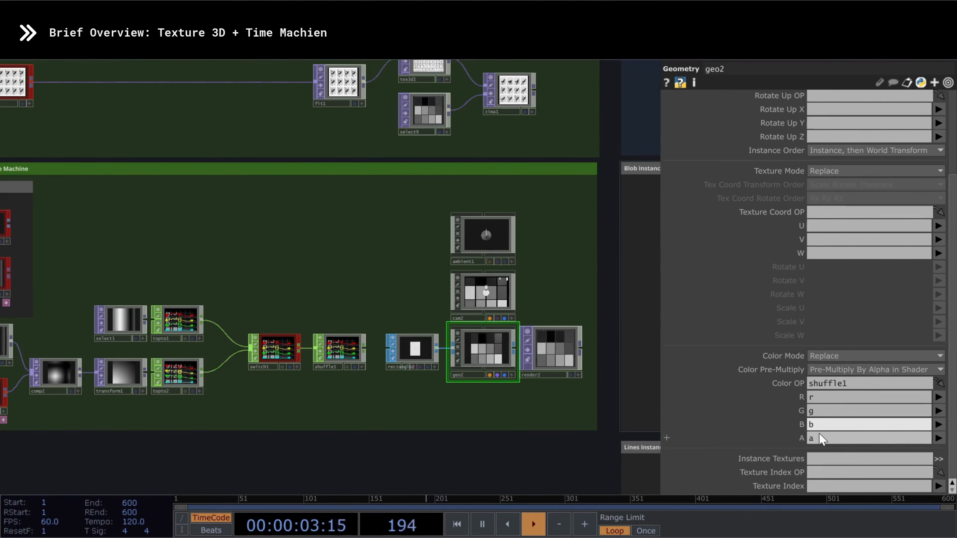
Examine the channels passing from switch1 to shuffle1 and the geo2 instances, keeping switch1 aligned with shuffle1
scroll(269, 350, up, 4)
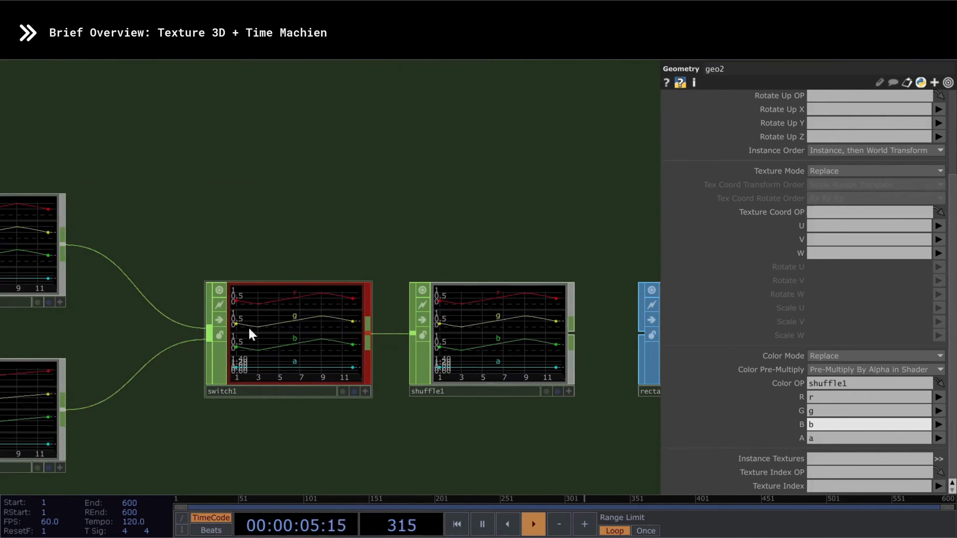
scroll(235, 358, down, 3)
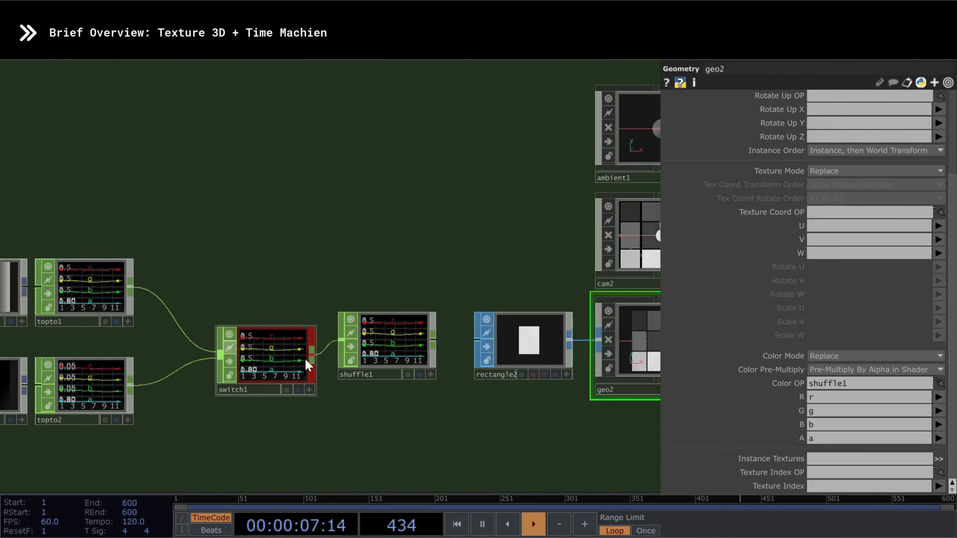
drag(506, 444, 338, 448)
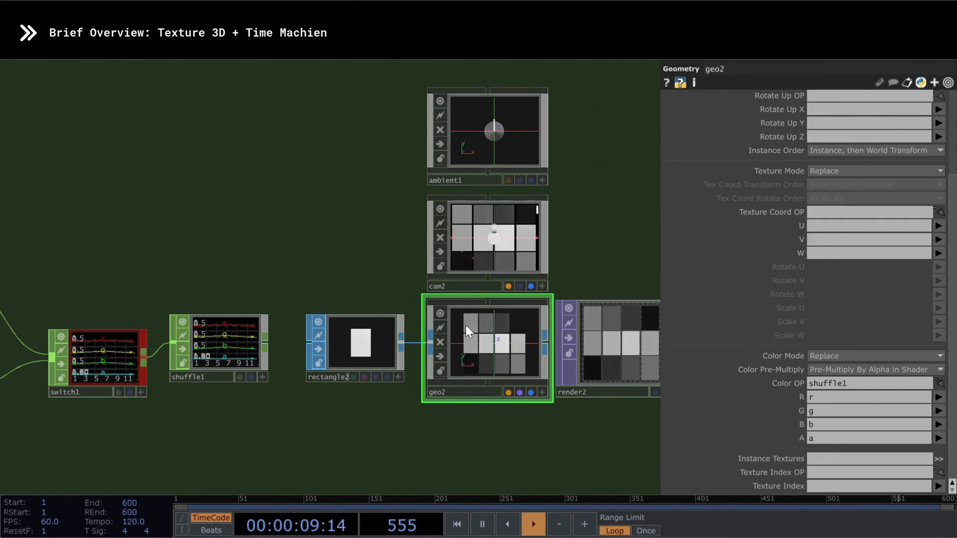
drag(111, 372, 111, 357)
drag(243, 419, 542, 398)
Switch the select5 viewer from the ramp image to a 3D point display
scroll(458, 402, down, 4)
drag(257, 356, 328, 338)
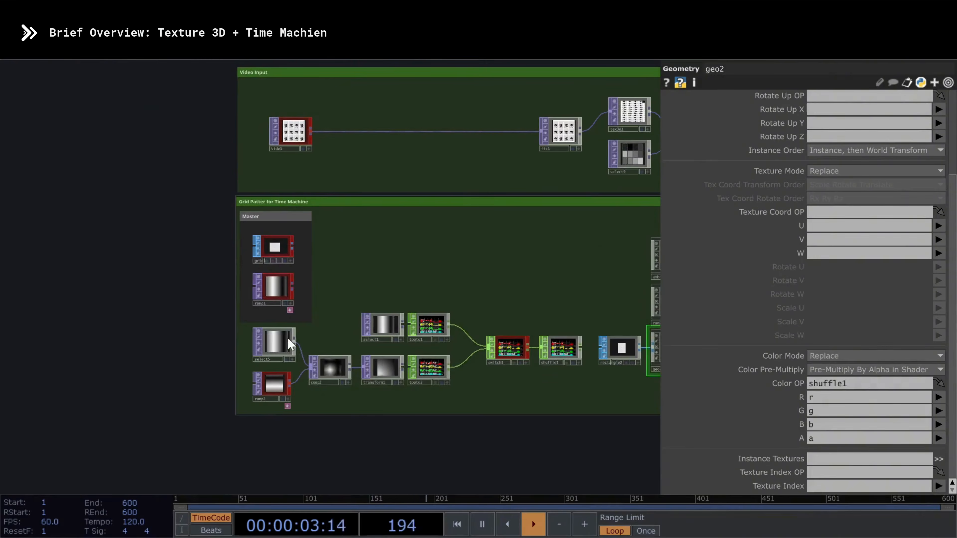
scroll(286, 347, up, 8)
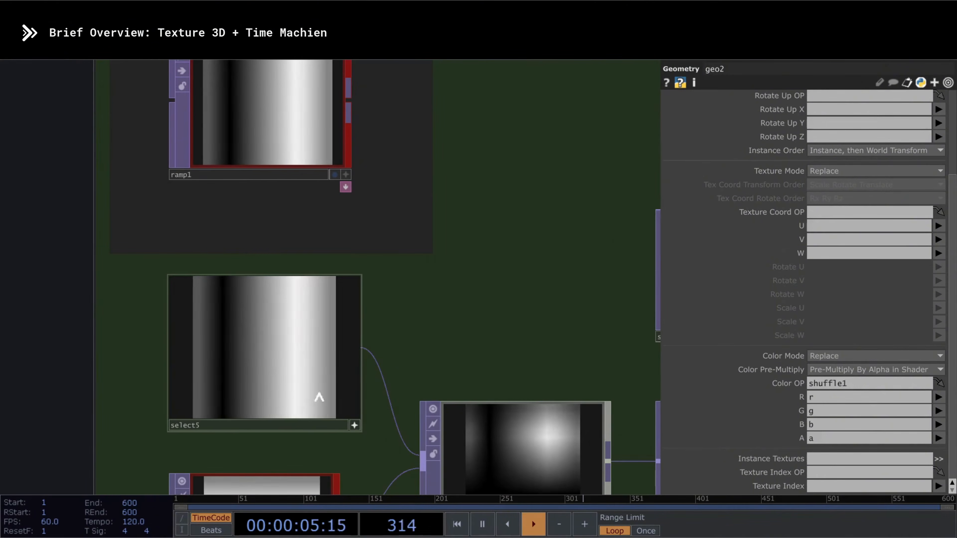
right_click(316, 397)
click(359, 483)
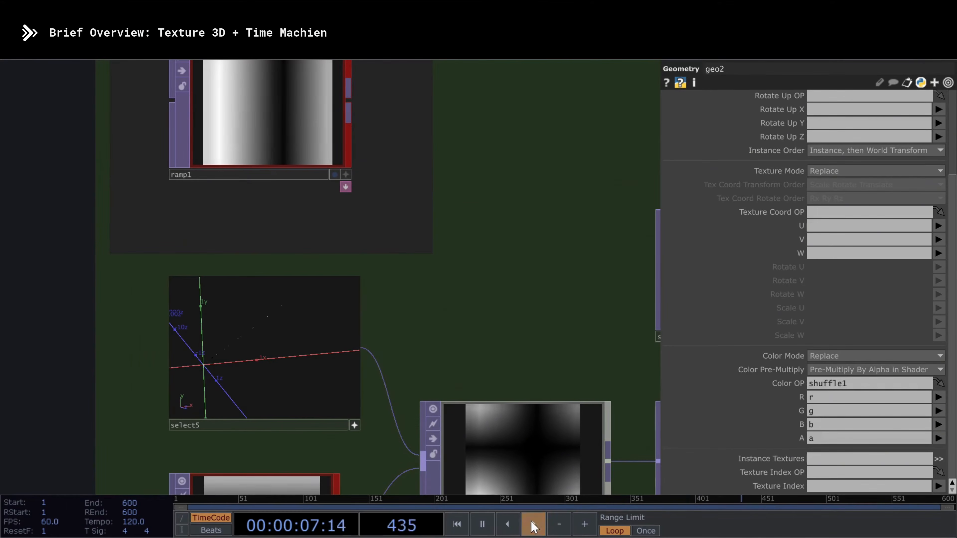
Pause the timeline and orbit select5's 3D point display to examine the ramp's points from other angles
key(space)
drag(295, 363, 265, 353)
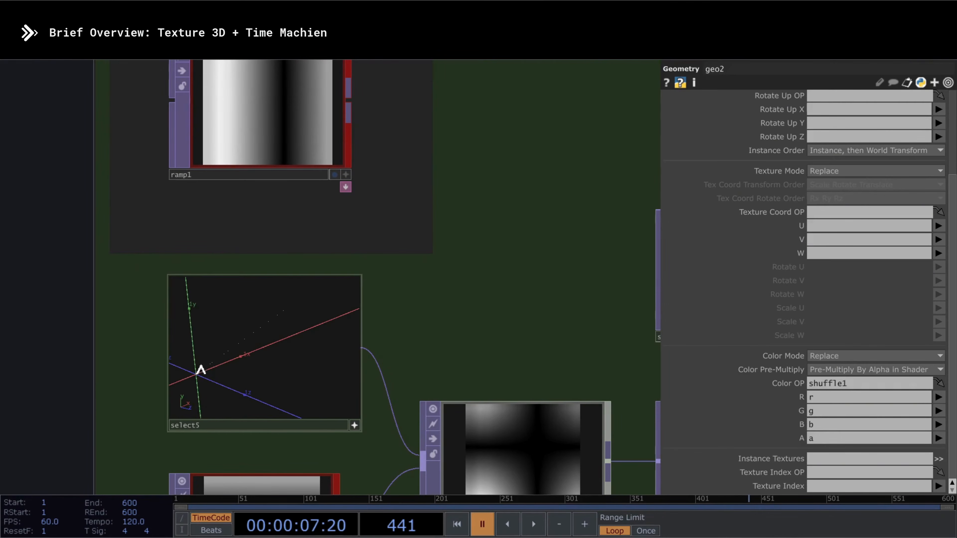
mouse_move(201, 370)
mouse_down()
mouse_move(212, 377)
mouse_move(199, 360)
mouse_up()
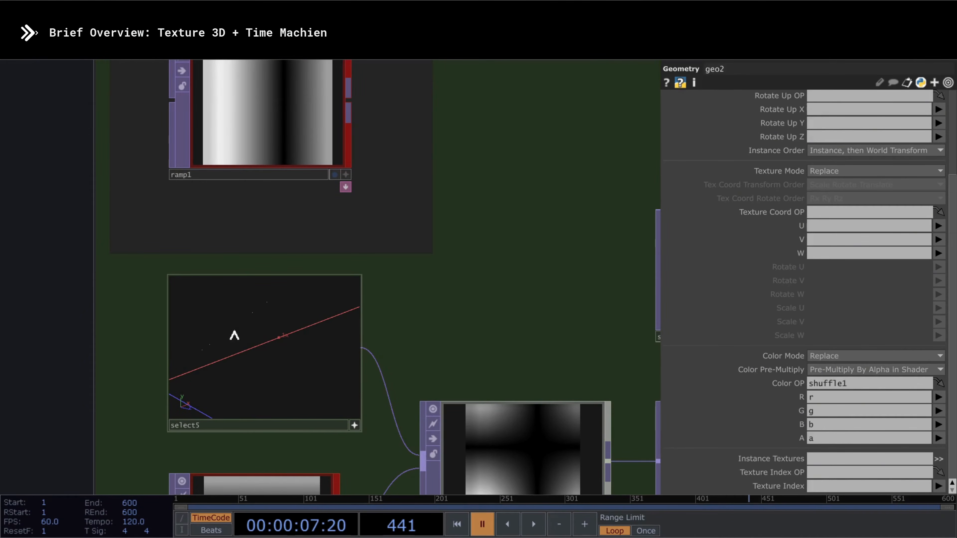
scroll(203, 361, down, 3)
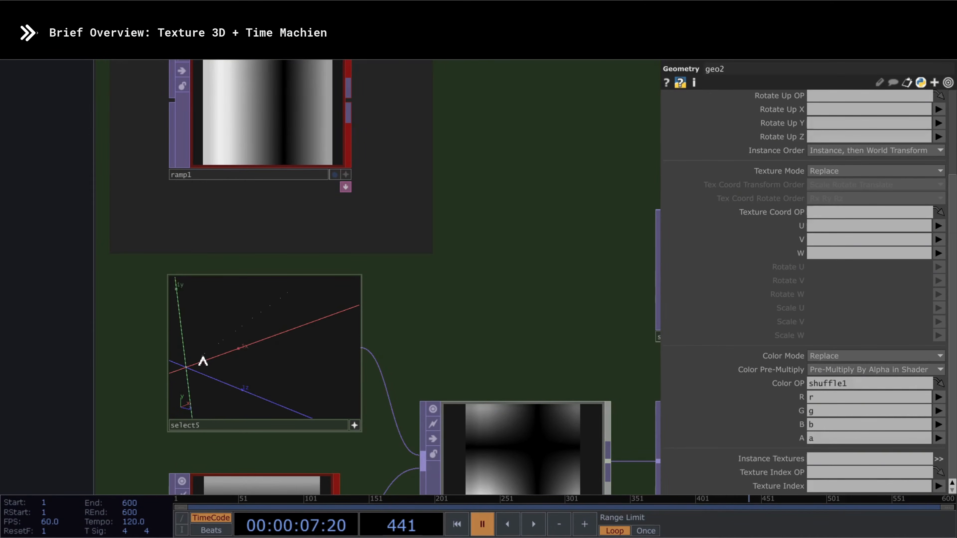
scroll(397, 346, down, 5)
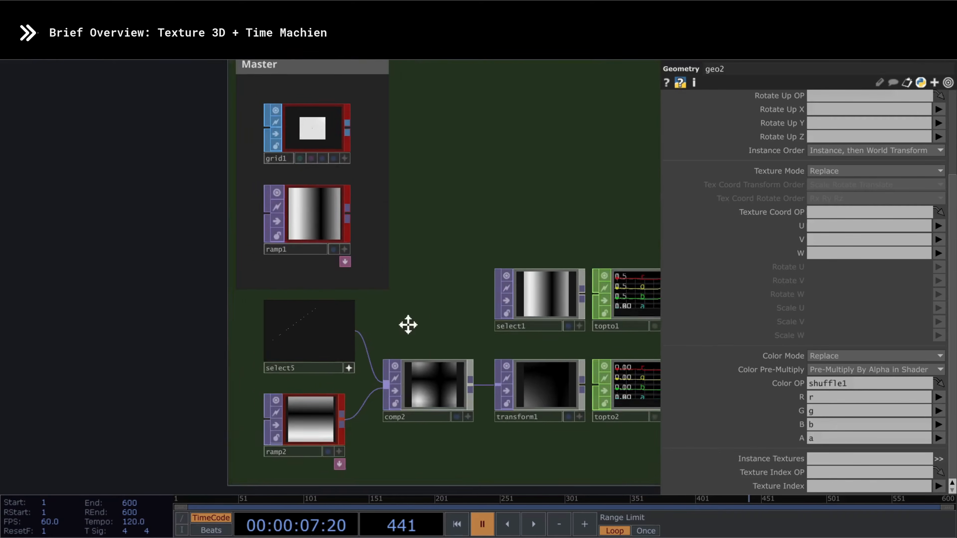
Follow the Grid Pattern chain from select5 and ramp2 through switch1 and shuffle1 to geo2's instances
drag(405, 325, 254, 259)
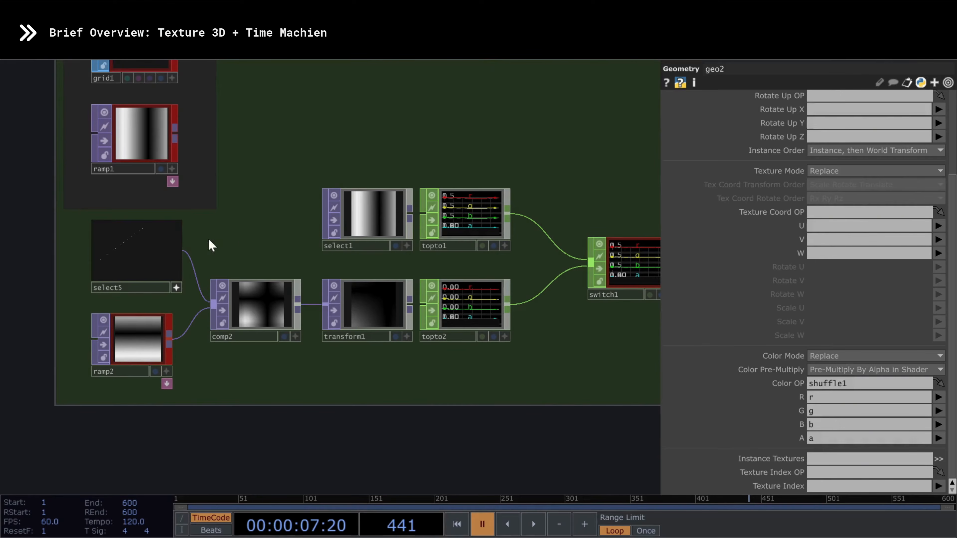
scroll(421, 312, down, 3)
drag(421, 312, 427, 261)
scroll(426, 257, up, 4)
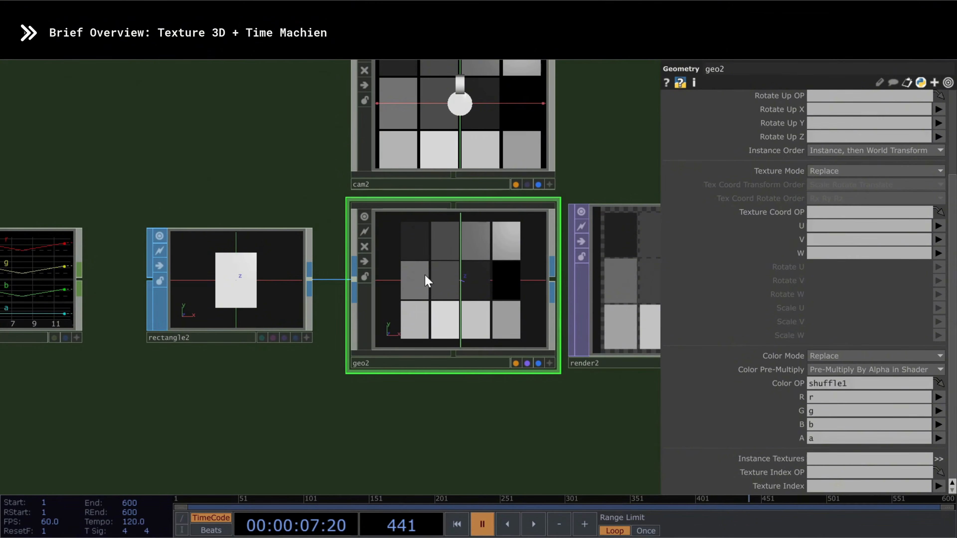
scroll(526, 267, down, 6)
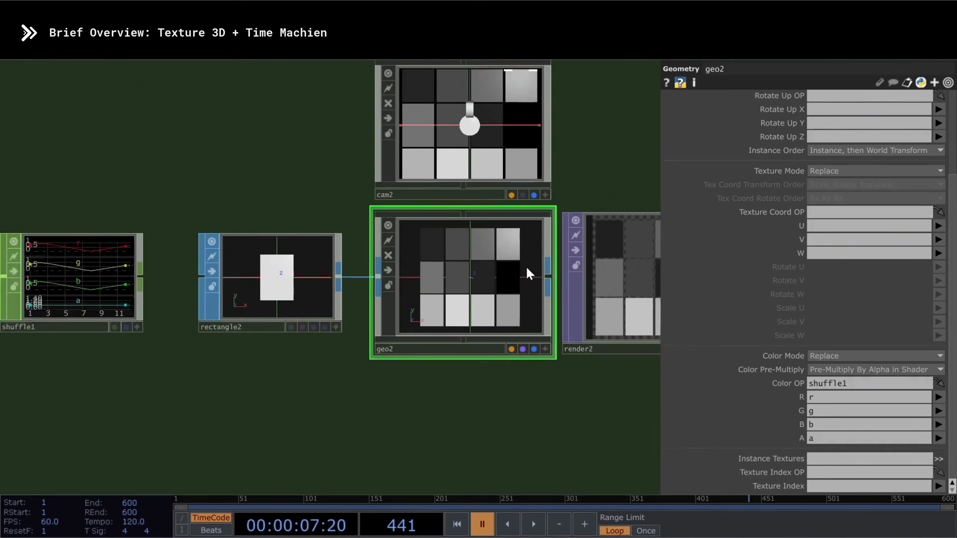
drag(411, 316, 478, 325)
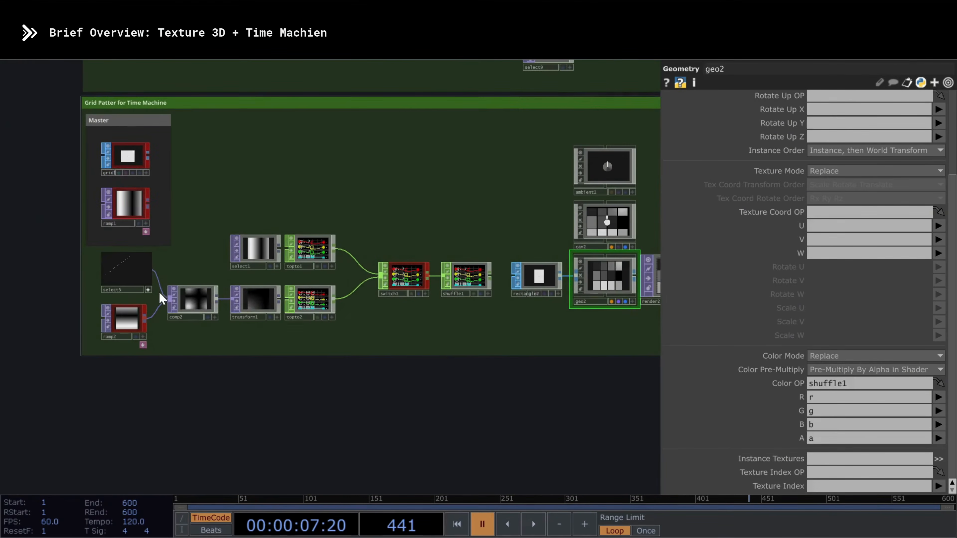
Inspect ramp2's settings and comp2's Multiply operation, and resume playback to watch the combined gradients
click(128, 320)
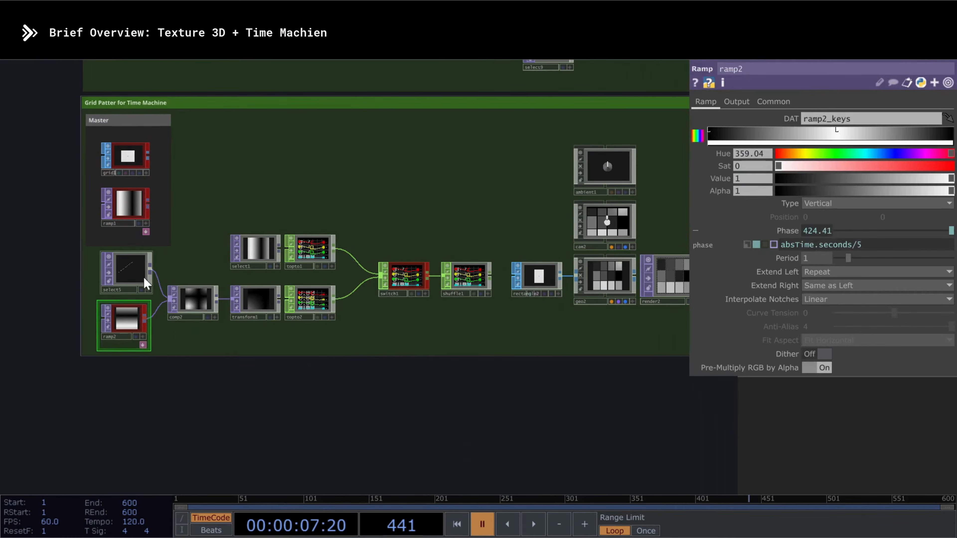
click(185, 300)
scroll(250, 313, up, 4)
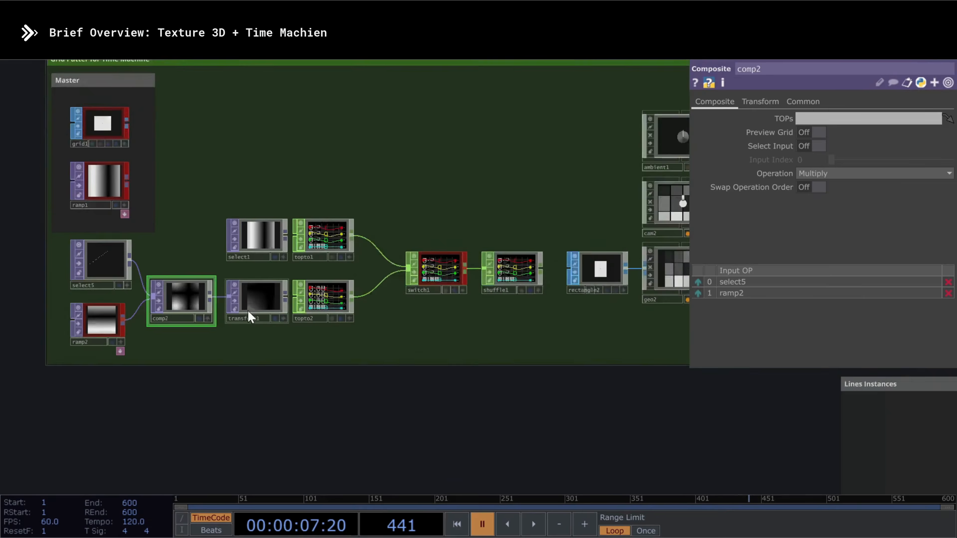
key(space)
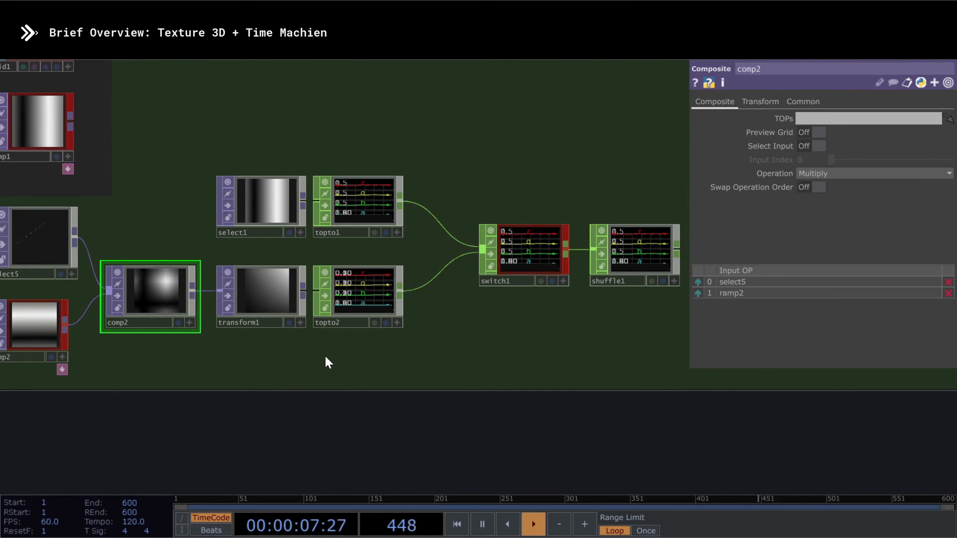
Set switch1's Index to 1 to feed the grid with the combined ramps from topto2
drag(532, 332, 422, 369)
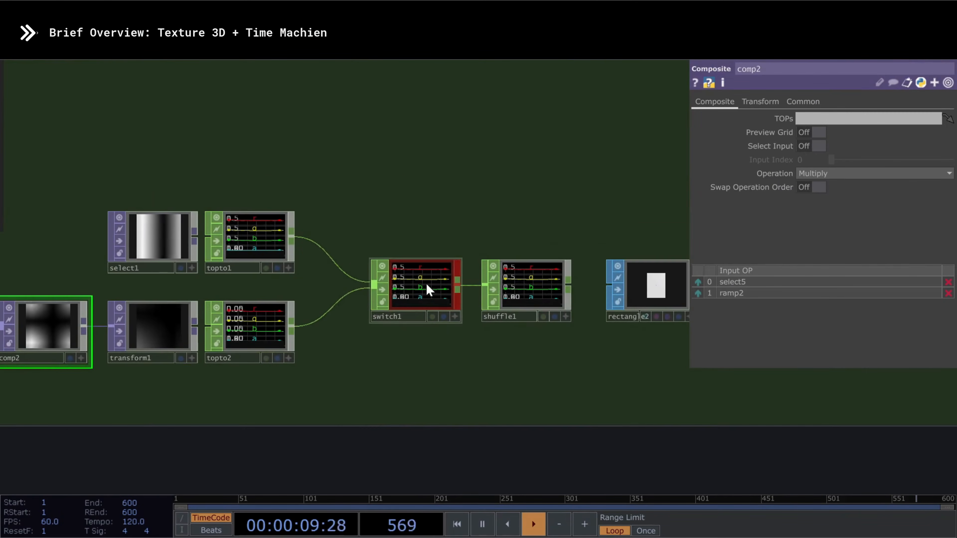
click(418, 282)
drag(531, 356, 392, 376)
scroll(392, 376, down, 1)
drag(527, 376, 467, 379)
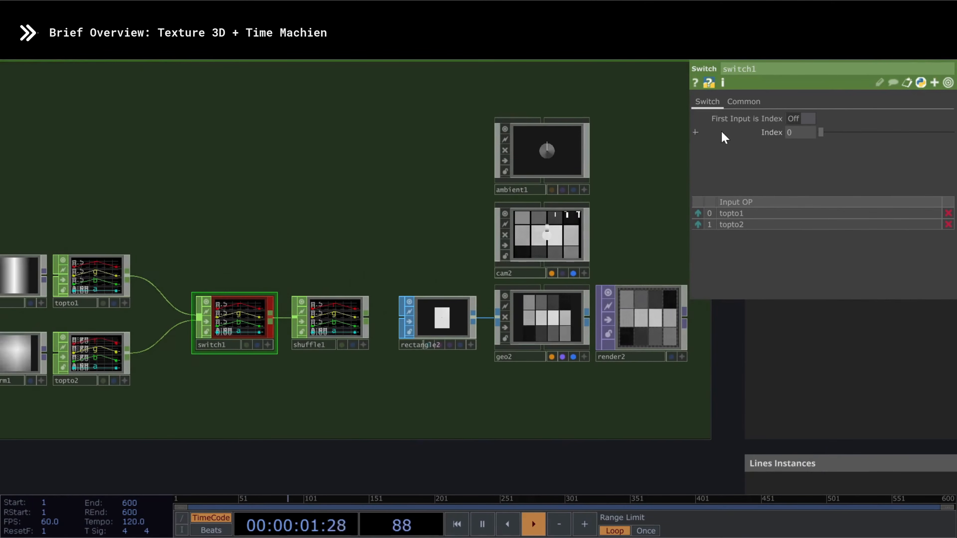
click(799, 134)
text(1)
key(Return)
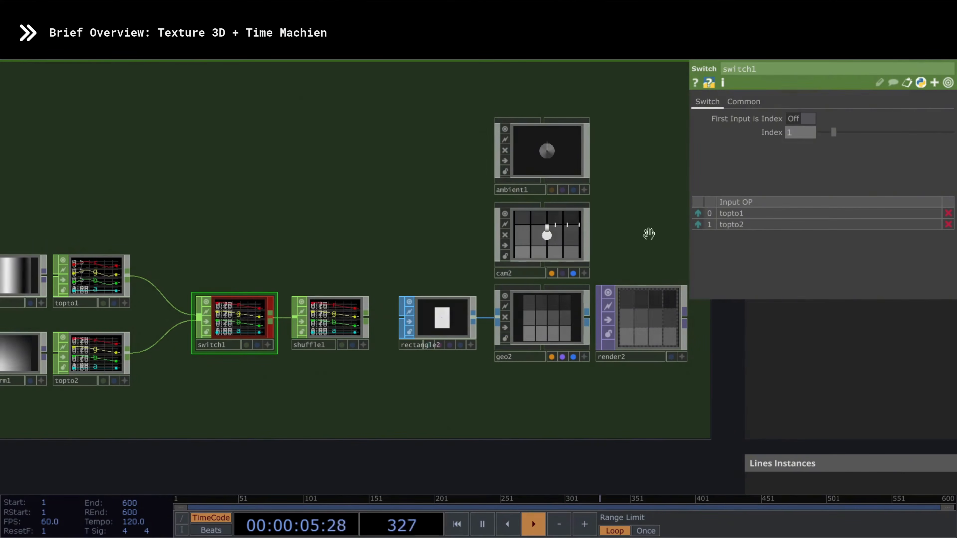
Set switch1's Index back to 0 to feed the grid from topto1
click(800, 132)
text(0)
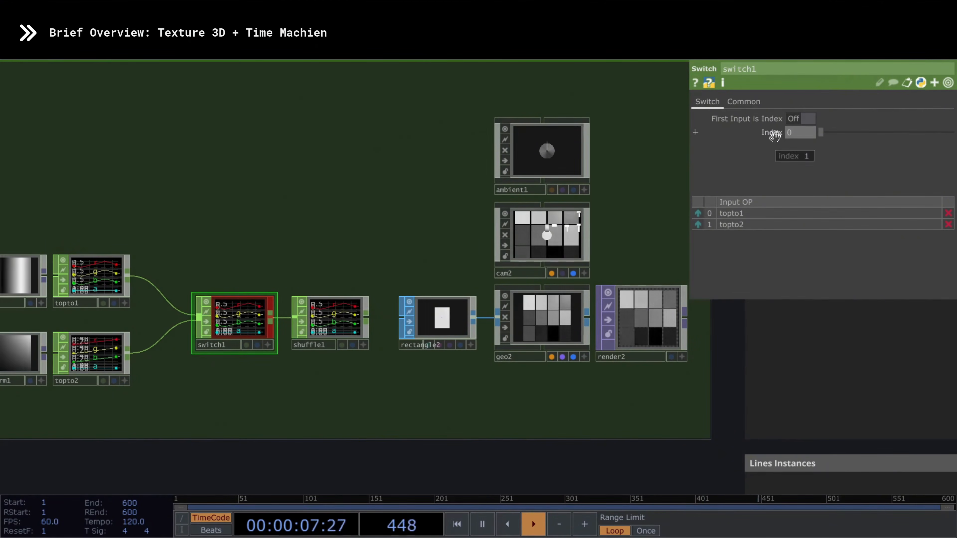
key(Return)
Trace render2 into the select9 TOP of the Video Input group and examine the Time Machine output
scroll(603, 364, down, 3)
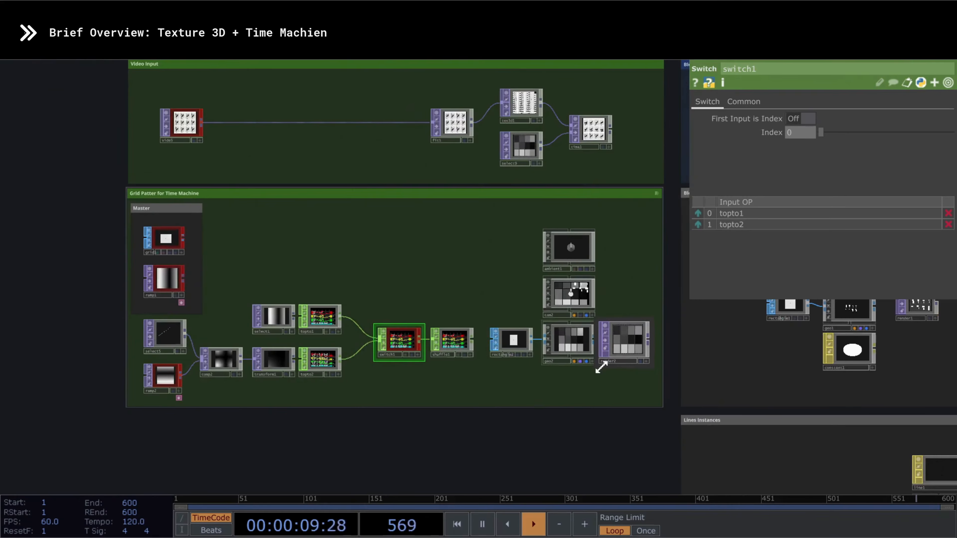
drag(607, 328, 524, 146)
click(523, 146)
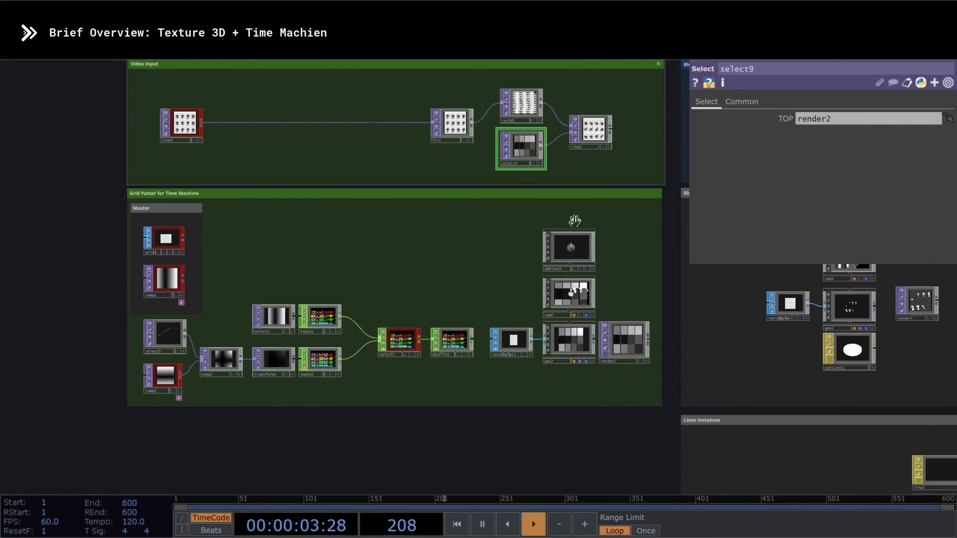
scroll(632, 85, up, 2)
scroll(587, 113, up, 8)
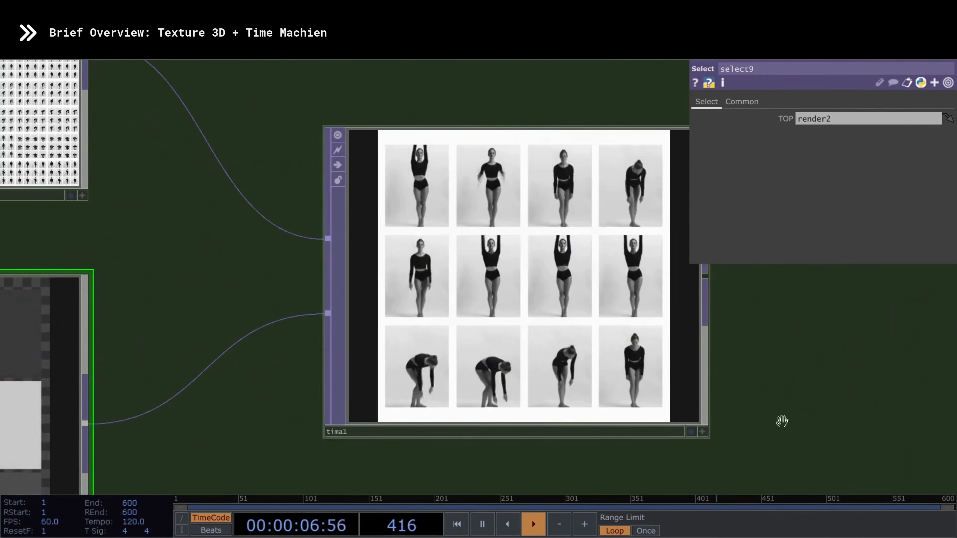
drag(782, 421, 729, 373)
Switch to the TouchDesigner beginner's course web page and read the section Why This Course Stands Out with its three feature blurbs
click(374, 210)
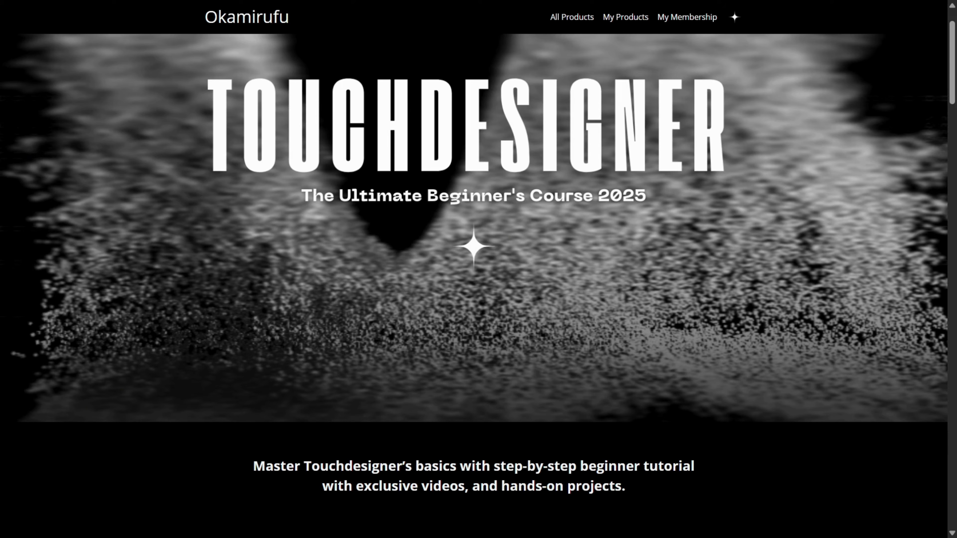
scroll(866, 131, down, 12)
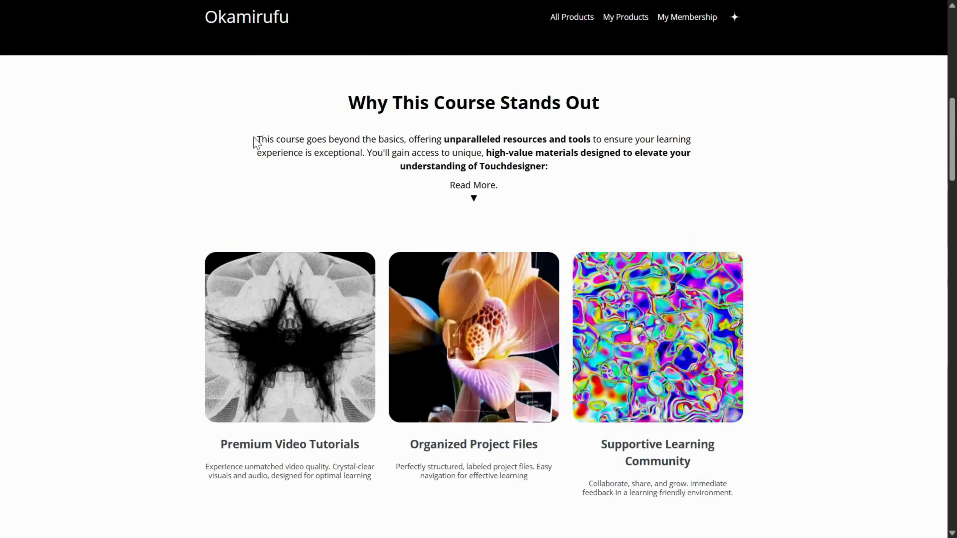
drag(257, 140, 604, 184)
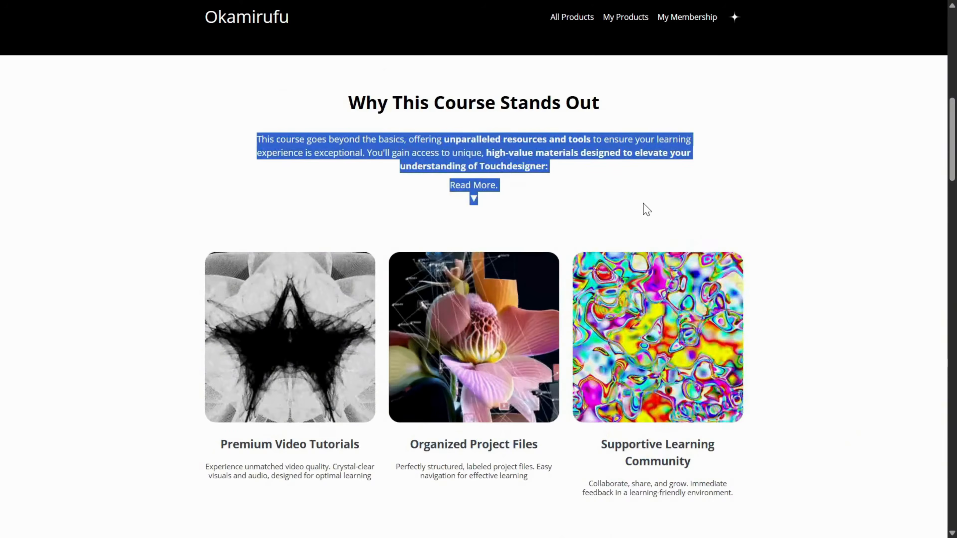
click(644, 210)
scroll(677, 218, down, 3)
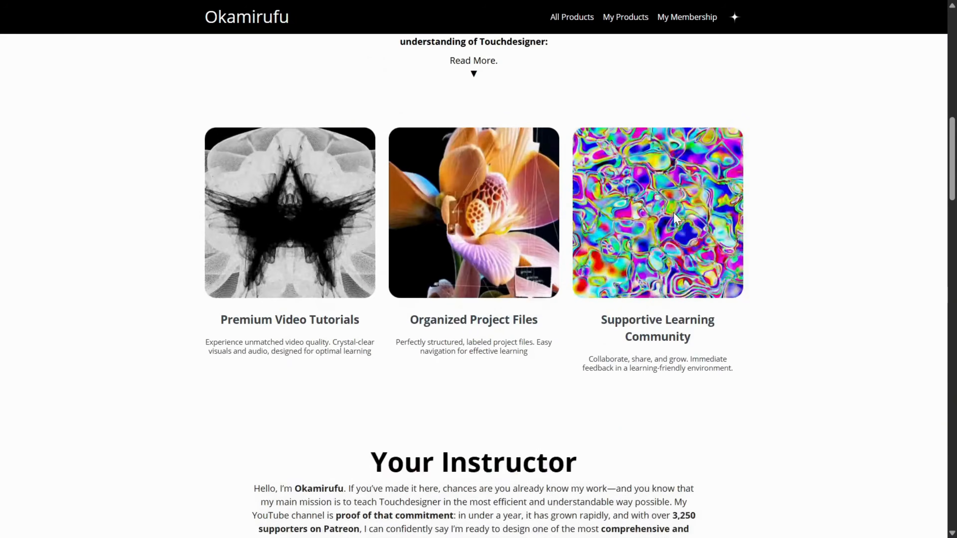
drag(212, 319, 520, 353)
drag(608, 320, 816, 351)
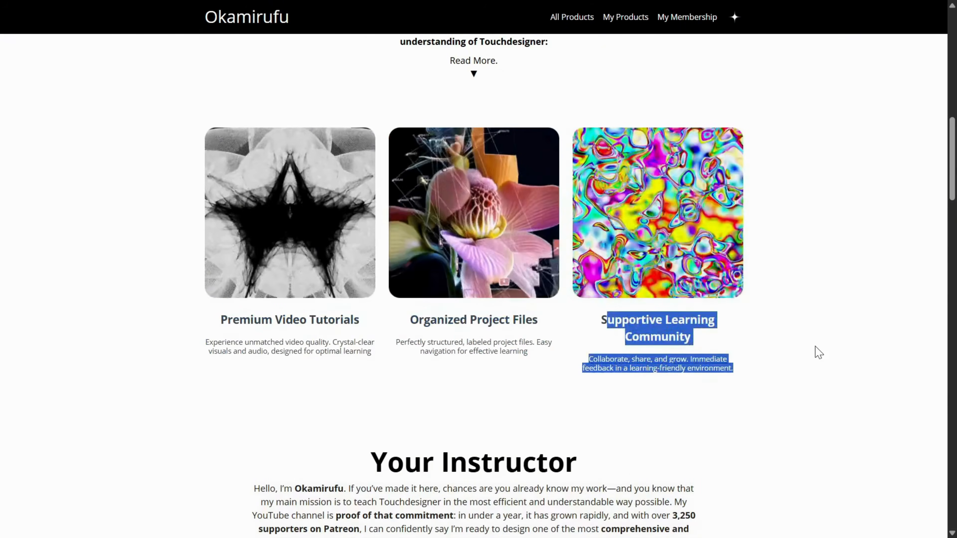
Review the course's pricing options and go through the Curriculum modules from Module 01 to the closing section
scroll(816, 351, down, 5)
scroll(820, 349, down, 15)
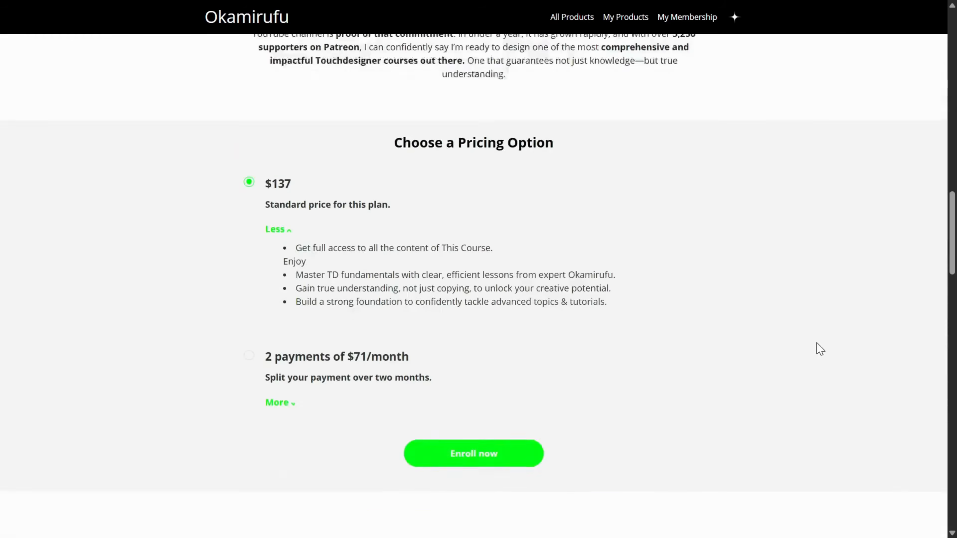
scroll(820, 349, down, 4)
scroll(820, 349, up, 1)
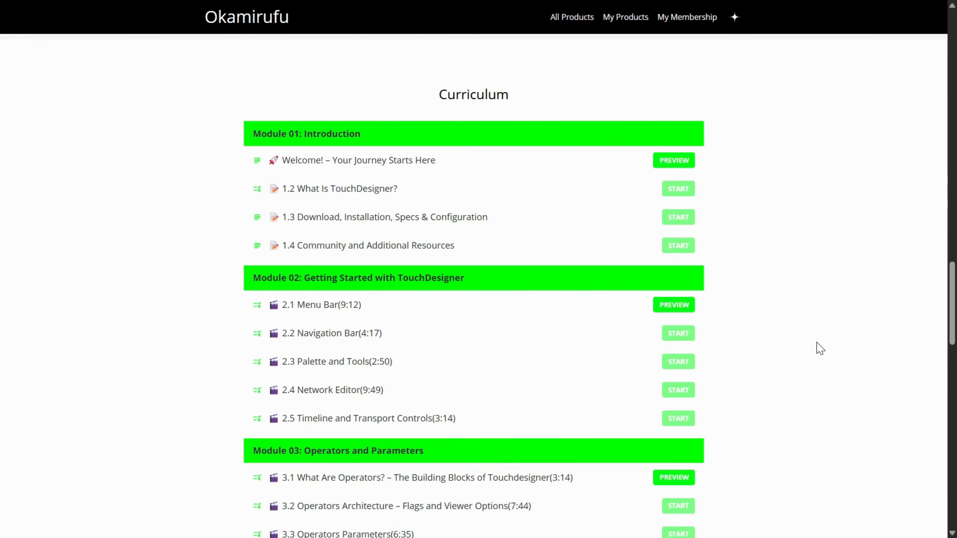
scroll(806, 353, down, 8)
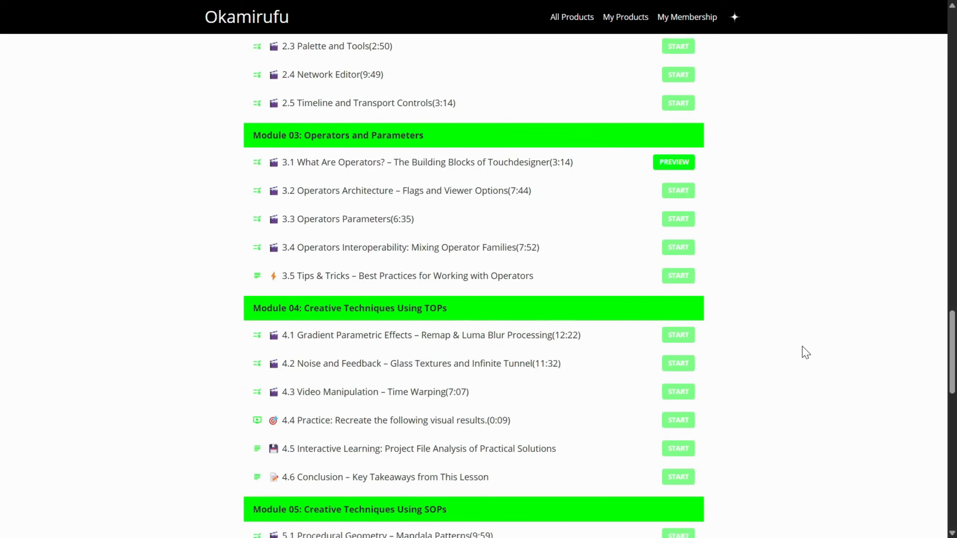
scroll(806, 353, down, 6)
scroll(806, 353, down, 6)
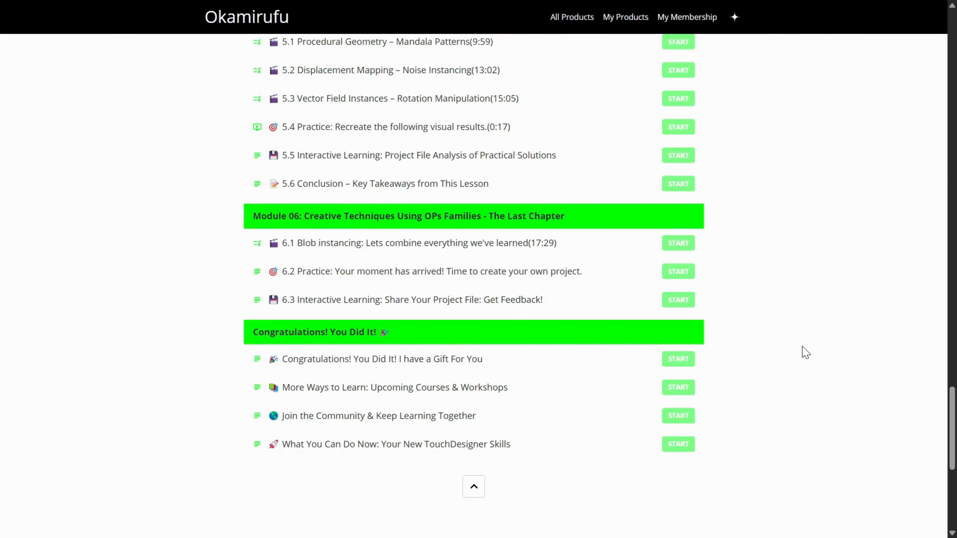
scroll(805, 352, down, 2)
scroll(804, 351, up, 10)
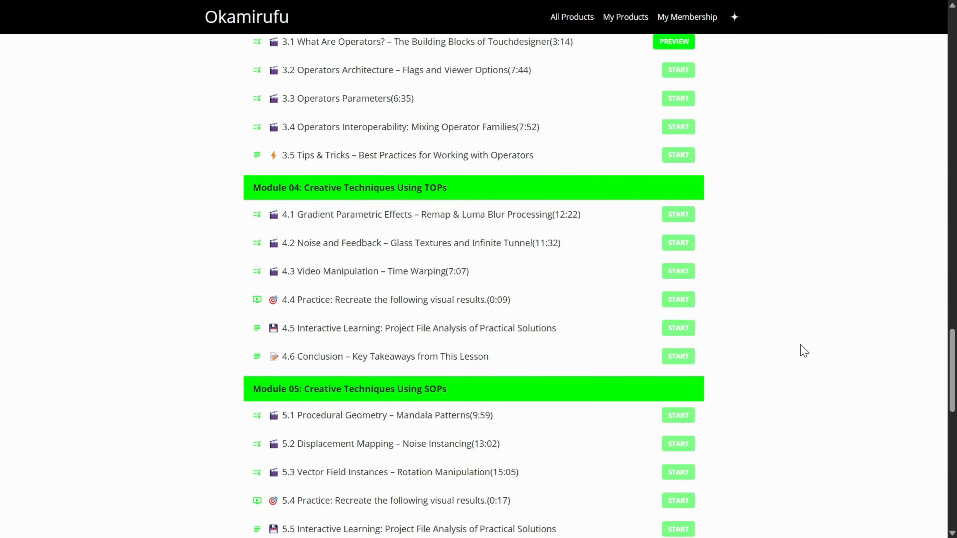
scroll(804, 351, up, 8)
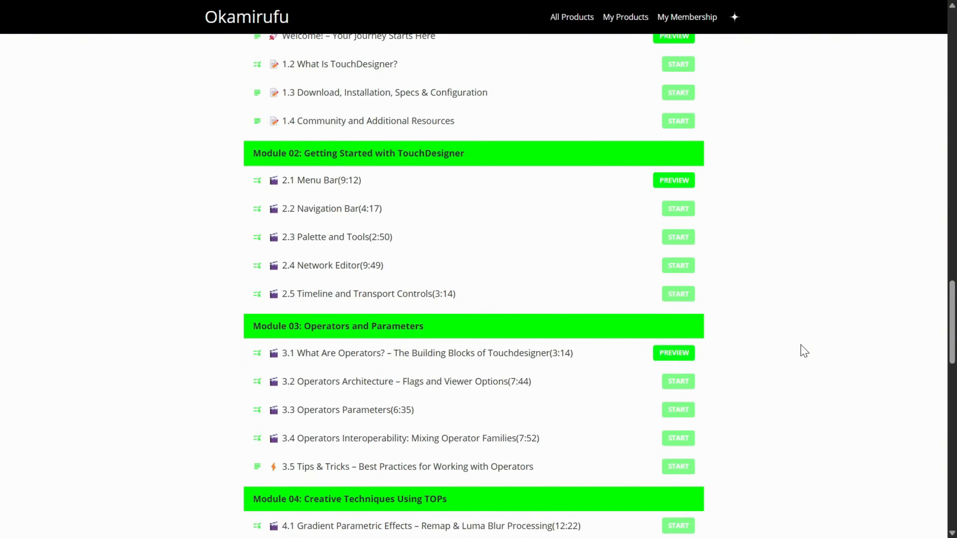
scroll(805, 351, up, 3)
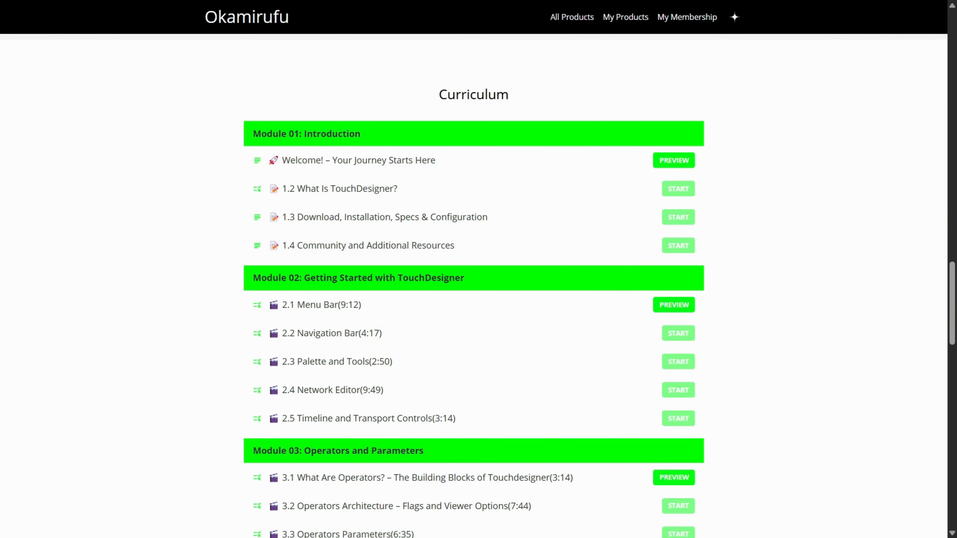
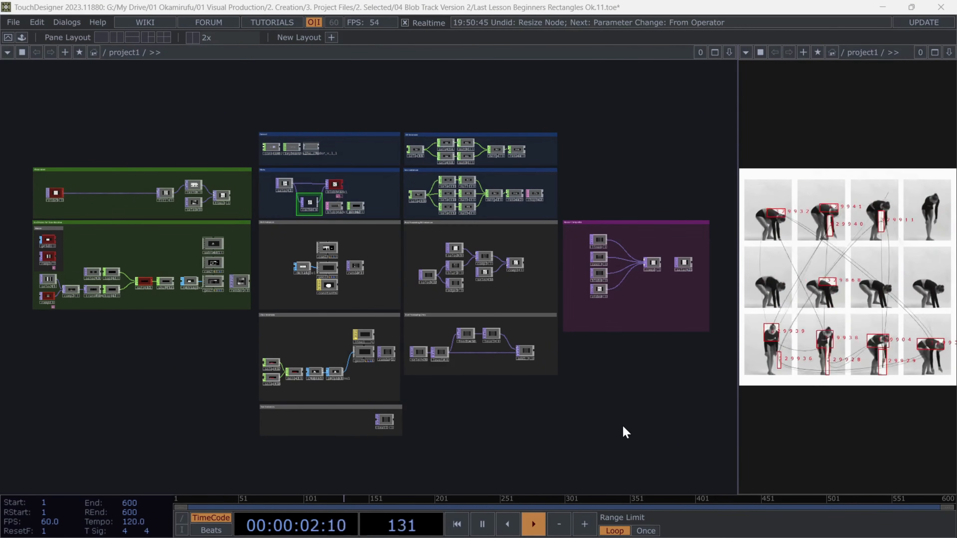
Show the reference links between operators across the TouchDesigner network and focus on the Control and Blobs groups
scroll(251, 139, up, 6)
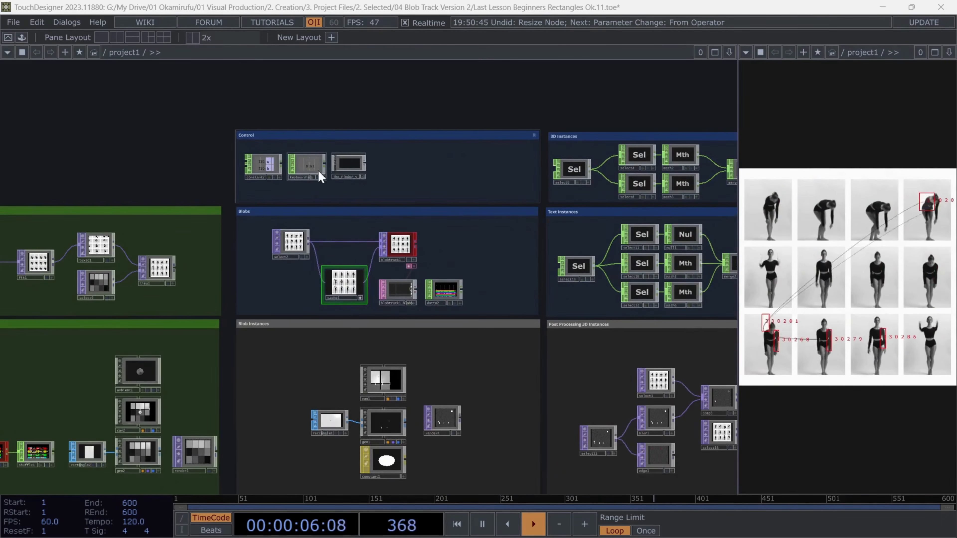
key(x)
scroll(484, 339, down, 5)
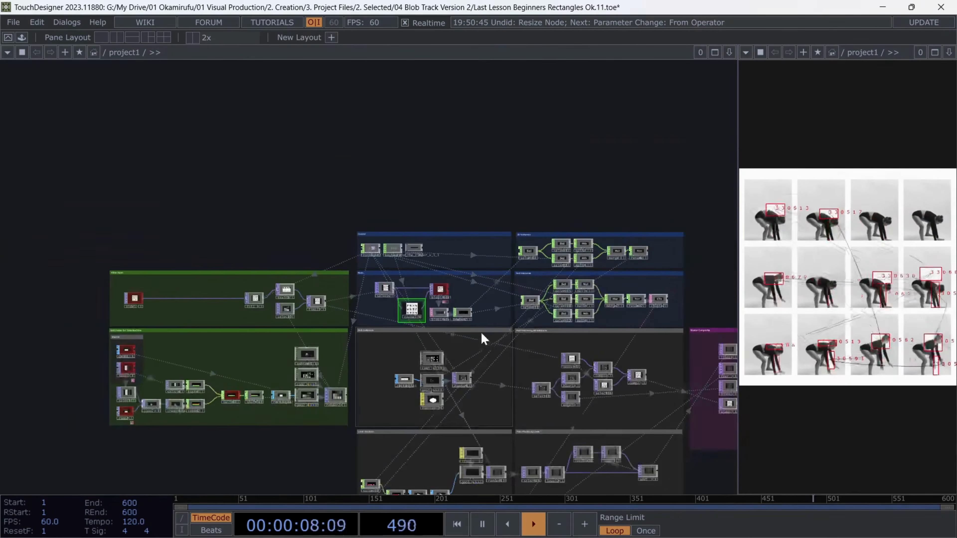
scroll(495, 310, up, 5)
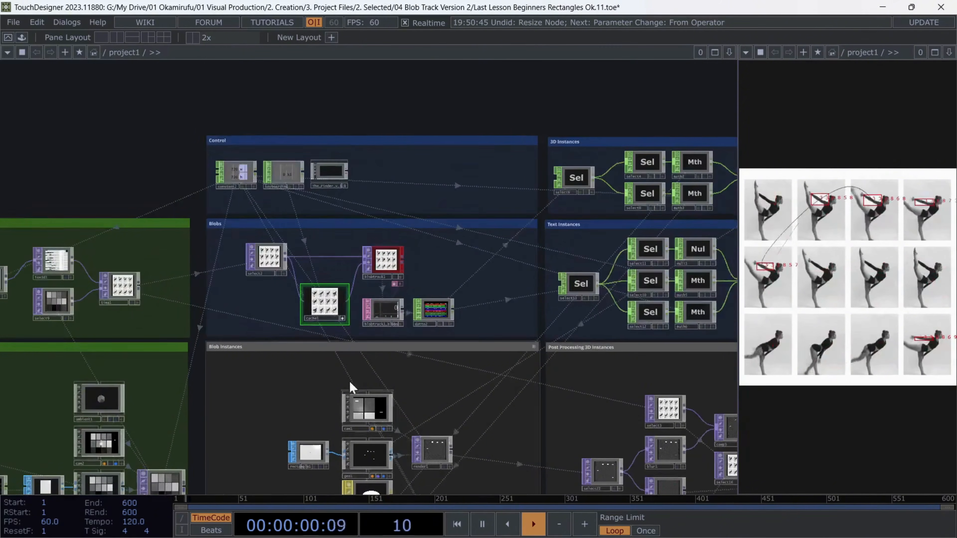
scroll(305, 192, up, 5)
drag(341, 234, 357, 244)
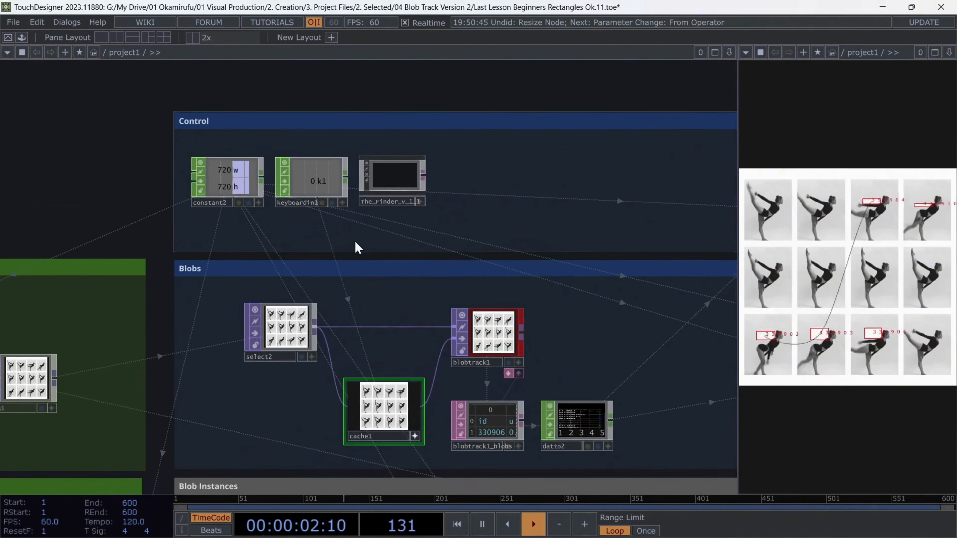
Show the parameters of The_Finder_v_1_1 in the Control group and list every expression that references constant2
click(394, 193)
drag(512, 174, 379, 233)
key(p)
scroll(284, 237, up, 3)
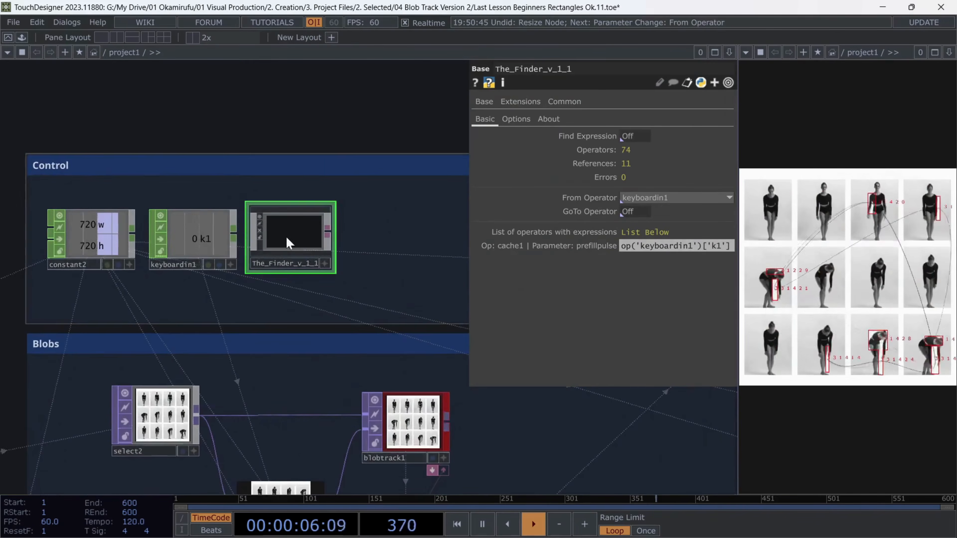
scroll(389, 214, down, 3)
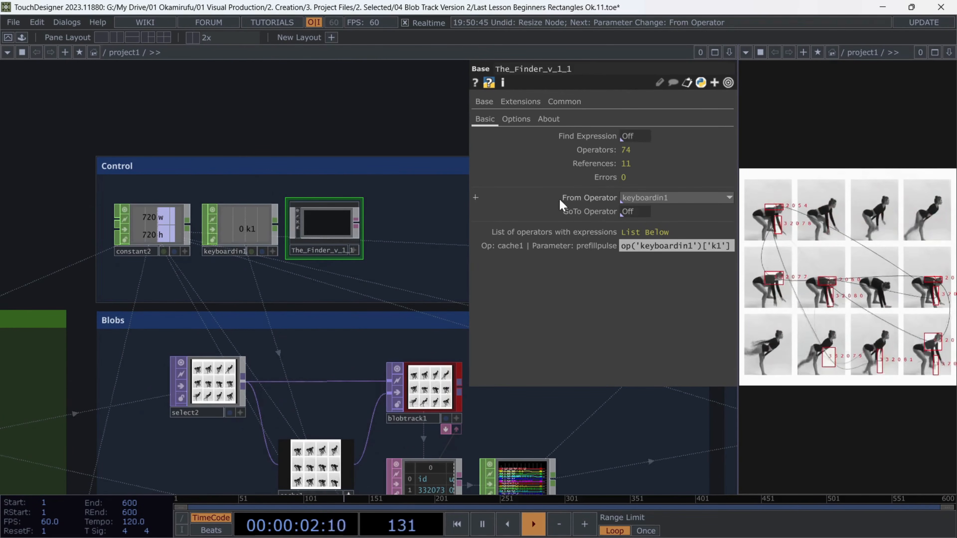
click(638, 196)
click(644, 215)
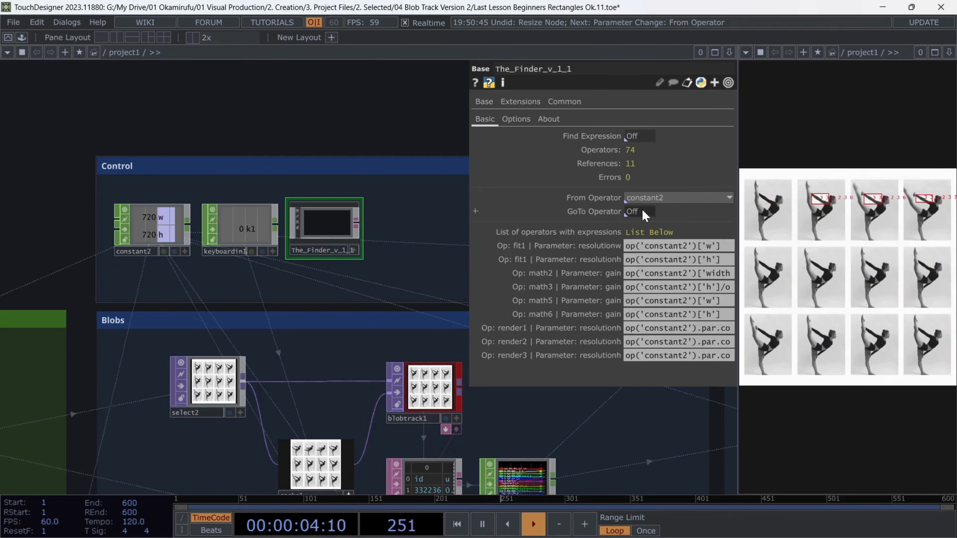
Examine constant2's w and h channels, and check the custom resolution on the fit1 TOP in the Video Input group
click(187, 226)
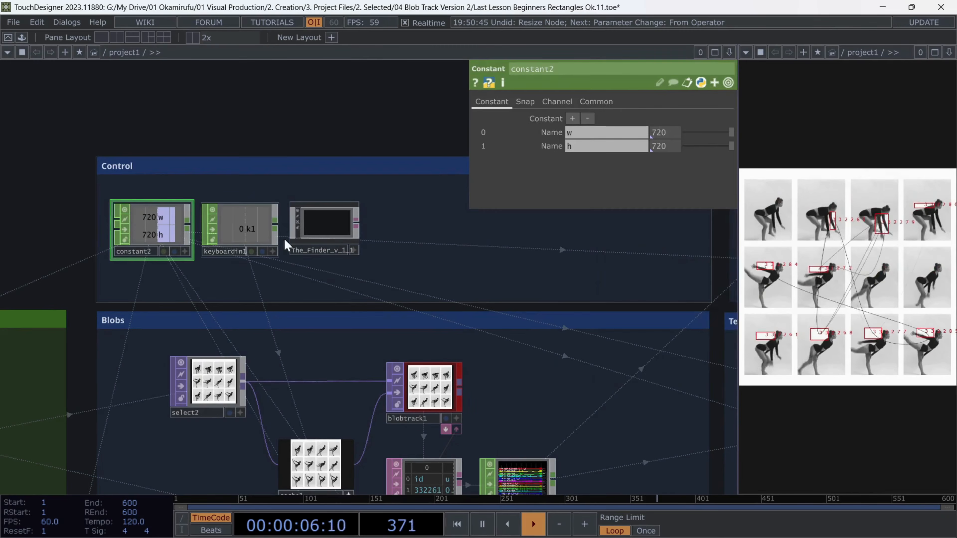
click(302, 234)
scroll(378, 294, down, 3)
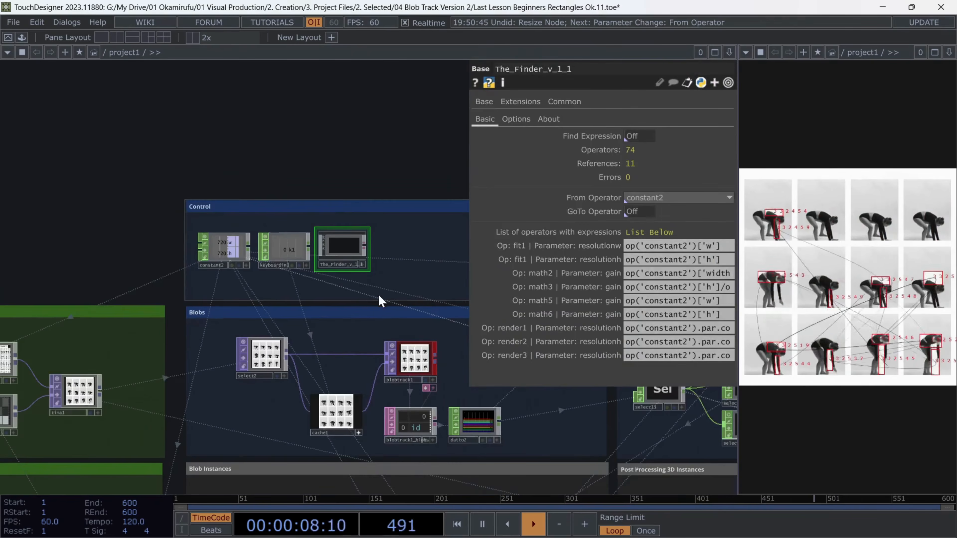
drag(124, 334, 390, 296)
click(172, 343)
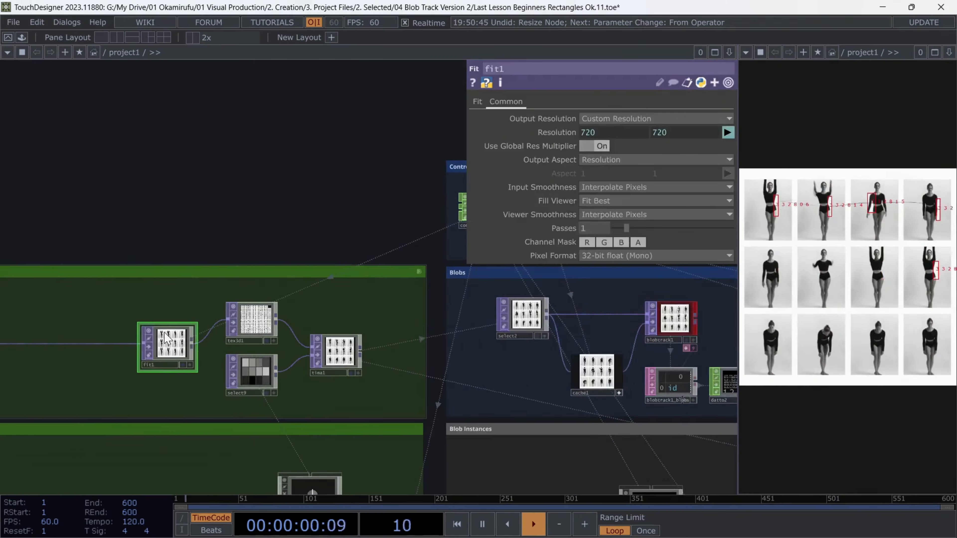
Link fit1's resolution width and height to constant2's w and h channels as CHOP references
drag(357, 155, 141, 168)
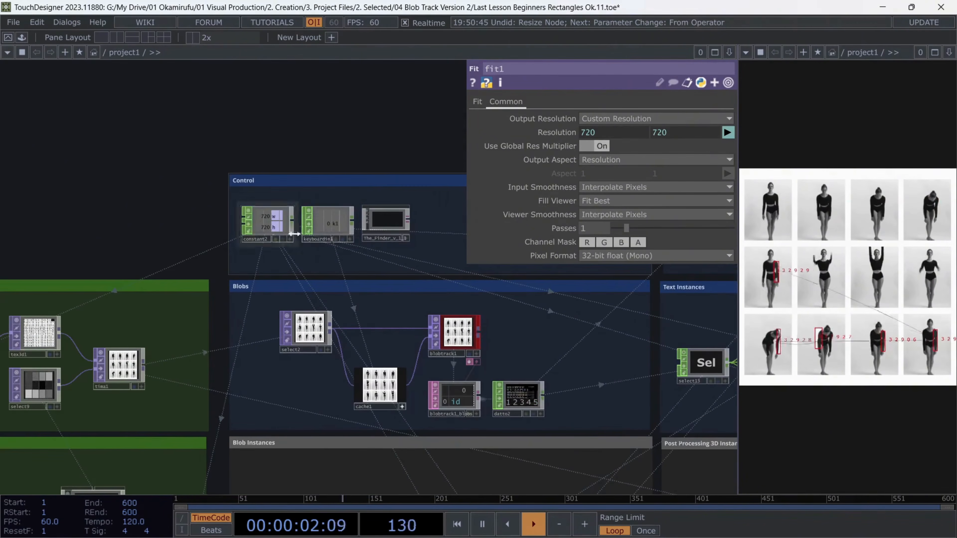
drag(596, 146, 616, 136)
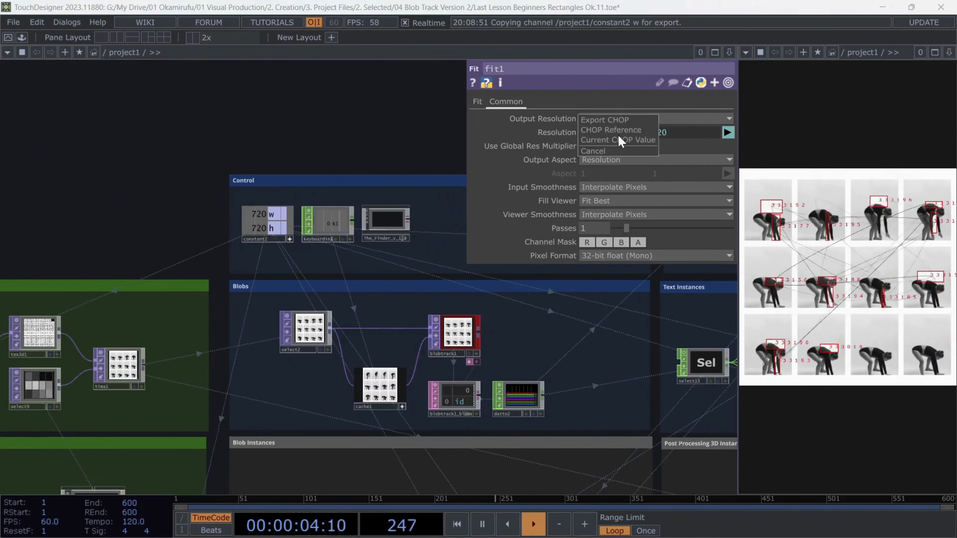
click(614, 130)
drag(270, 230, 663, 132)
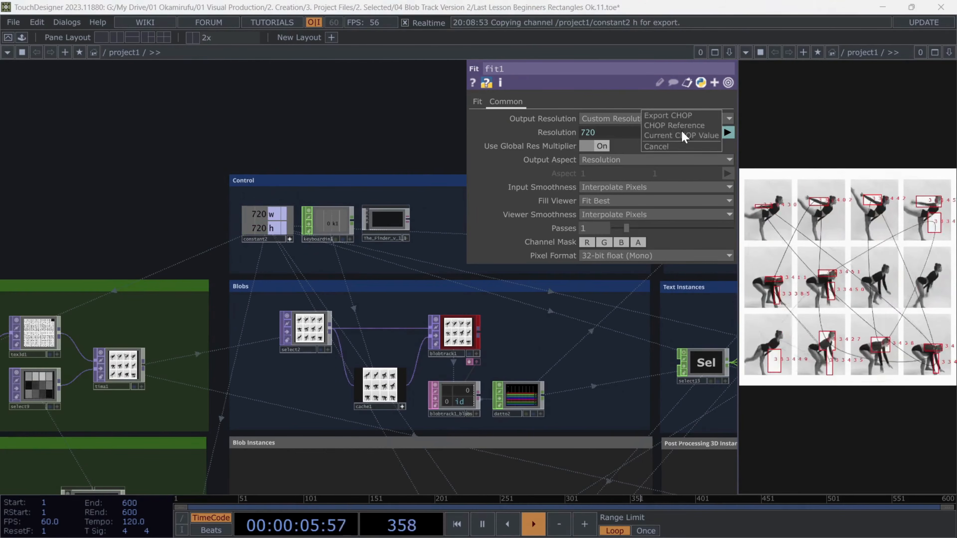
click(680, 124)
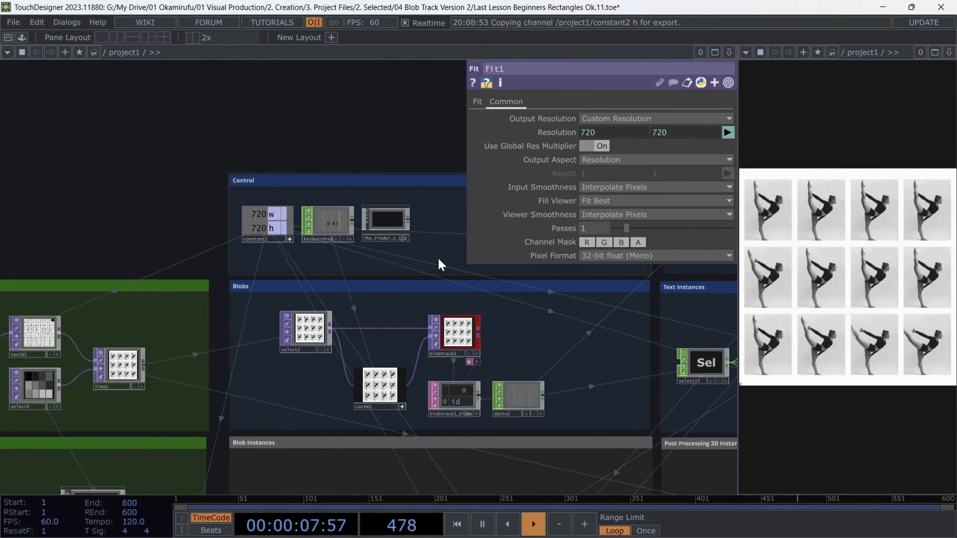
Review The_Finder's list for constant2 and inspect the Multiply expression of math3 in the 3D Instances group
drag(439, 259, 338, 165)
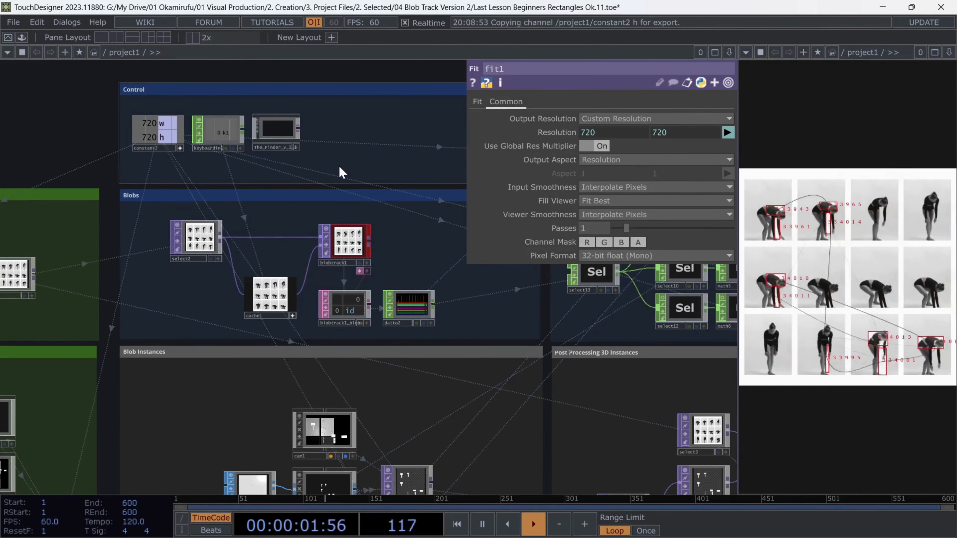
click(283, 133)
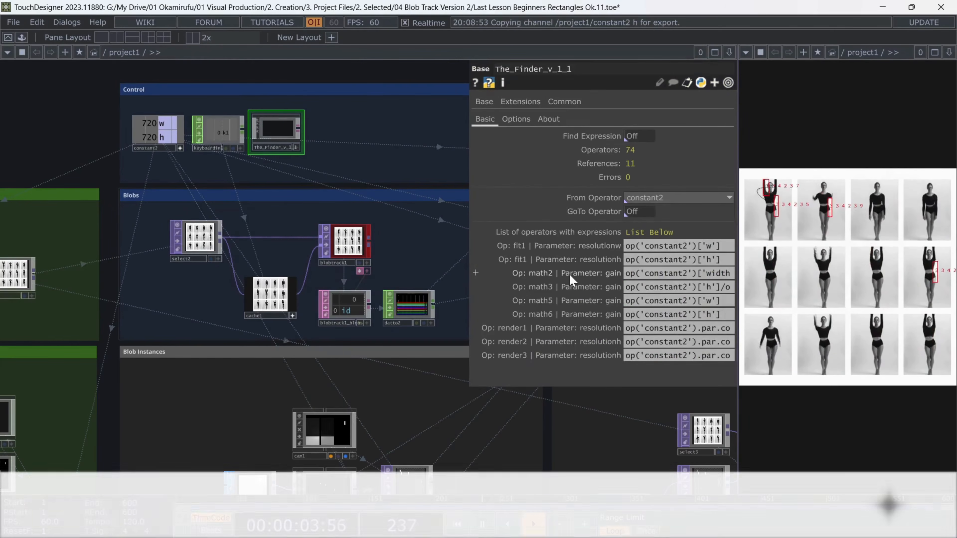
drag(331, 132, 49, 168)
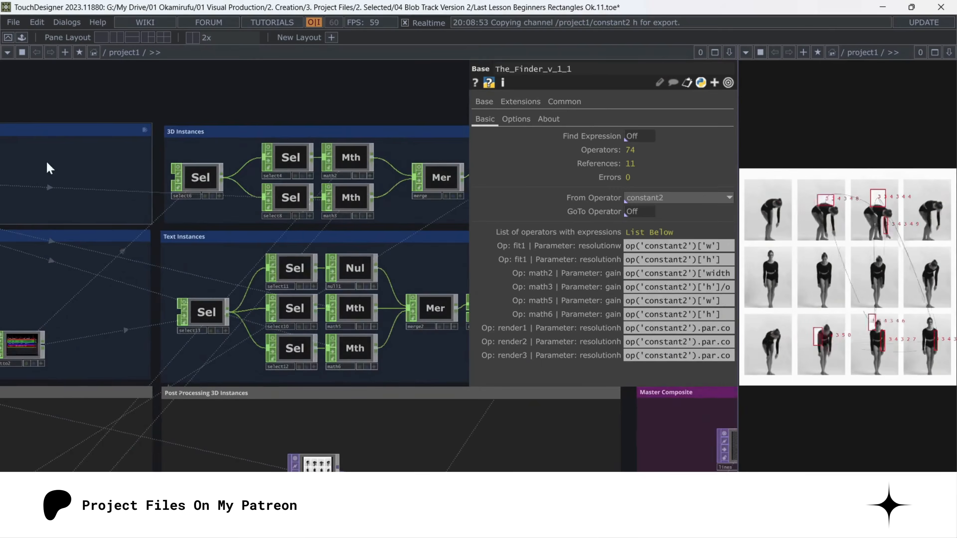
click(352, 201)
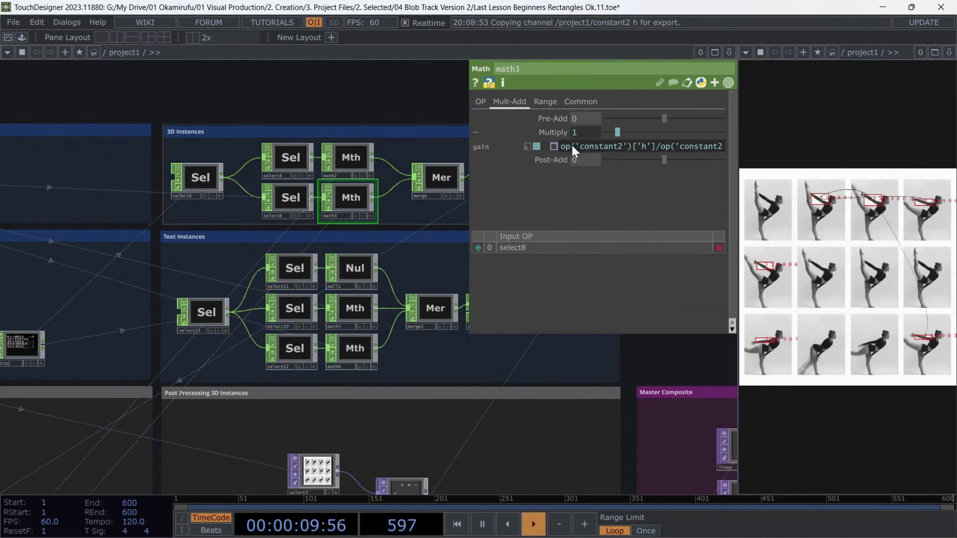
Inspect the common resolution settings of render1 in Blob Instances and of render2 in the grid group
scroll(367, 197, down, 4)
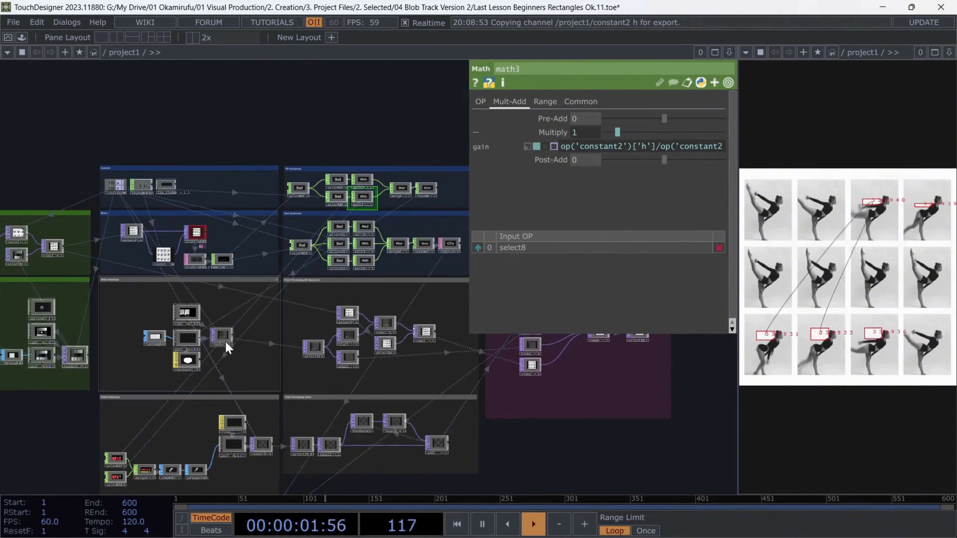
scroll(211, 339, up, 4)
click(246, 333)
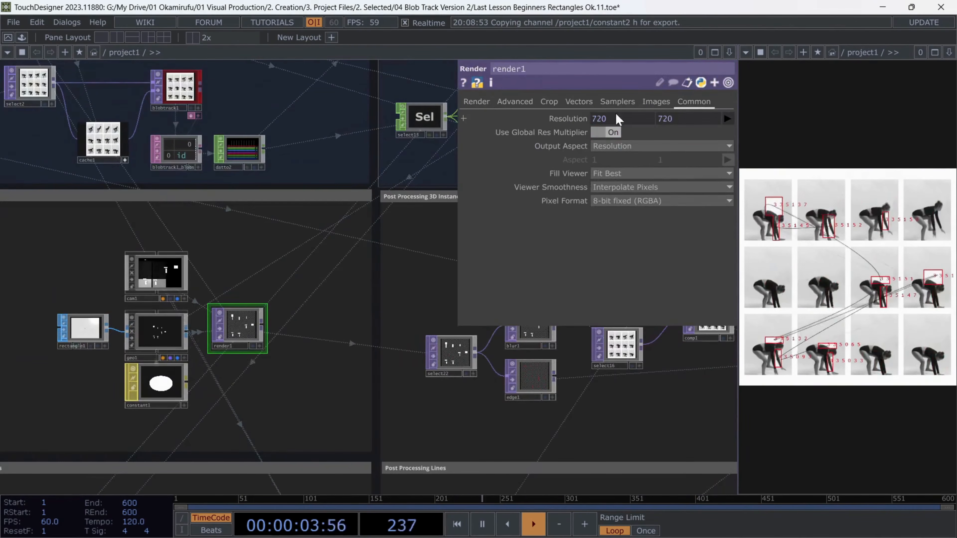
drag(344, 367, 395, 257)
scroll(395, 258, down, 4)
click(156, 243)
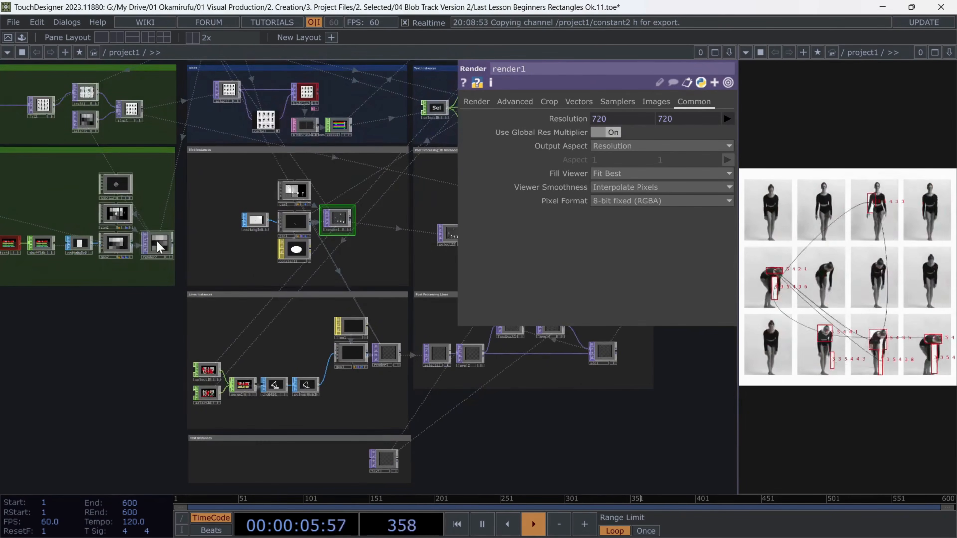
Set The_Finder's From Operator to tex3d1 to list the expressions that reference it
scroll(304, 212, down, 3)
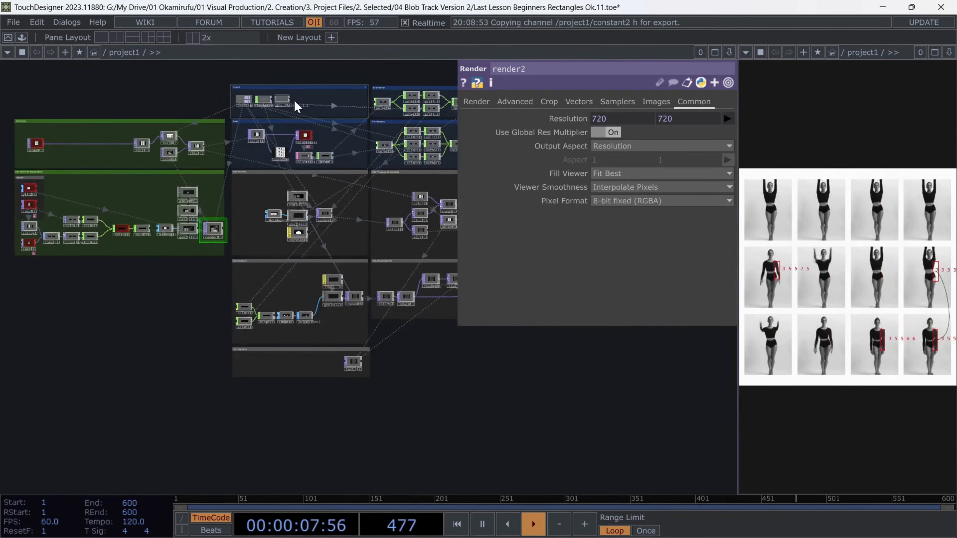
scroll(295, 101, up, 4)
click(277, 104)
click(648, 198)
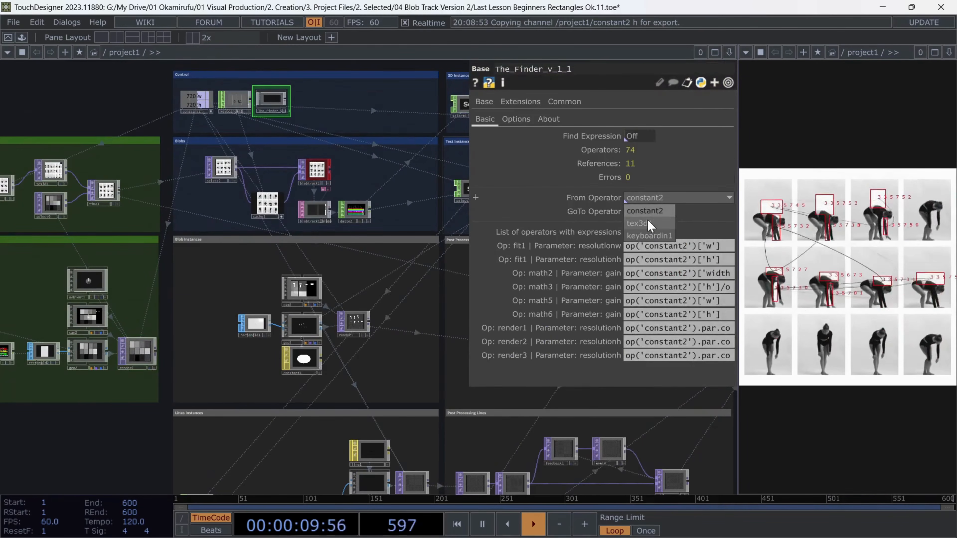
click(645, 226)
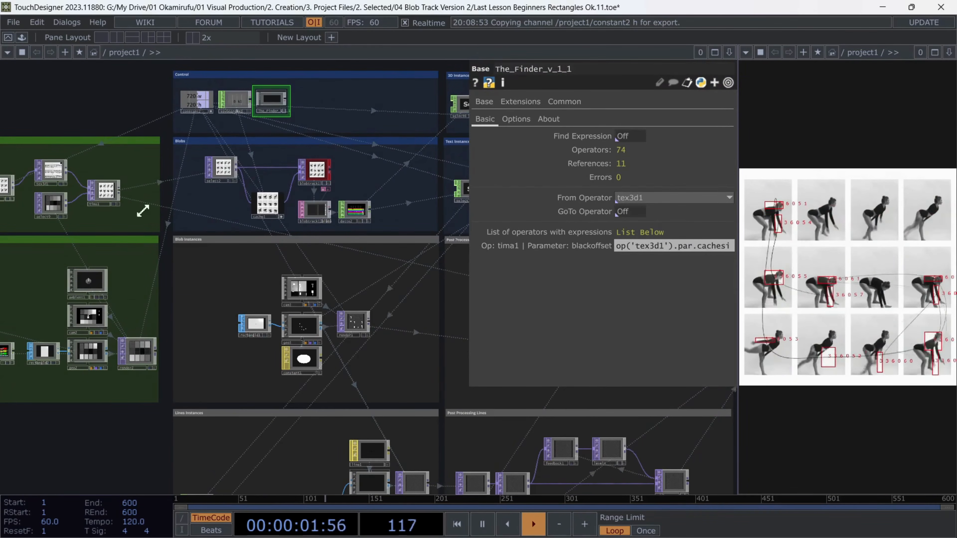
Compare tex3d1's Cache Size with tima1's Black Offset and examine the offset's expression op('tex3d1').par.cachesize*-1
scroll(248, 225, up, 5)
click(265, 196)
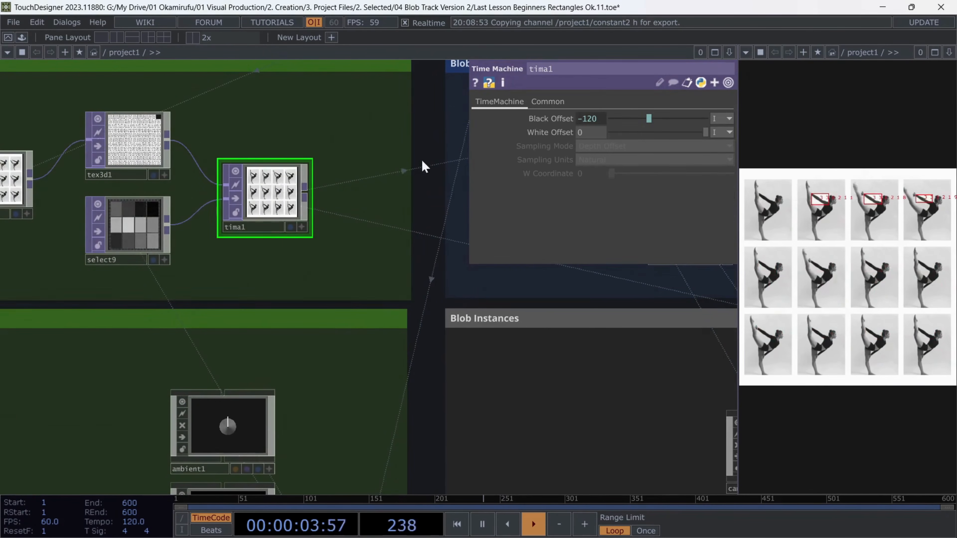
click(165, 174)
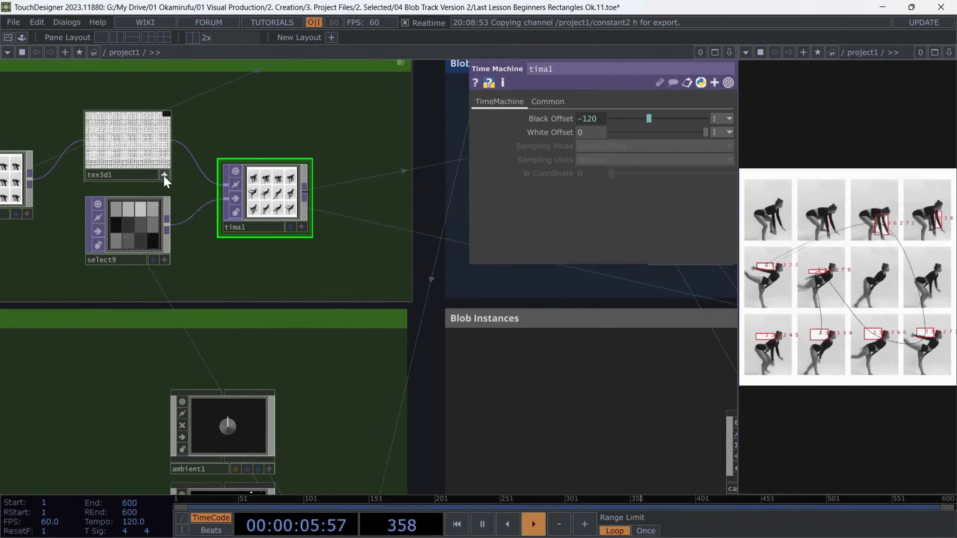
click(149, 152)
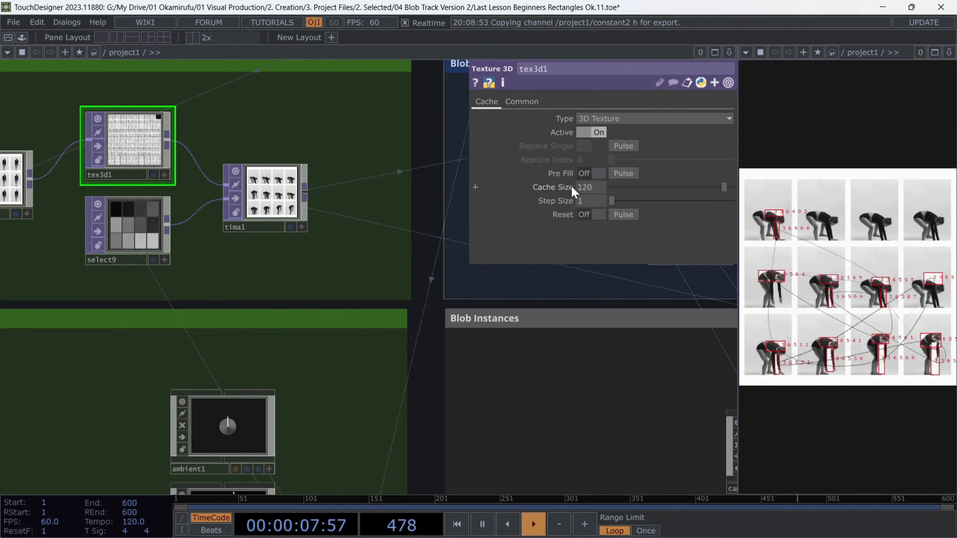
click(265, 196)
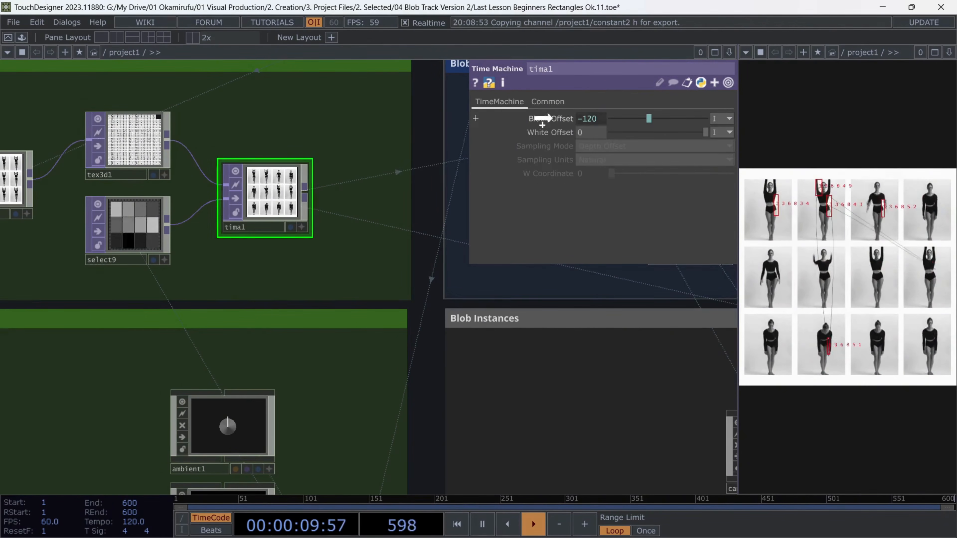
drag(542, 119, 587, 119)
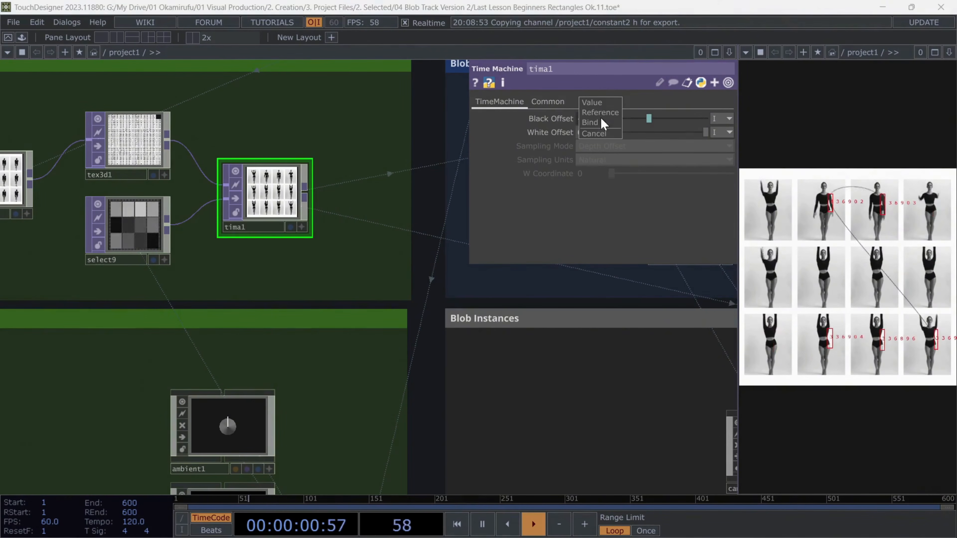
click(559, 118)
drag(709, 135, 681, 133)
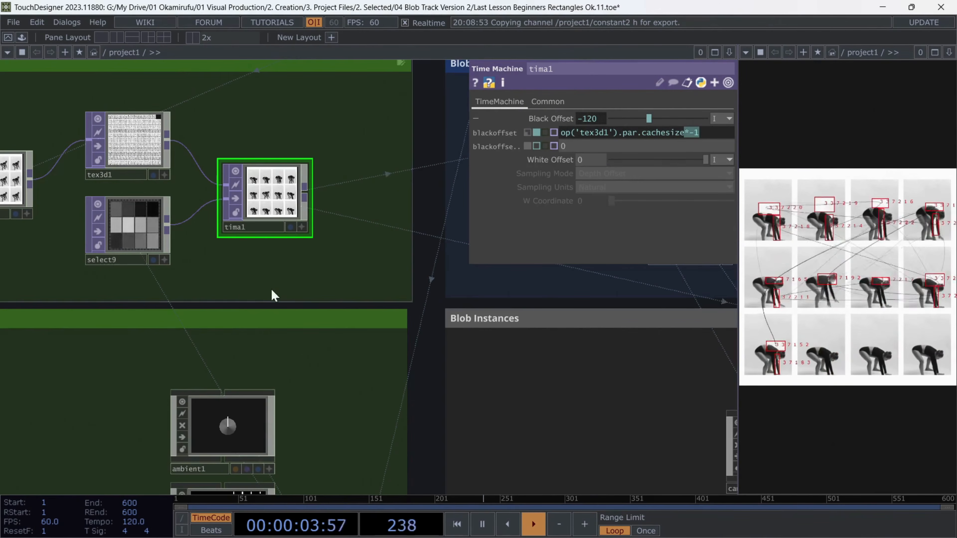
List the references to keyboardin1 in The_Finder and inspect the Pre-Fill pulse and other parameters of cache1
scroll(273, 296, down, 5)
click(448, 131)
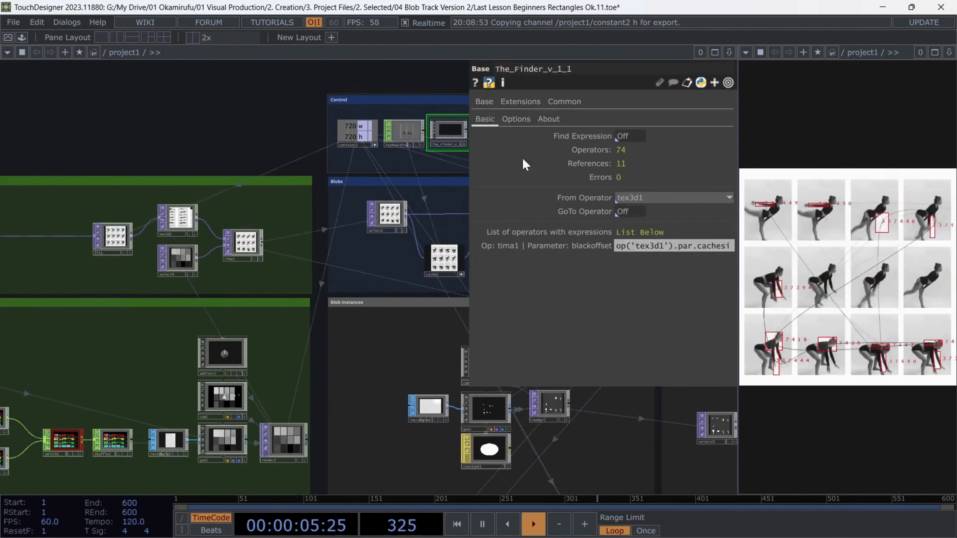
click(655, 198)
click(640, 226)
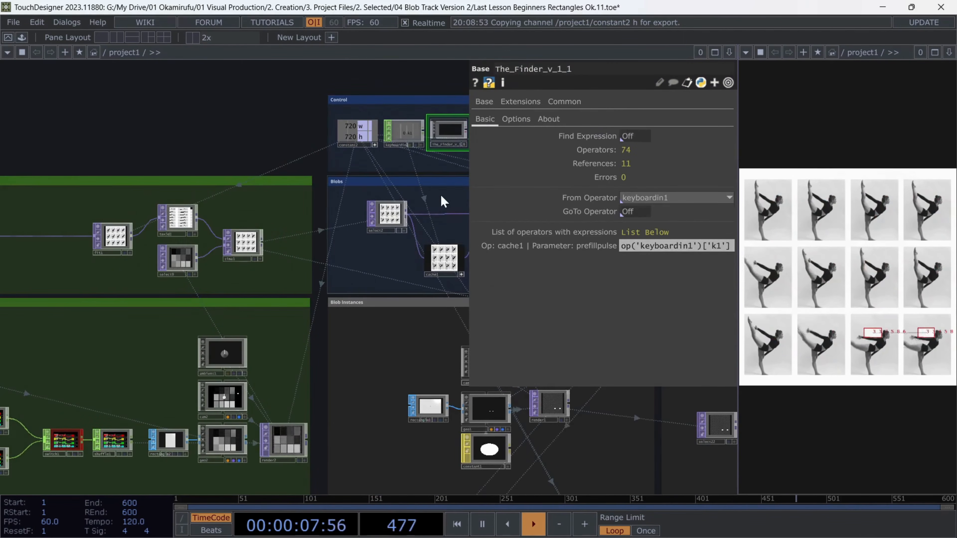
scroll(320, 209, up, 3)
click(392, 308)
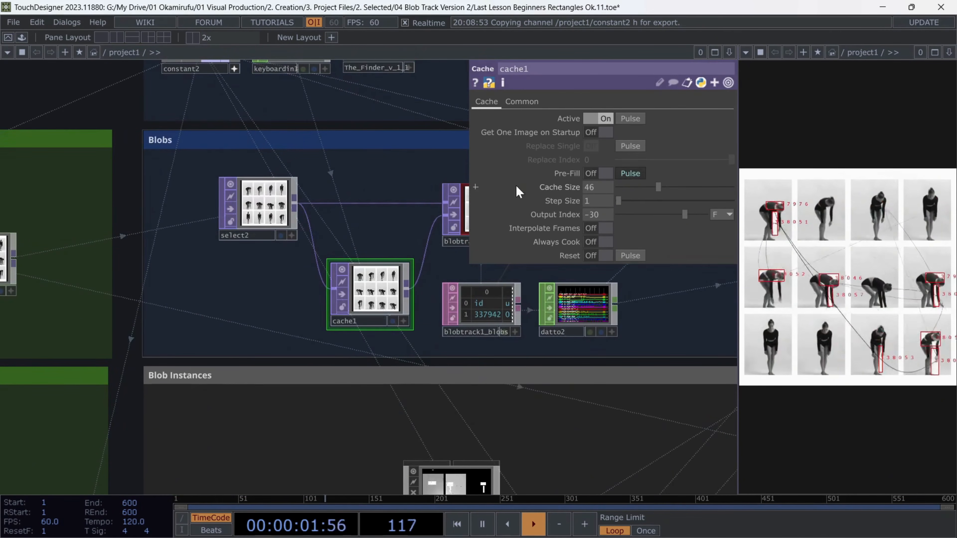
Turn cache1's Active parameter off to watch its effect on the blob tracking, and turn it back on
drag(376, 186, 333, 251)
click(599, 119)
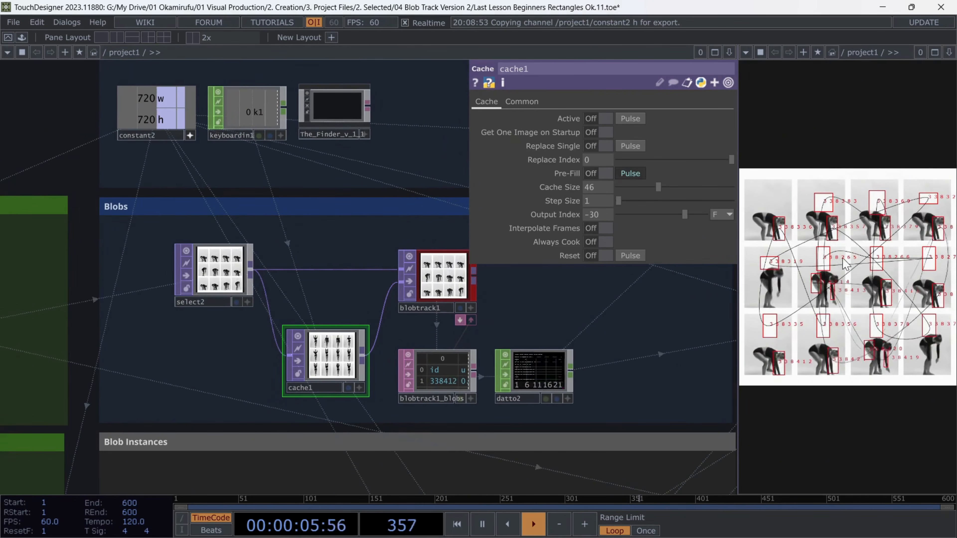
scroll(344, 358, up, 3)
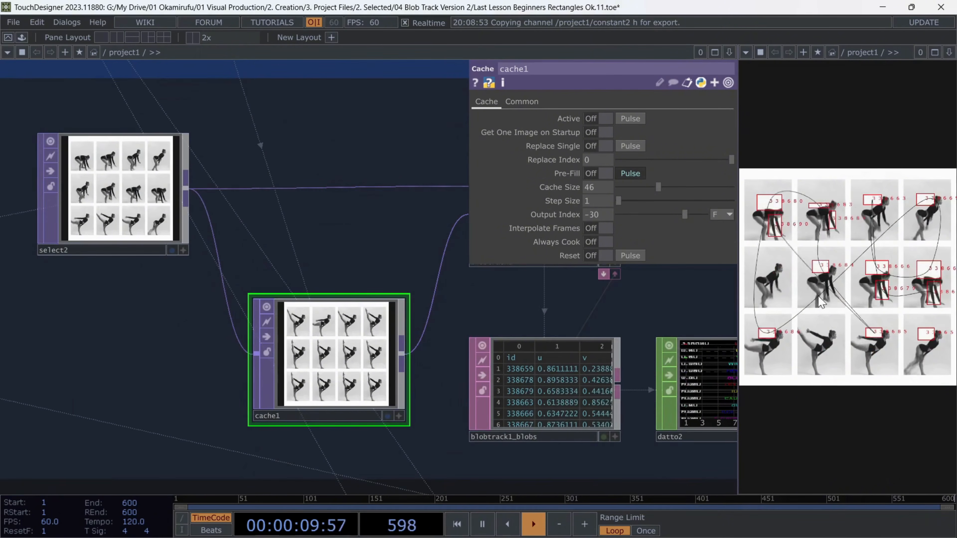
click(604, 119)
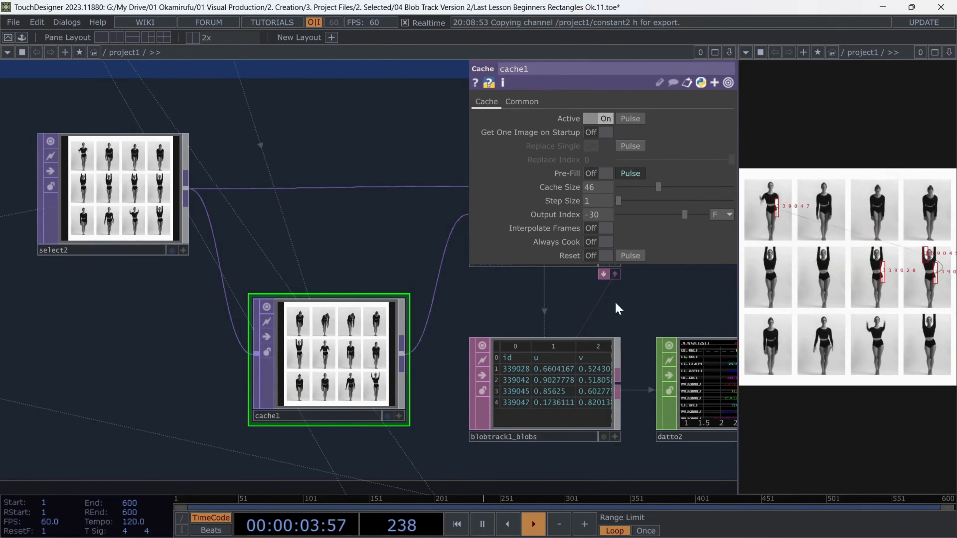
Close cache1's parameter window and hide the reference links while returning to an overview of the network groups
scroll(291, 296, down, 1)
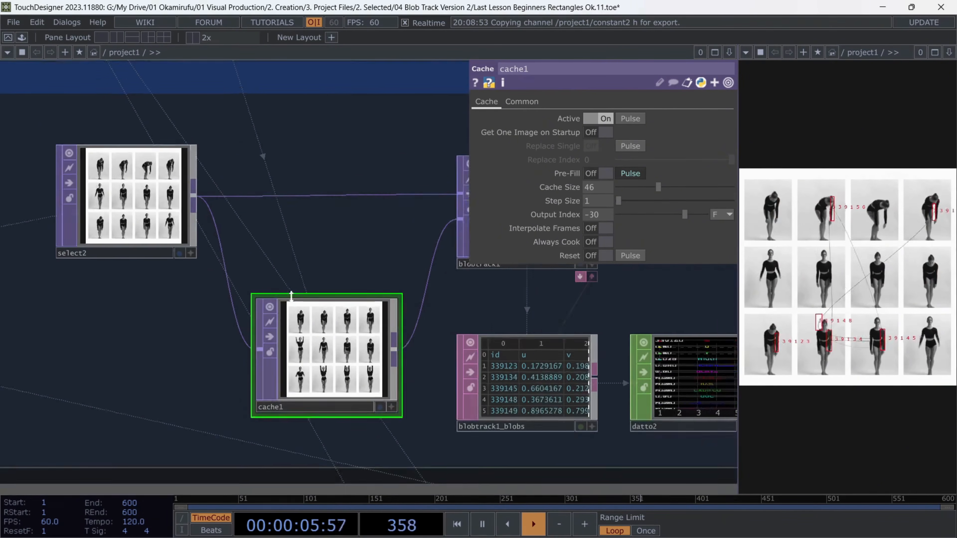
scroll(292, 295, down, 6)
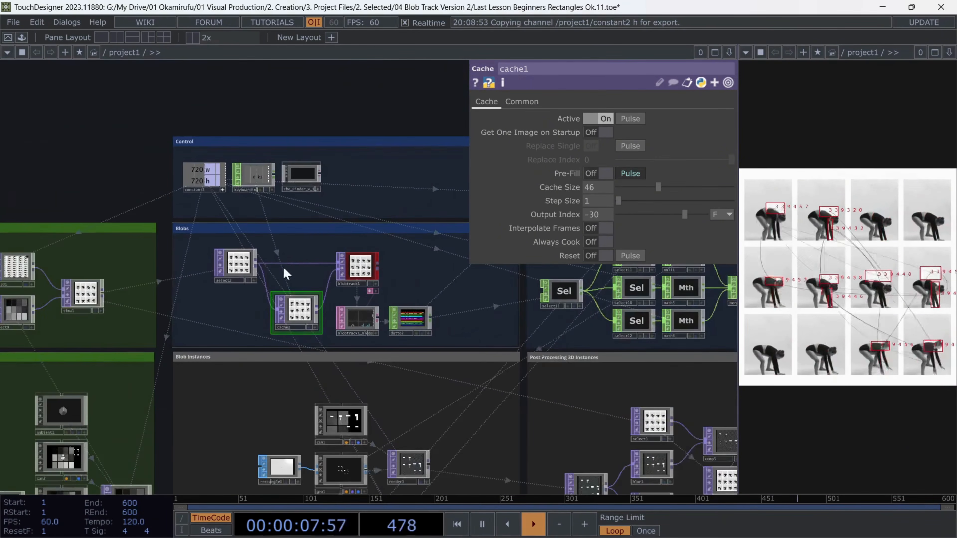
scroll(284, 268, down, 1)
scroll(312, 145, down, 3)
key(p)
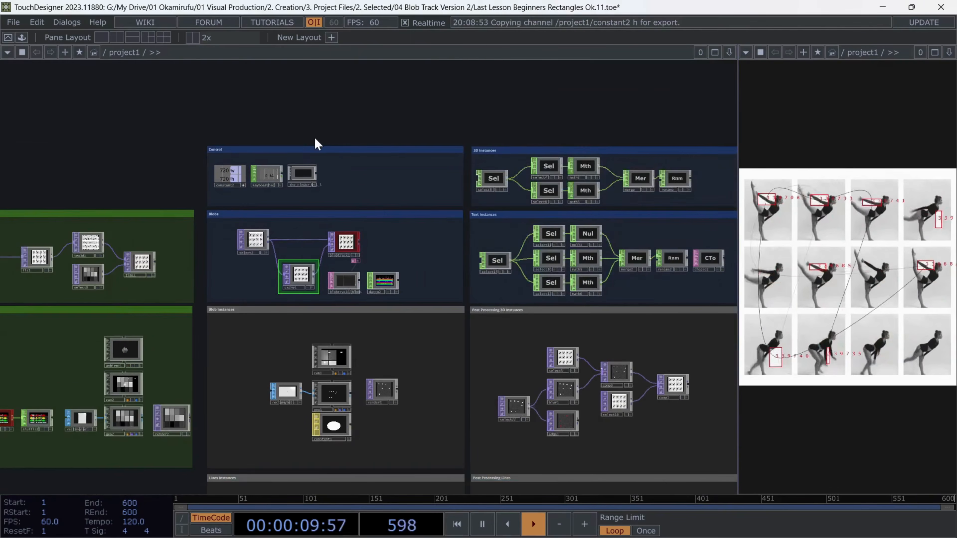
Survey the network overview, highlighting the 3D Instances and Text Instances groups together, and clear the selection
scroll(430, 102, down, 2)
drag(215, 425, 226, 403)
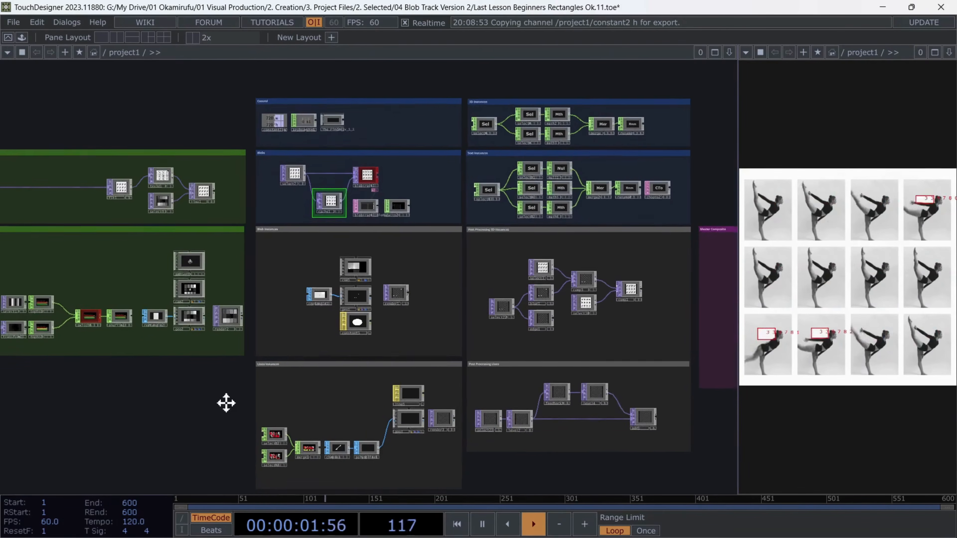
drag(465, 77, 690, 208)
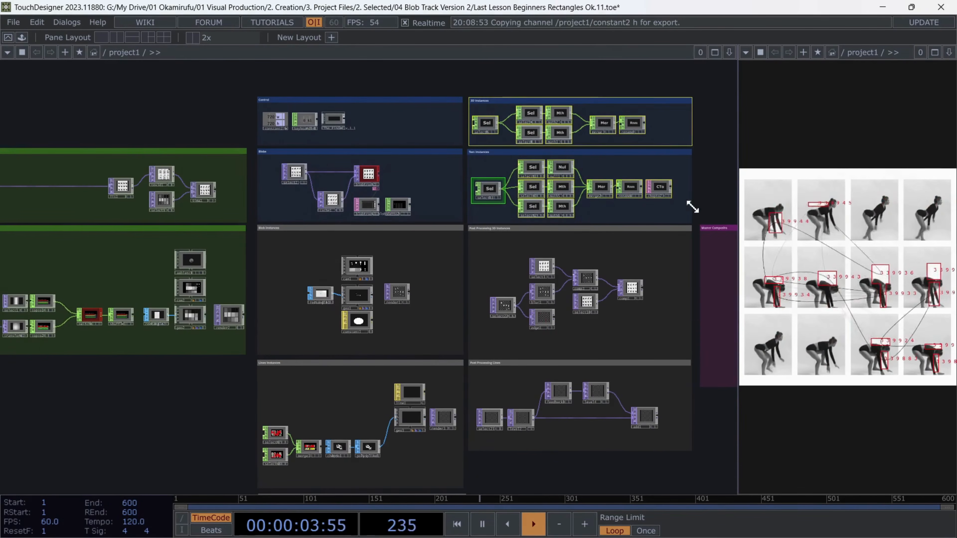
click(719, 191)
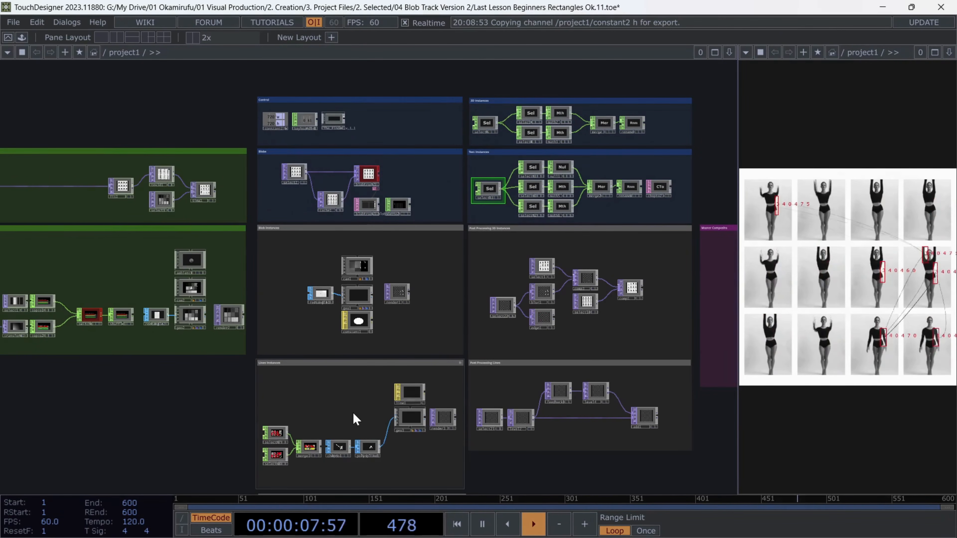
Examine chopto1 and the effect of bypassing polyspline1 on the connecting lines in the Lines Instances group
drag(353, 413, 321, 237)
scroll(332, 252, up, 4)
scroll(325, 253, up, 1)
right_drag(119, 108, 547, 353)
click(329, 230)
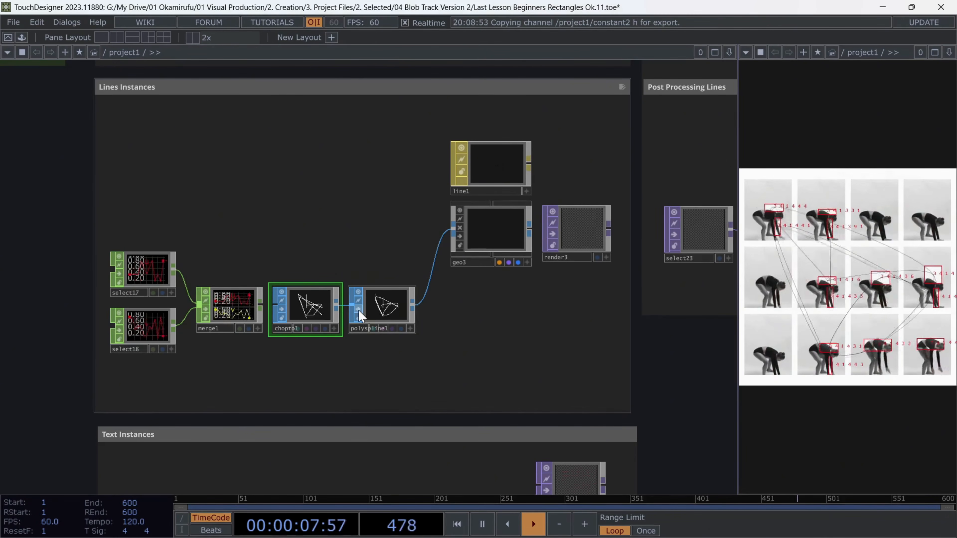
scroll(361, 317, up, 5)
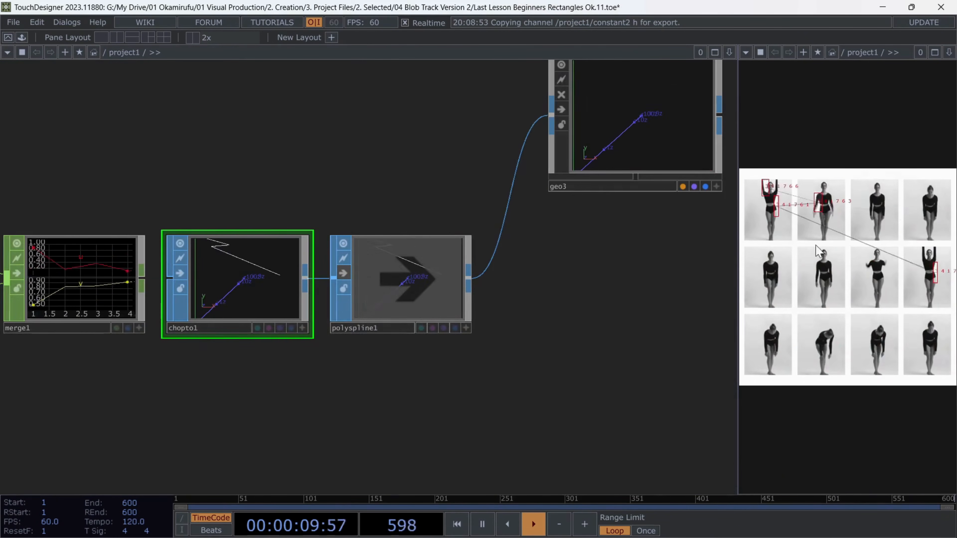
scroll(498, 367, down, 3)
scroll(539, 364, down, 2)
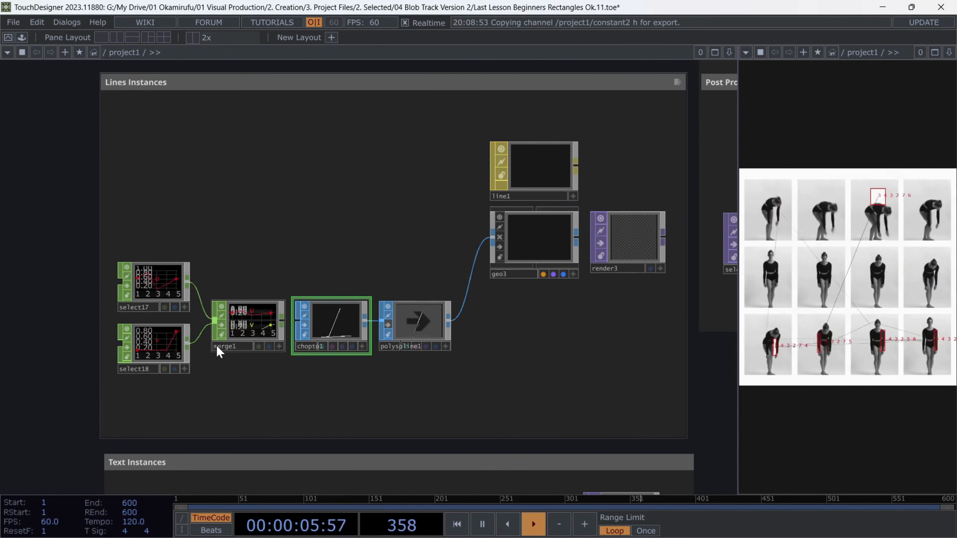
Inspect the parameters of select17 and select18 and trace their source operators math2 and math3 in the 3D Instances group
click(166, 288)
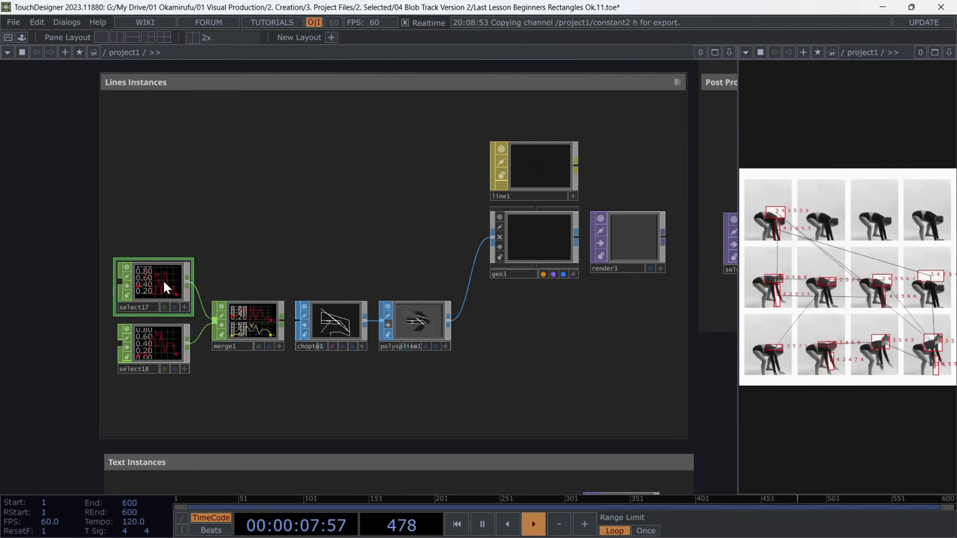
key(p)
drag(257, 178, 202, 212)
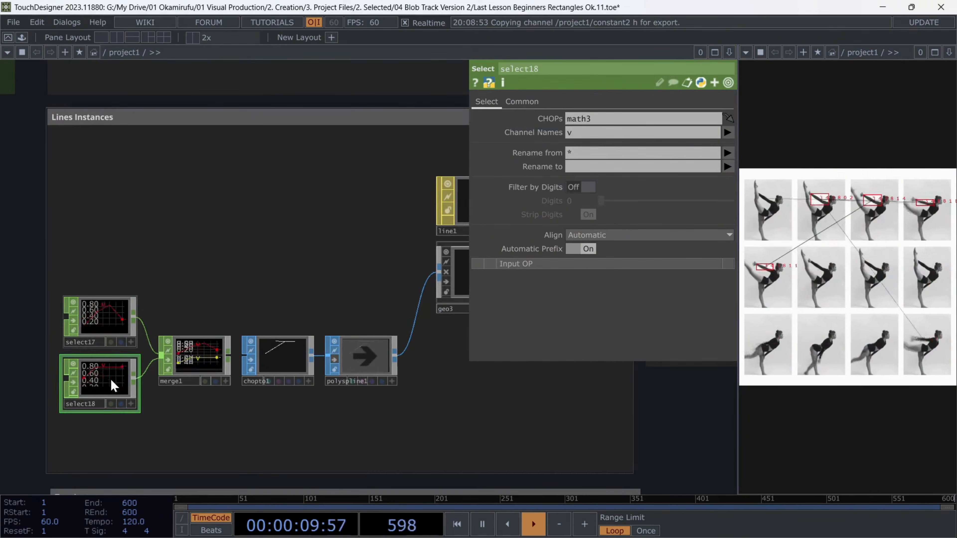
scroll(133, 277, down, 3)
scroll(133, 277, down, 3)
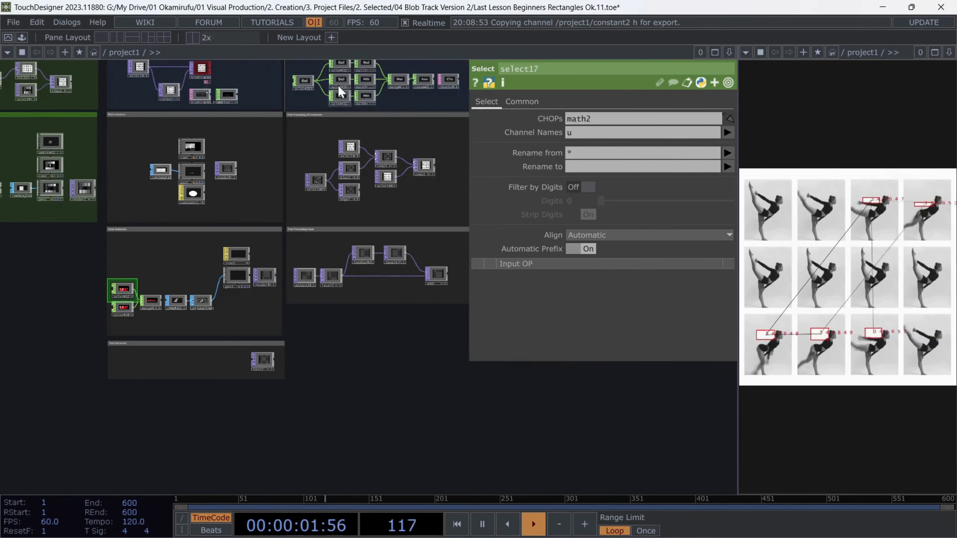
drag(397, 105, 361, 179)
scroll(321, 101, up, 5)
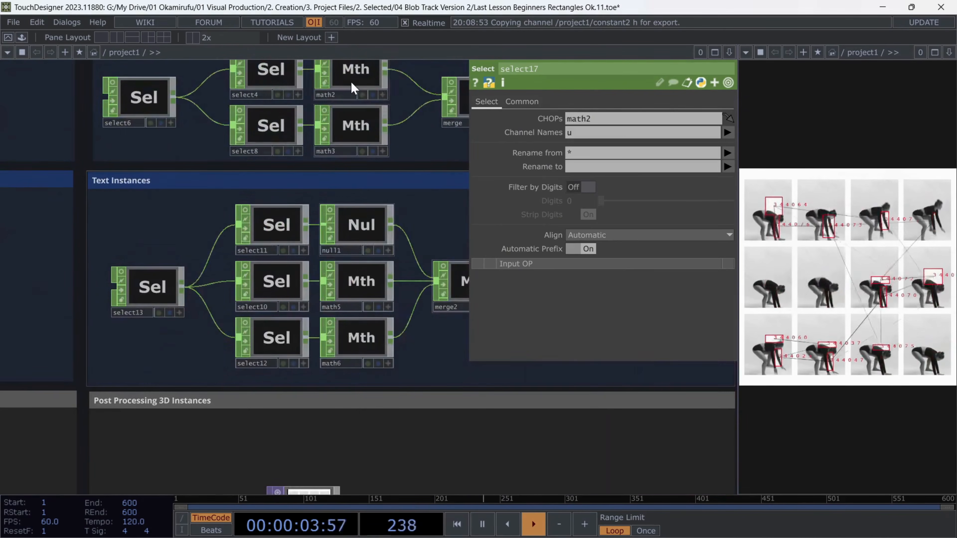
Inspect math3's gain expression and compare the source CHOPs and Channel Names of select17 and select18
click(353, 128)
scroll(423, 156, down, 2)
scroll(424, 156, down, 4)
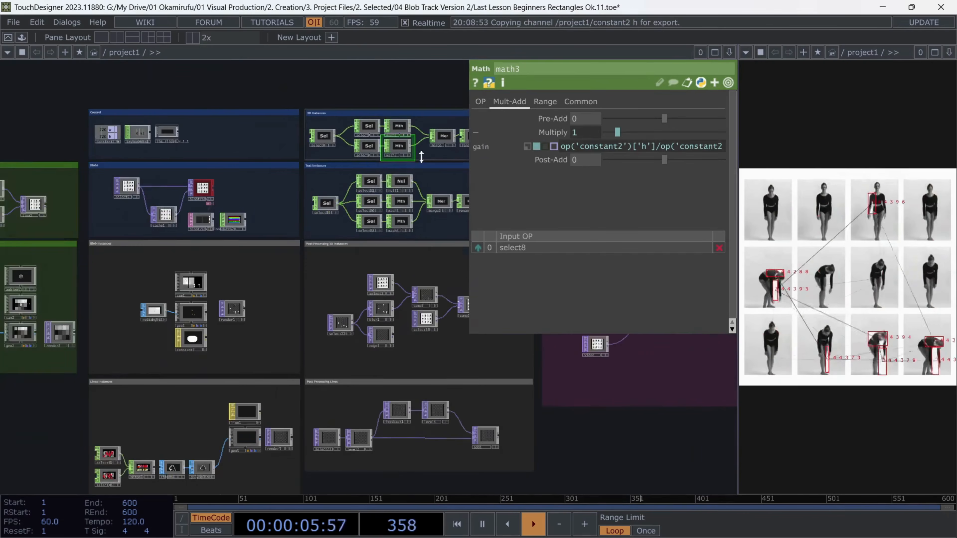
click(109, 455)
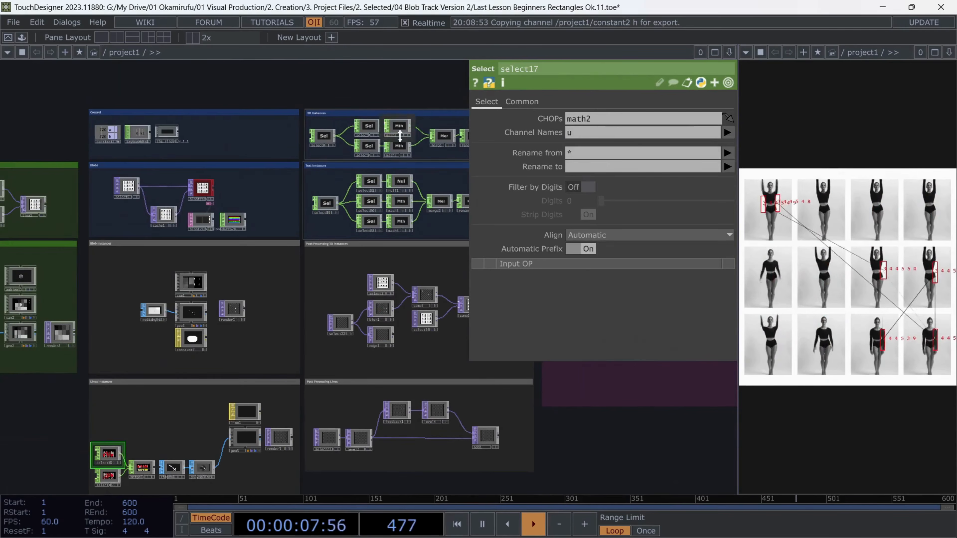
click(590, 133)
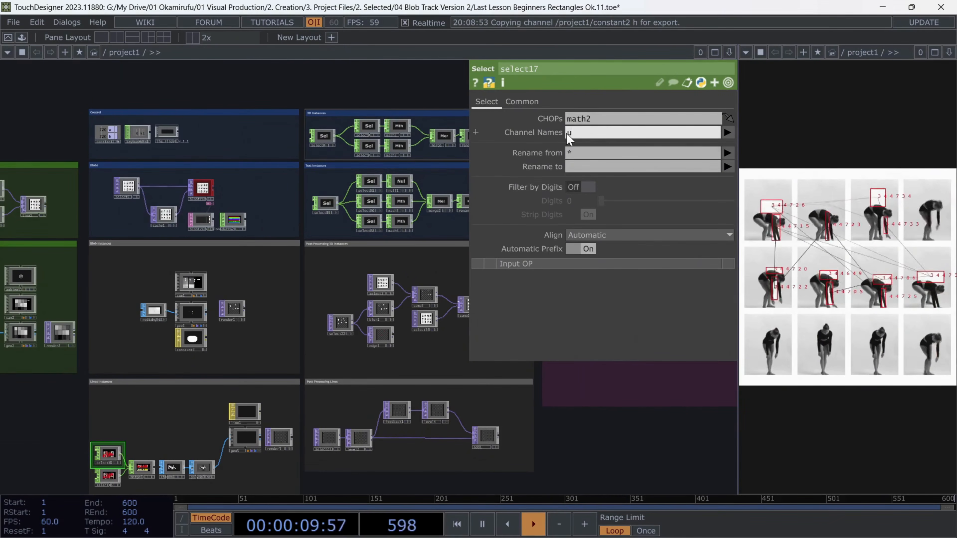
click(109, 480)
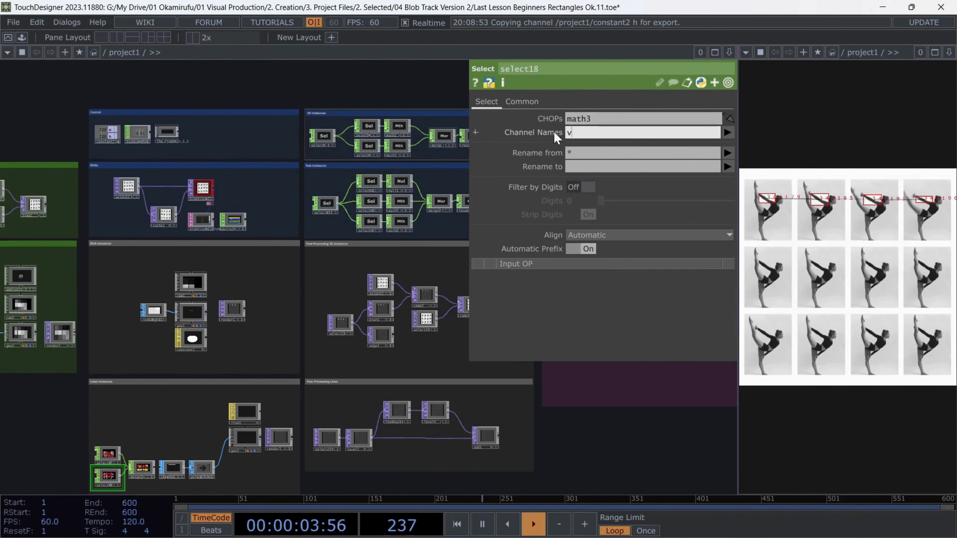
Examine merge1's inputs and chopto1's CHOP, Channel Scope and Attribute Scope parameters in the Lines Instances group
drag(151, 448, 178, 360)
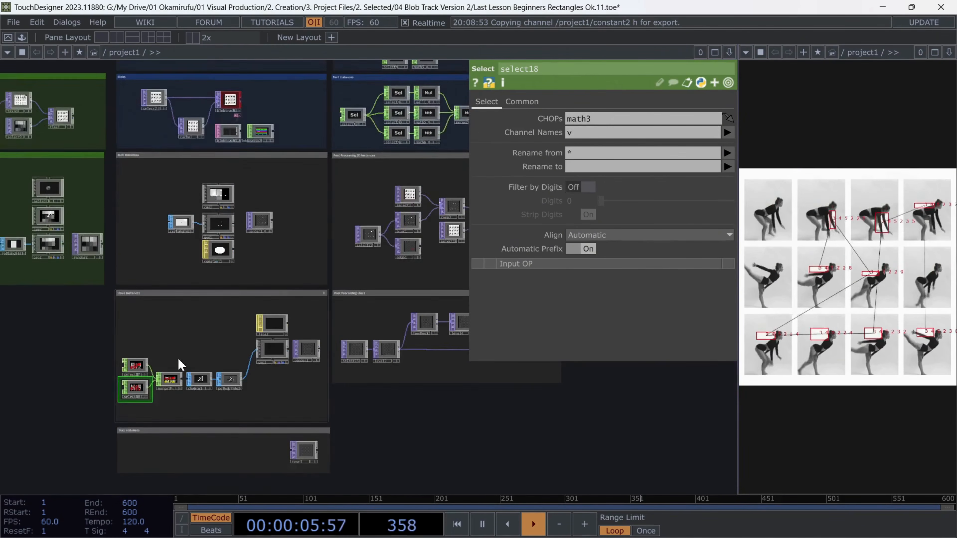
scroll(166, 376, up, 8)
click(187, 383)
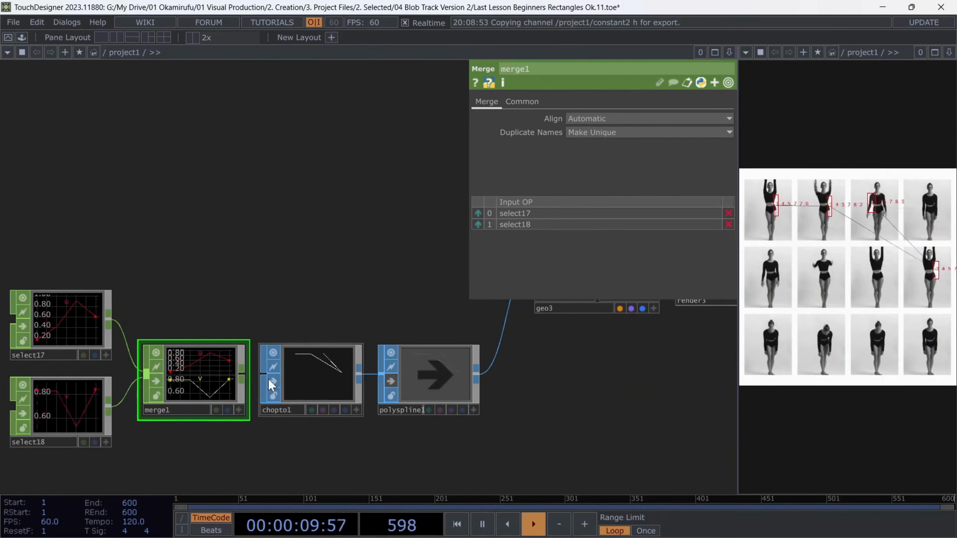
click(311, 390)
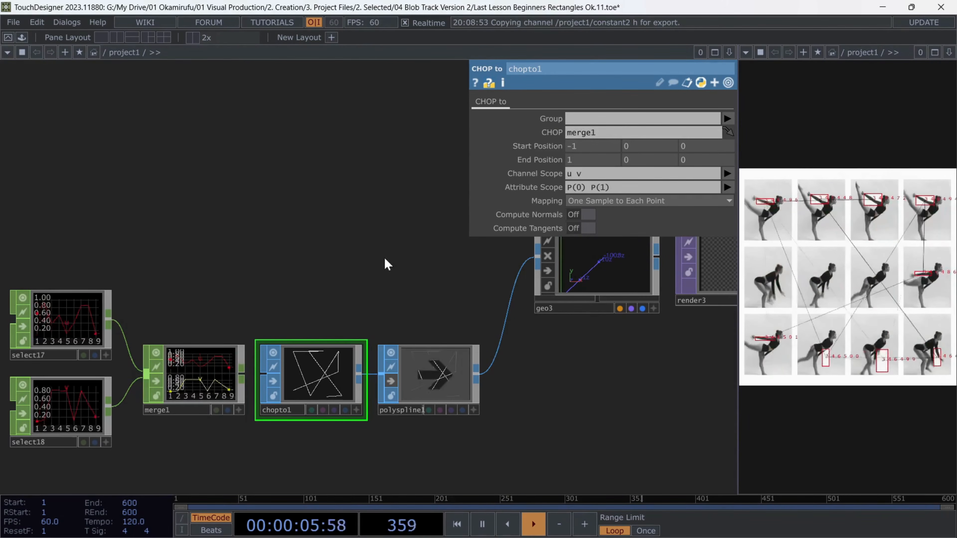
drag(383, 260, 313, 225)
scroll(312, 228, down, 1)
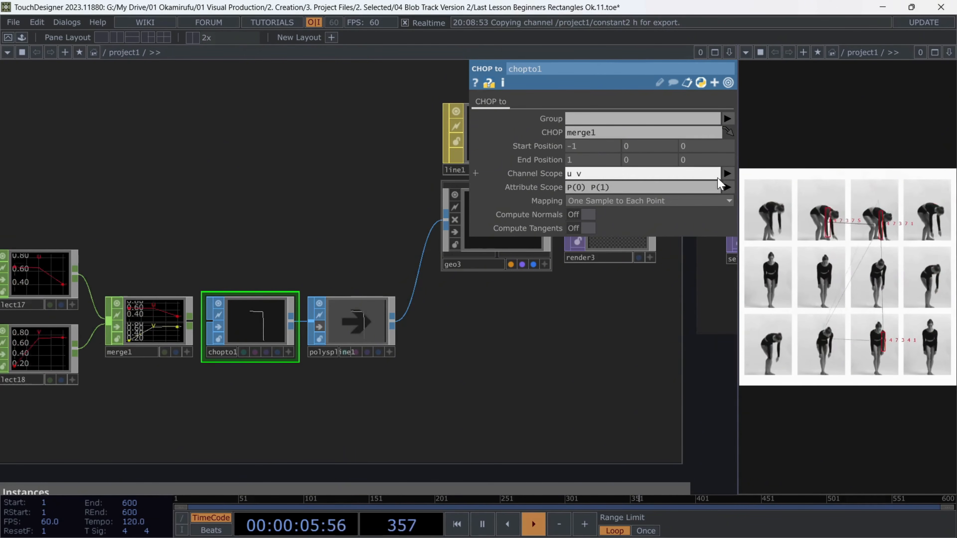
click(727, 188)
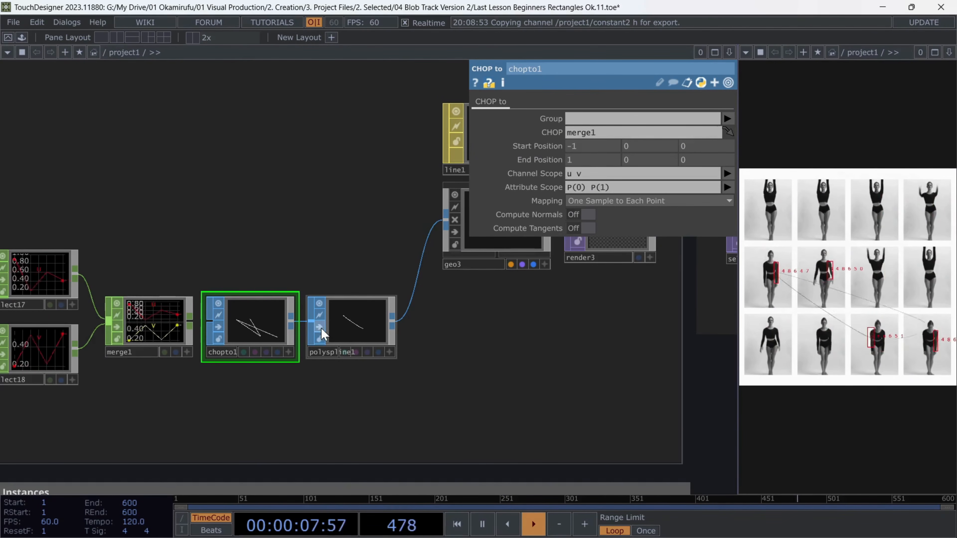
Bypass polyspline1 and keep chopto1's Mapping at One Sample to Each Point
scroll(322, 332, up, 4)
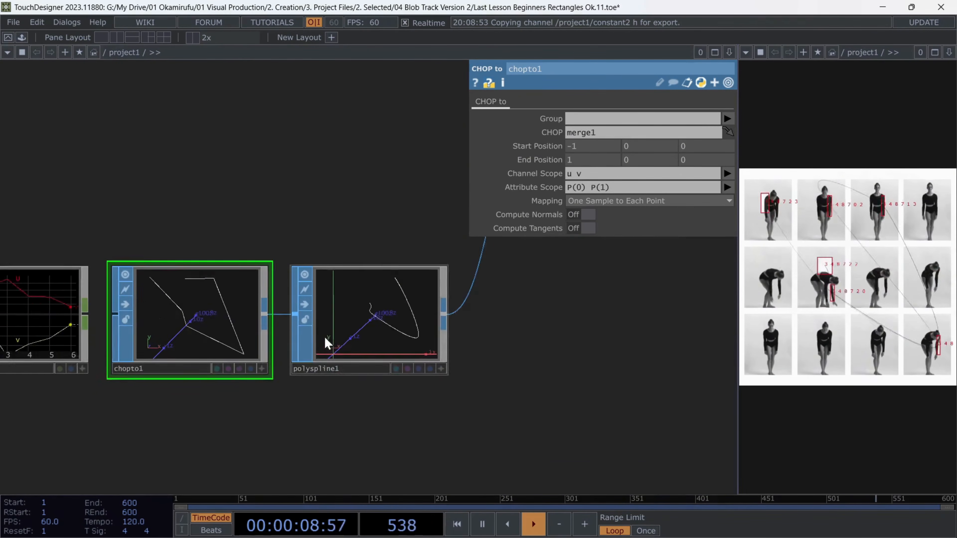
click(301, 297)
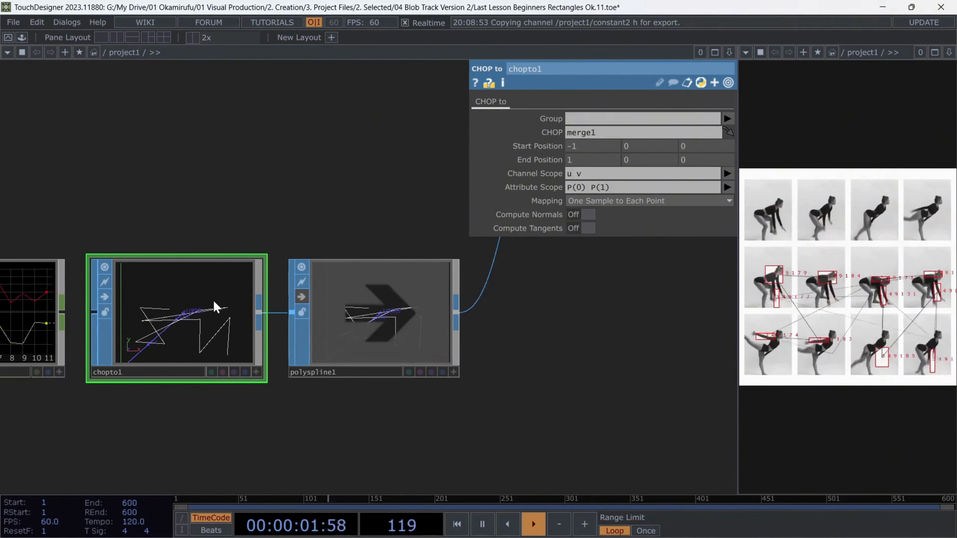
click(599, 204)
click(598, 214)
scroll(235, 363, down, 3)
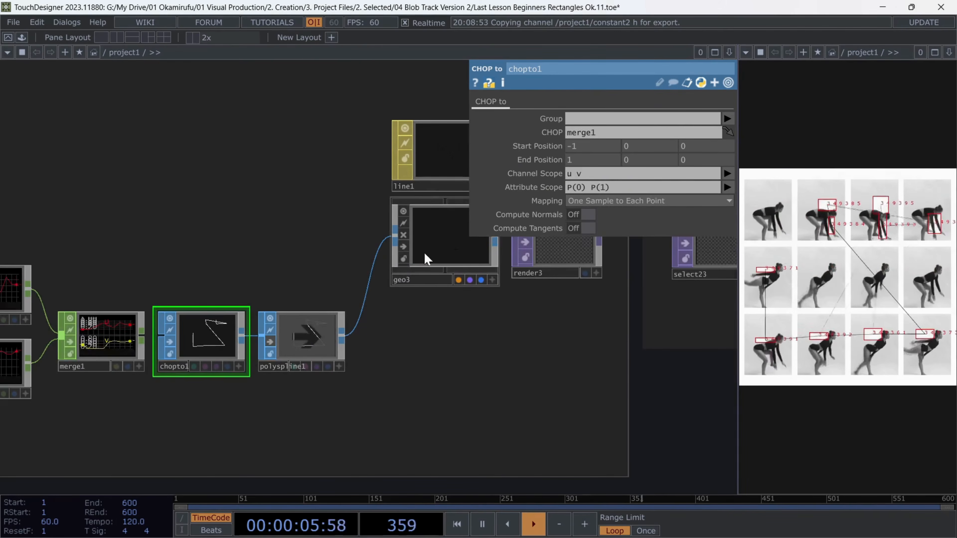
Show the parameters of the line1 material and relate it to geo3 directly below it
click(425, 257)
drag(370, 361, 154, 444)
click(241, 242)
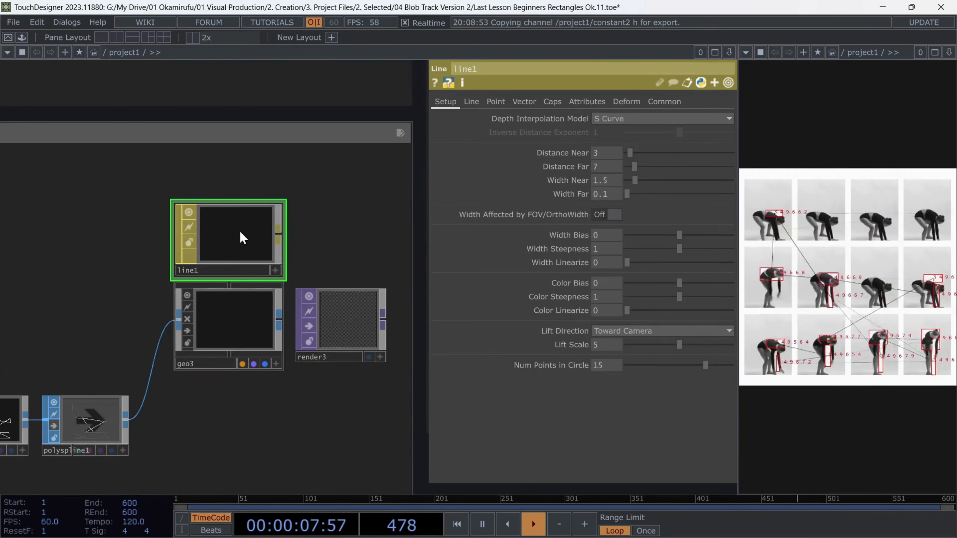
drag(241, 247, 236, 325)
click(236, 325)
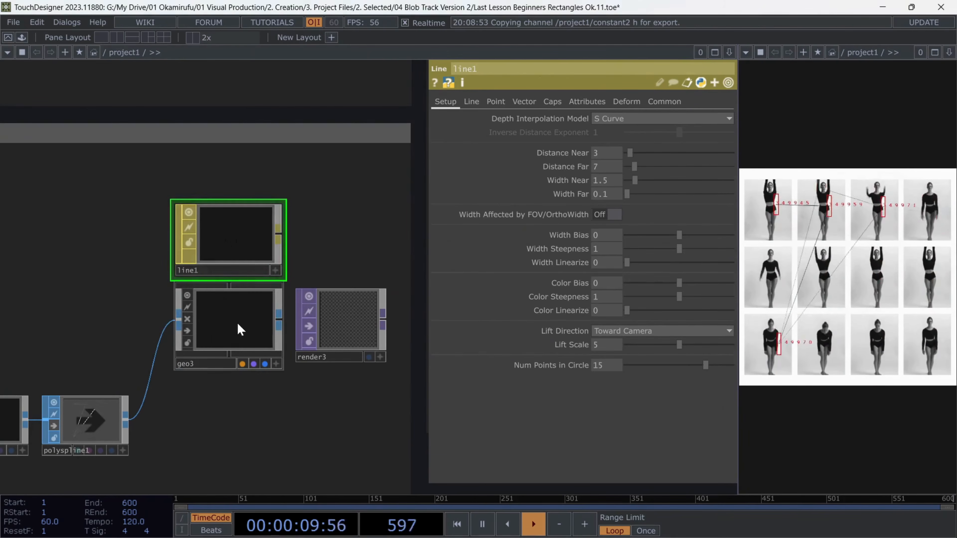
Set line1's Line Near Color to pure red and its Width Near to 4
click(472, 102)
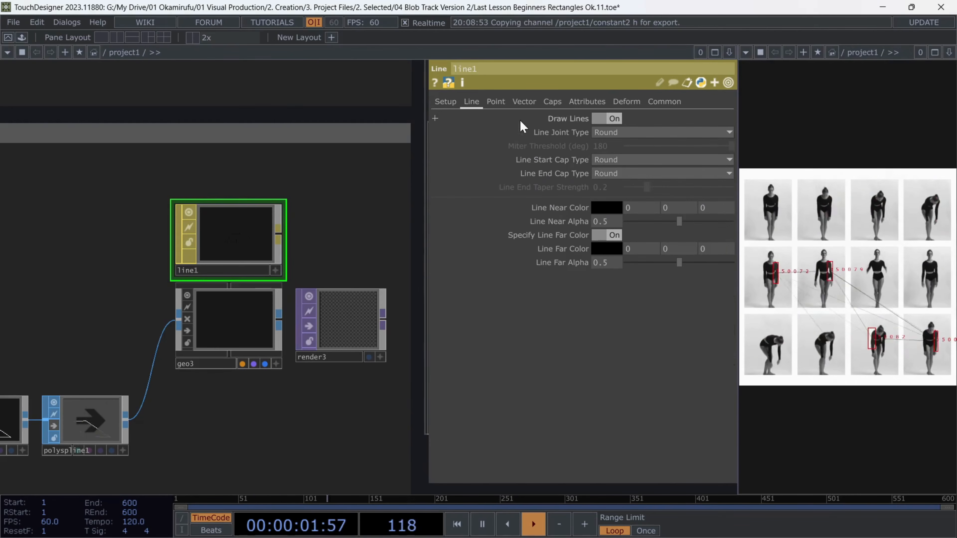
click(605, 211)
click(593, 152)
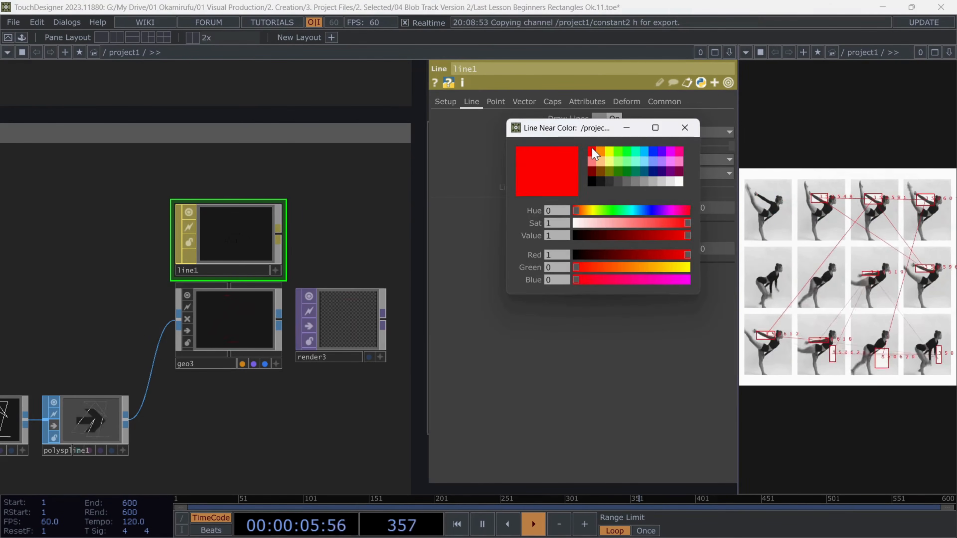
click(685, 127)
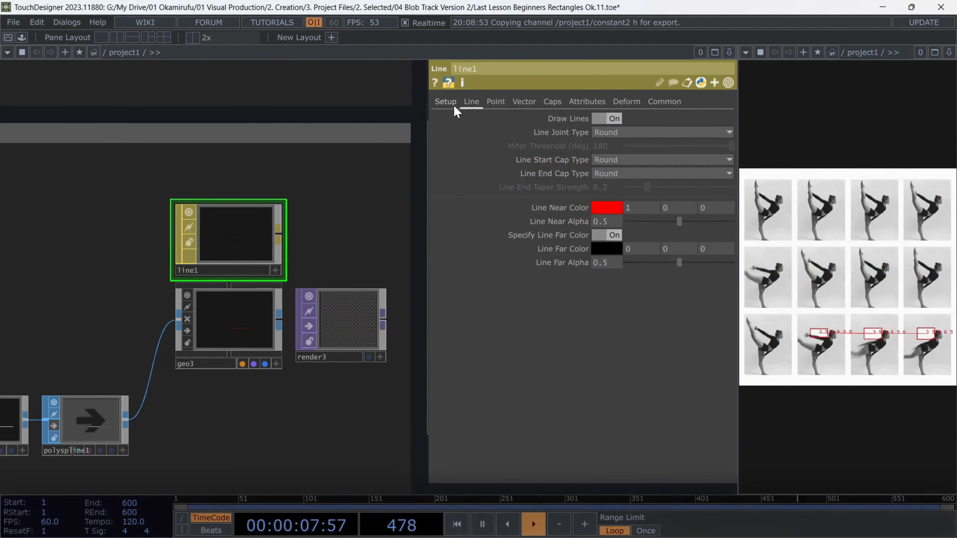
click(446, 102)
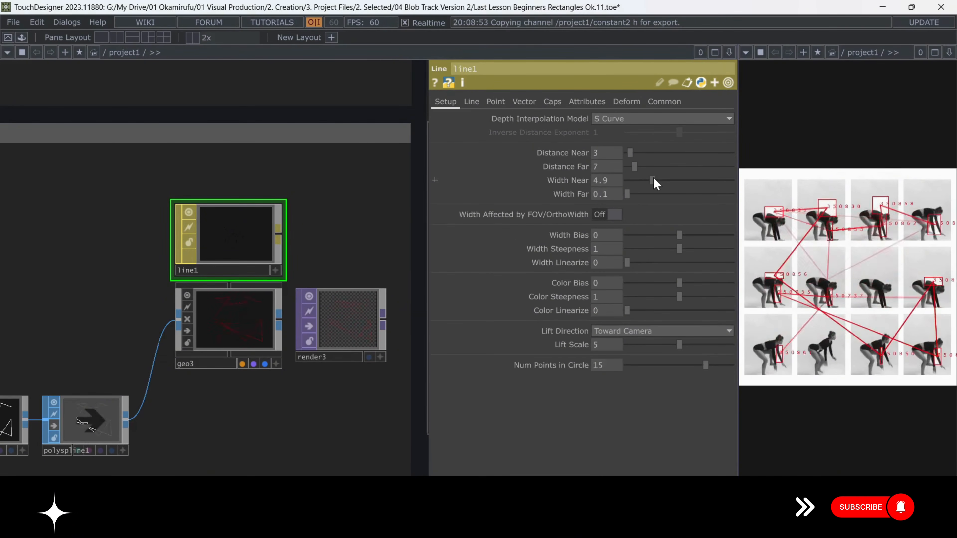
mouse_move(654, 180)
mouse_down()
mouse_move(682, 180)
mouse_move(648, 179)
mouse_up()
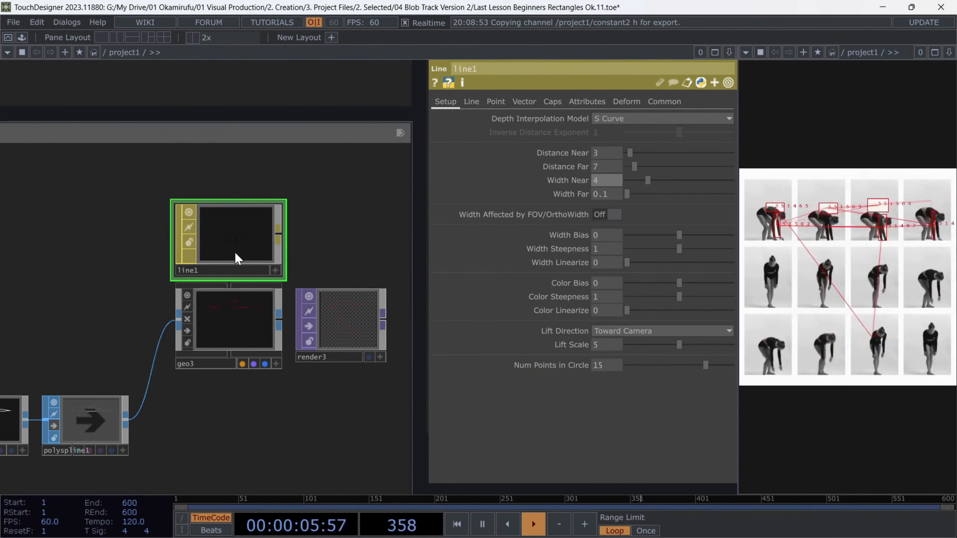
Inspect text3's Specification DAT chopto2 in the Text Instances group and locate that operator in the blue Text Instances group
scroll(235, 252, down, 1)
scroll(247, 310, down, 5)
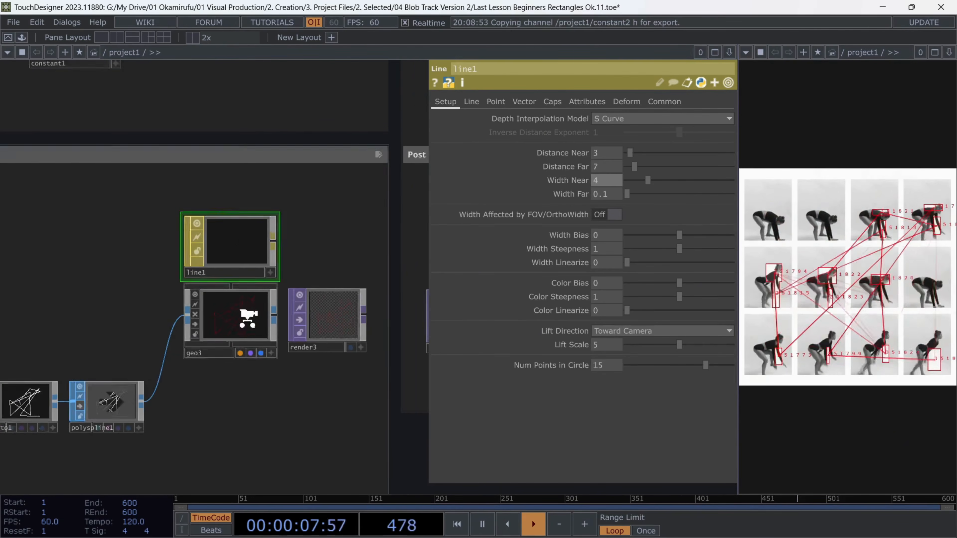
drag(348, 371, 353, 356)
click(304, 304)
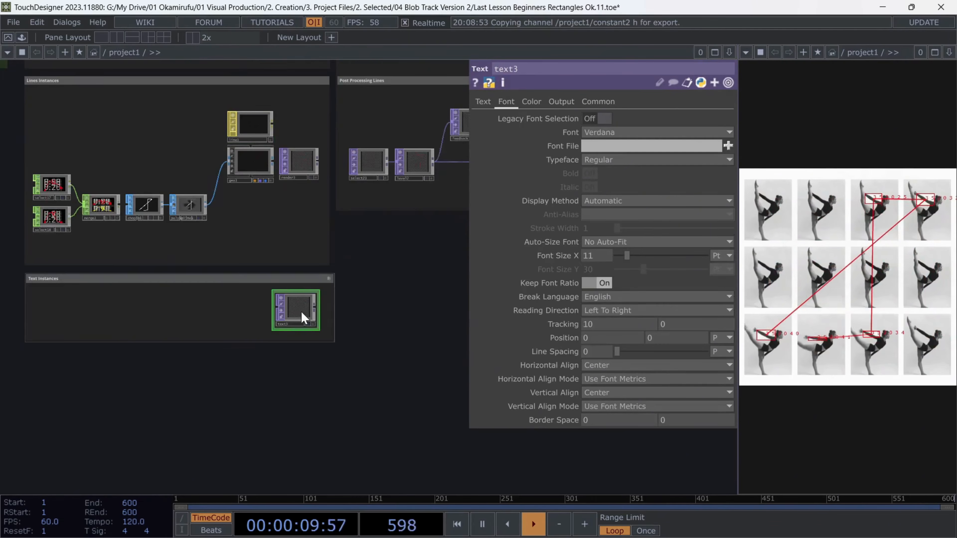
scroll(303, 307, up, 5)
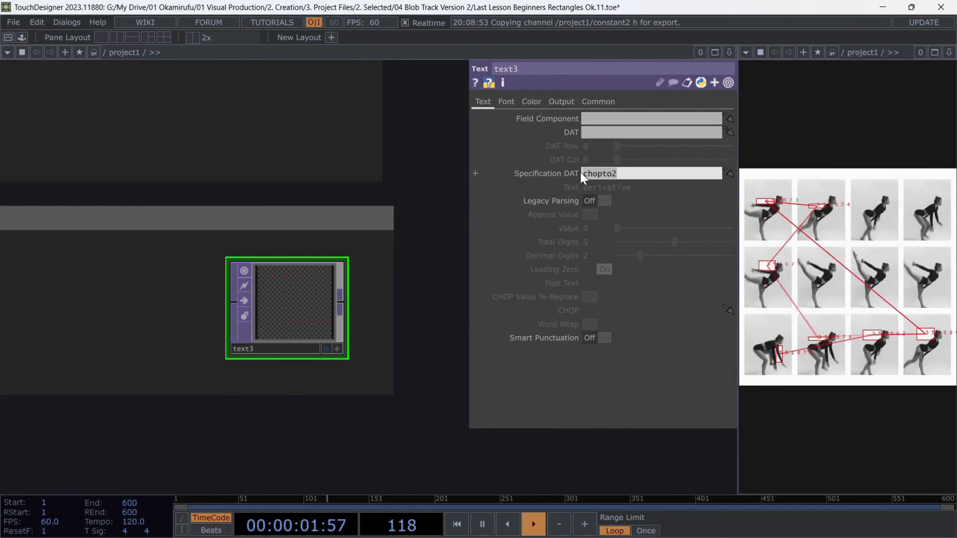
scroll(203, 297, down, 10)
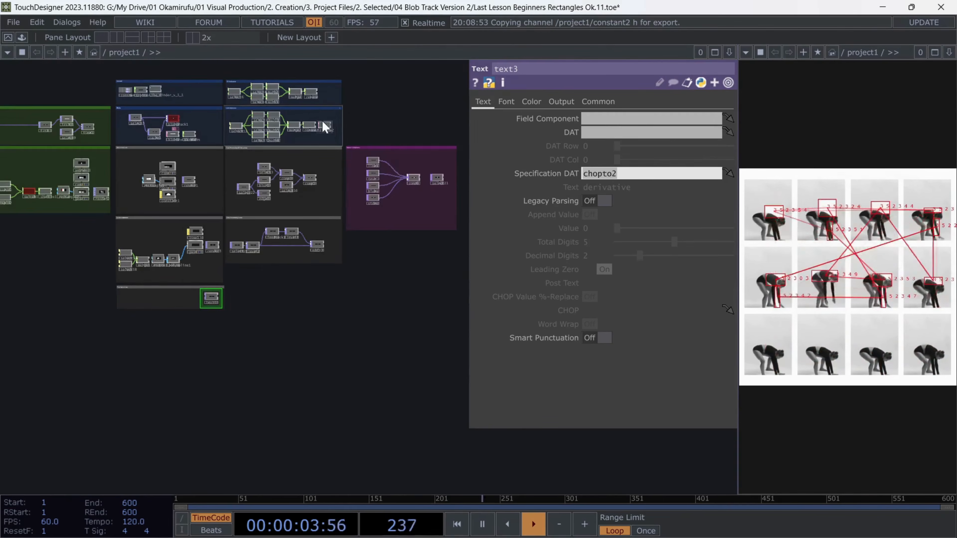
scroll(323, 128, up, 4)
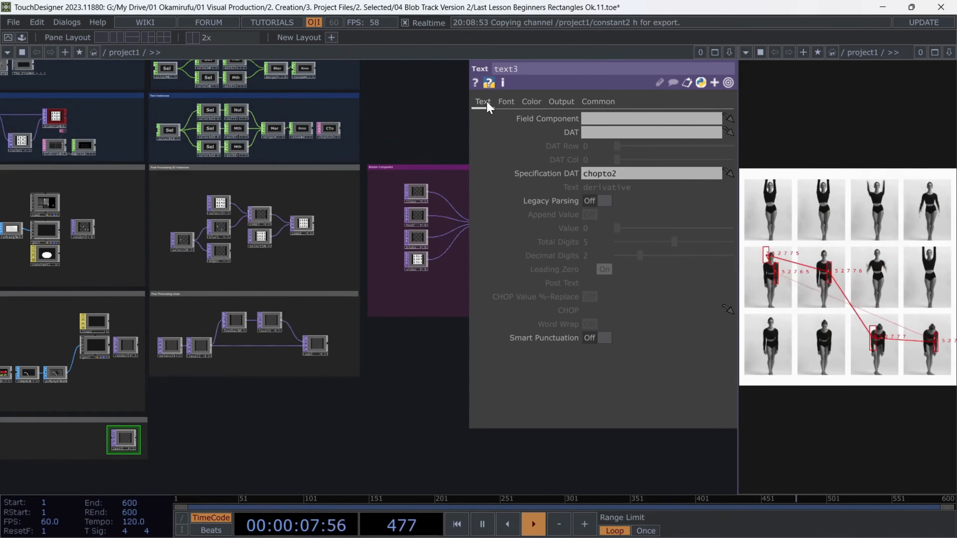
Set the Font Size X of text3 to about 13.8
click(506, 101)
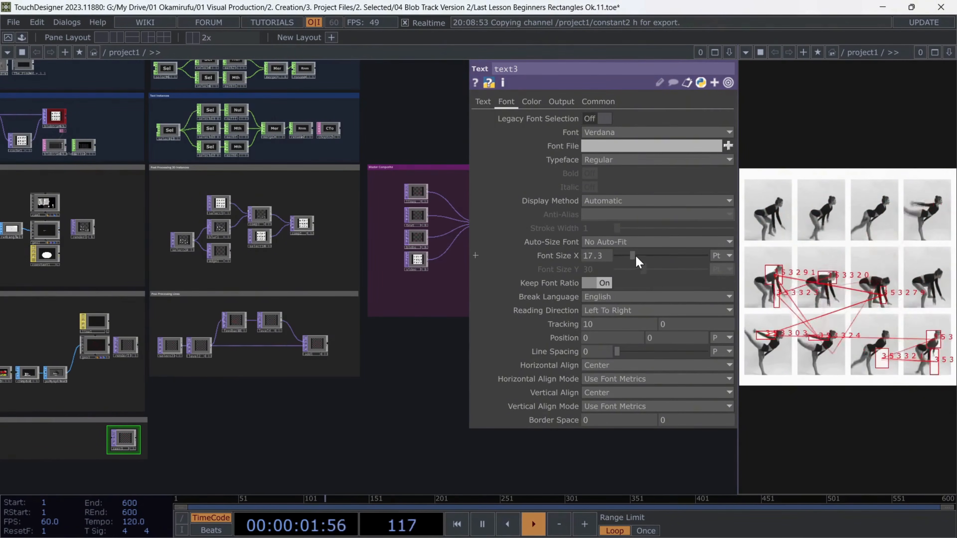
scroll(358, 334, down, 2)
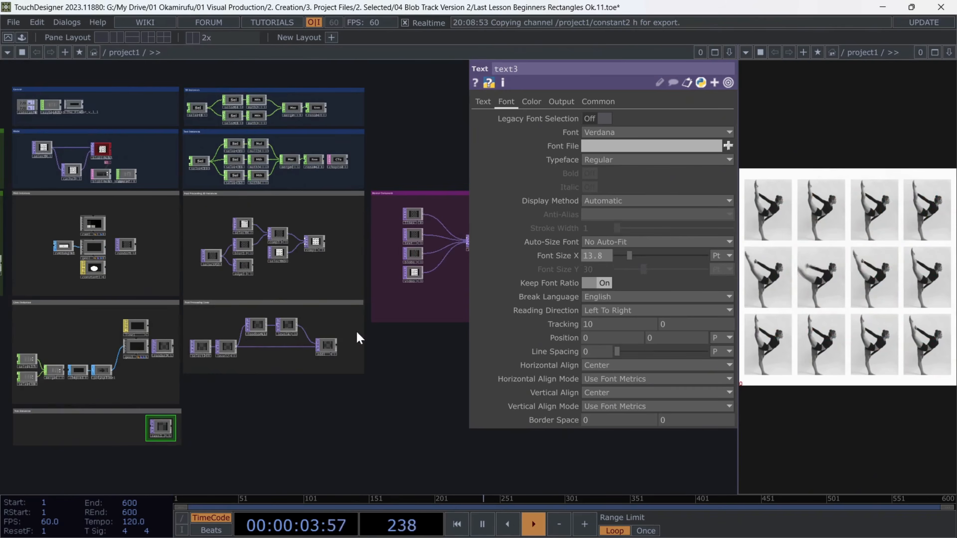
Show select23 and its source TOP in the Post Processing Lines group, tracing the chain through to add1
scroll(234, 227, up, 1)
scroll(249, 363, up, 4)
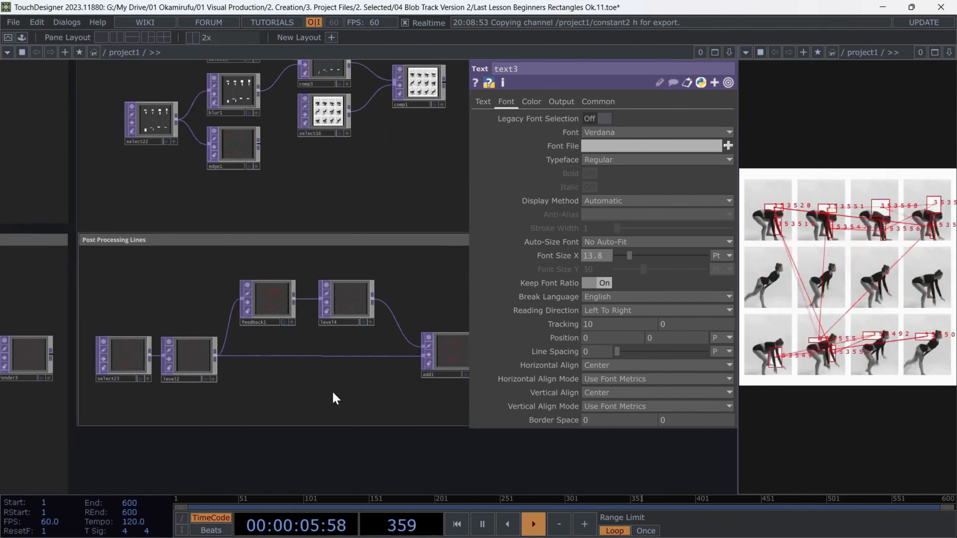
click(126, 363)
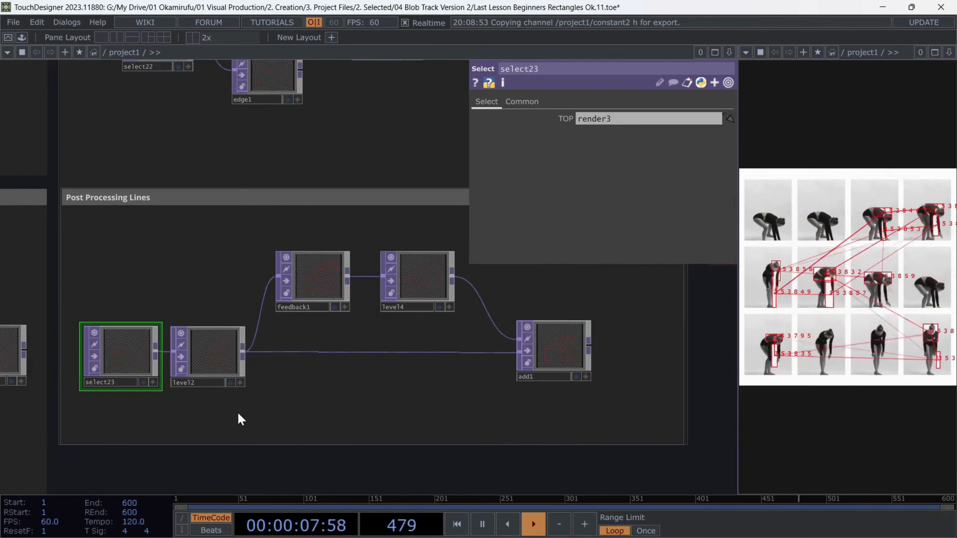
scroll(392, 411, up, 2)
drag(134, 345, 263, 347)
drag(519, 378, 308, 394)
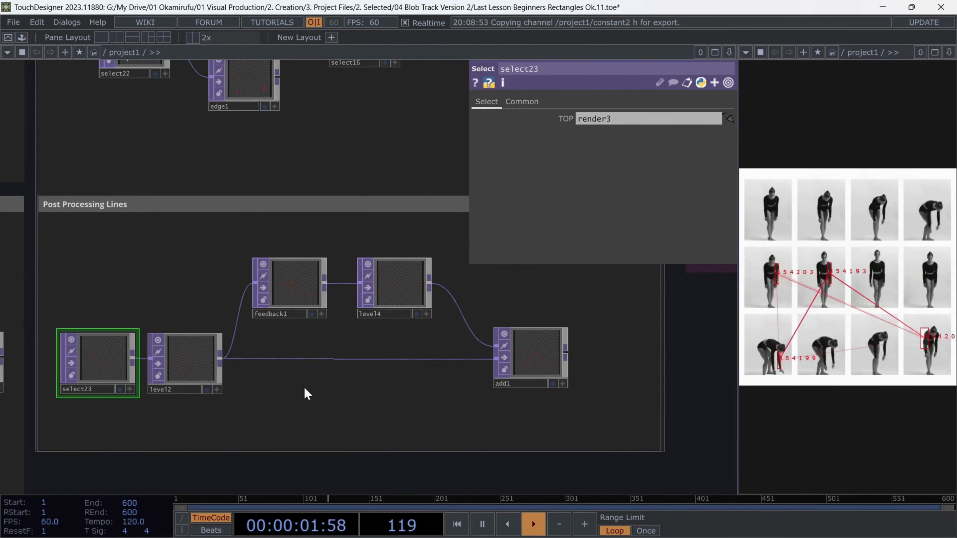
Inspect level2, feedback1 and level4, and assign add1 as the Target TOP of feedback1
click(192, 362)
click(313, 296)
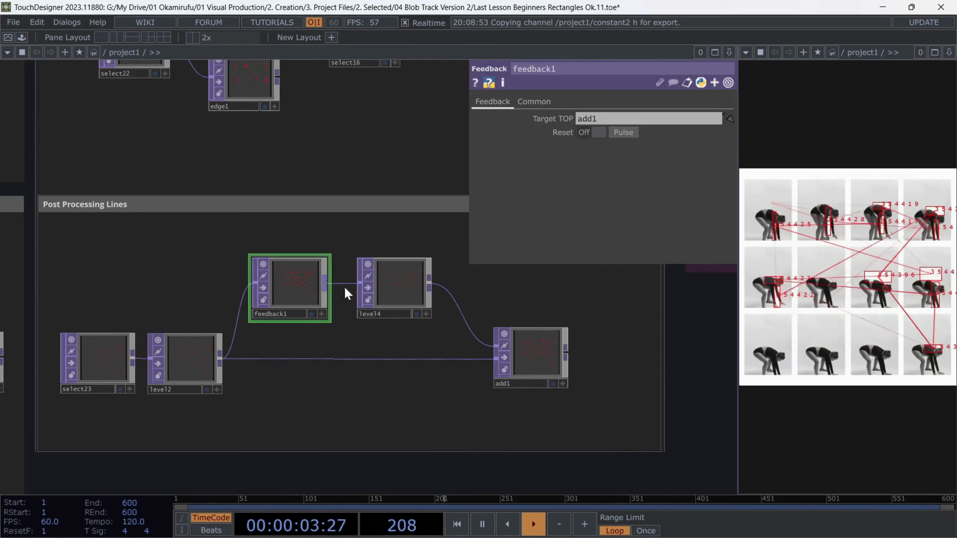
click(398, 286)
click(525, 373)
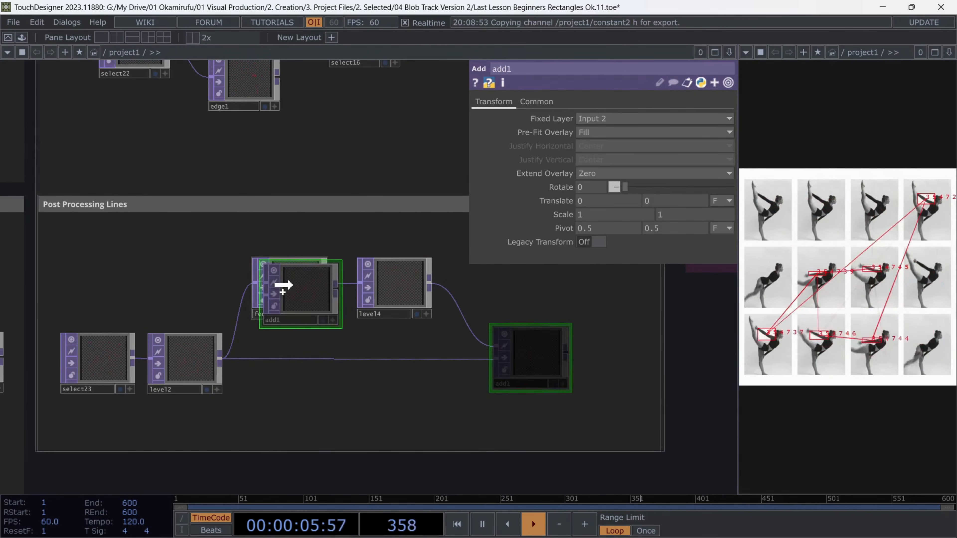
click(309, 279)
Set level4's post Opacity to about 0.7 in the line feedback loop
click(409, 294)
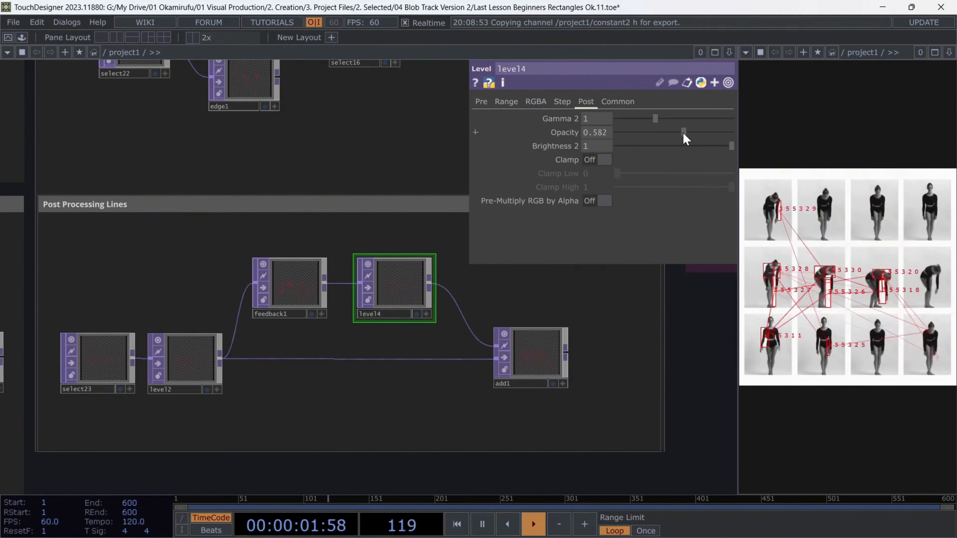
drag(683, 132, 697, 133)
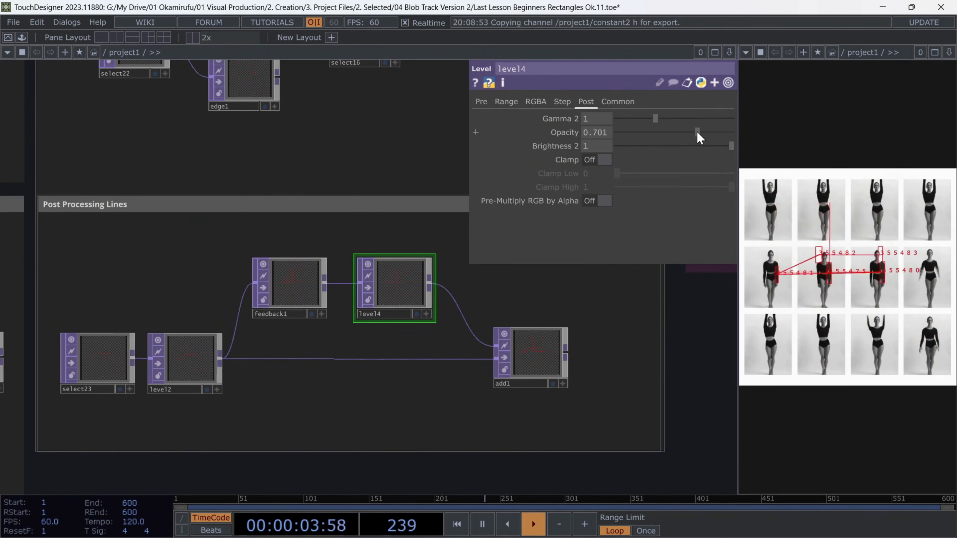
Inspect select22 in the Post Processing 3D Instances group, including its source TOP and the rectangles it carries
scroll(370, 247, down, 5)
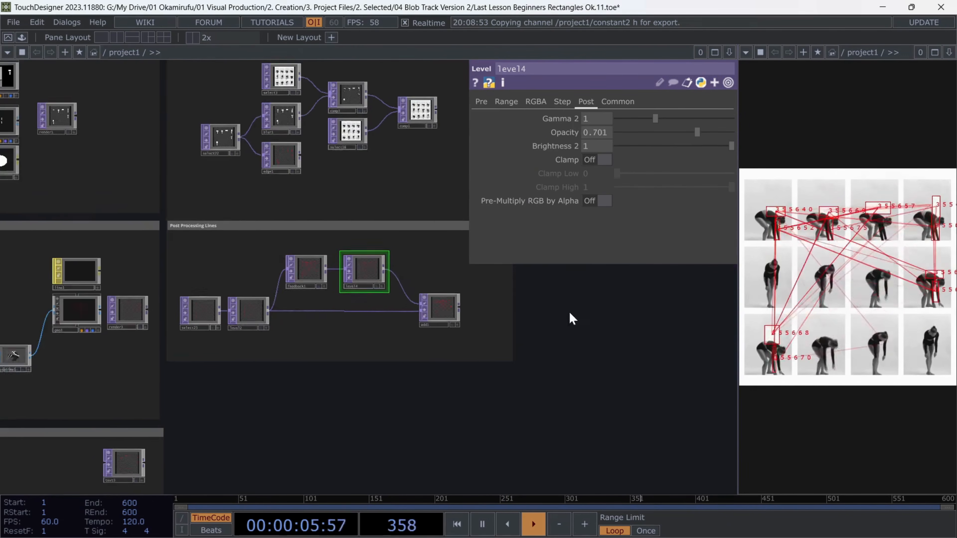
drag(571, 316, 528, 409)
scroll(528, 410, down, 5)
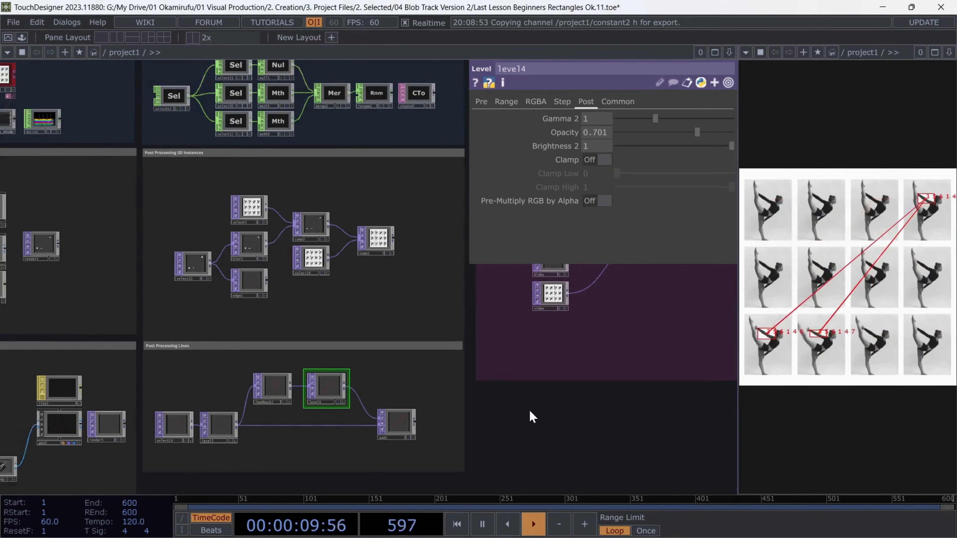
drag(196, 250, 213, 260)
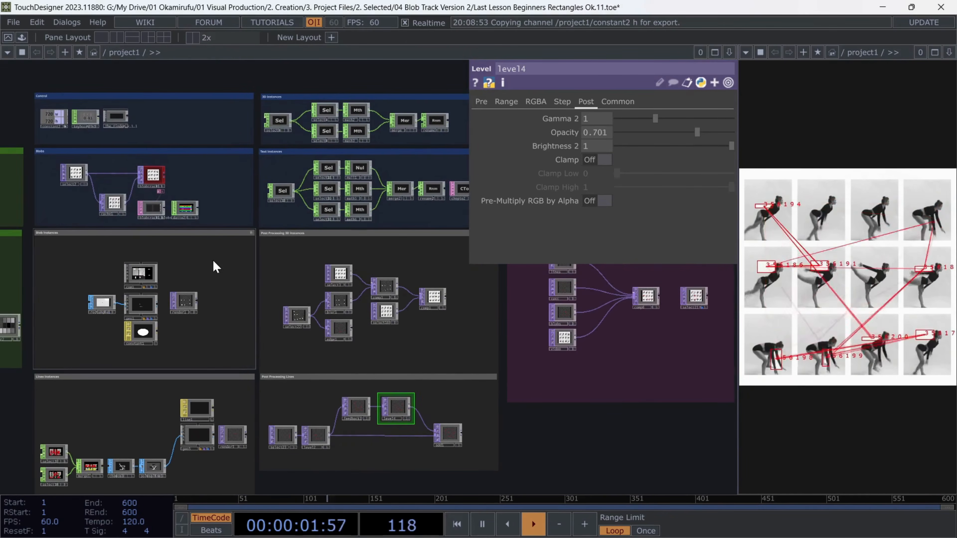
scroll(314, 308, up, 2)
scroll(315, 308, up, 2)
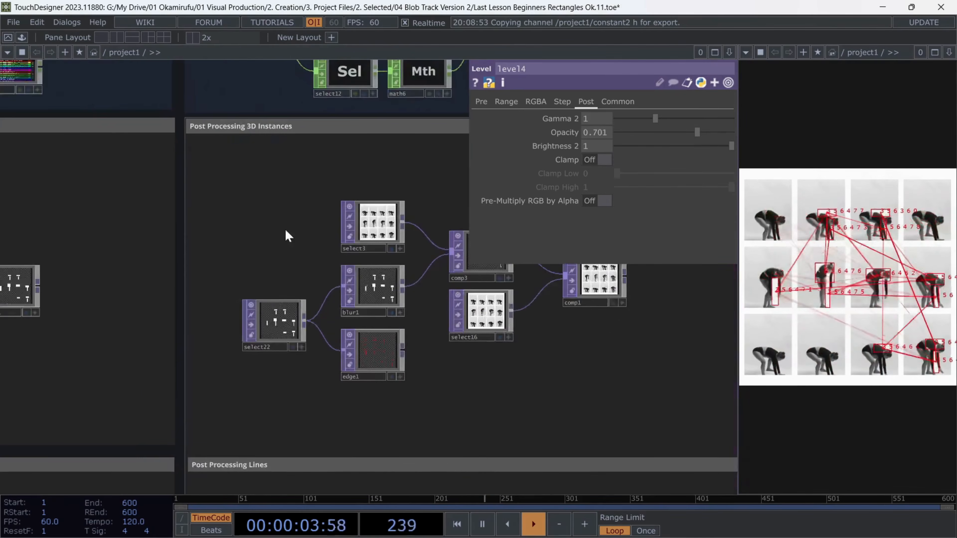
drag(285, 228, 380, 270)
click(167, 343)
drag(121, 298, 392, 325)
scroll(401, 333, up, 3)
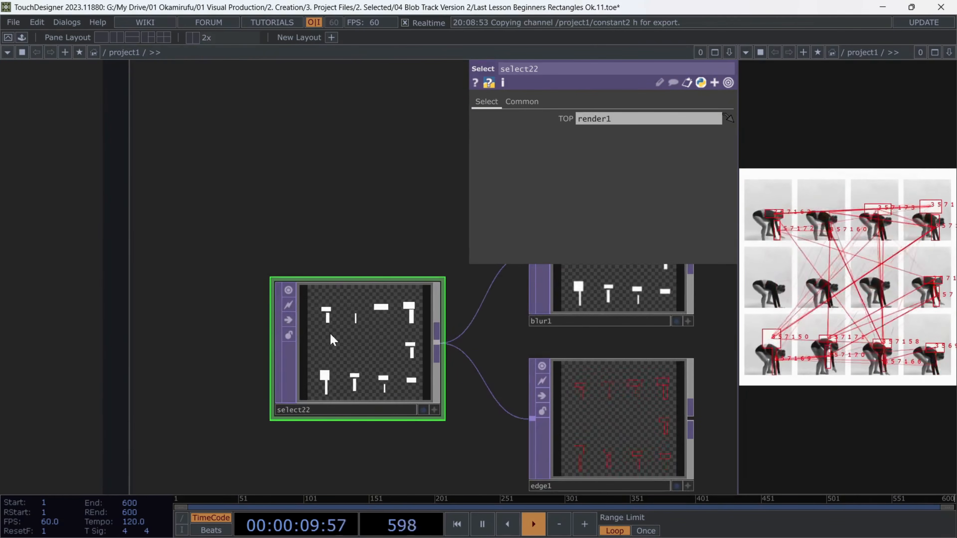
drag(386, 234, 182, 195)
scroll(182, 194, down, 3)
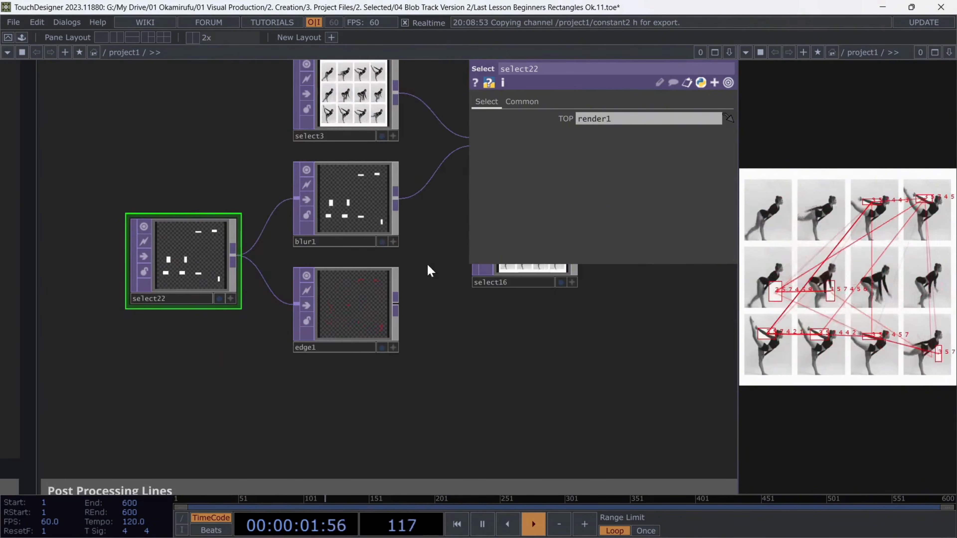
Change the Edge Color of edge1 to blue (0, 0.1843, 1)
drag(429, 271, 346, 327)
click(273, 356)
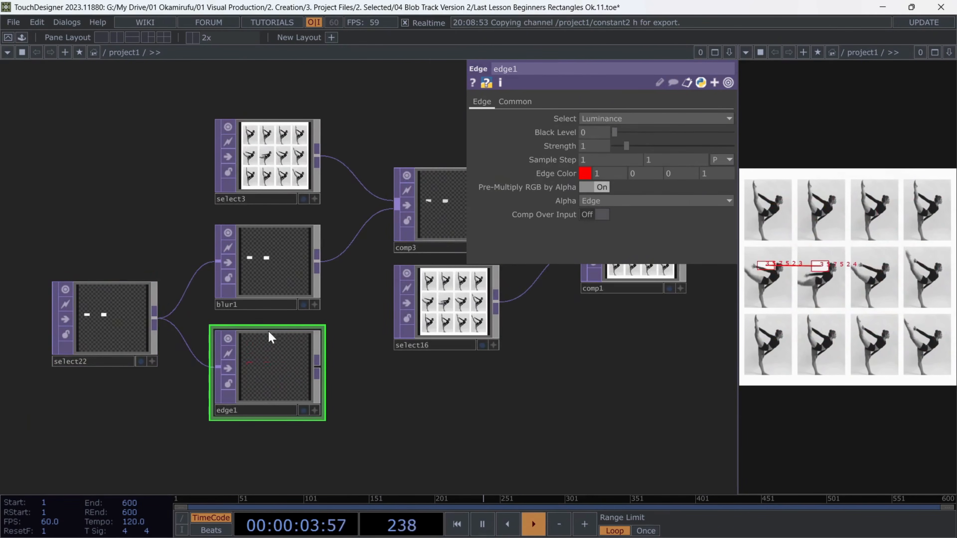
scroll(272, 366, up, 5)
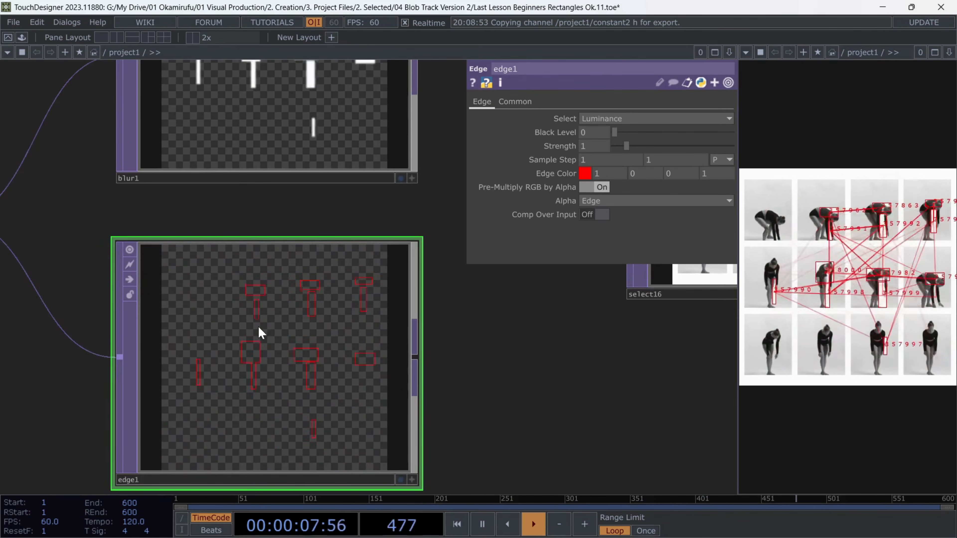
scroll(258, 328, down, 1)
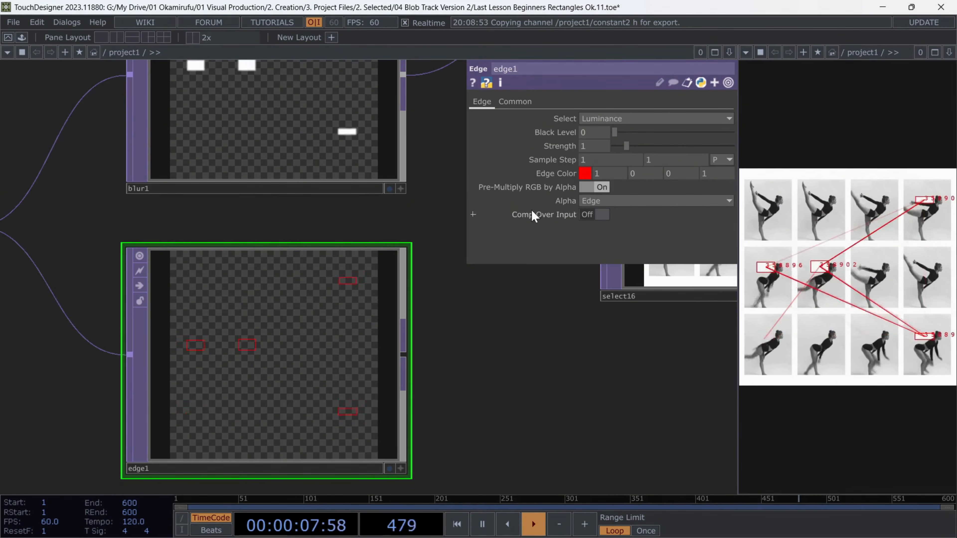
click(585, 174)
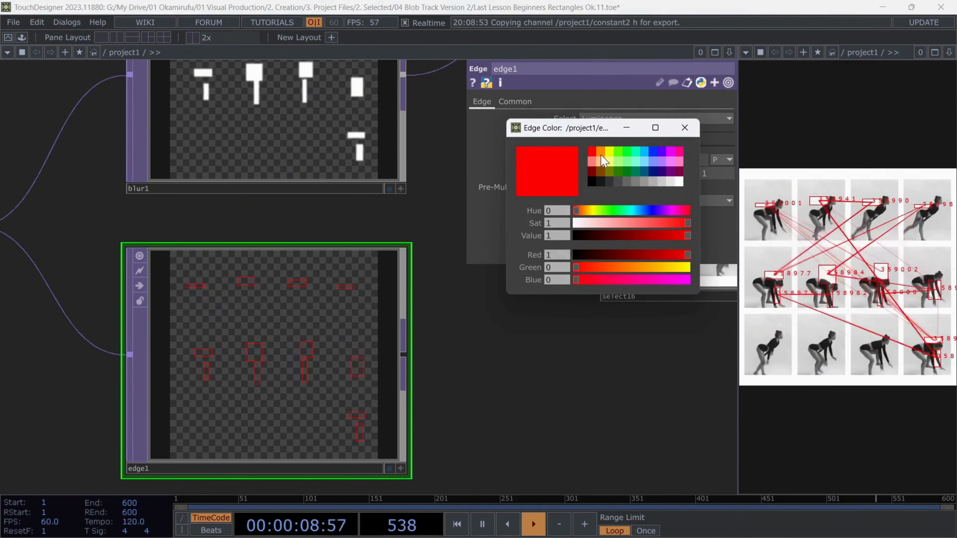
click(654, 151)
click(685, 127)
scroll(401, 341, down, 2)
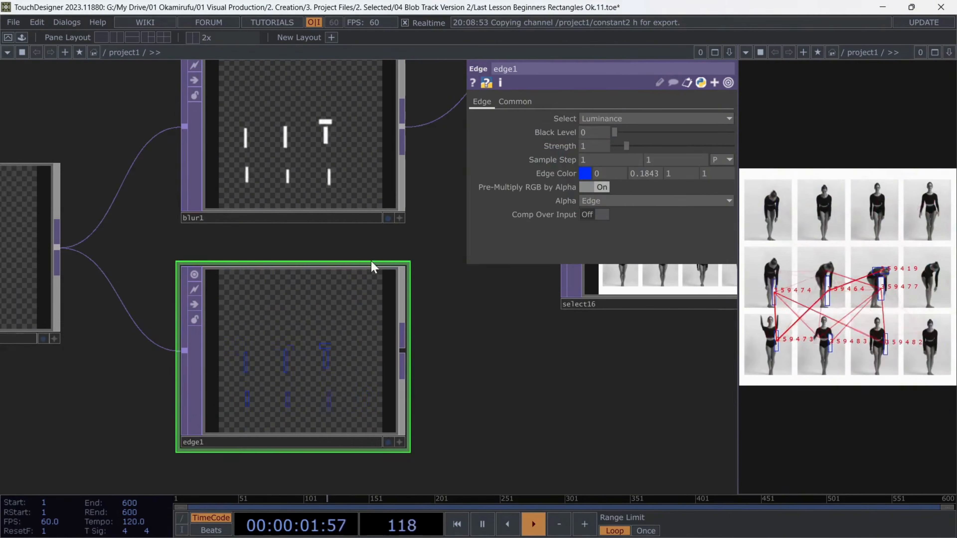
Inspect comp3's composite operation and its inputs select3 and blur1
click(402, 193)
drag(421, 190, 206, 400)
click(371, 256)
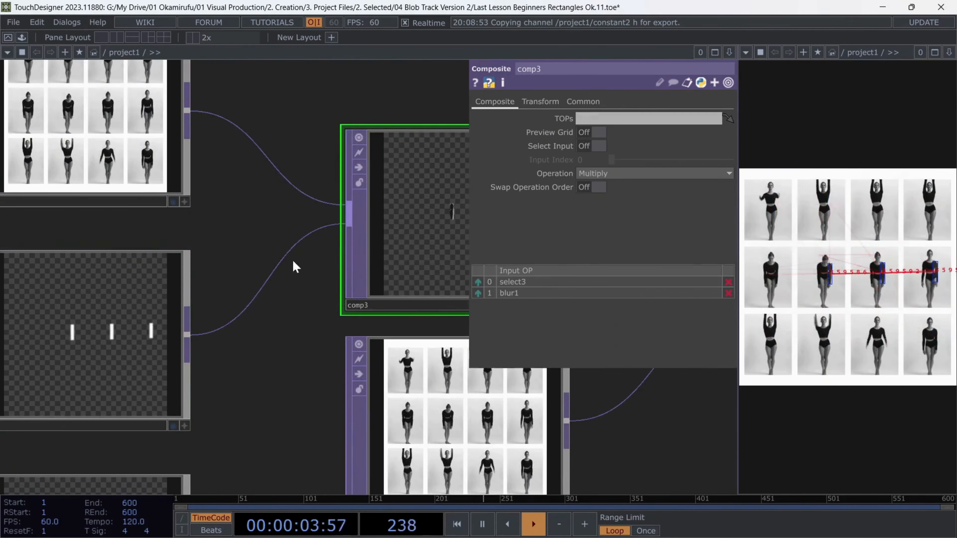
scroll(283, 249, down, 3)
drag(360, 157, 303, 156)
Show select3's source TOP and trace it back to the video operators in the green group
click(105, 171)
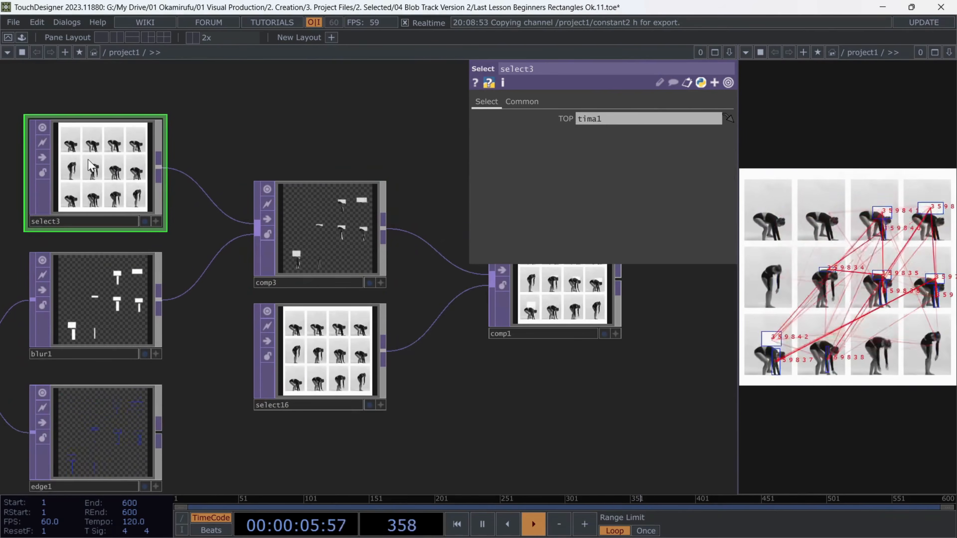
scroll(274, 155, down, 3)
scroll(272, 151, down, 5)
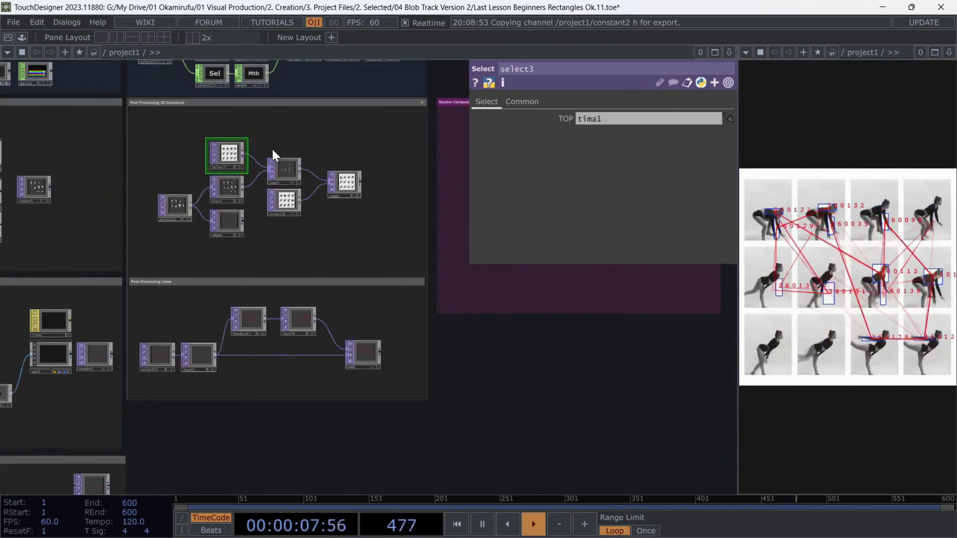
drag(207, 148, 405, 235)
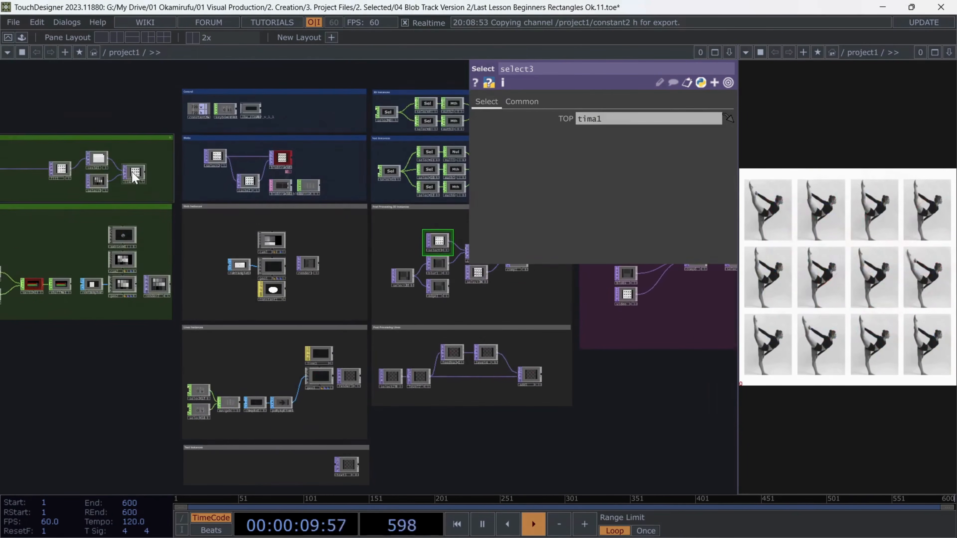
drag(134, 178, 403, 239)
scroll(377, 226, up, 8)
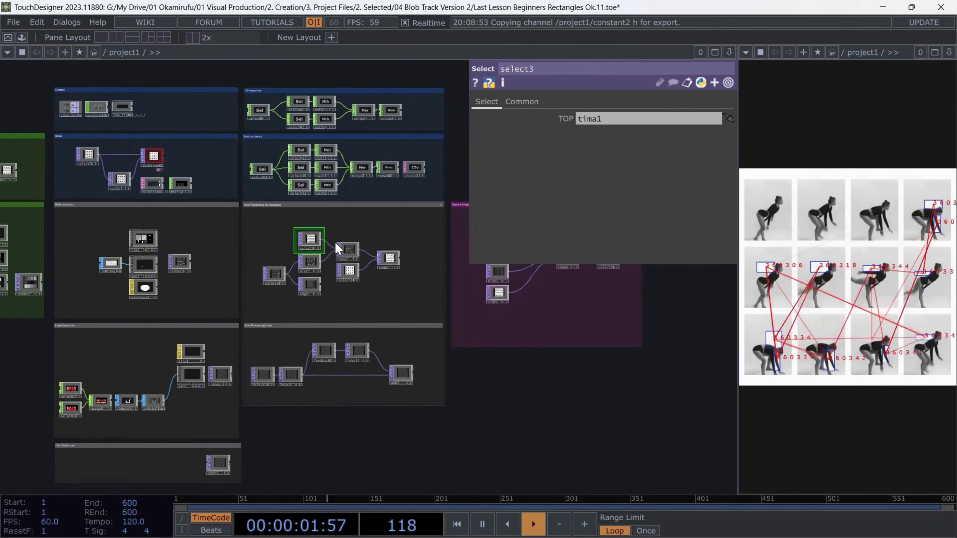
Examine comp3's composited image up close
click(376, 241)
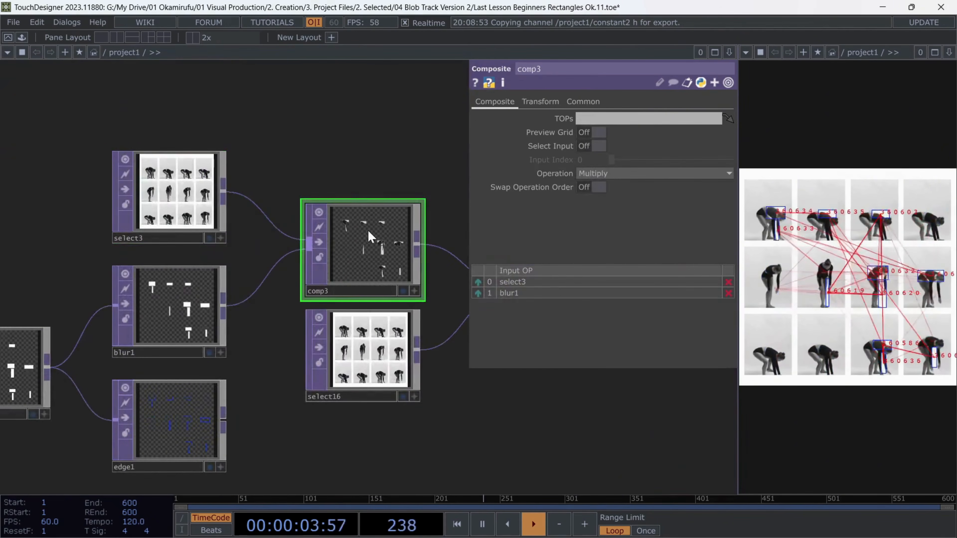
scroll(373, 238, up, 5)
scroll(347, 187, up, 2)
drag(369, 120, 250, 111)
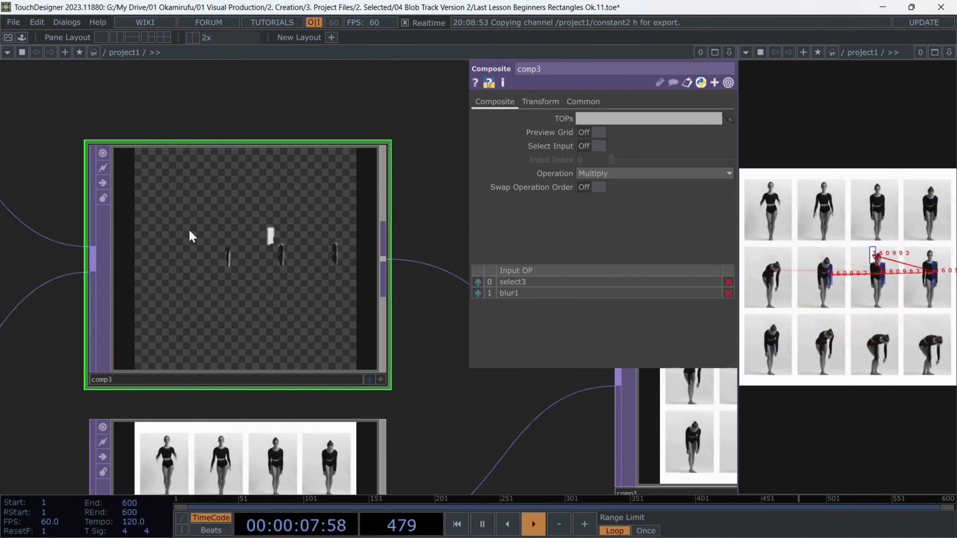
Show select16's source TOP and relate it to select3
scroll(189, 229, down, 6)
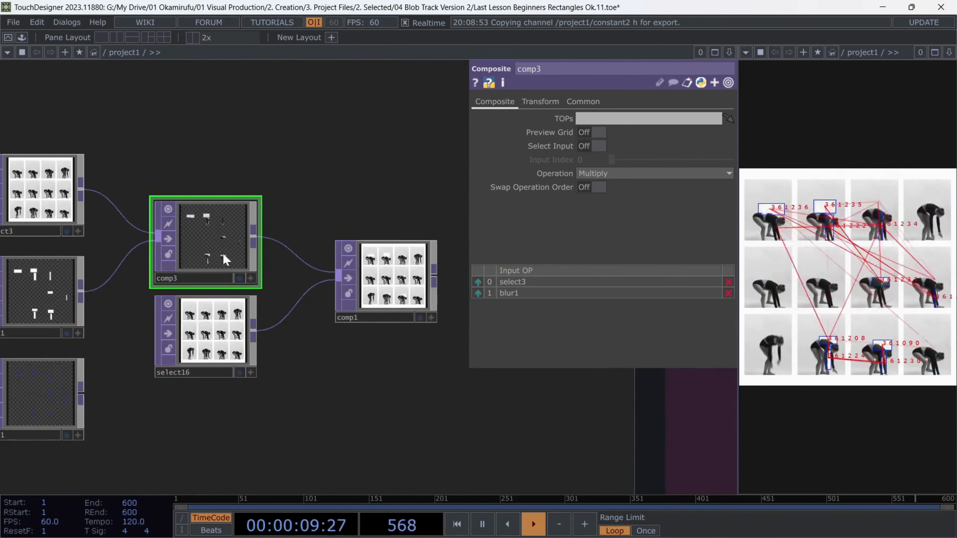
click(211, 340)
drag(64, 189, 189, 290)
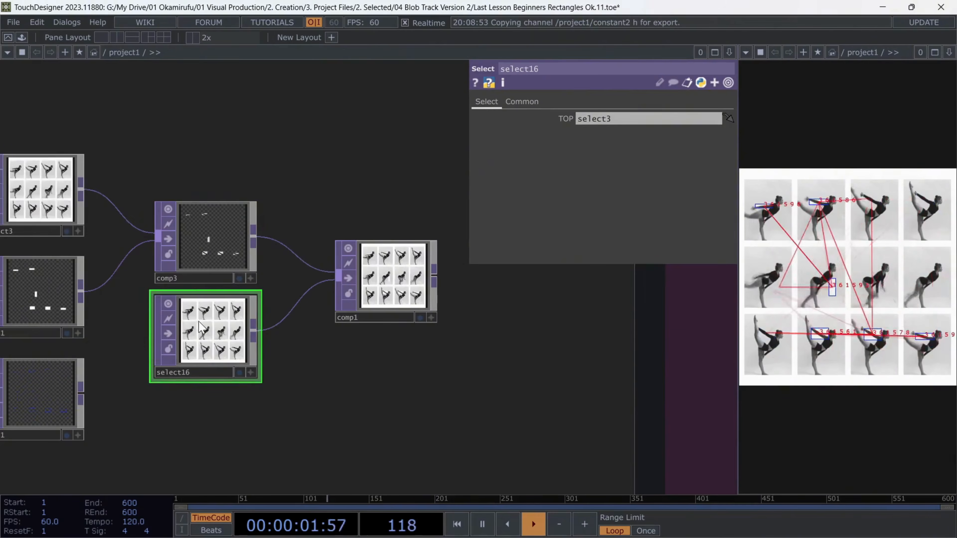
Examine comp1's Screen composite of comp3 and select16 up close, pausing the timeline briefly and resuming playback
click(386, 279)
scroll(399, 271, up, 3)
scroll(399, 278, up, 4)
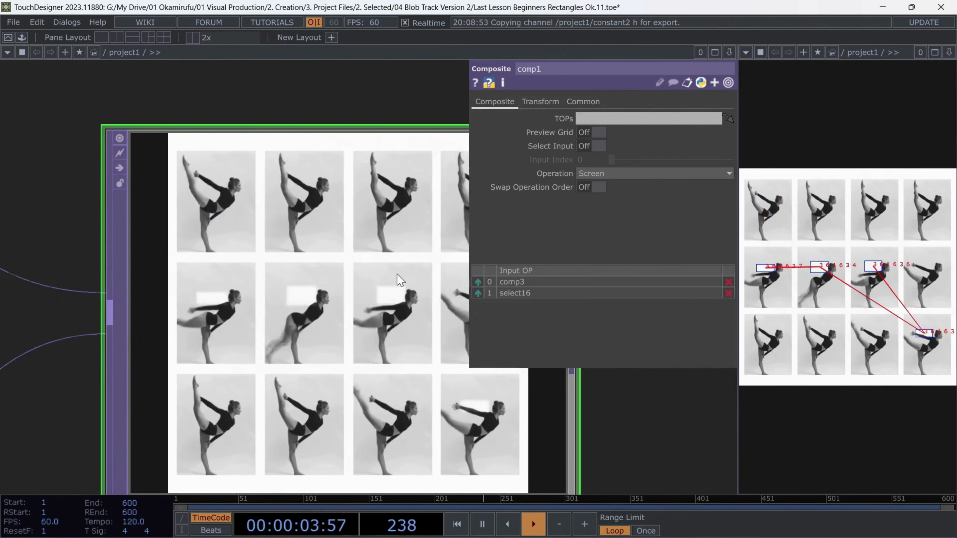
scroll(580, 405, up, 1)
key(space)
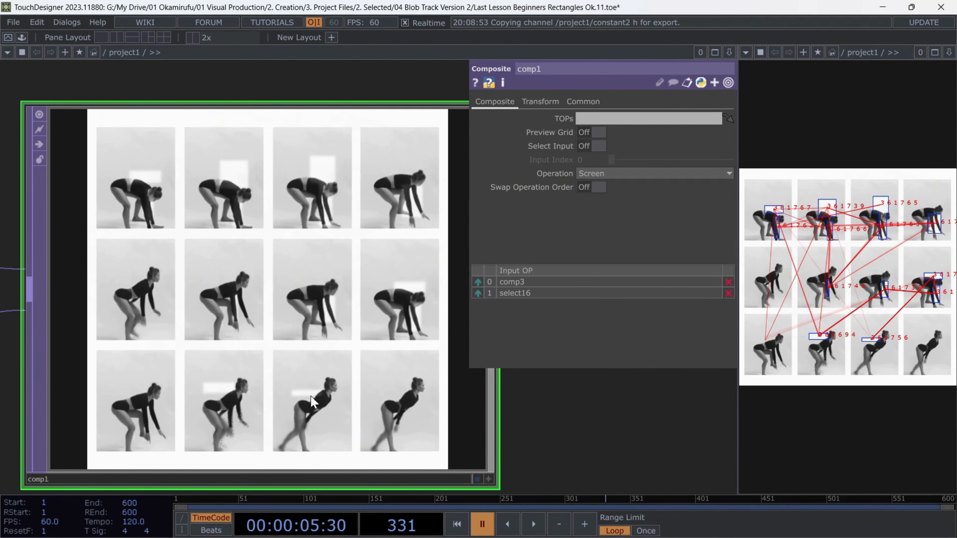
key(space)
Hide the parameter window and bring the Master Composite group into view beside the post-processing groups
scroll(243, 288, down, 4)
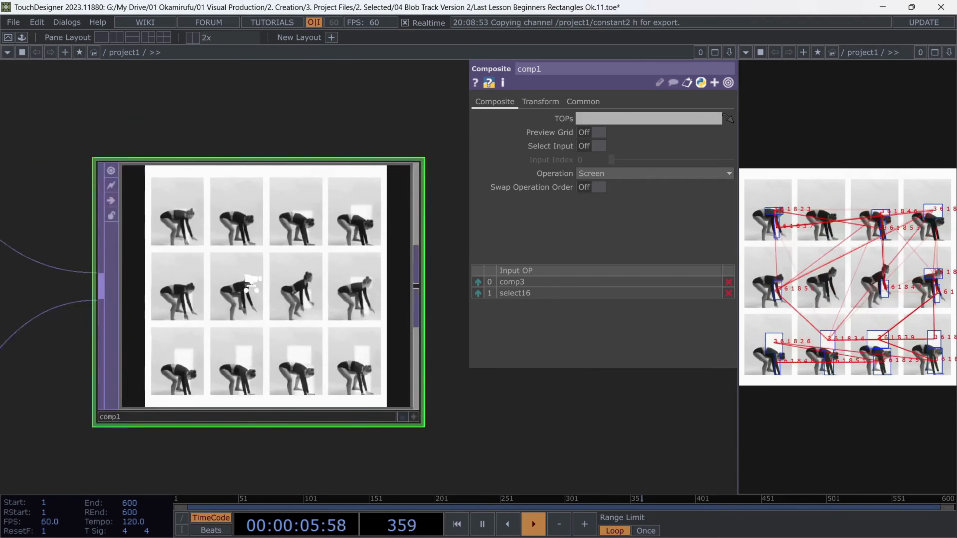
scroll(243, 288, down, 6)
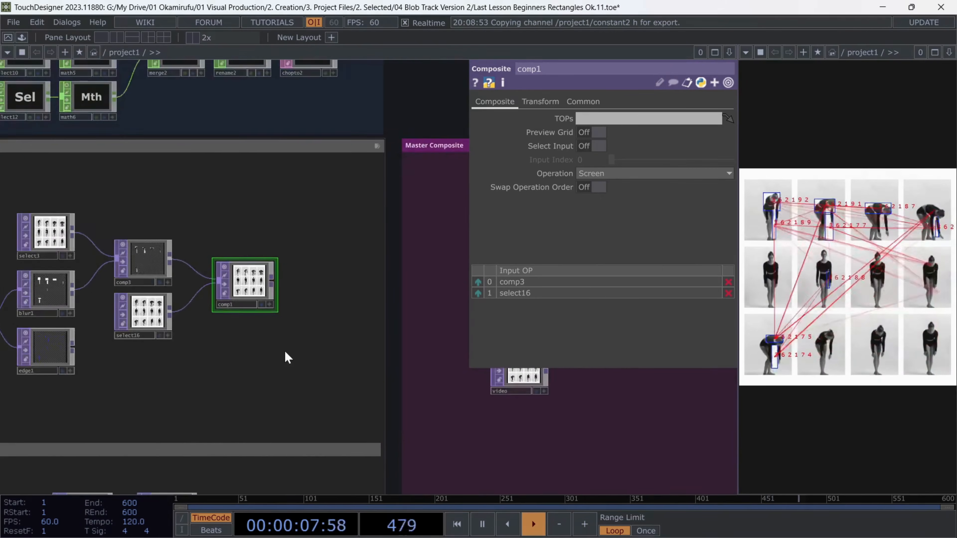
scroll(363, 366, down, 3)
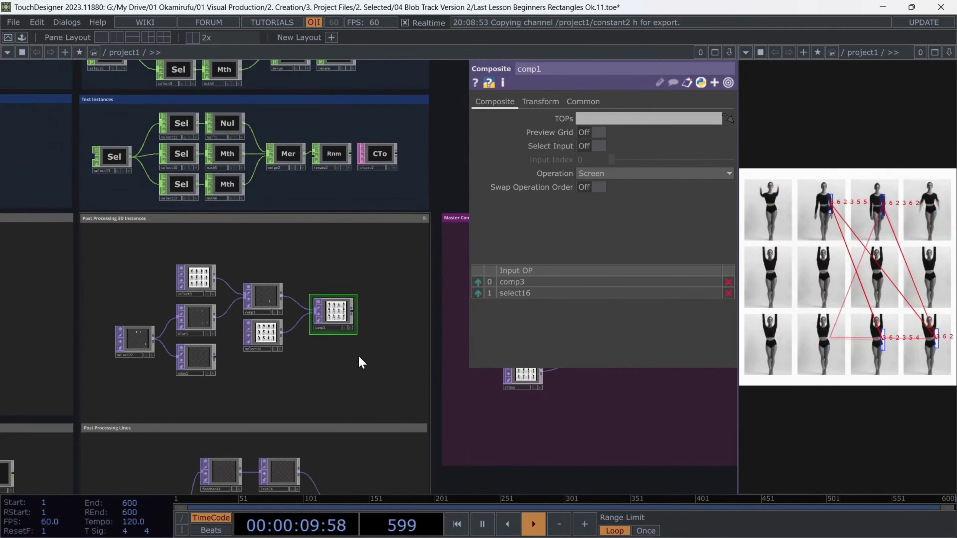
key(p)
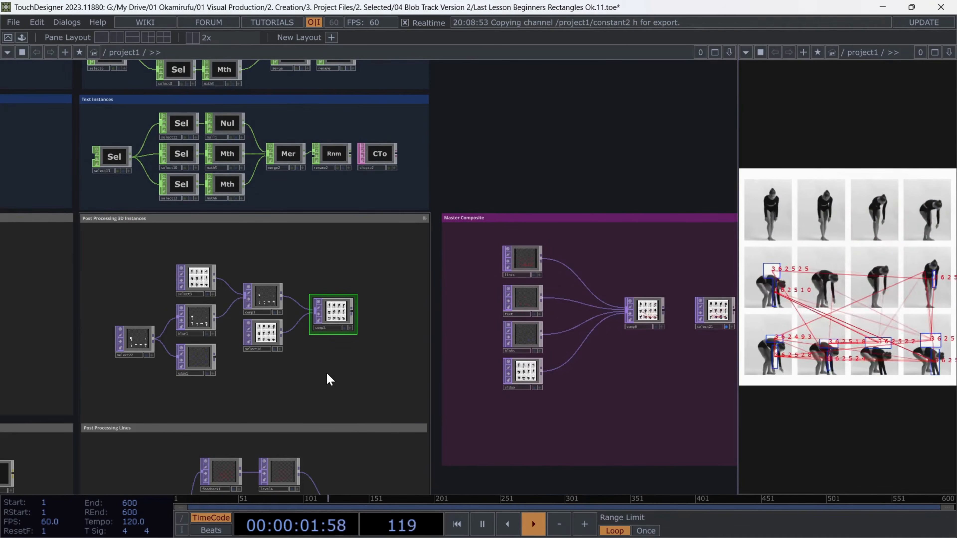
Examine the blur1, select3, comp3 and select16 nodes of the 3D instances post-processing group up close
drag(326, 372, 412, 378)
scroll(274, 326, up, 5)
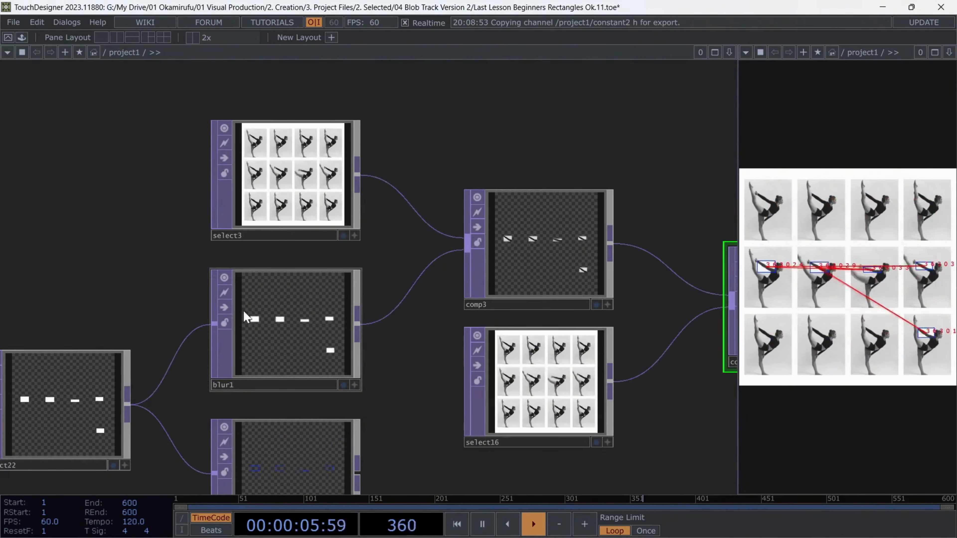
scroll(190, 287, down, 3)
scroll(183, 281, down, 5)
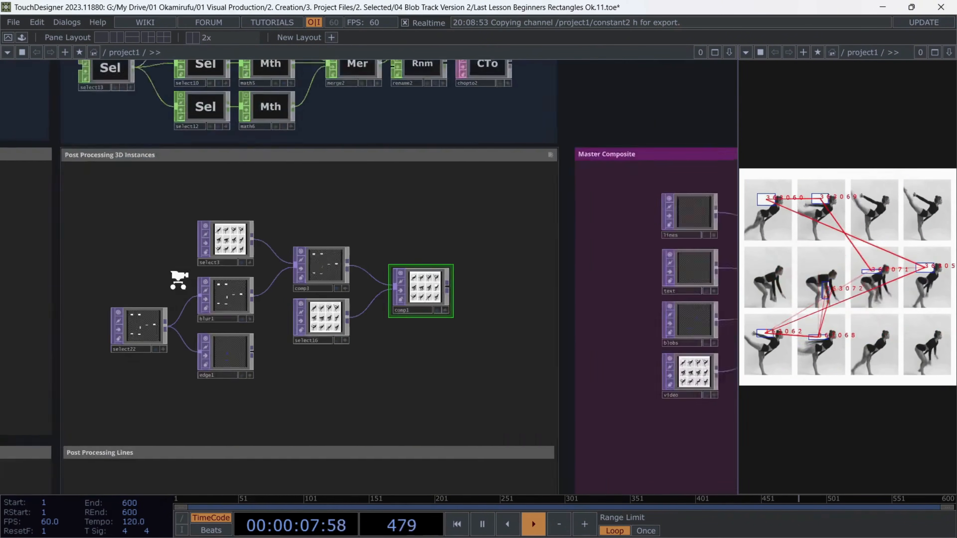
Bring the whole Master Composite group into view and select its output node select21
drag(604, 341, 400, 349)
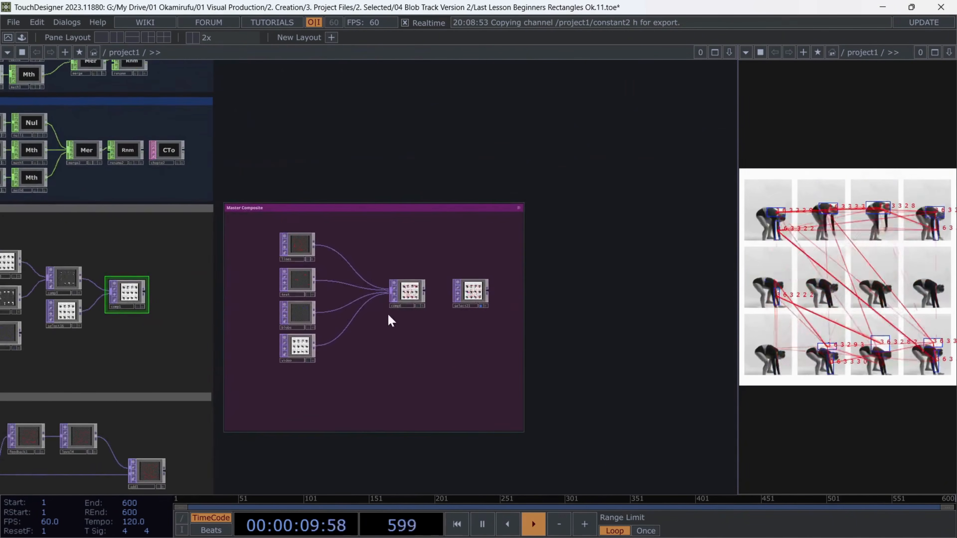
scroll(390, 321, up, 2)
drag(311, 379, 545, 439)
drag(480, 282, 440, 312)
drag(181, 328, 321, 299)
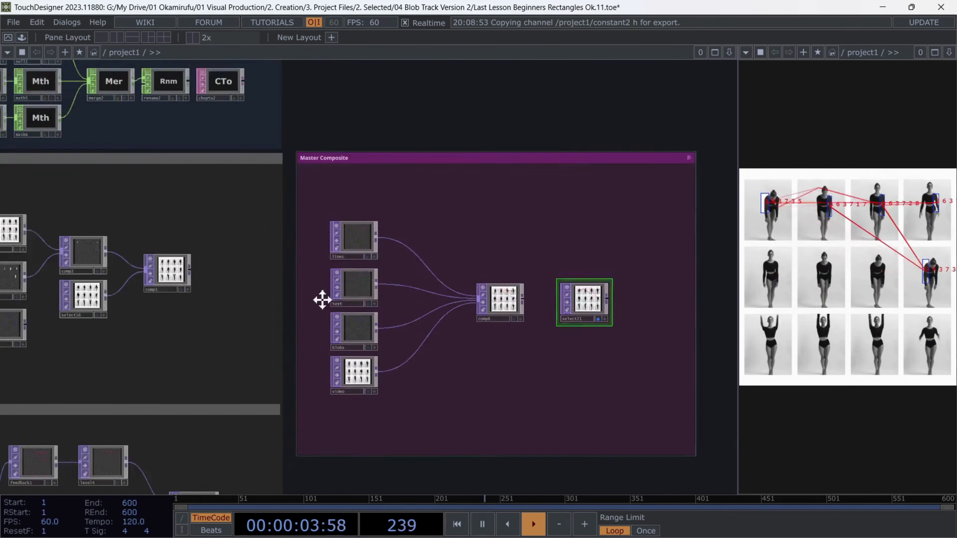
Point out the lines, text and blobs inputs of the Master Composite group by selecting each in turn
scroll(388, 196, up, 4)
drag(393, 195, 371, 197)
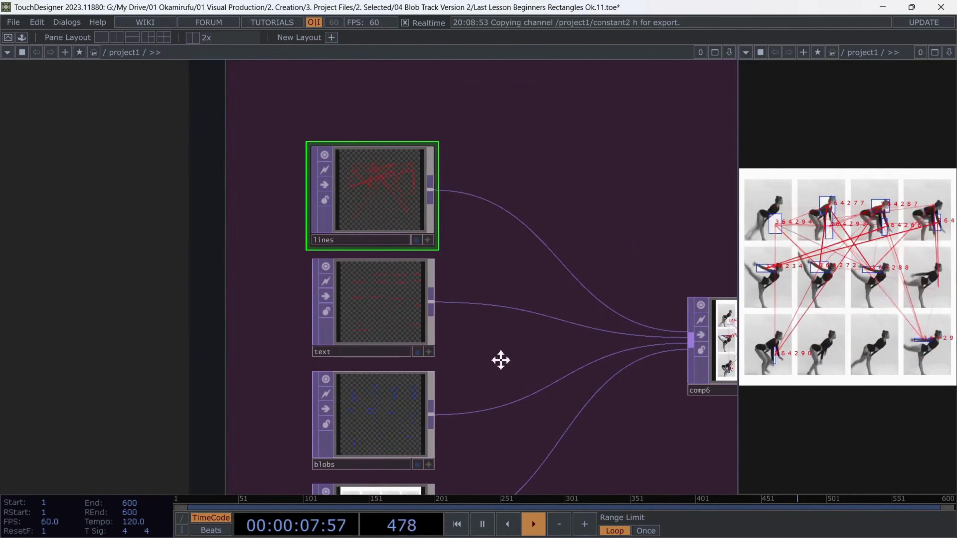
drag(500, 360, 431, 250)
scroll(432, 250, down, 1)
click(331, 182)
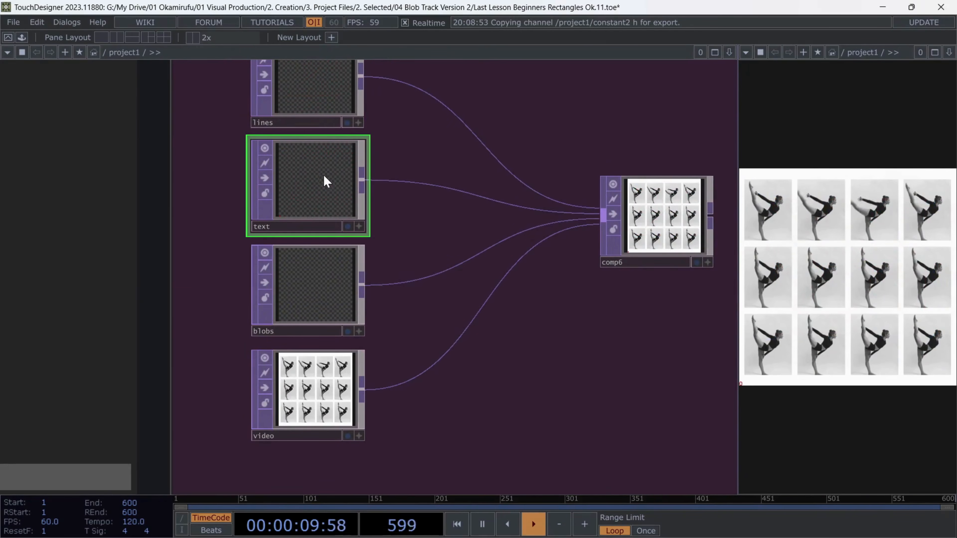
drag(529, 370, 545, 316)
click(315, 229)
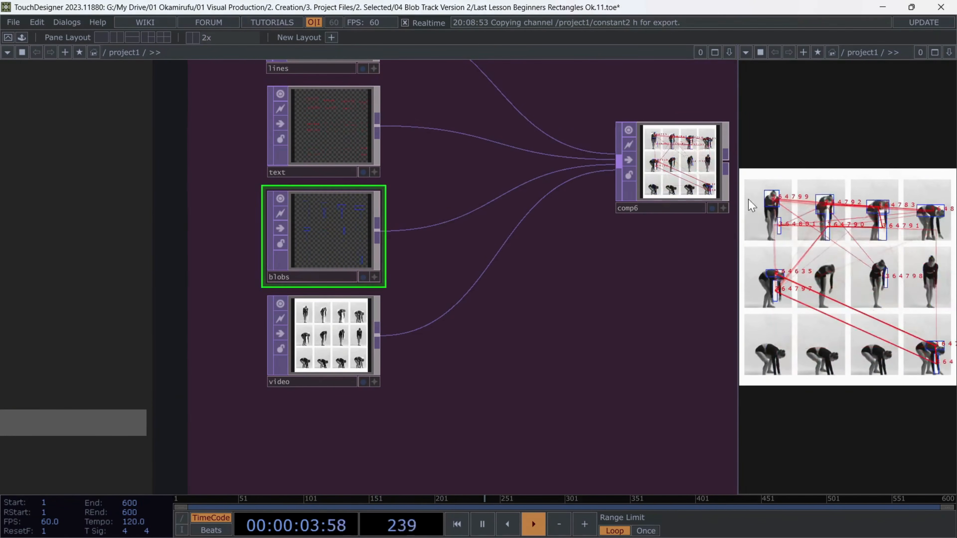
Examine the video input of the Master Composite group up close and return to the full group
click(328, 337)
scroll(328, 337, up, 5)
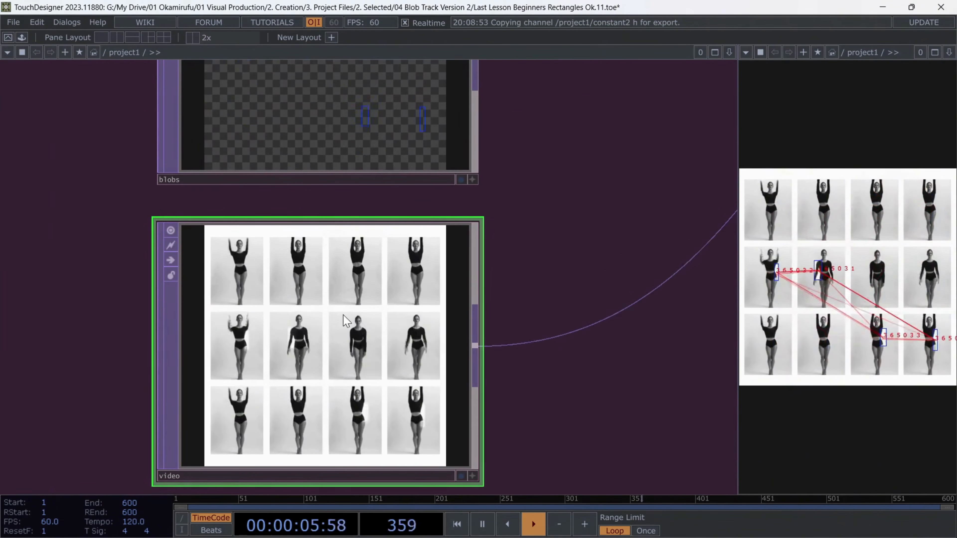
scroll(209, 359, down, 5)
scroll(192, 360, down, 4)
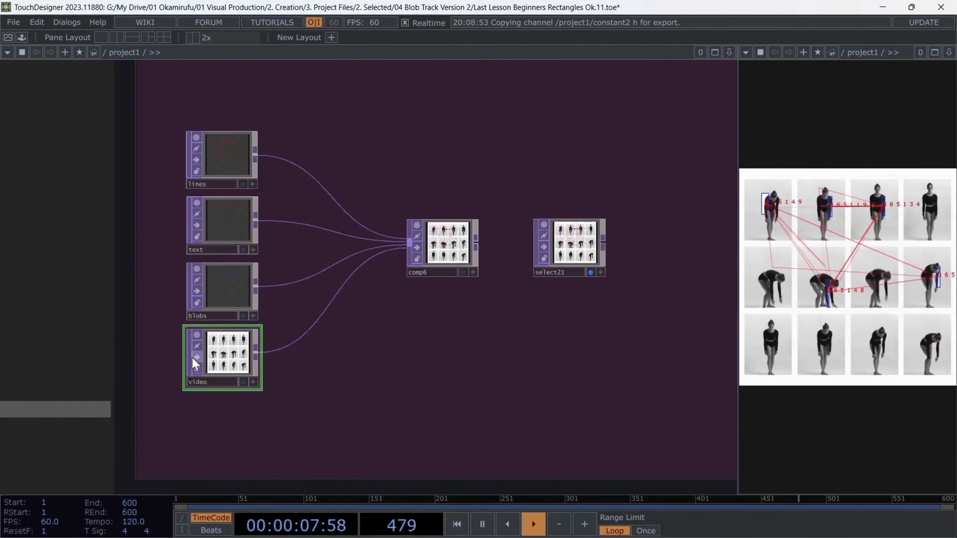
drag(441, 352, 390, 355)
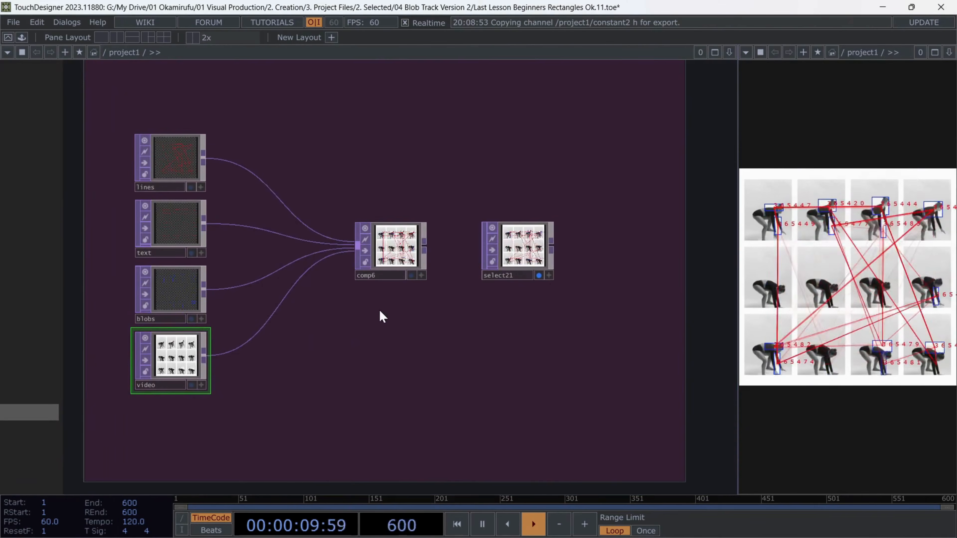
Show comp6's Composite parameters and examine its Operation choices
click(397, 259)
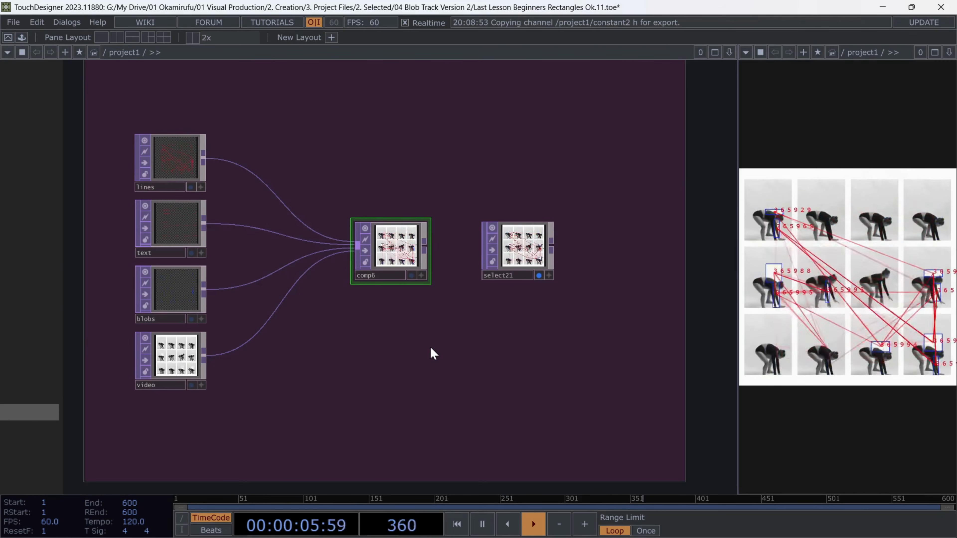
key(p)
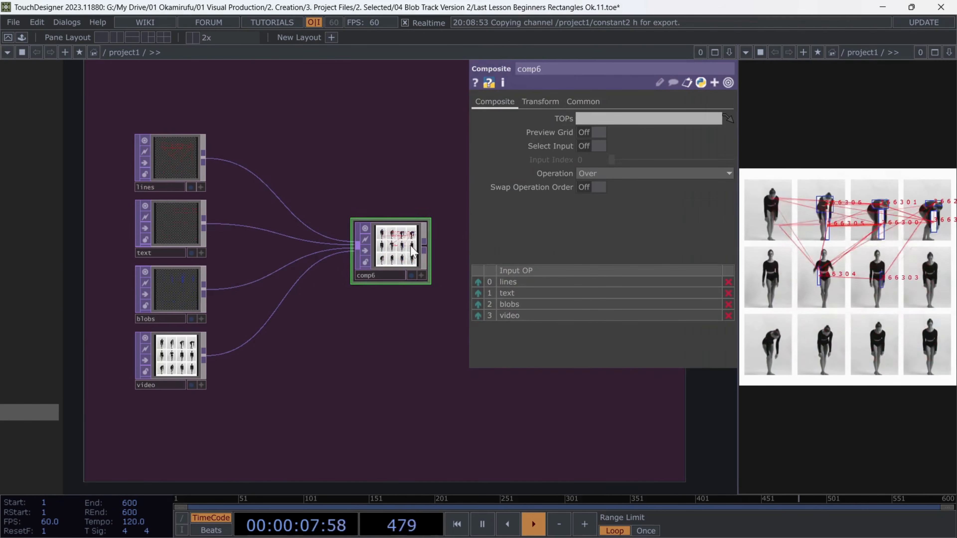
click(592, 173)
click(672, 287)
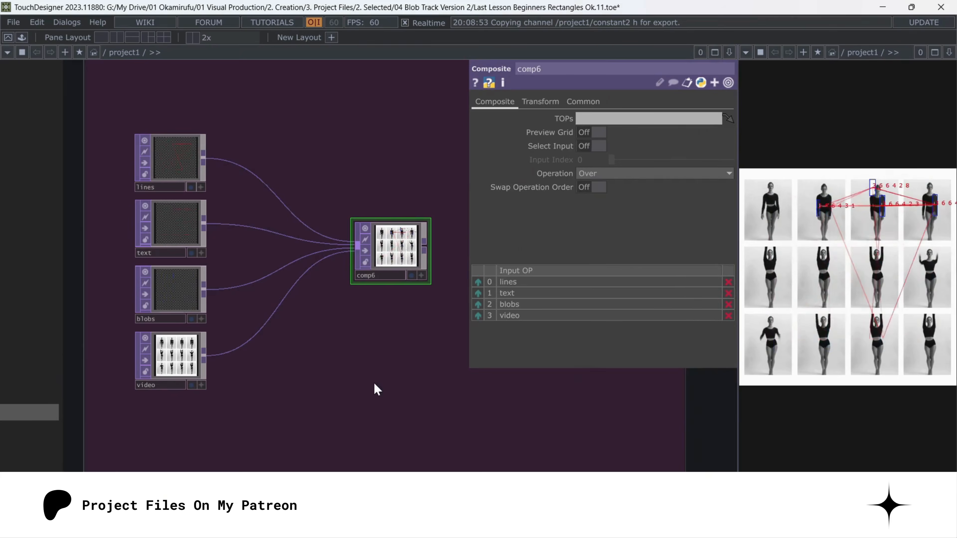
Show the source TOP of select21 and relate it to comp6
drag(443, 410, 204, 408)
drag(166, 241, 285, 247)
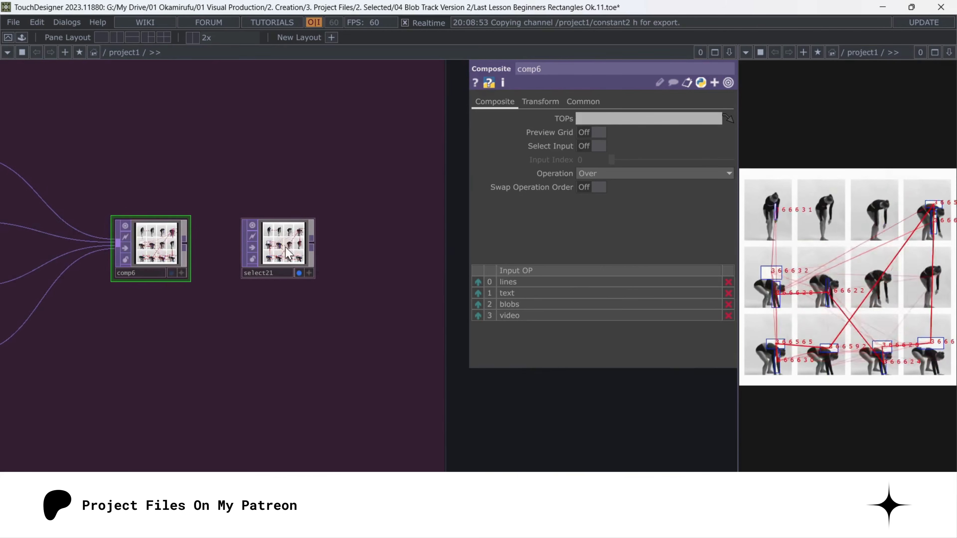
click(291, 263)
scroll(383, 367, down, 3)
scroll(381, 361, down, 2)
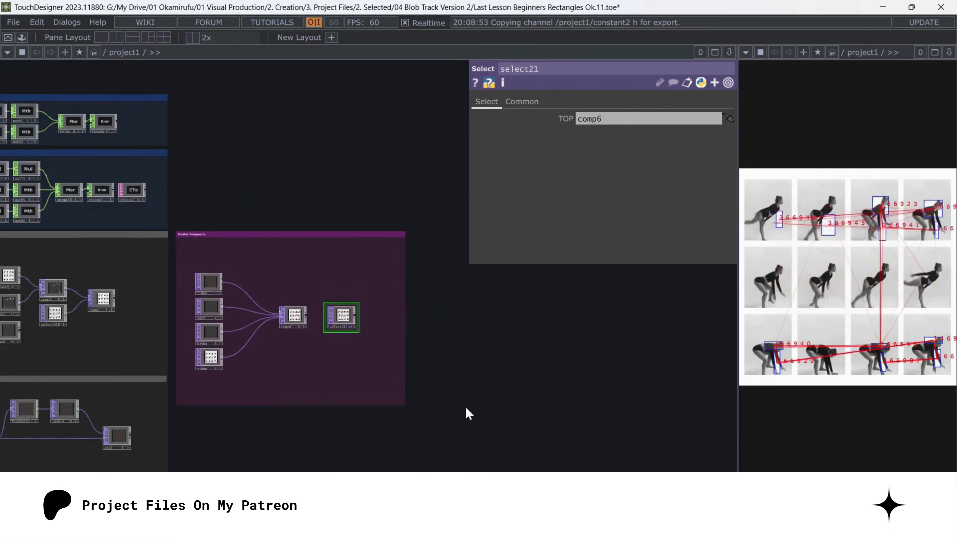
Move select21 farther away from comp6 within the Master Composite group
drag(466, 408, 548, 370)
scroll(521, 331, up, 2)
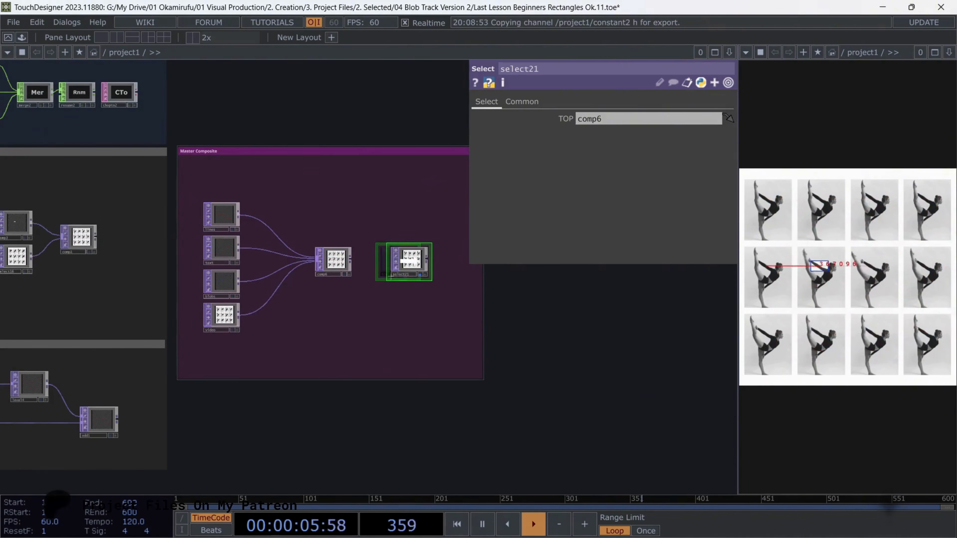
drag(382, 263, 417, 264)
drag(532, 324, 555, 387)
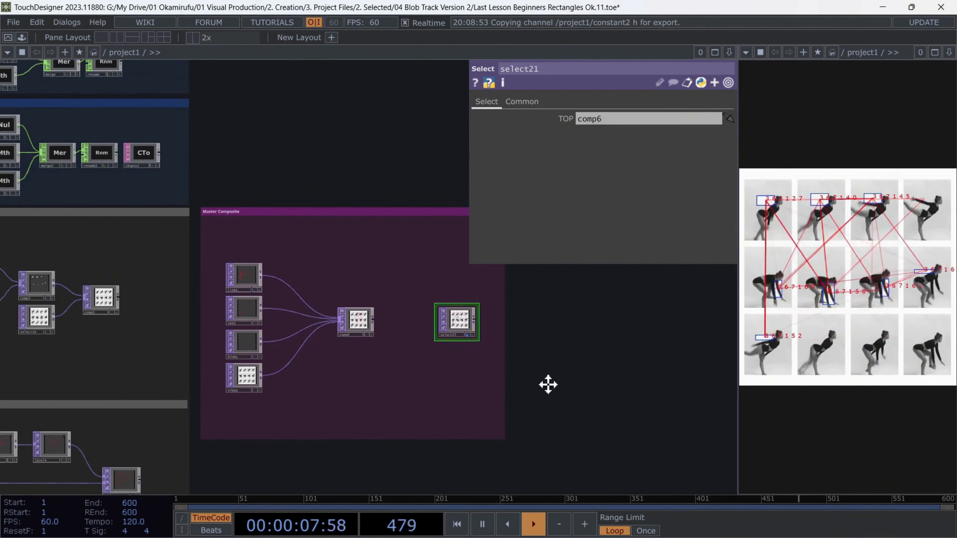
Route blur1, select16 and the final line post-processing node through select21 in turn, ending with comp6 as its source
scroll(554, 382, down, 3)
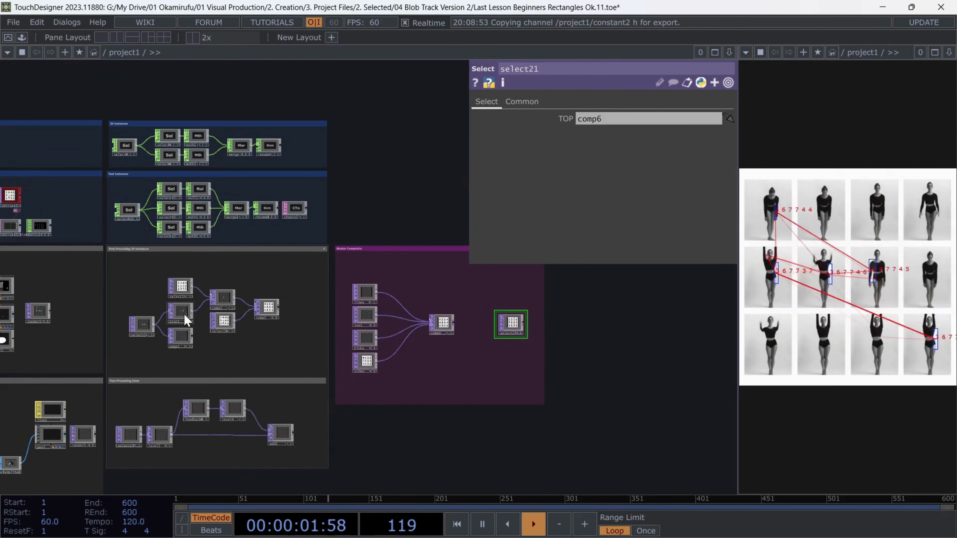
drag(183, 312, 516, 329)
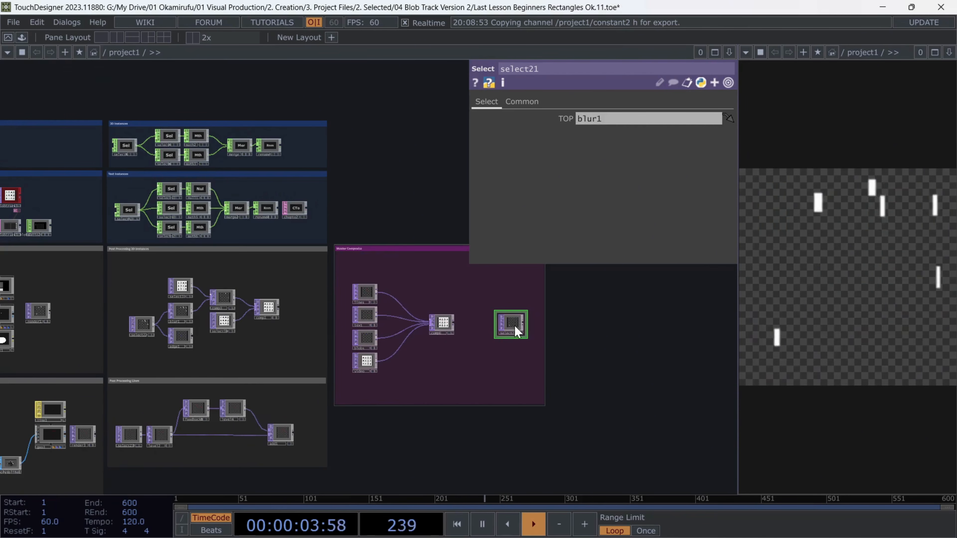
drag(224, 320, 516, 325)
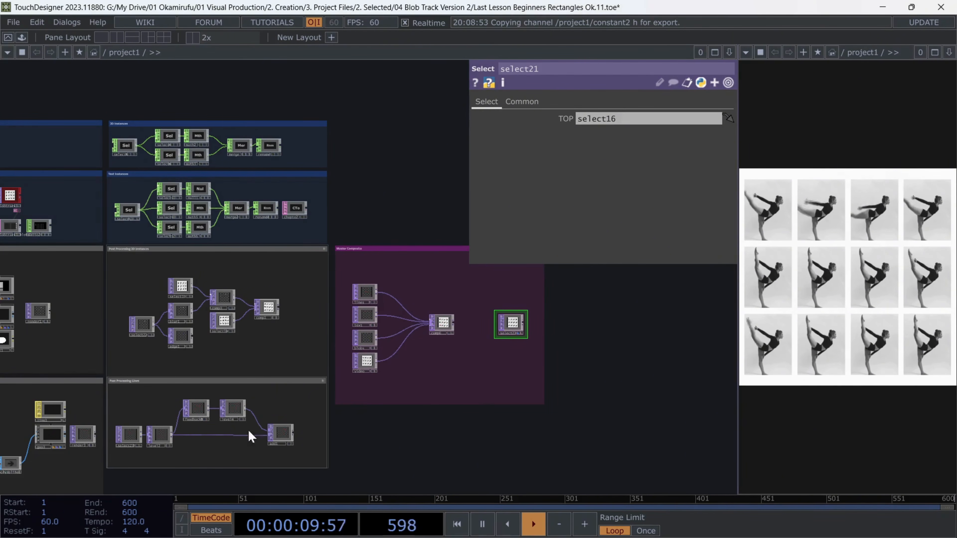
drag(285, 438, 510, 327)
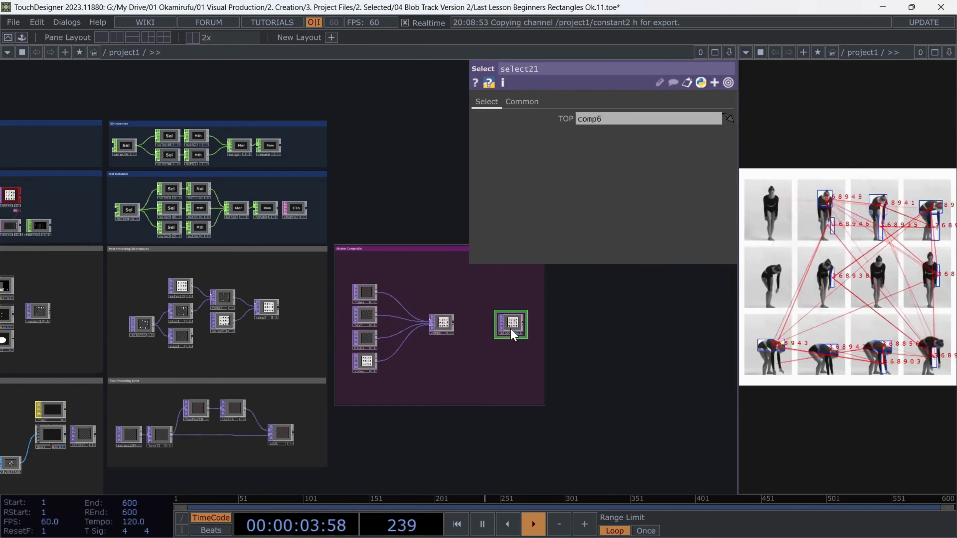
Frame the entire network in view, with the nodes deselected and the parameter window hidden
scroll(393, 307, down, 4)
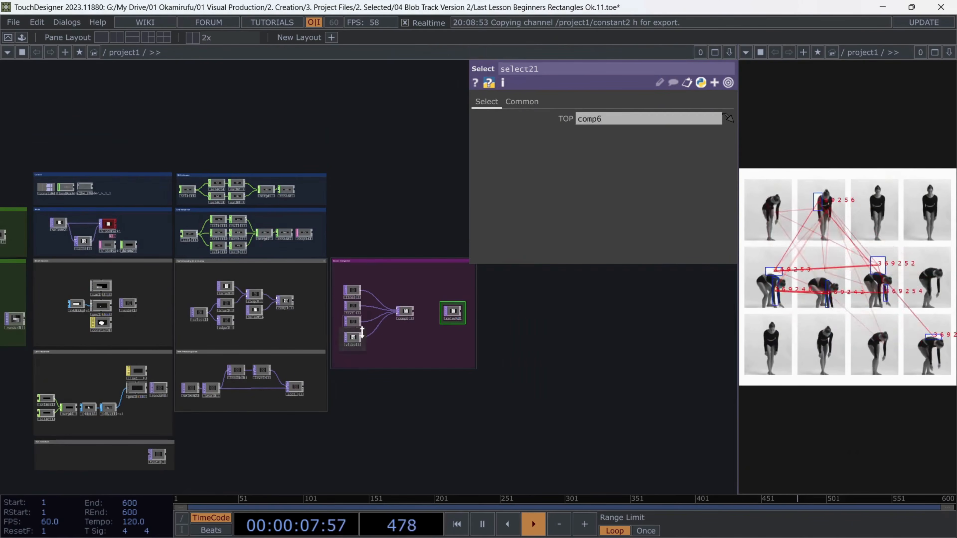
drag(351, 416, 468, 416)
scroll(485, 407, down, 2)
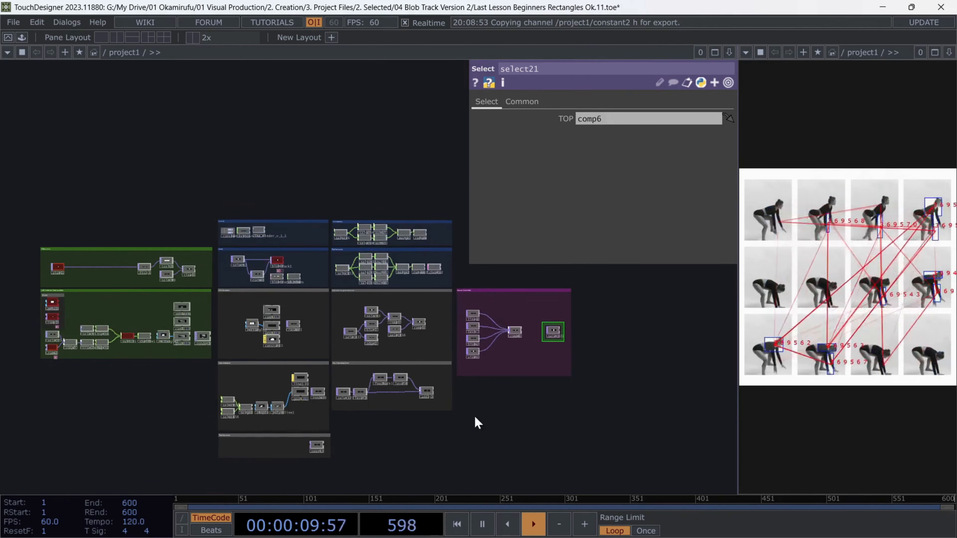
drag(24, 183, 625, 487)
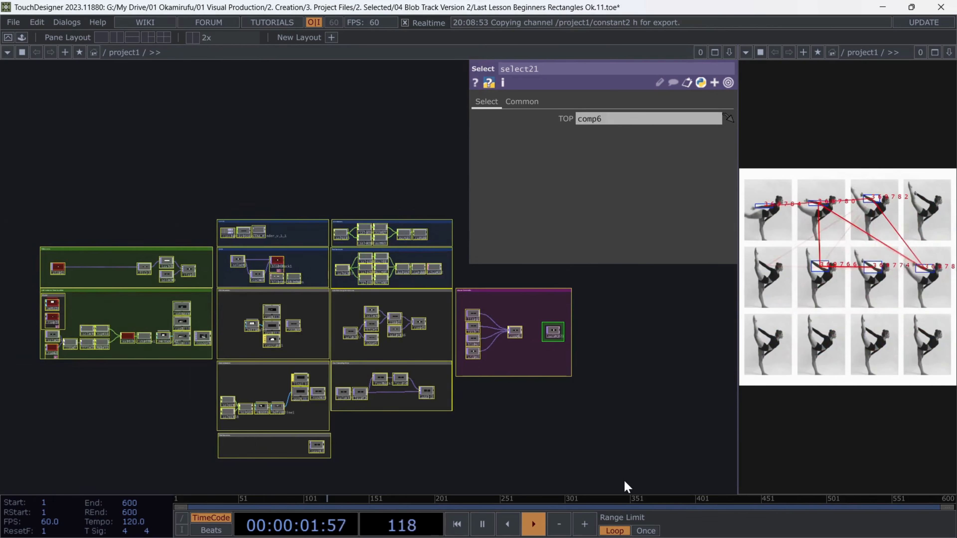
key(h)
scroll(69, 231, up, 4)
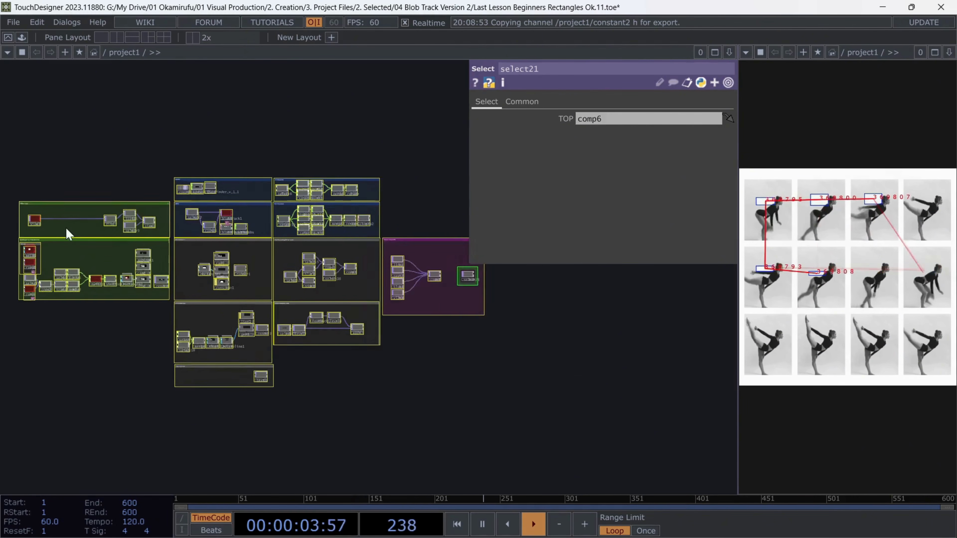
scroll(220, 273, down, 1)
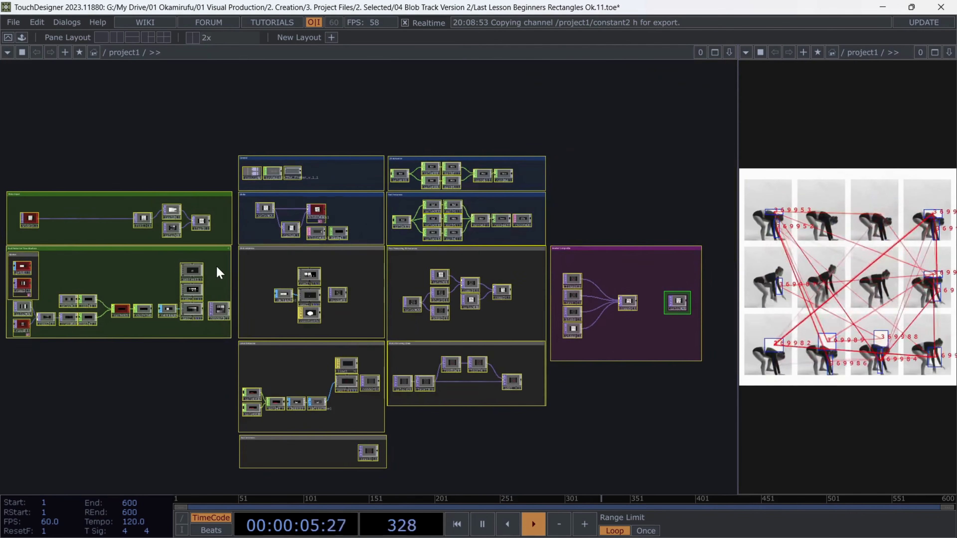
click(647, 166)
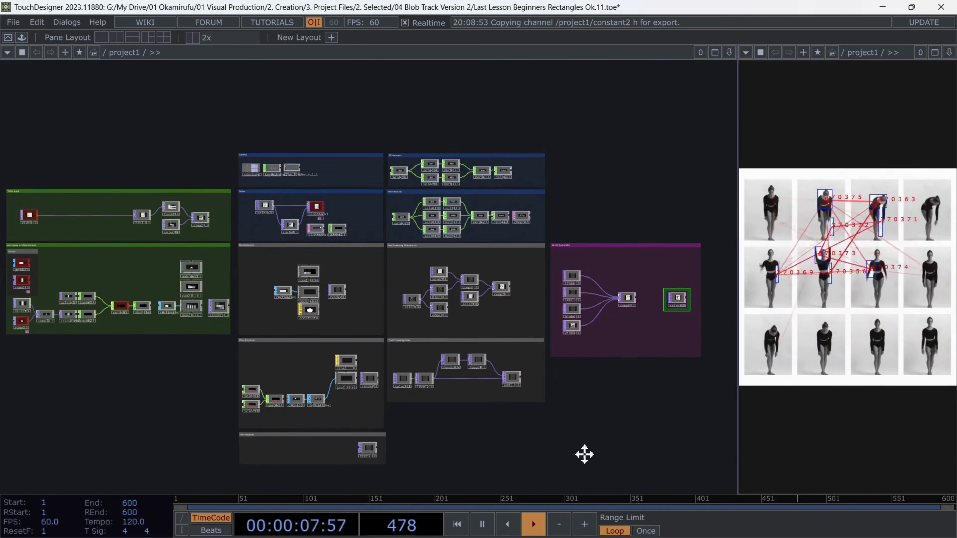
drag(585, 462, 587, 451)
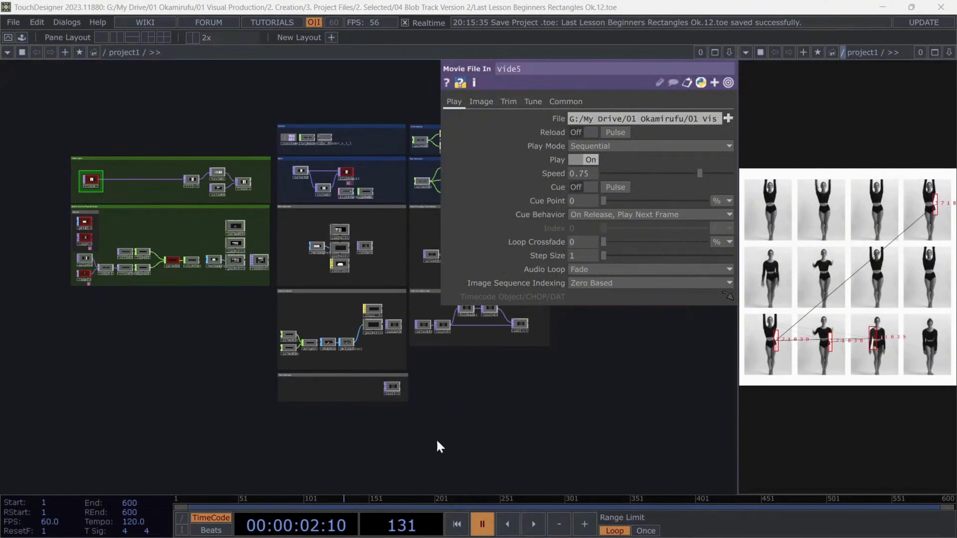
Save the project and load Videos Danza (9).mp4 into the vide5 Movie File In node of the Video Input group
key(ctrl+s)
key(p)
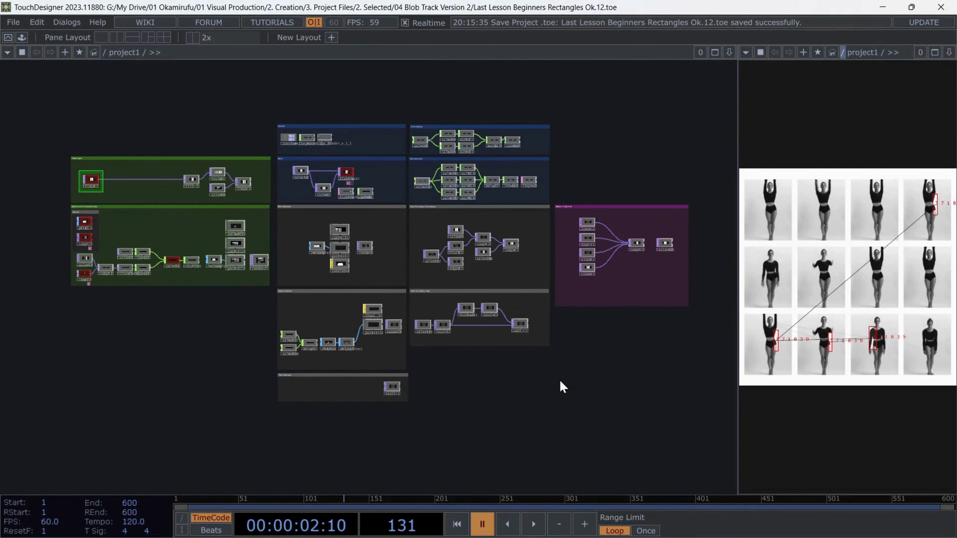
scroll(69, 179, up, 5)
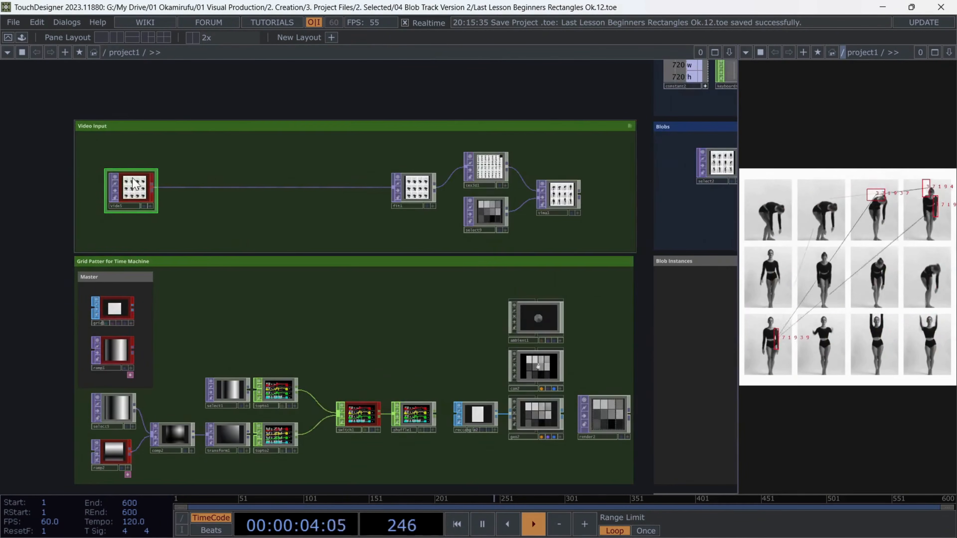
key(p)
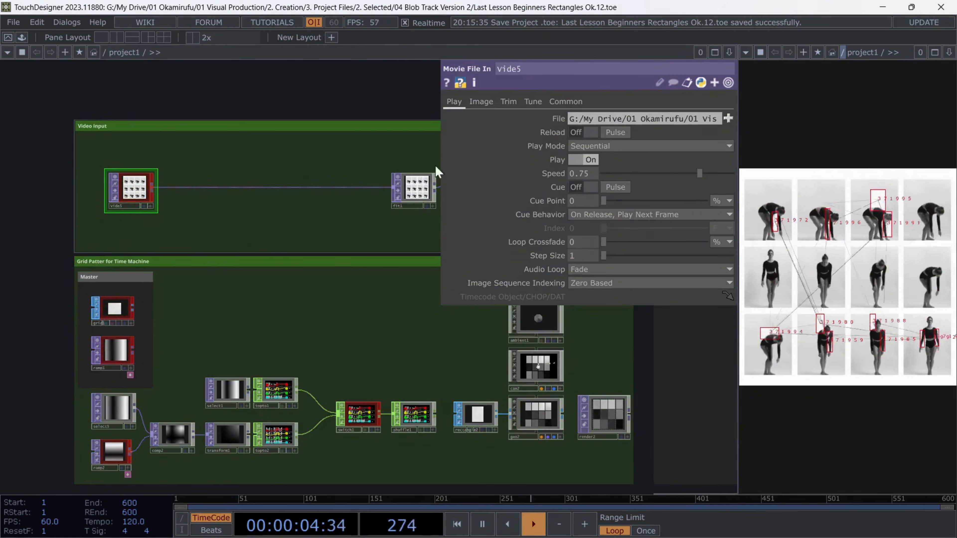
click(728, 119)
double_click(124, 206)
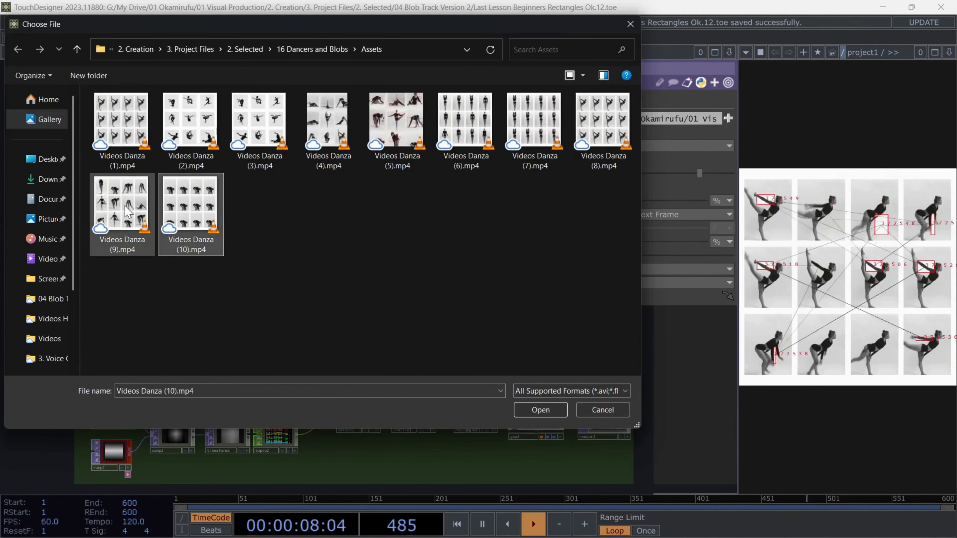
Examine the Time Machine node tima1 up close with the new dance video and show its parameters
scroll(176, 246, down, 2)
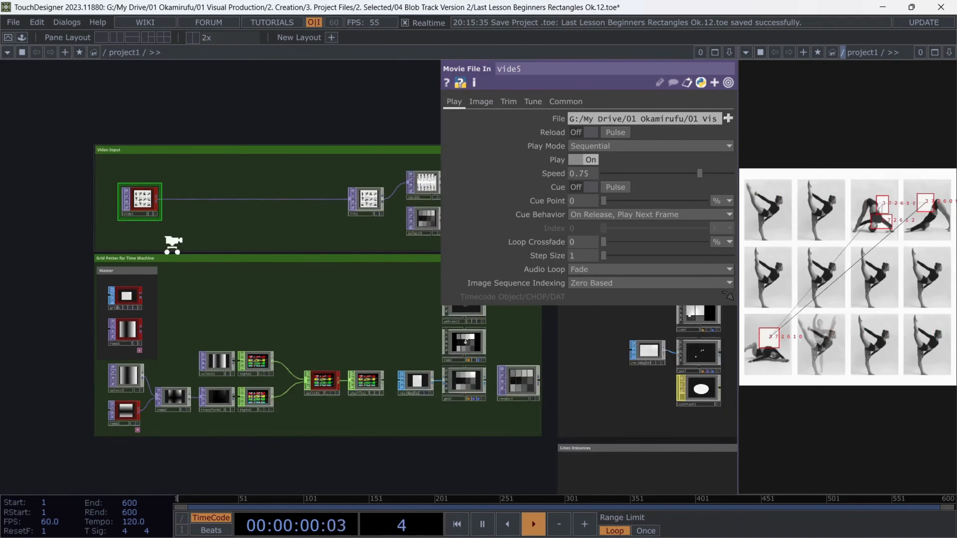
scroll(392, 215, up, 10)
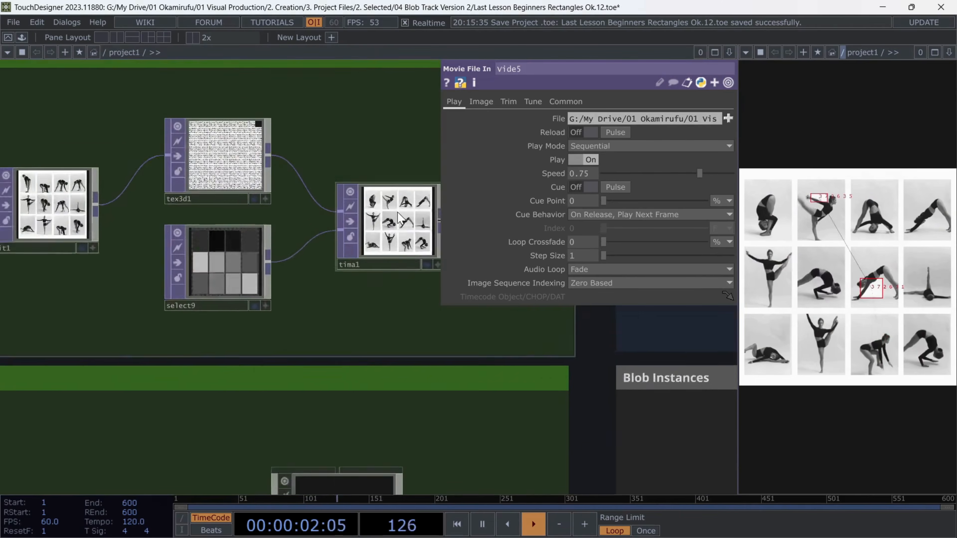
click(391, 216)
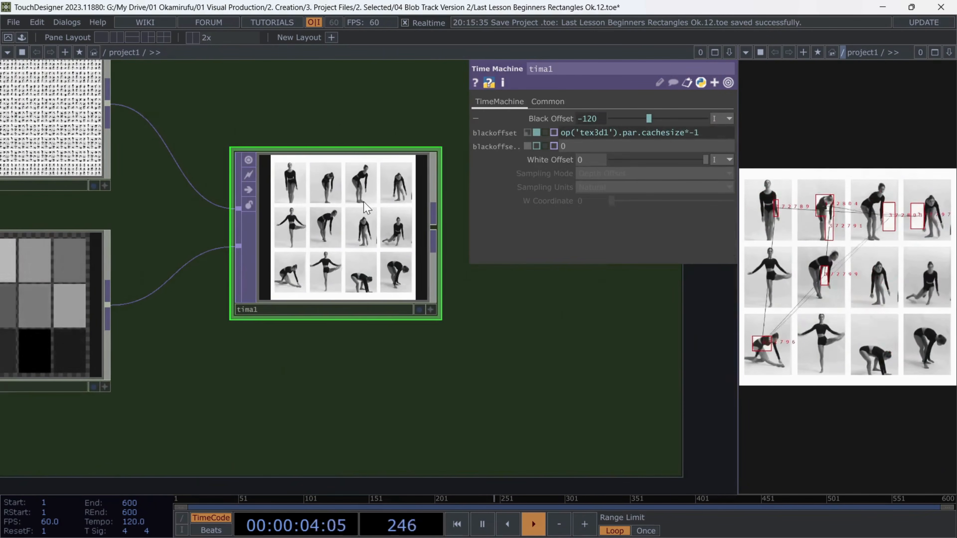
Review the select2 and datto2 nodes of the Blobs group with their parameters, and hide the parameter window
scroll(279, 208, down, 10)
scroll(278, 209, down, 3)
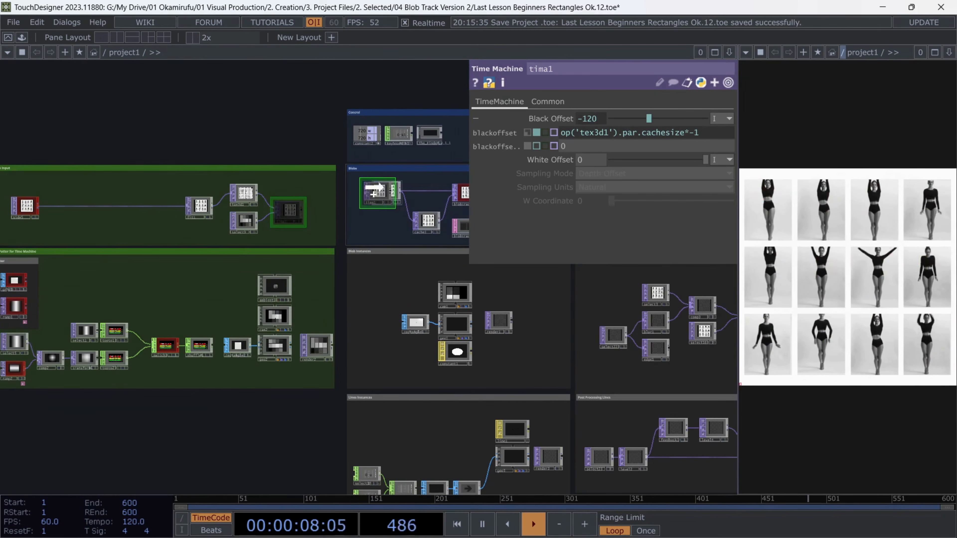
click(388, 194)
scroll(388, 222, up, 8)
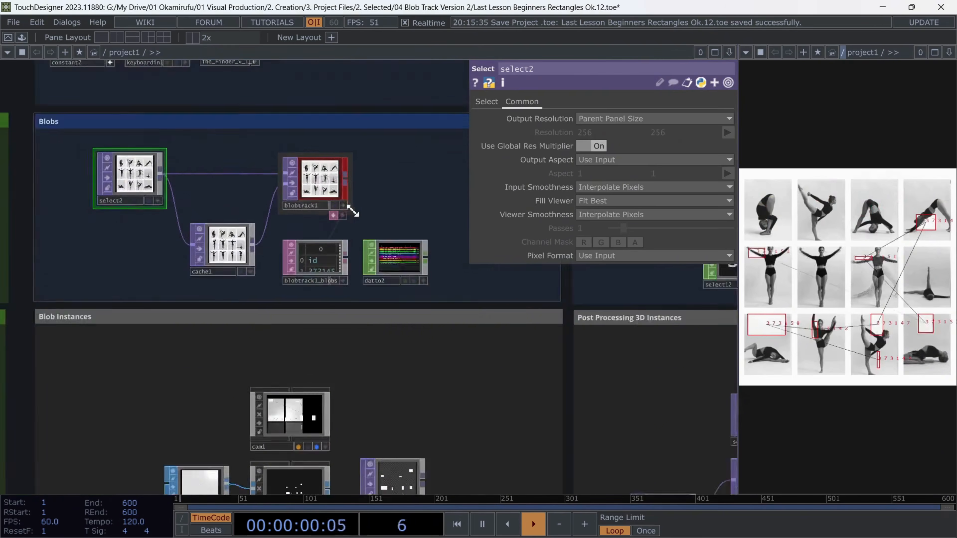
click(377, 298)
scroll(354, 196, down, 8)
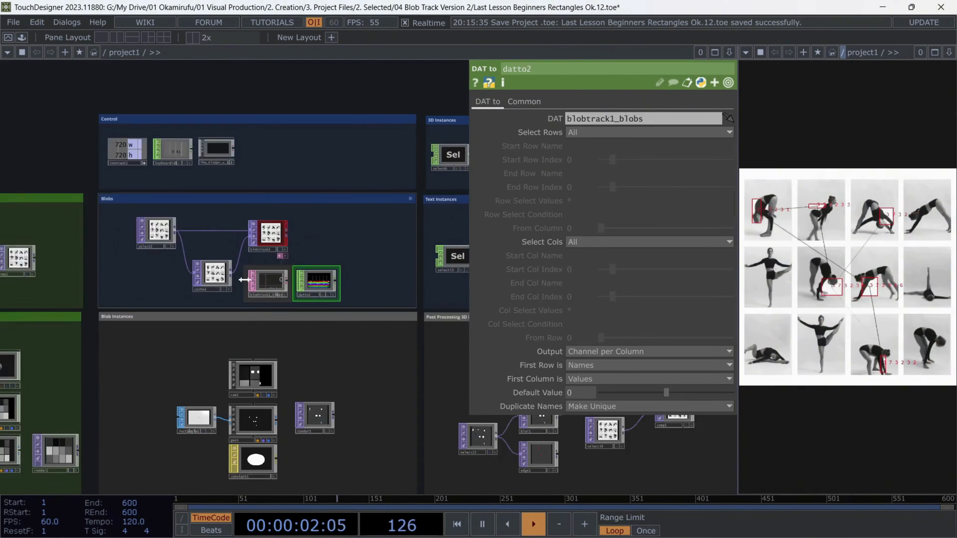
drag(496, 284, 496, 285)
key(p)
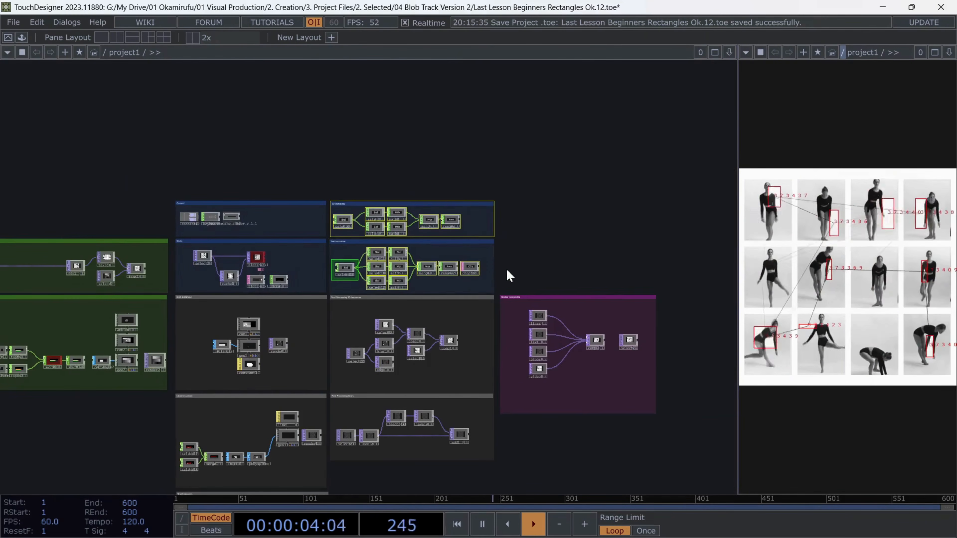
Select the lines, text, blobs and video nodes in the Master Composite group and examine how they feed comp6
drag(240, 420, 243, 359)
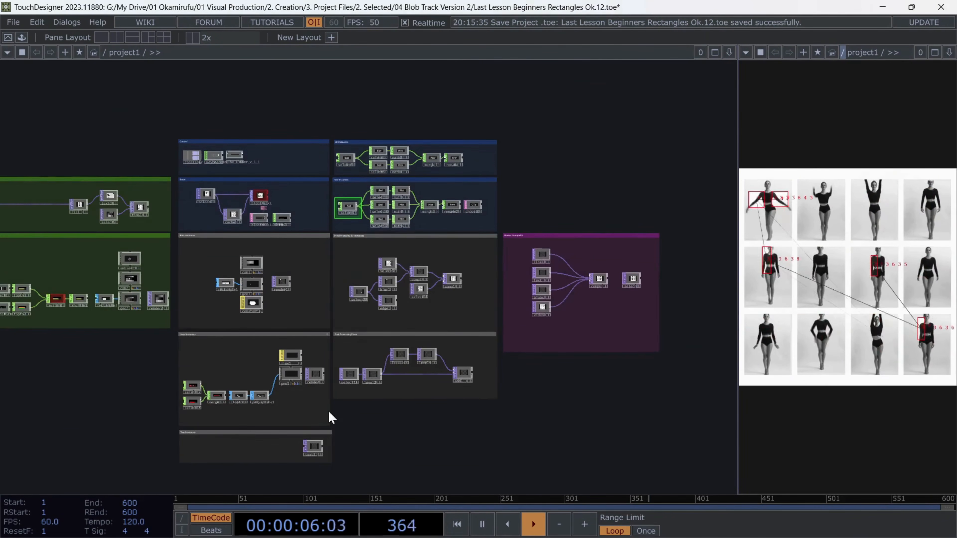
scroll(377, 270, up, 6)
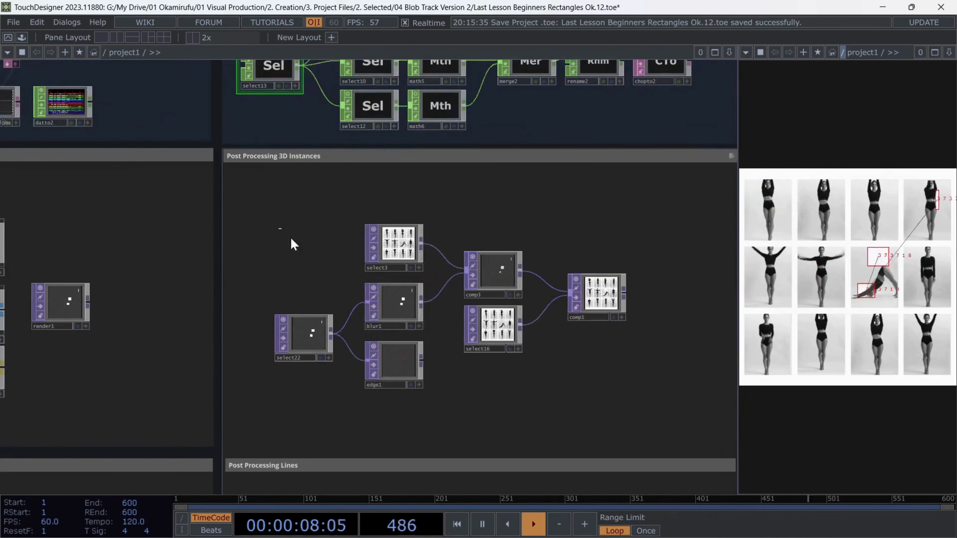
right_drag(291, 238, 560, 384)
drag(568, 375, 187, 358)
right_drag(433, 164, 579, 386)
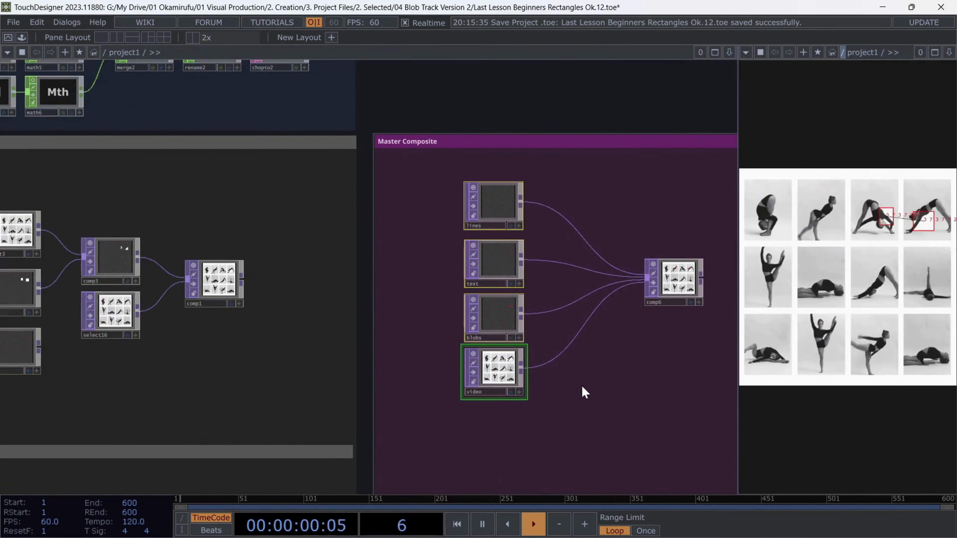
scroll(561, 348, up, 3)
drag(546, 338, 490, 415)
scroll(351, 206, down, 2)
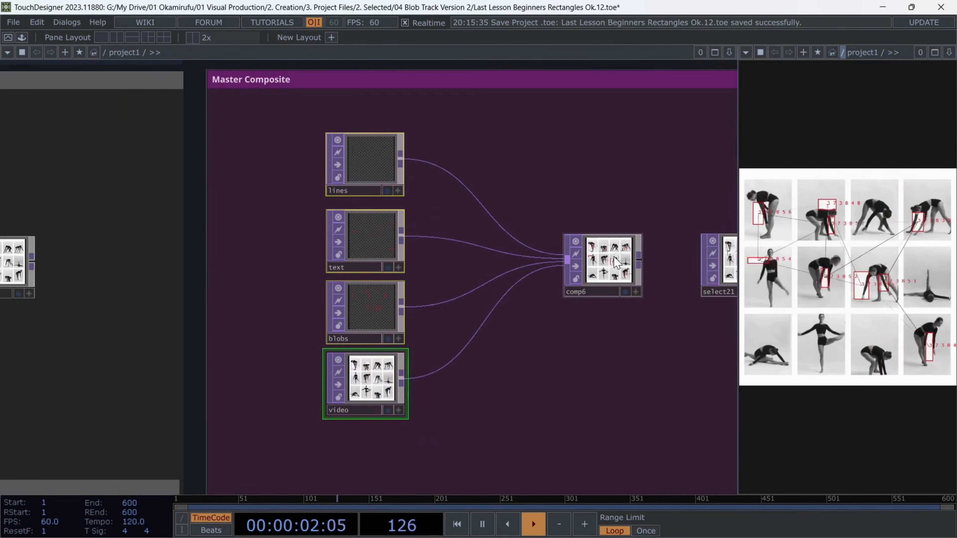